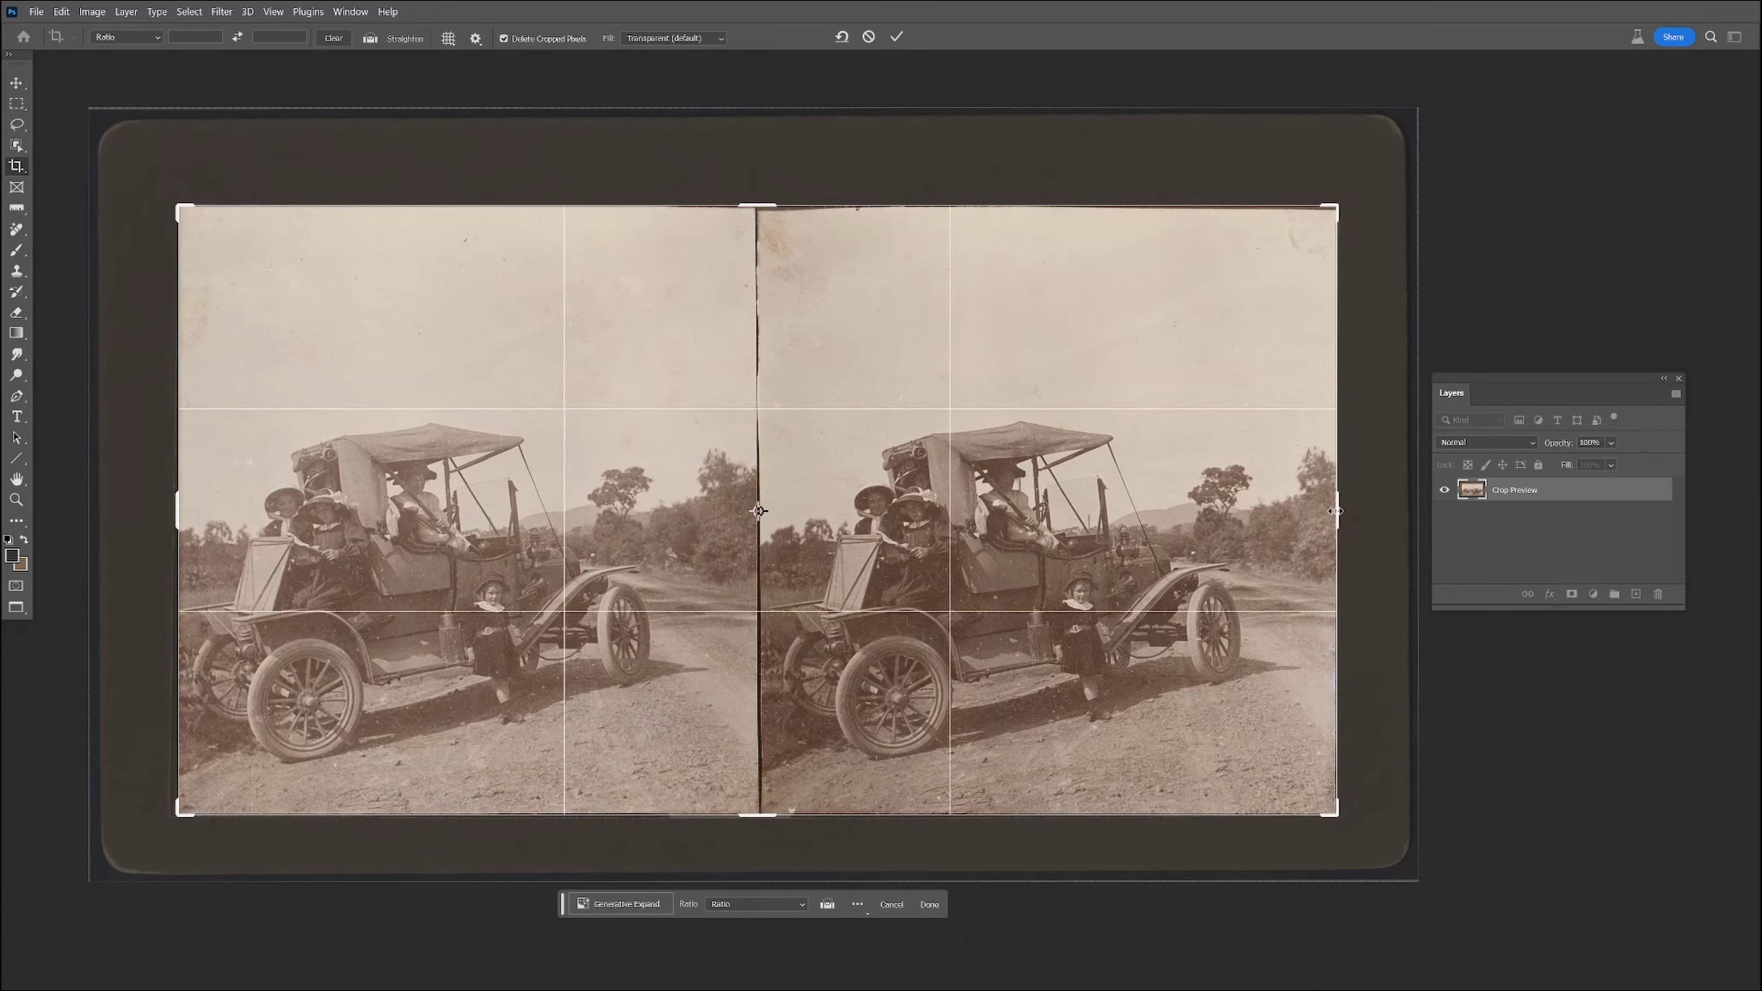
# Crop the scanned stereo card down to the two photographs, removing the dark mount around them
pyautogui.press('Return')
pyautogui.moveTo(1151, 469); pyautogui.dragTo(1006, 473)
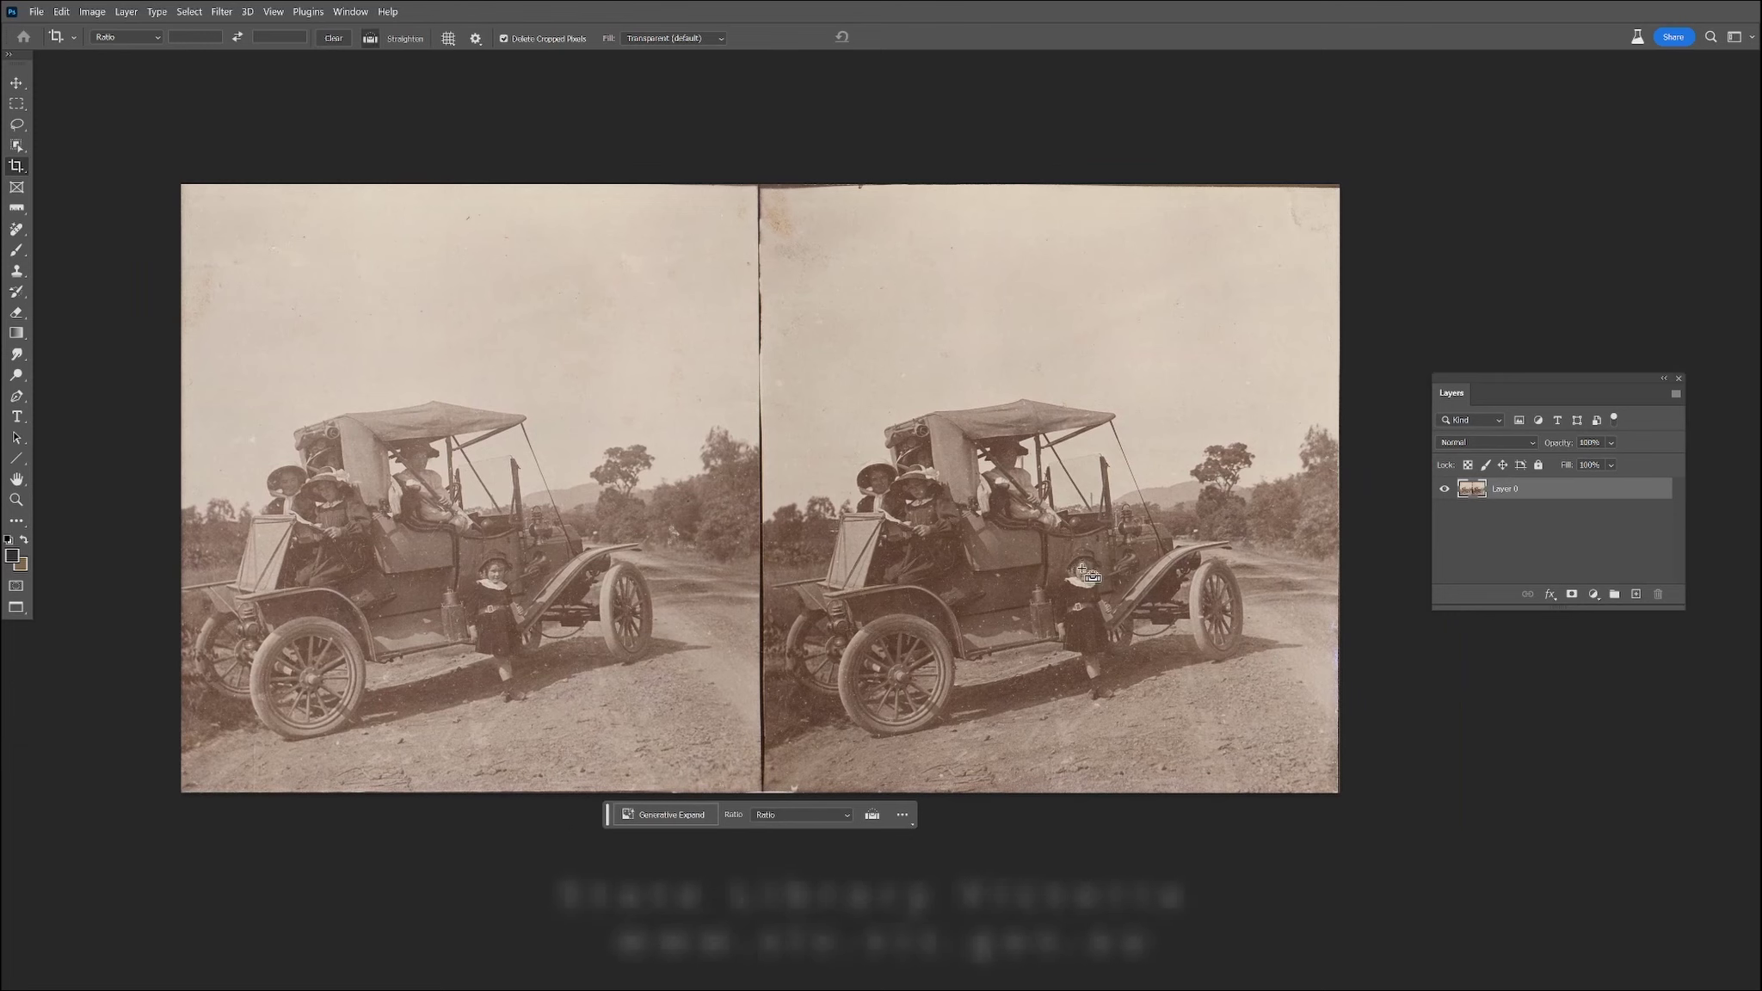
pyautogui.hotkey('ctrl', 'l')
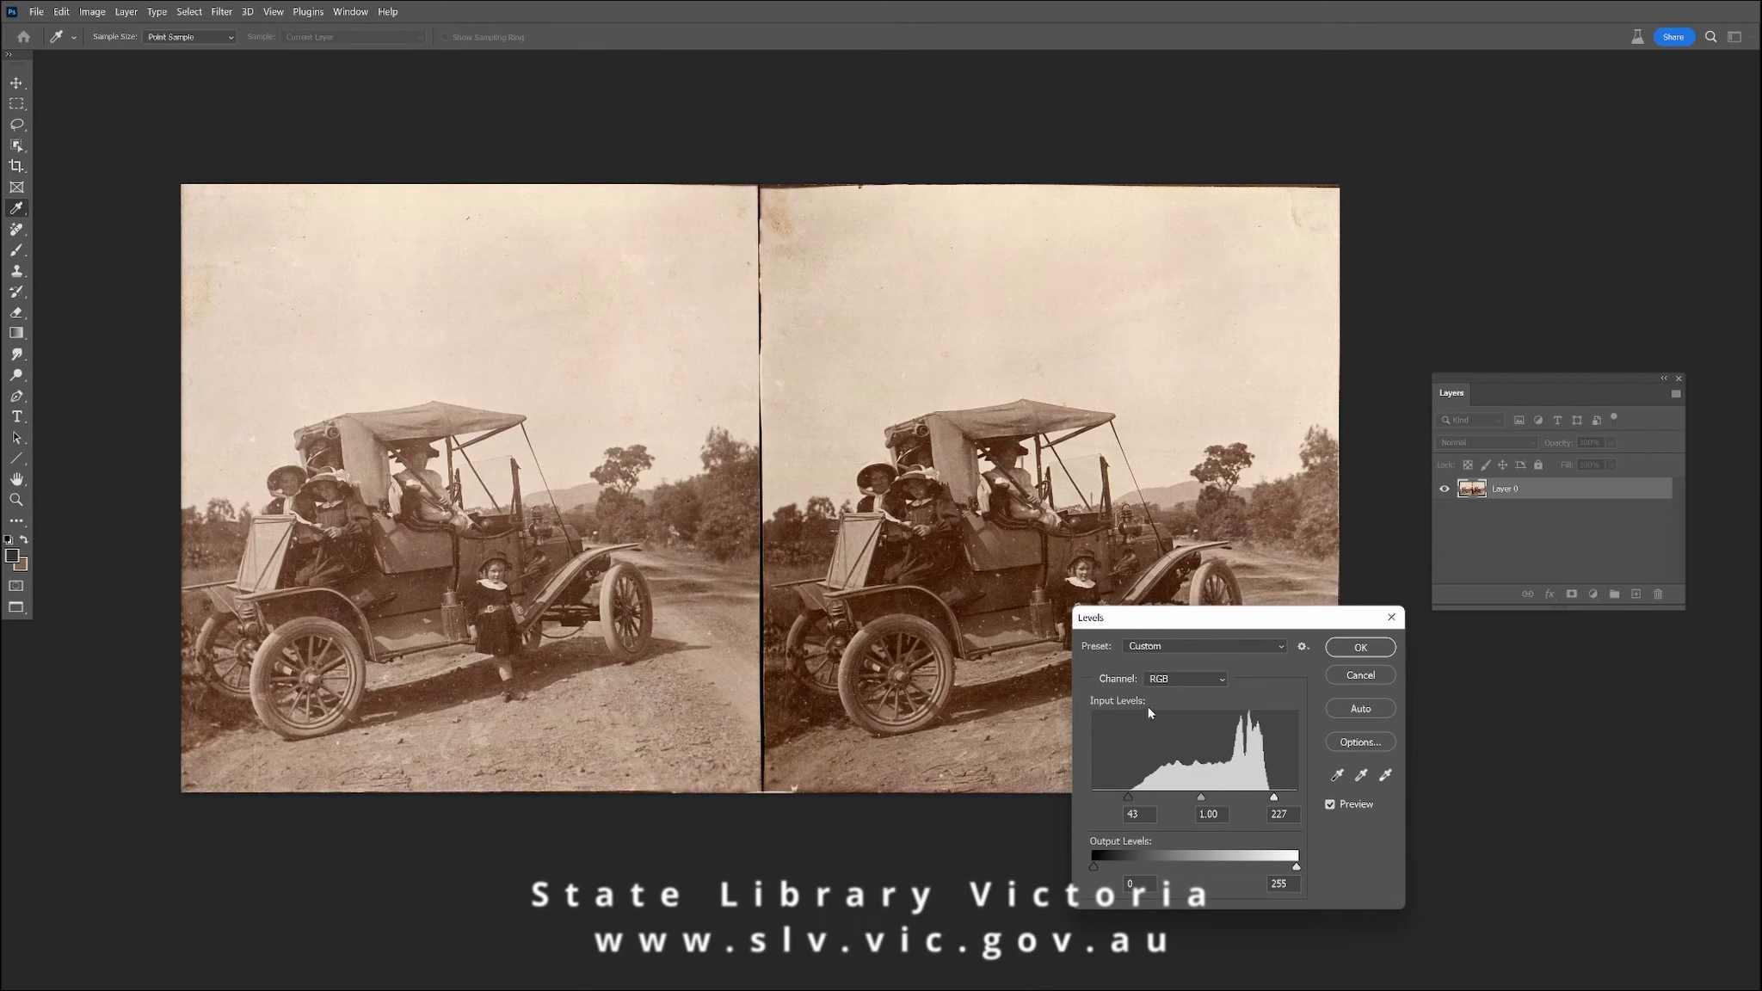
pyautogui.press('Return')
pyautogui.press('c')
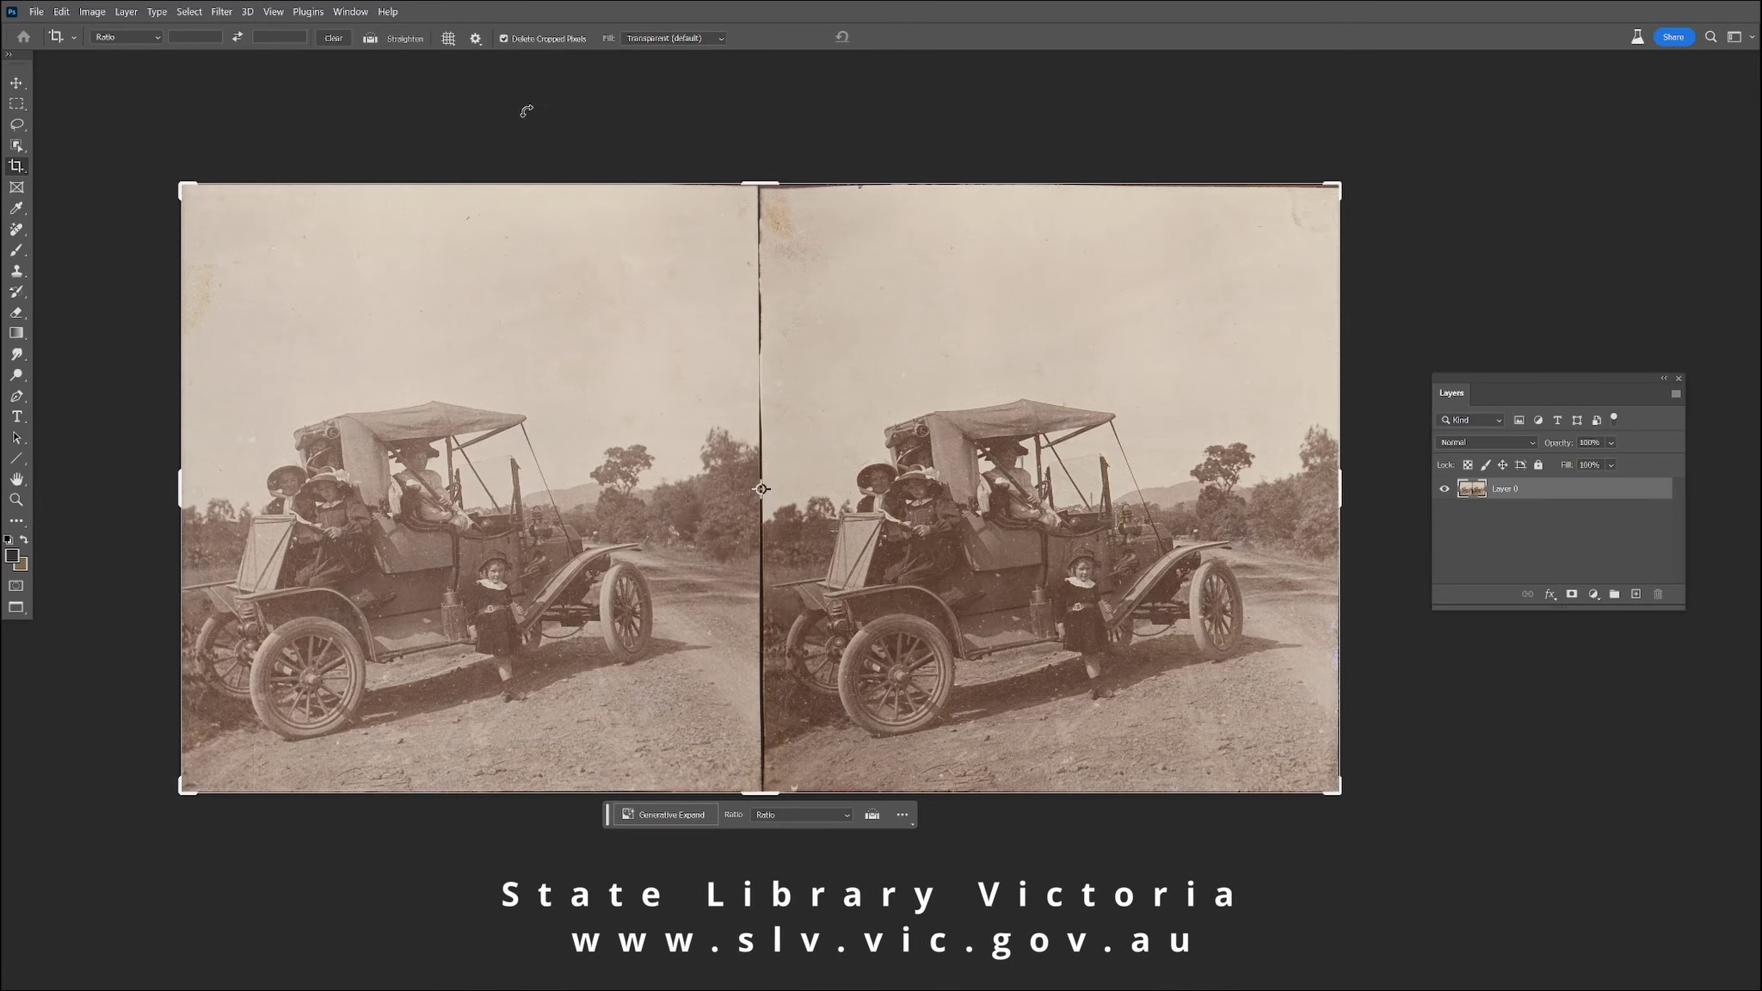
# Remove the sepia tint from the stereo pair with a Hue/Saturation adjustment so it is neutral grey
pyautogui.click(126, 11)
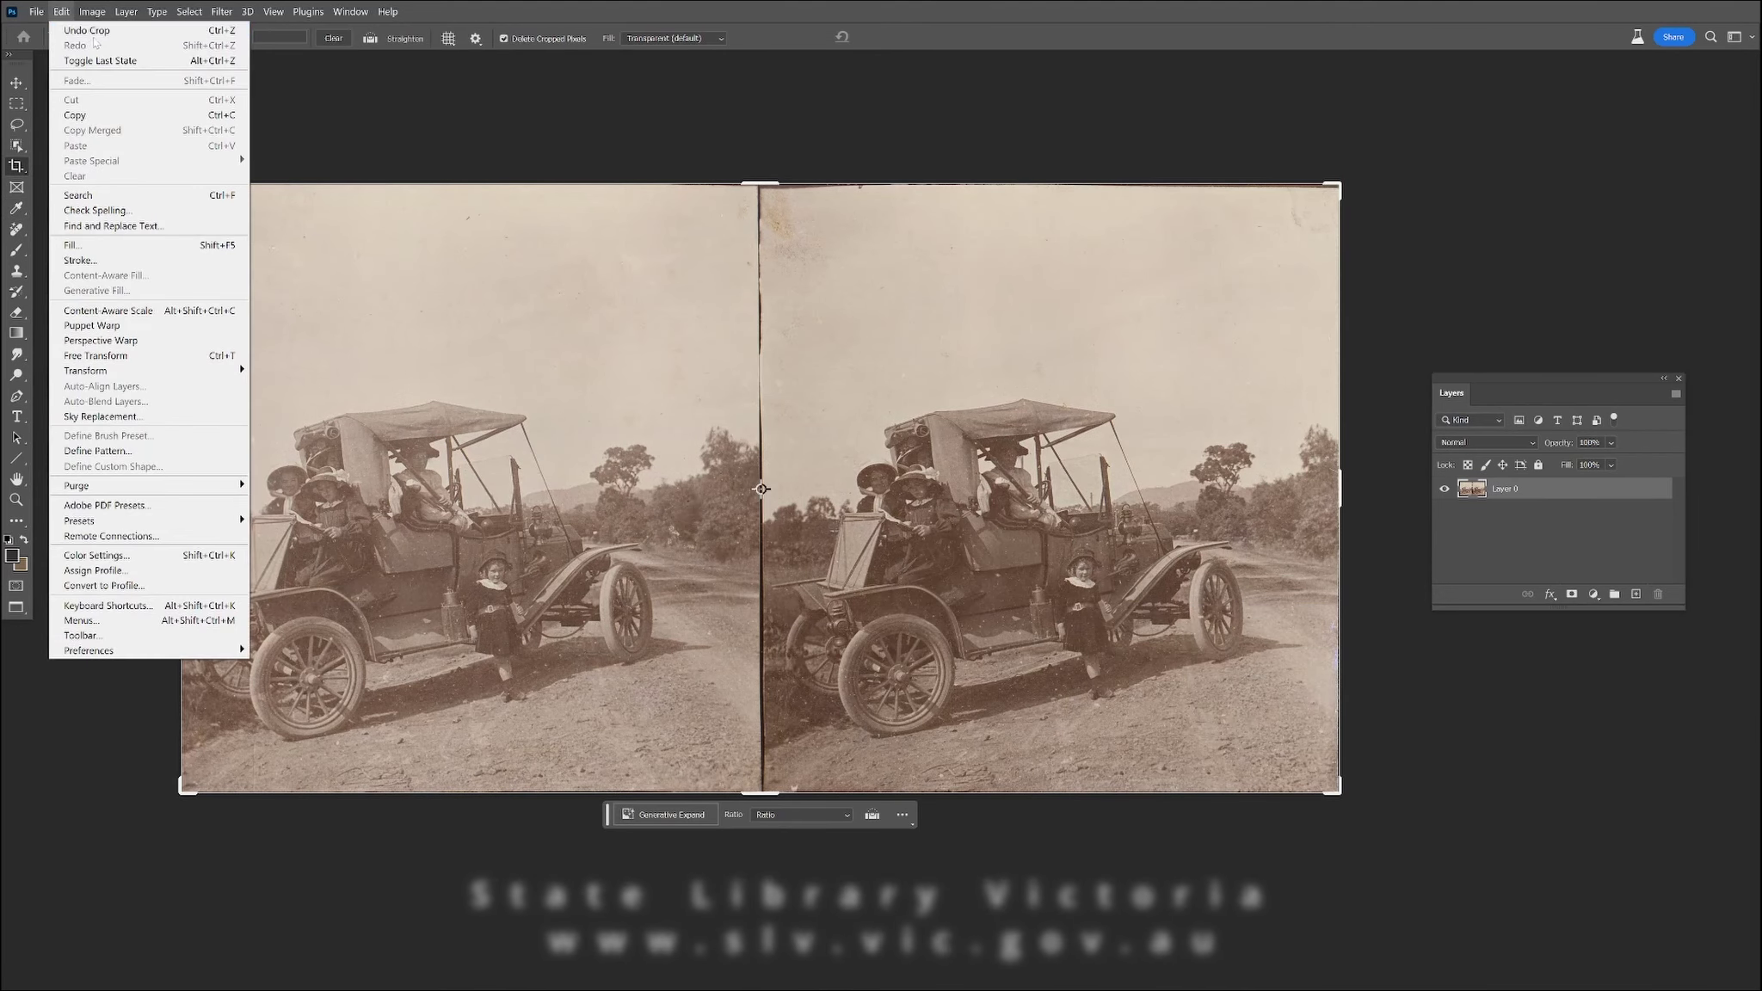
pyautogui.moveTo(93, 12)
pyautogui.moveTo(172, 49)
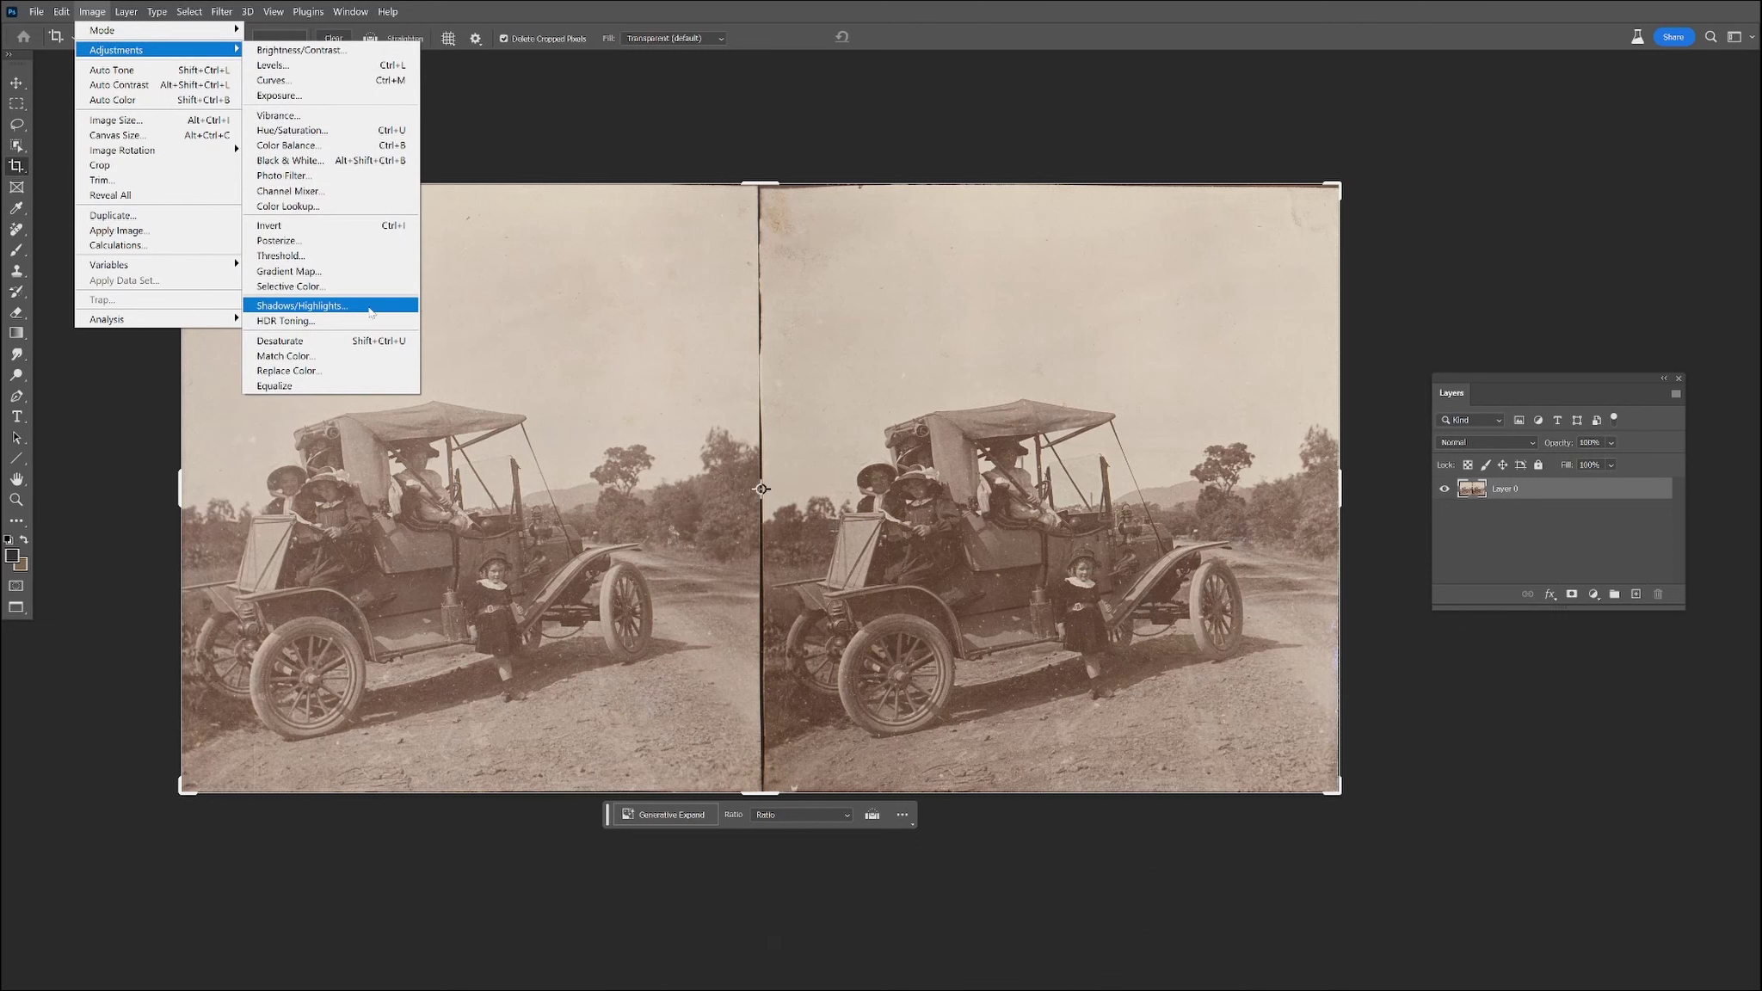
pyautogui.click(344, 130)
pyautogui.moveTo(1065, 426); pyautogui.dragTo(999, 424)
pyautogui.click(1257, 301)
pyautogui.press('c')
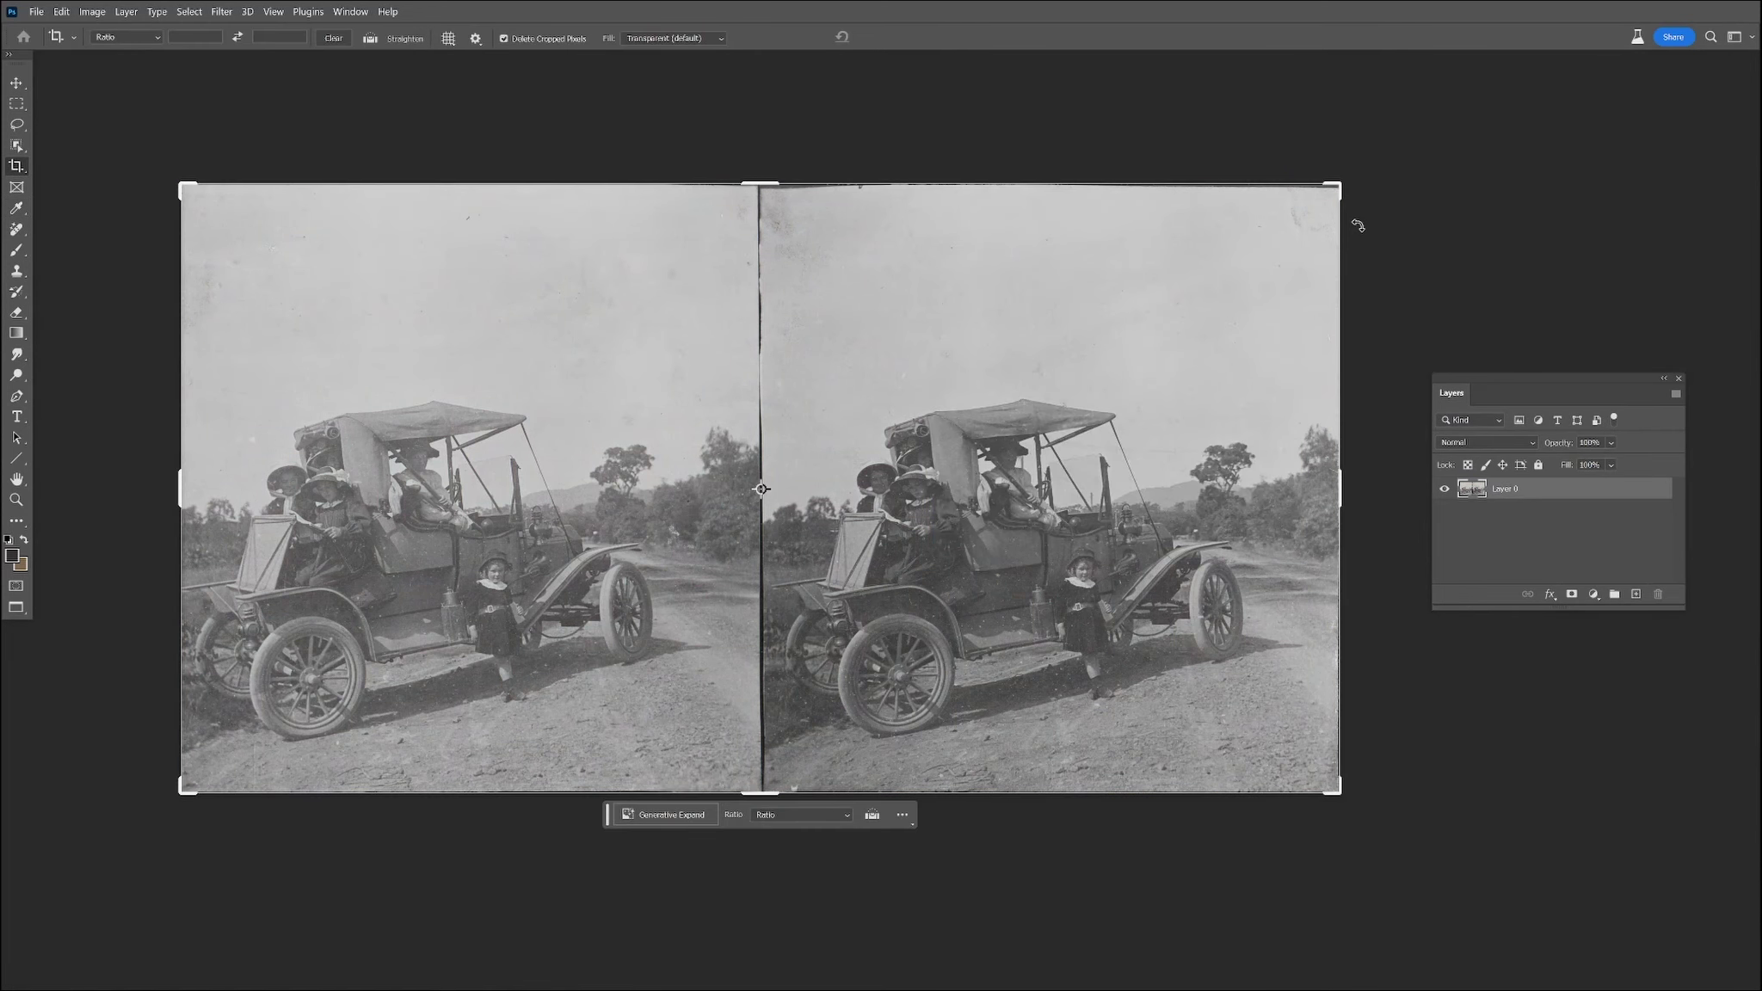
pyautogui.click(1361, 229)
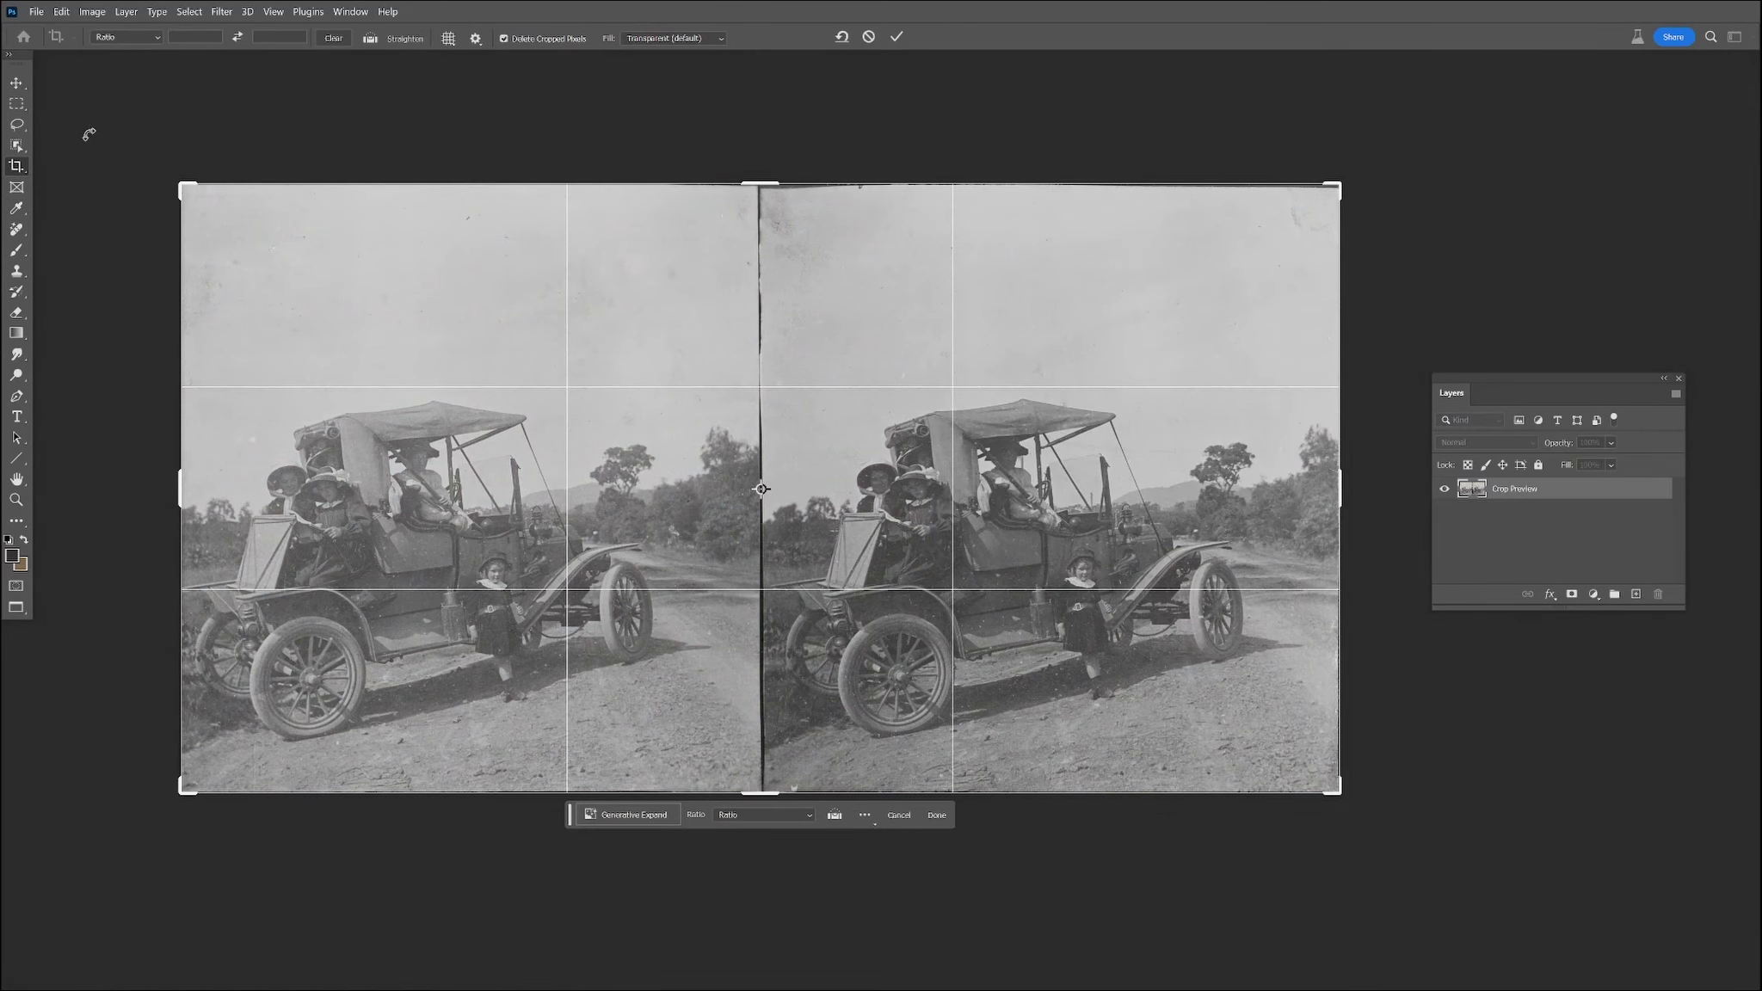
# Copy the right-hand photo to a new layer and place the copy over the left-hand photo
pyautogui.click(18, 103)
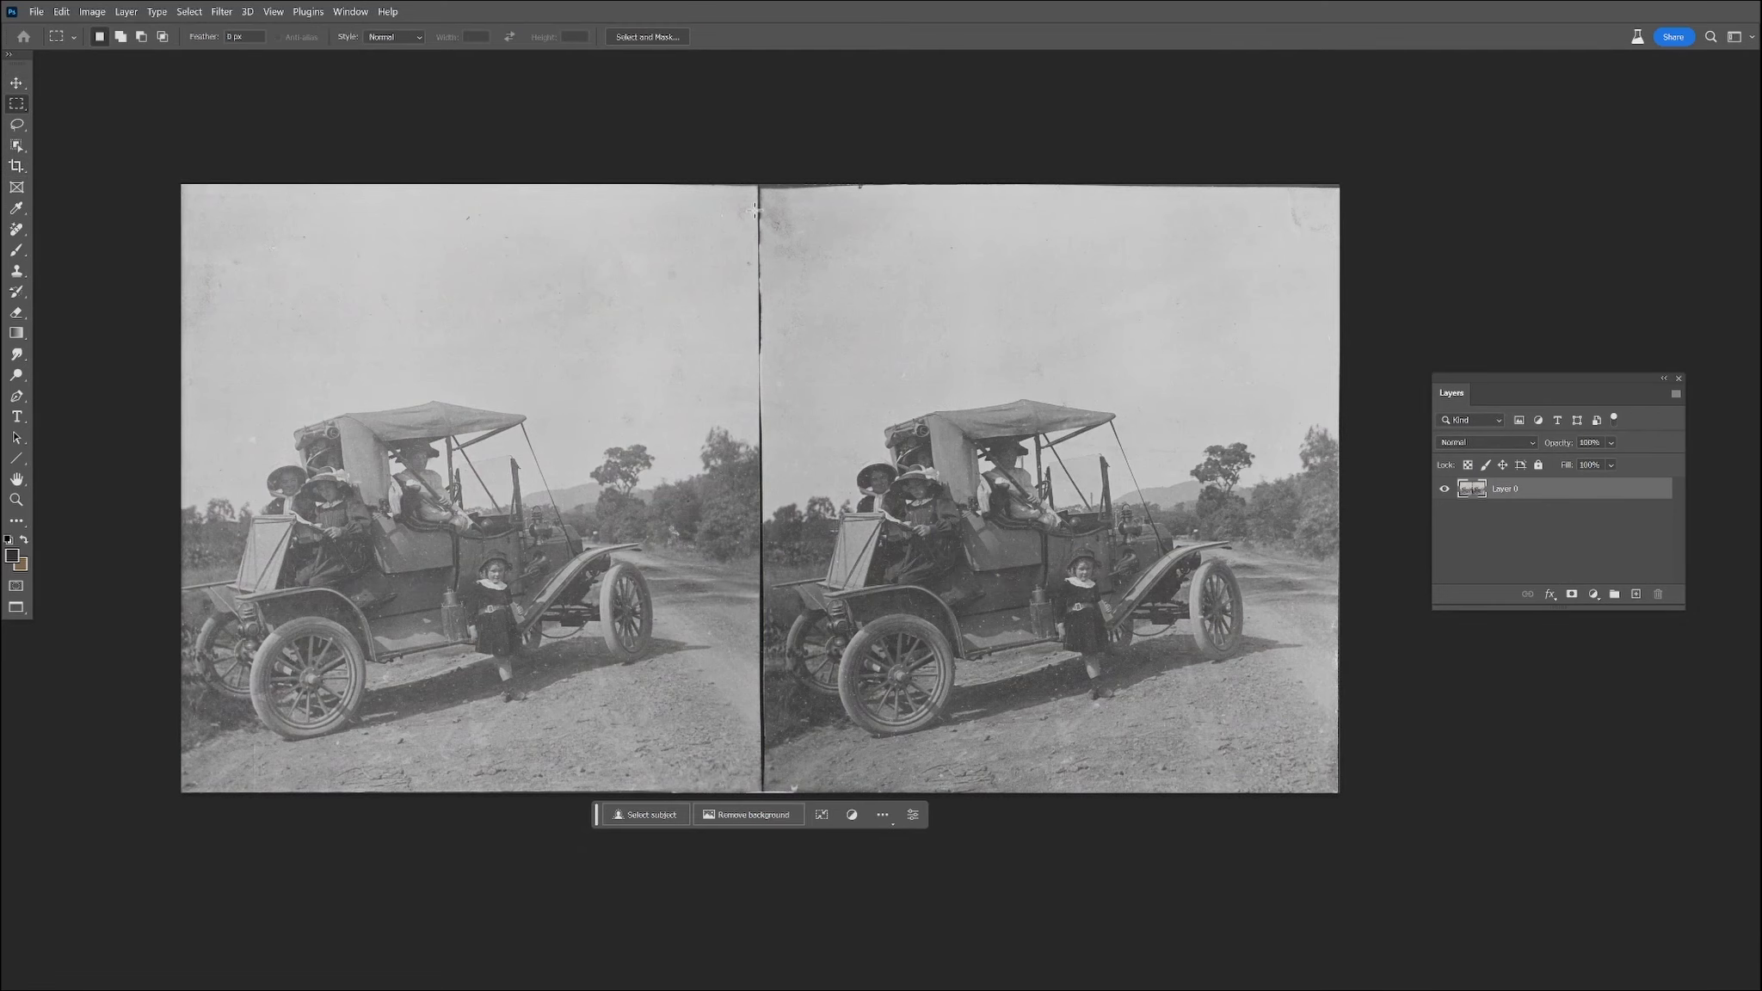
pyautogui.moveTo(758, 185); pyautogui.dragTo(1338, 792)
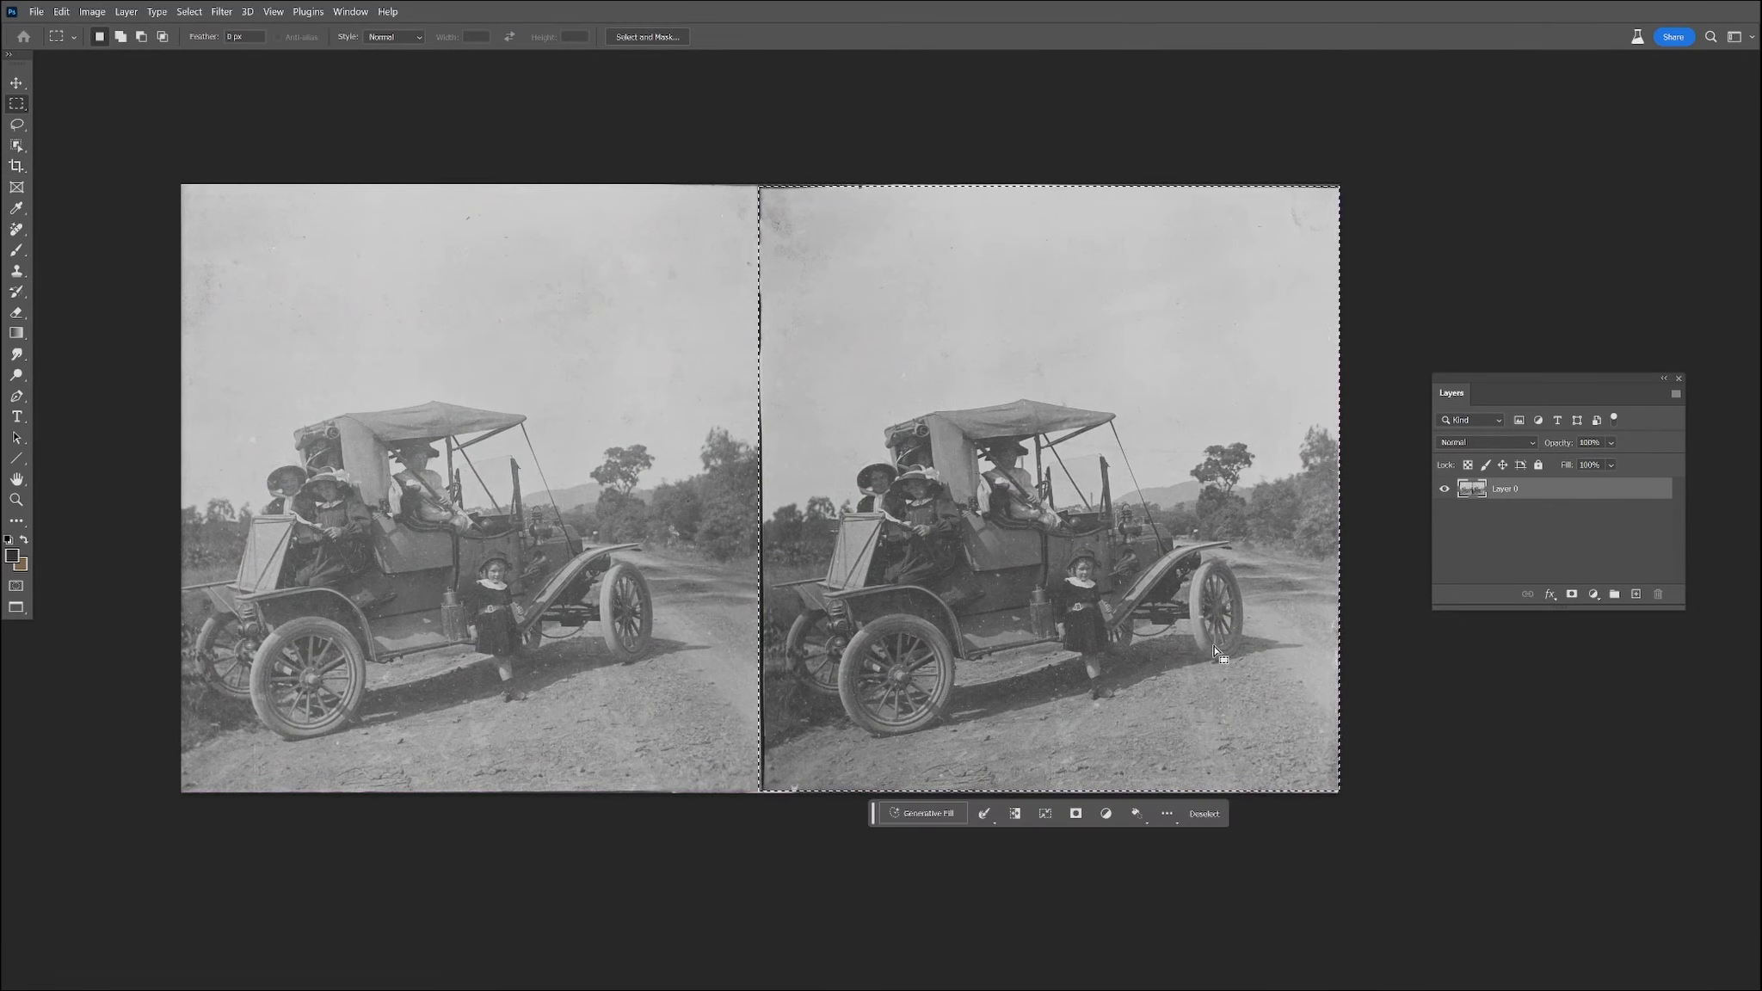
pyautogui.hotkey('ctrl', 'j')
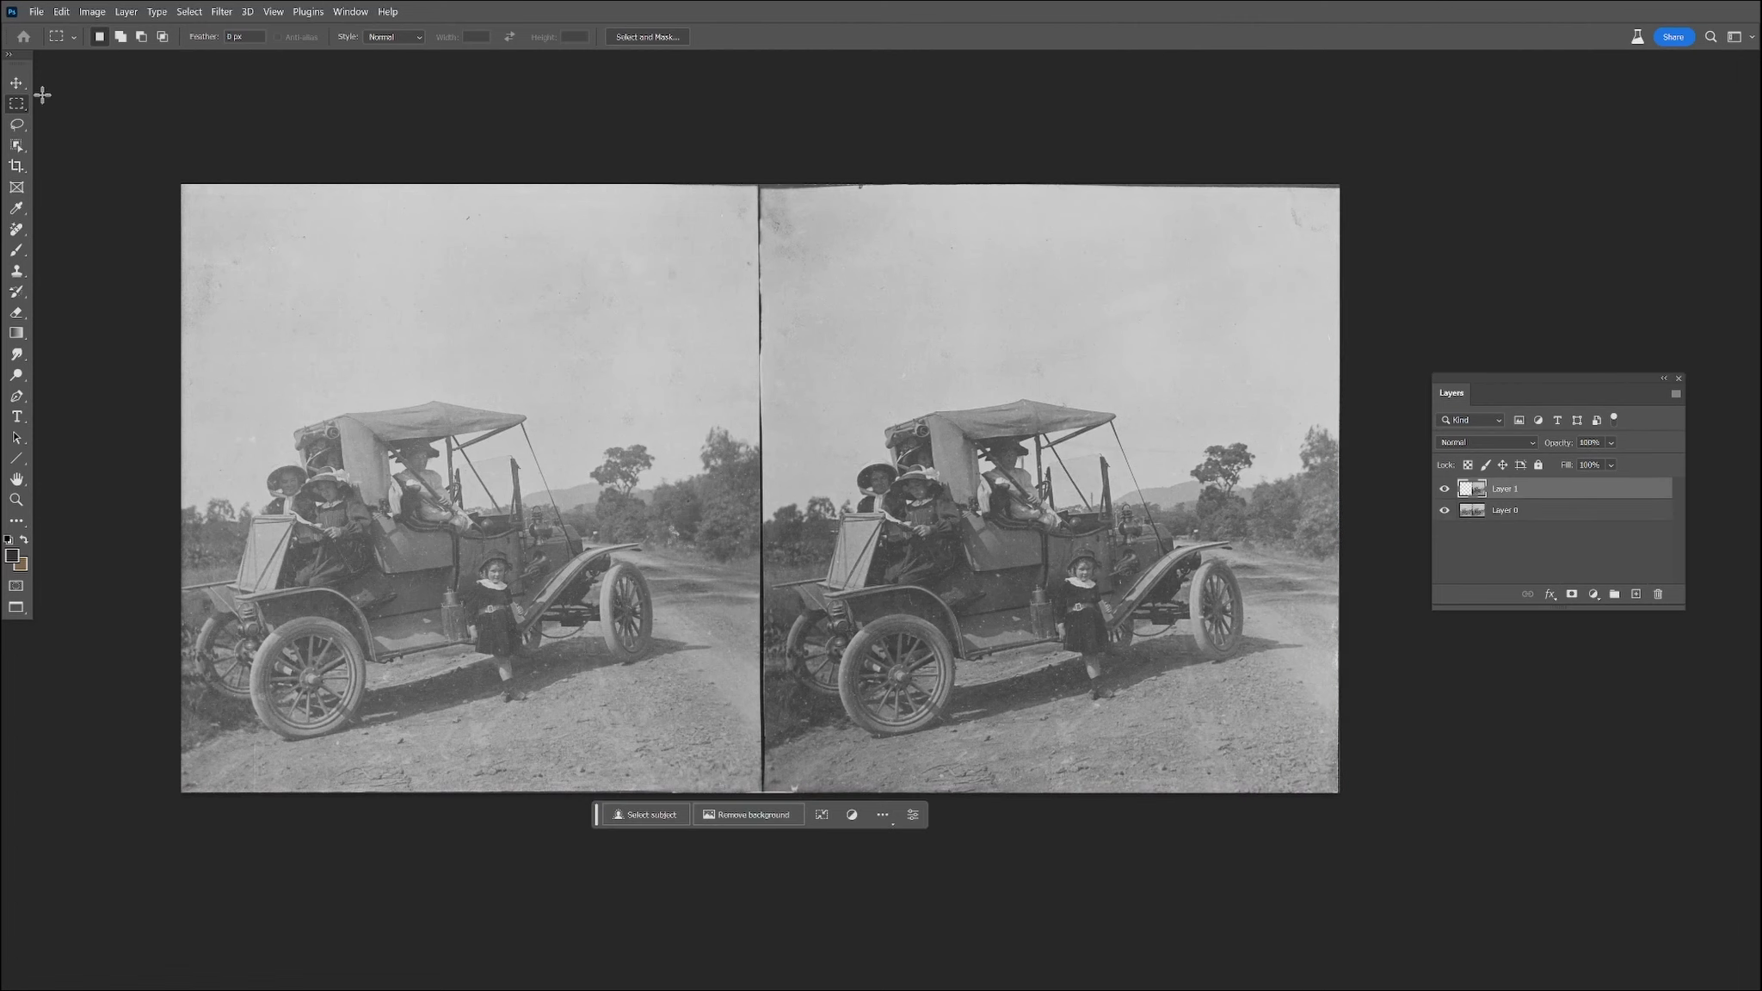
pyautogui.press('v')
pyautogui.moveTo(946, 479); pyautogui.dragTo(447, 497)
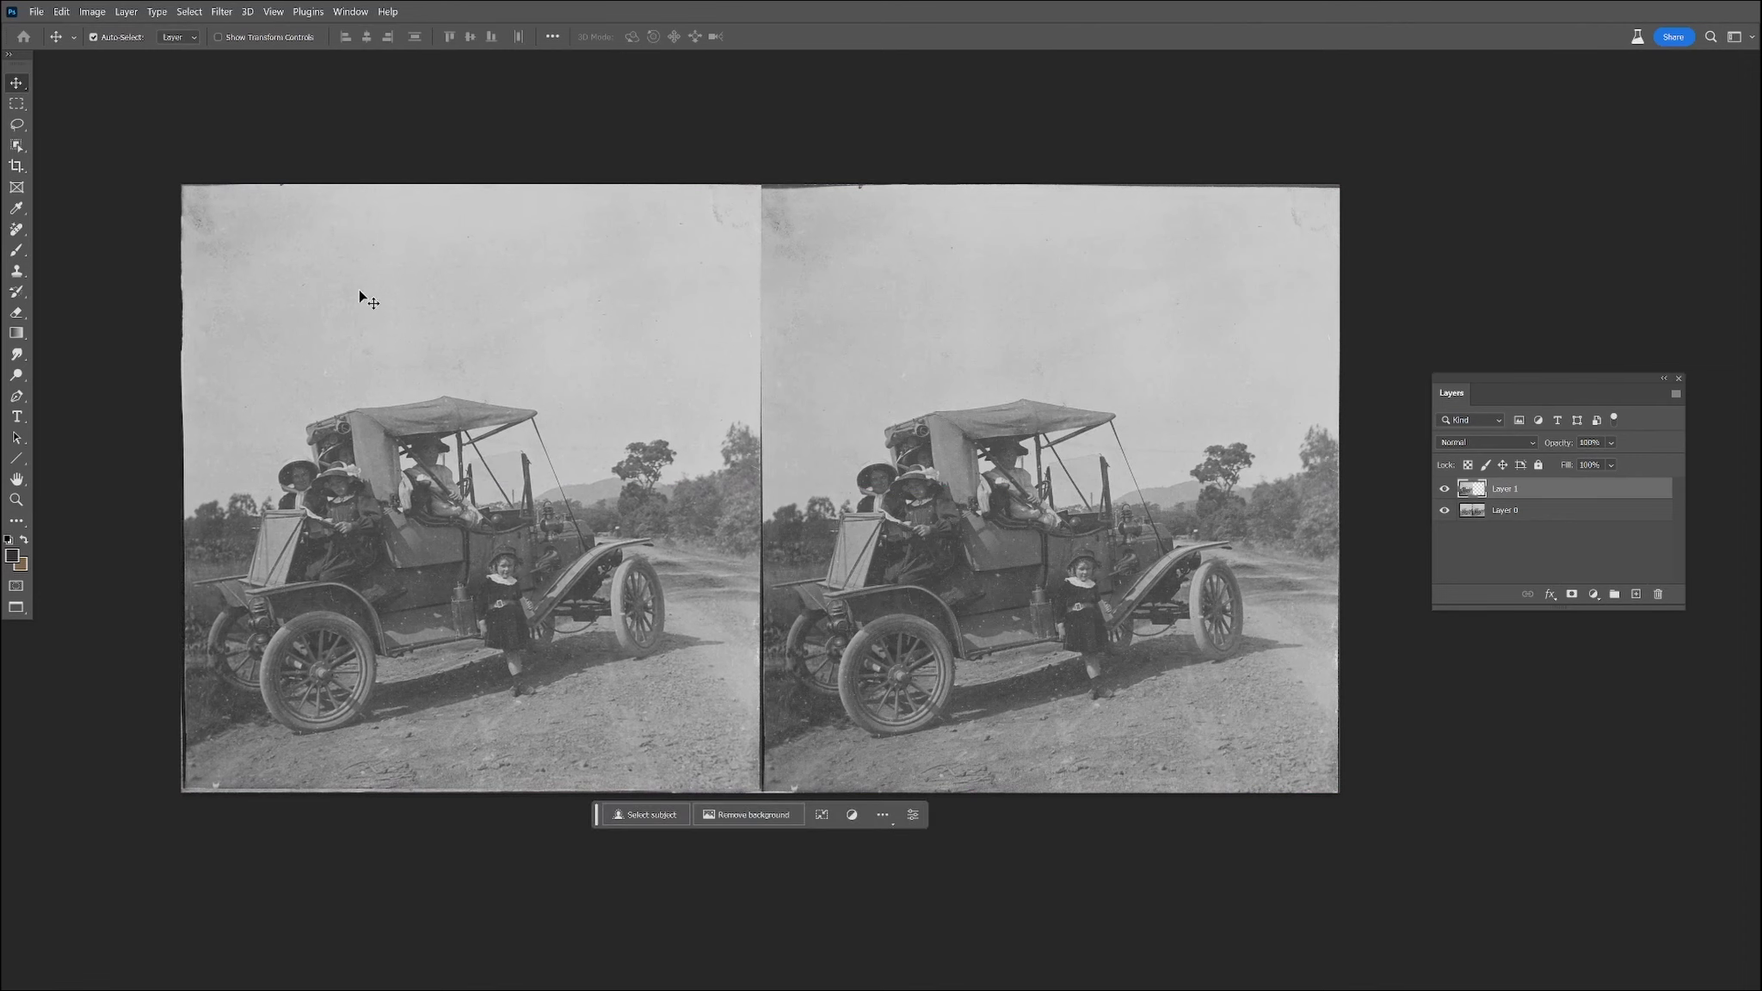
# Mask the copied photo to a full-height strip covering slightly less than the left half of the left-hand photo
pyautogui.click(16, 104)
pyautogui.moveTo(182, 184); pyautogui.dragTo(443, 791)
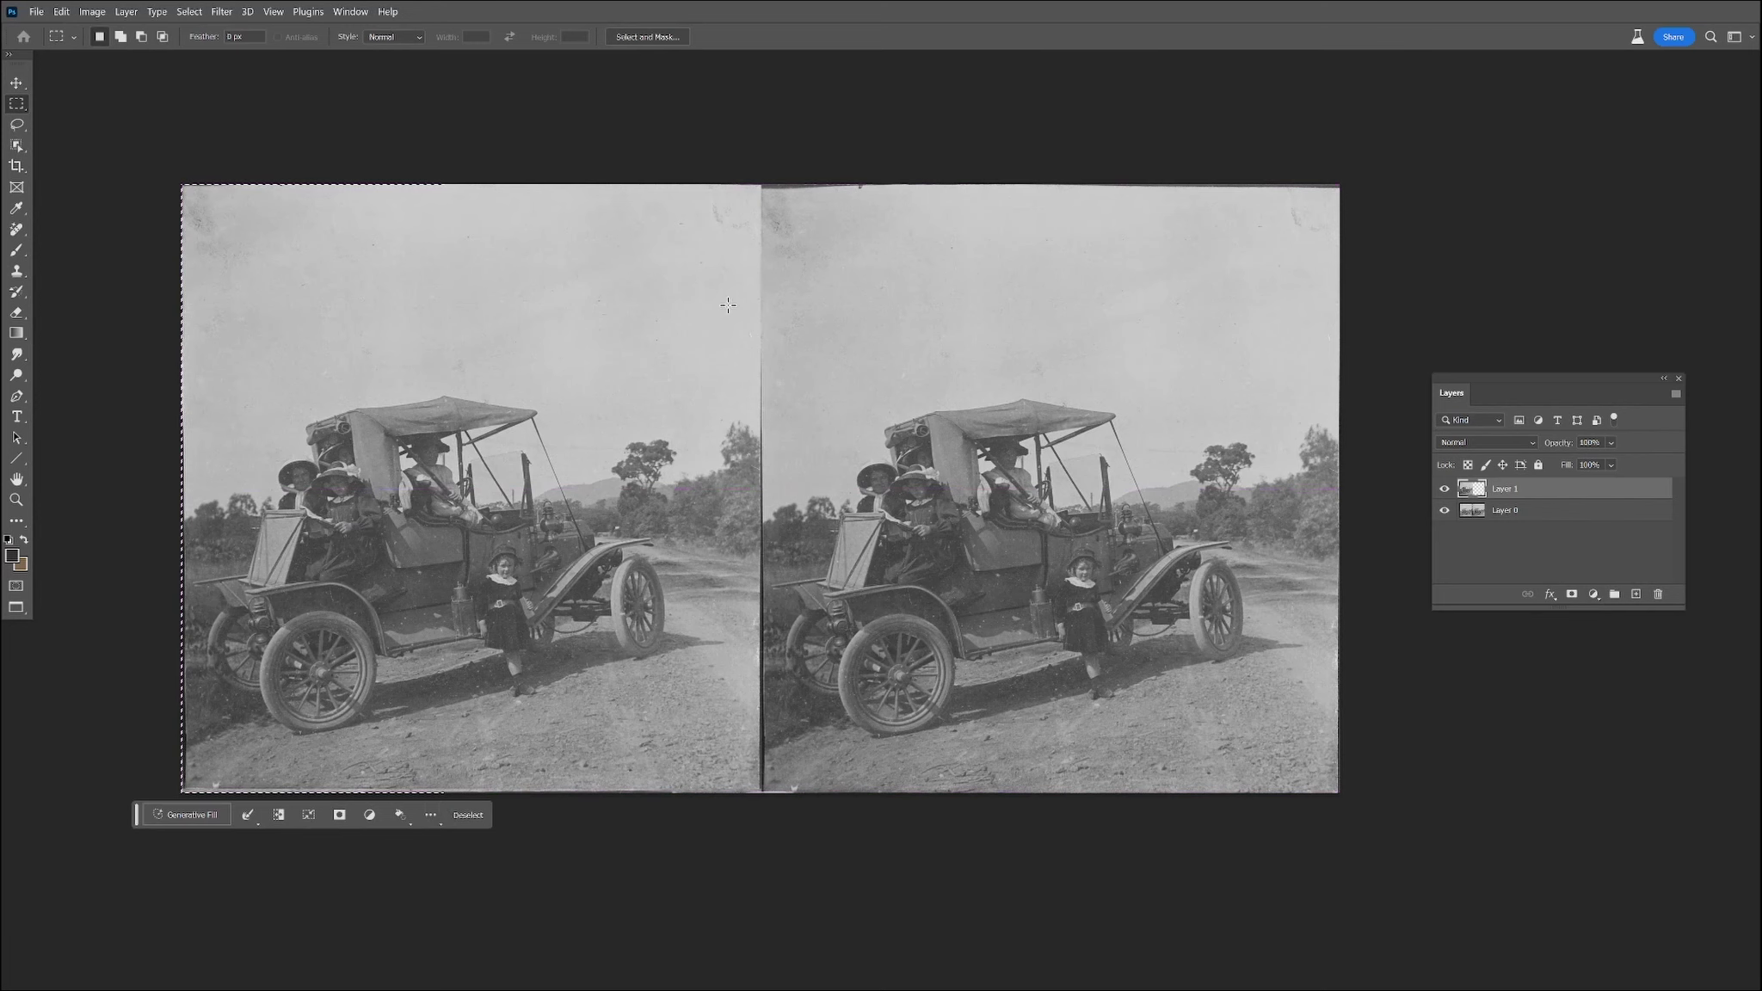
pyautogui.click(1571, 594)
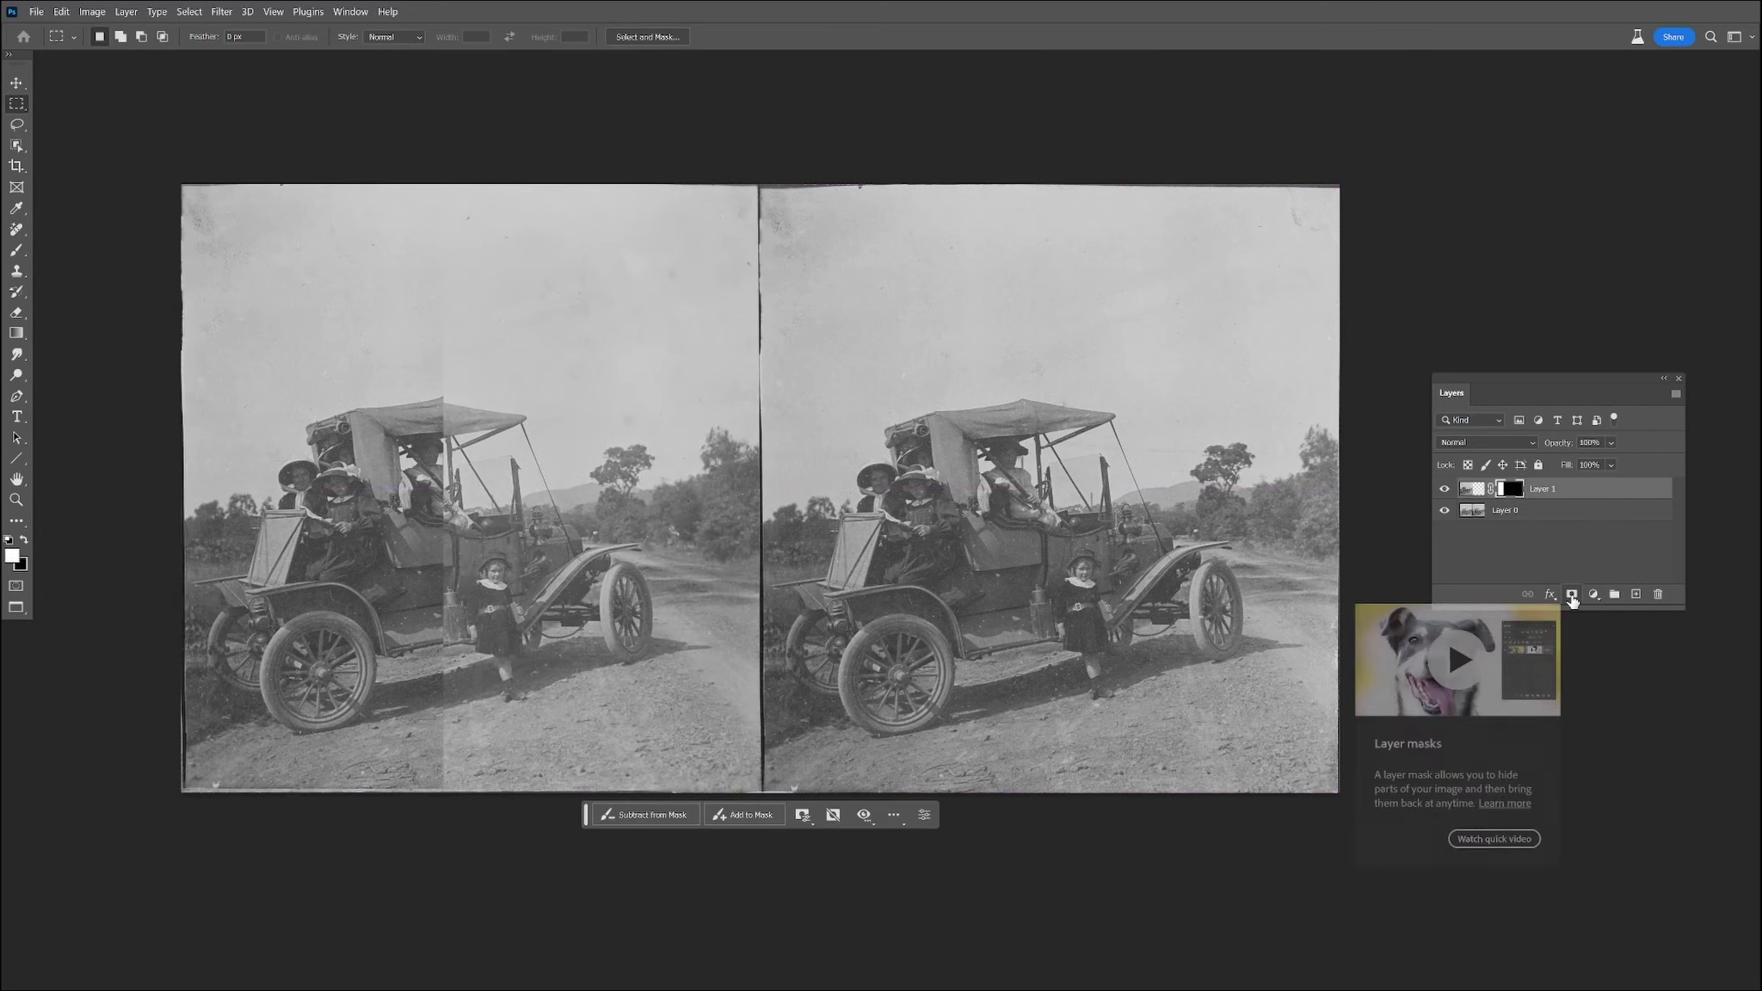
# Unlink Layer 1 from its mask and shift its image to line the car up with the photo below
pyautogui.click(1471, 490)
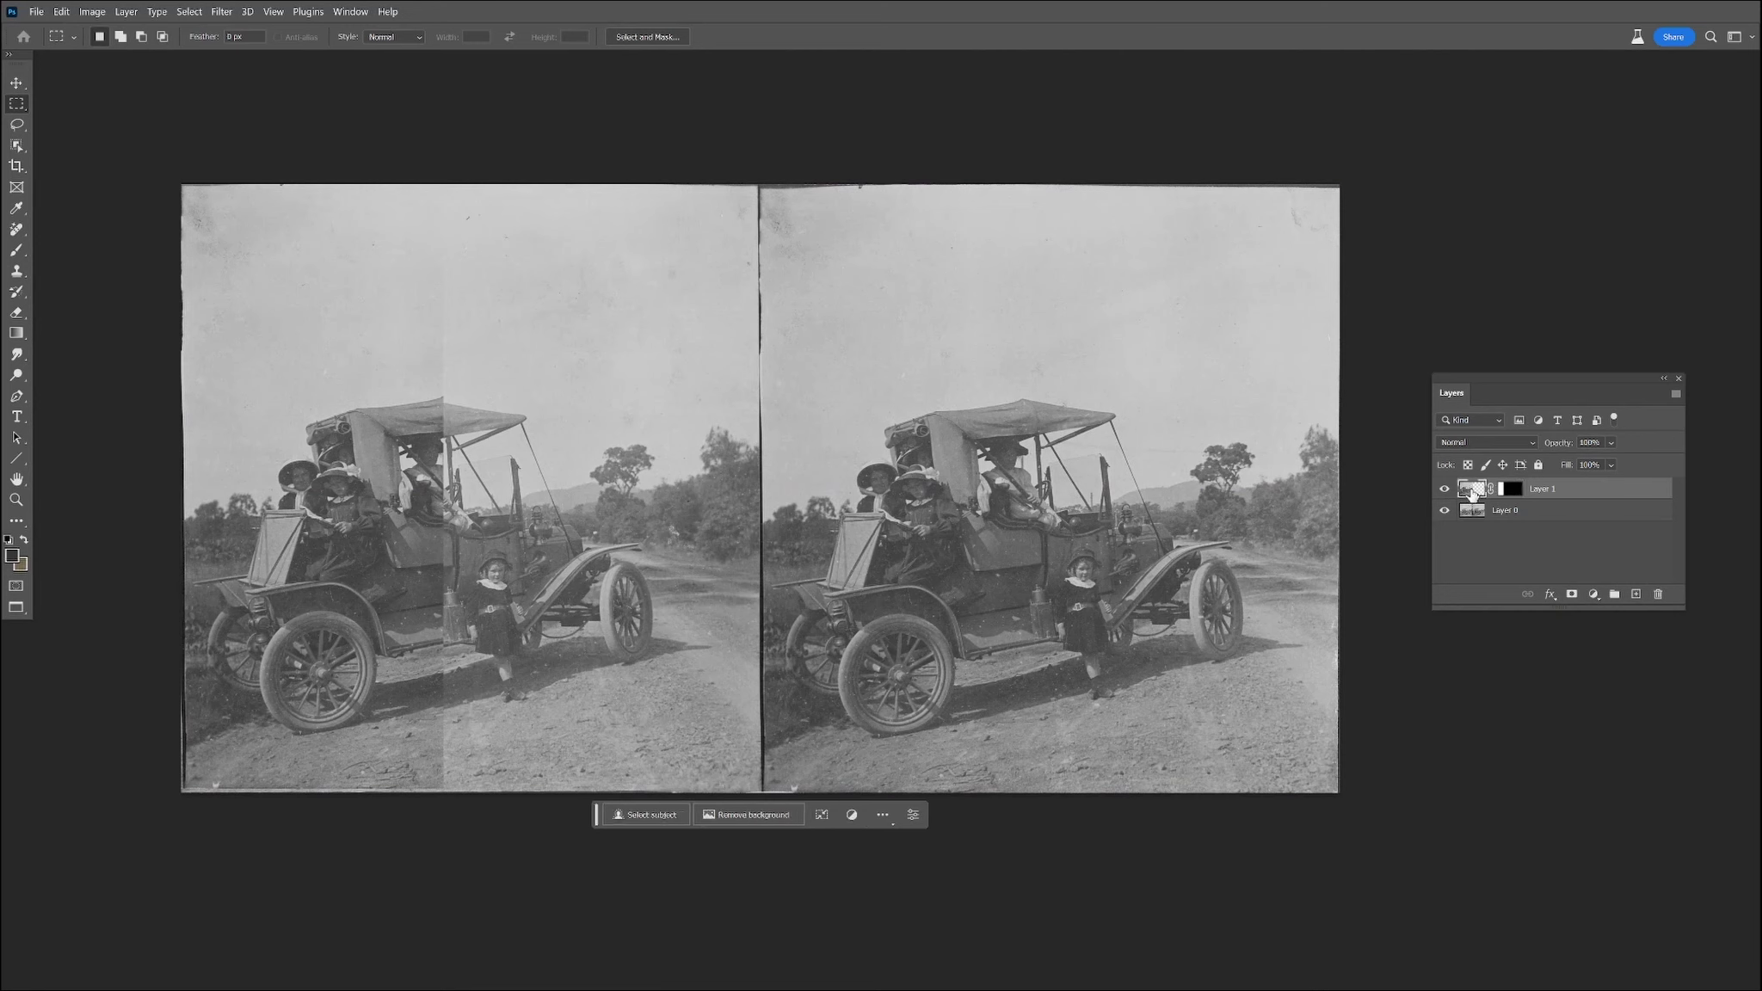
pyautogui.click(17, 86)
pyautogui.moveTo(393, 575)
pyautogui.mouseDown()
pyautogui.moveTo(395, 552)
pyautogui.moveTo(363, 577)
pyautogui.moveTo(386, 577)
pyautogui.mouseUp()
pyautogui.moveTo(384, 475); pyautogui.dragTo(606, 480)
pyautogui.scroll(4, 683, 523)
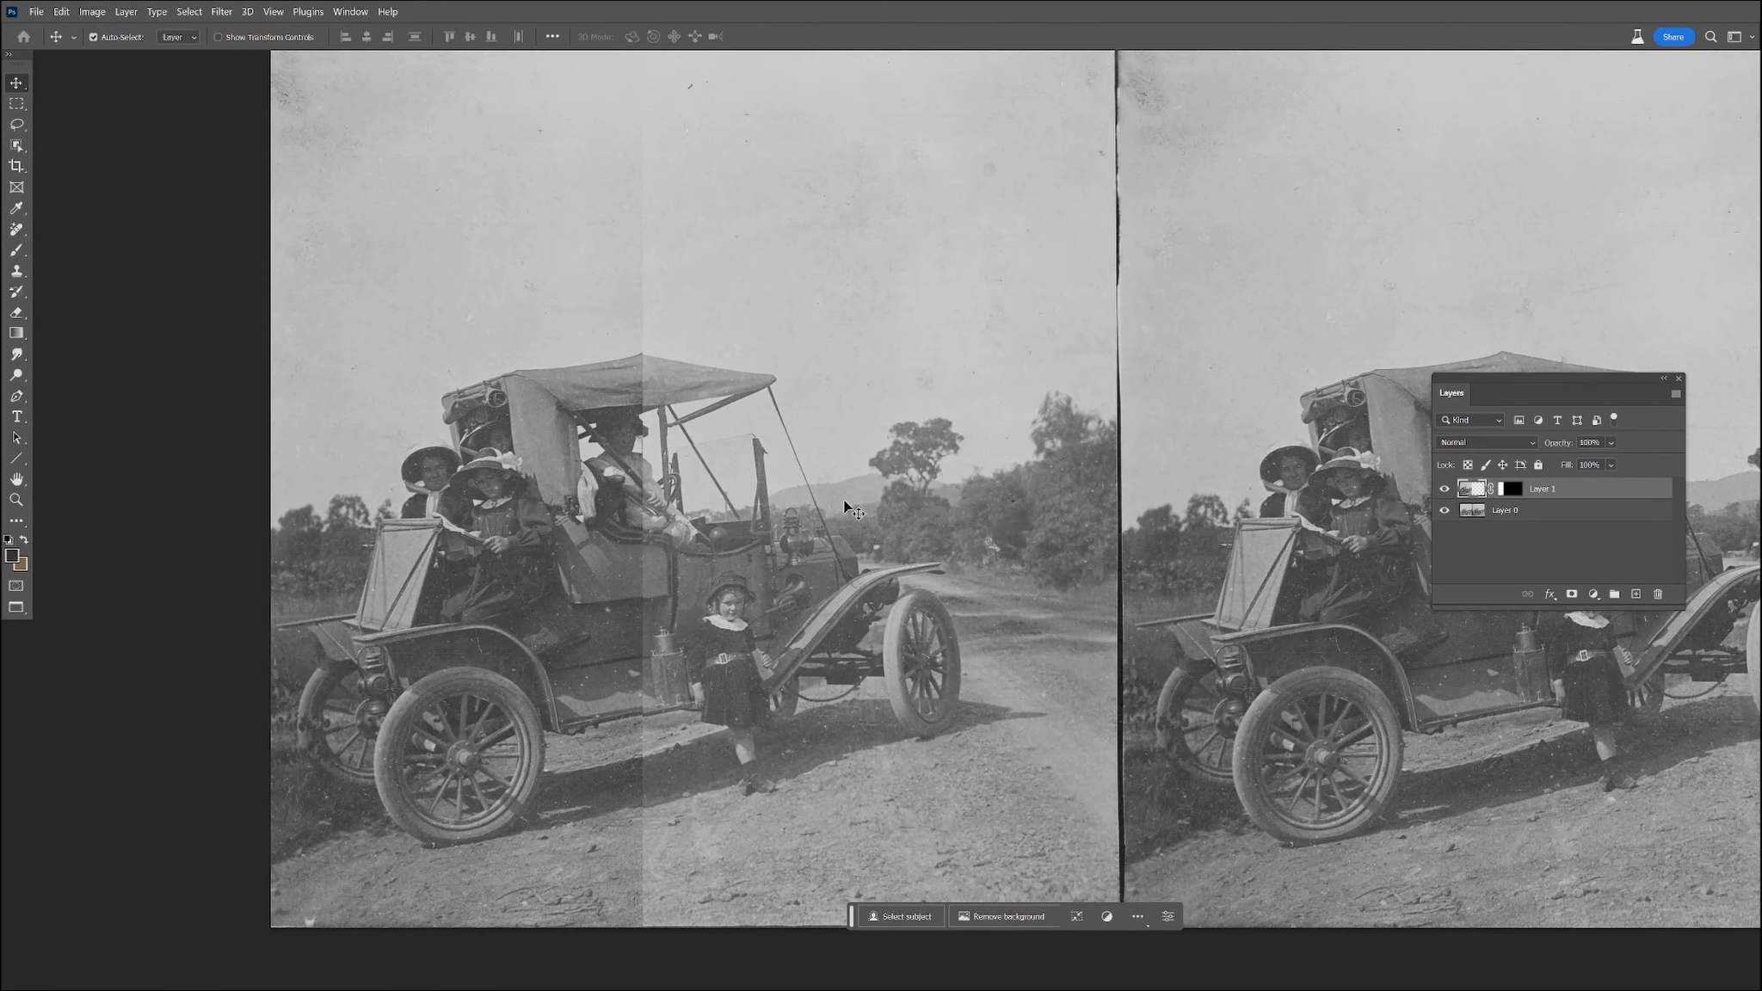
pyautogui.scroll(-2, 845, 507)
pyautogui.moveTo(874, 439); pyautogui.dragTo(835, 442)
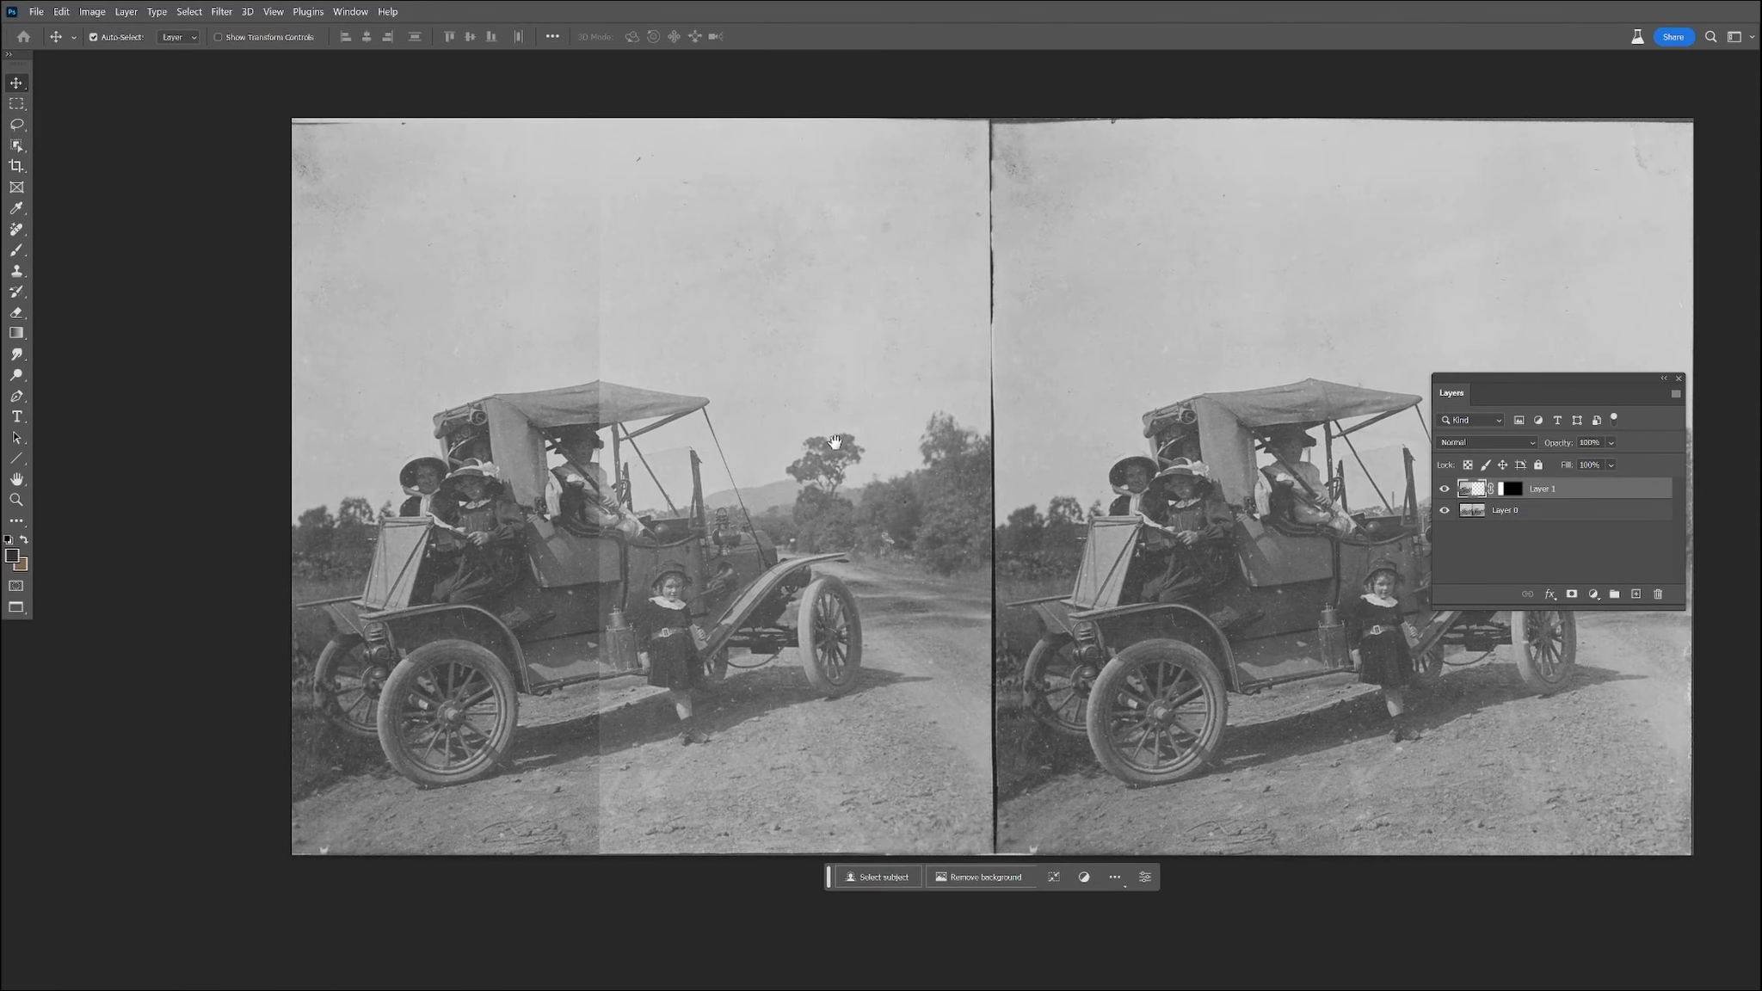
# Add a Levels adjustment layer directly above Layer 0
pyautogui.click(1512, 515)
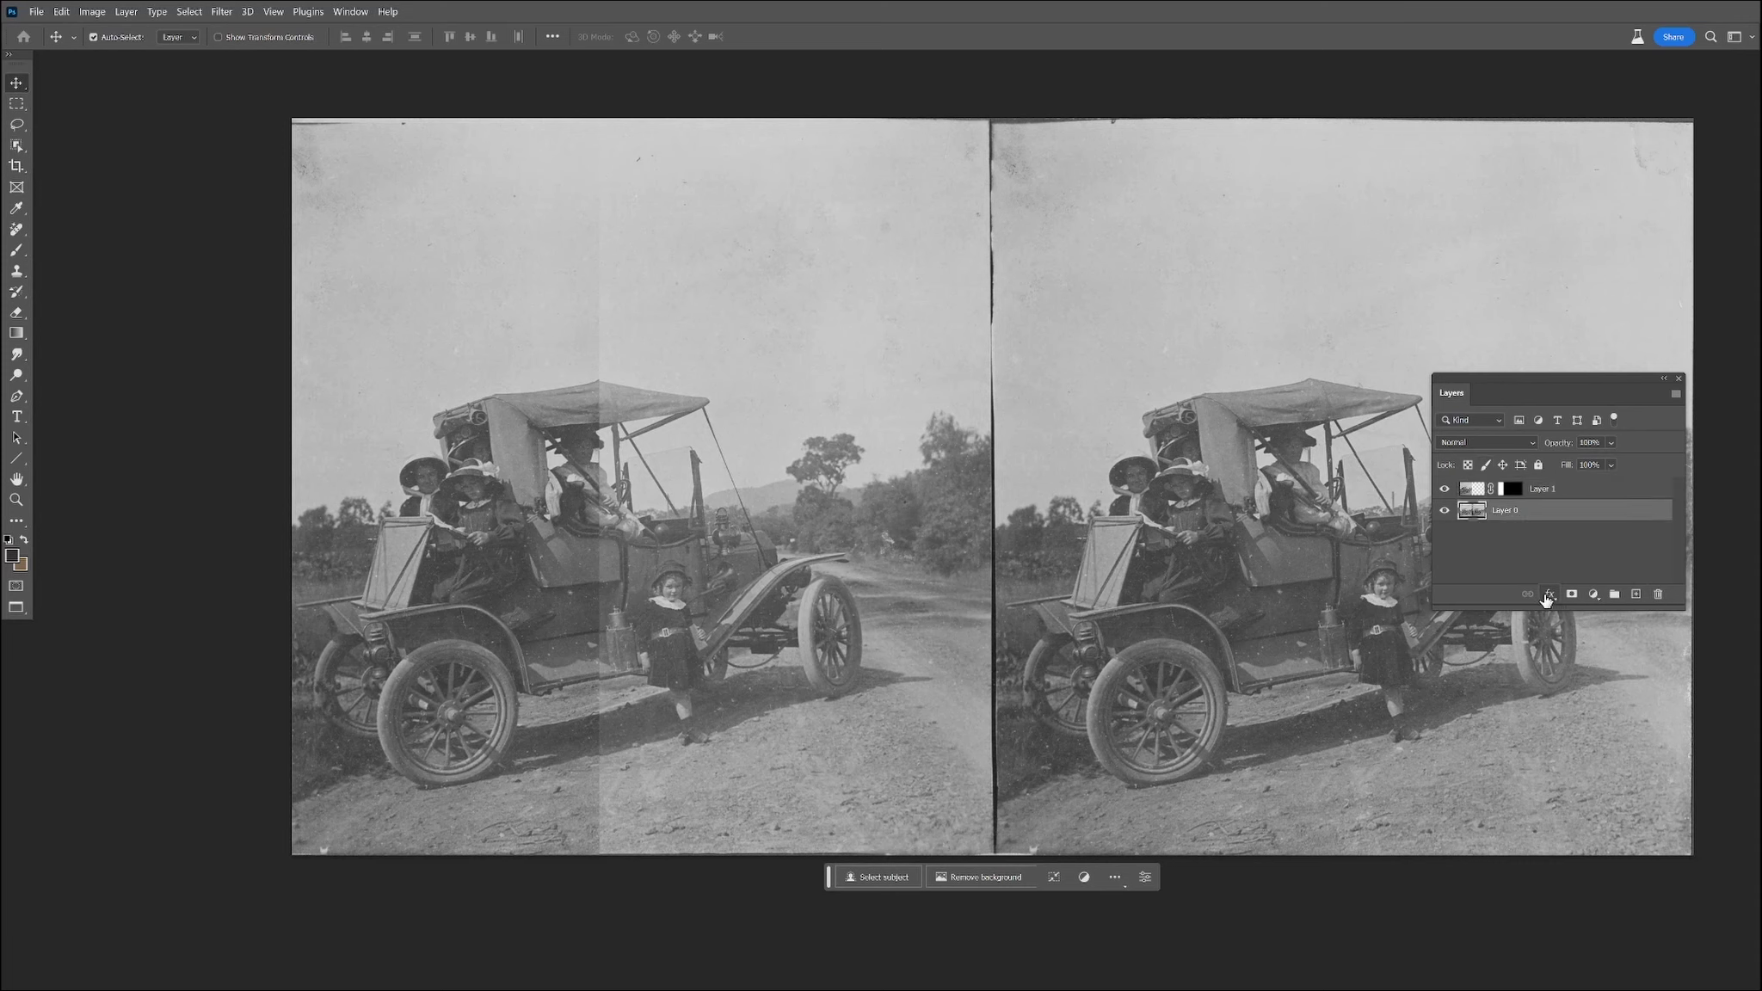
pyautogui.click(1587, 597)
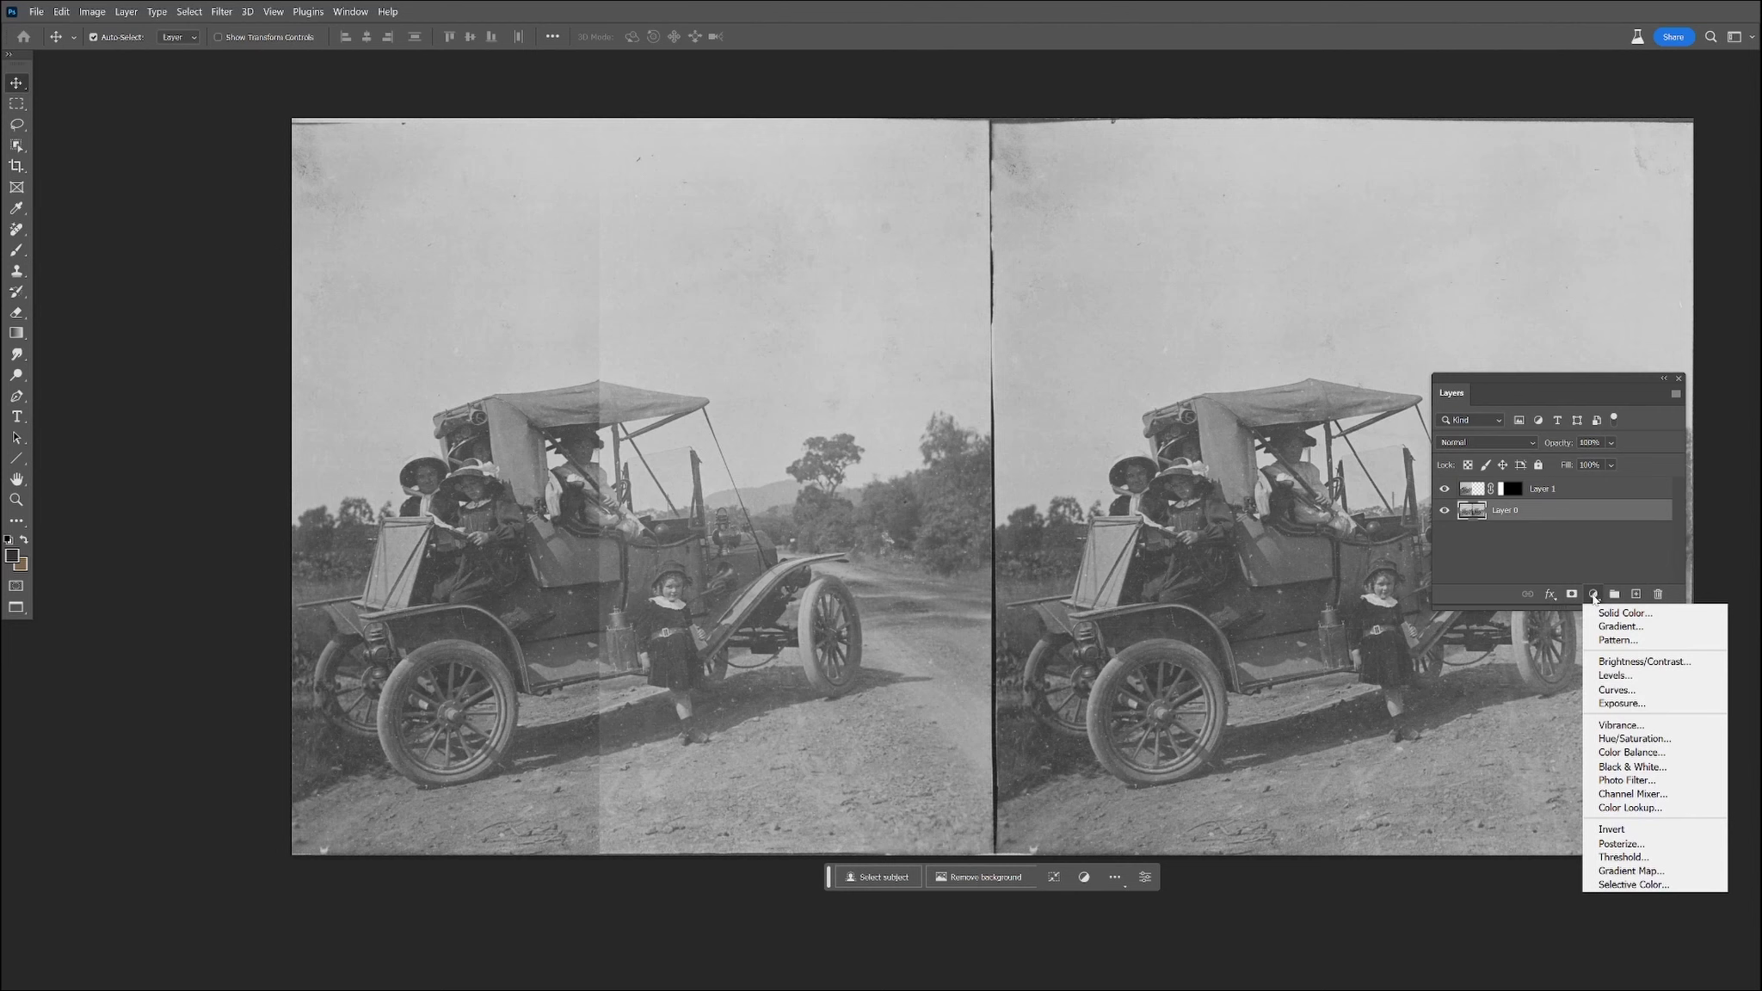
pyautogui.click(1639, 676)
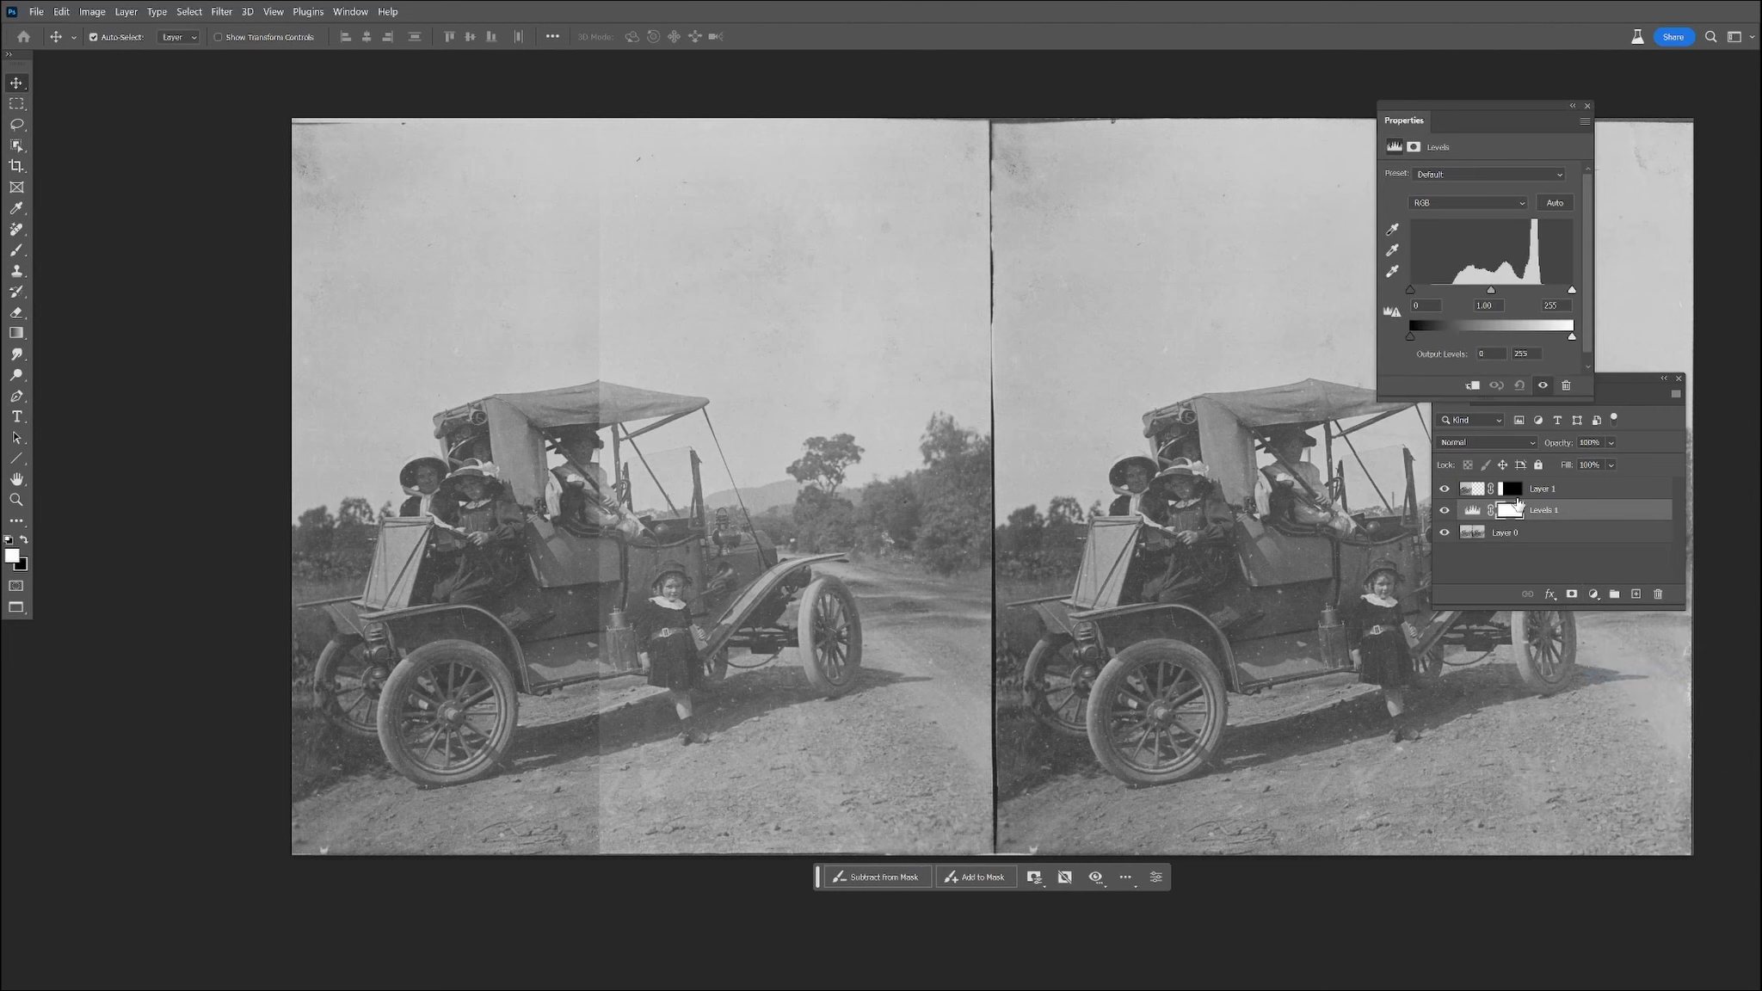
# Select the left-hand photo, fill that area with black on the Levels mask, and clear the selection
pyautogui.click(1511, 511)
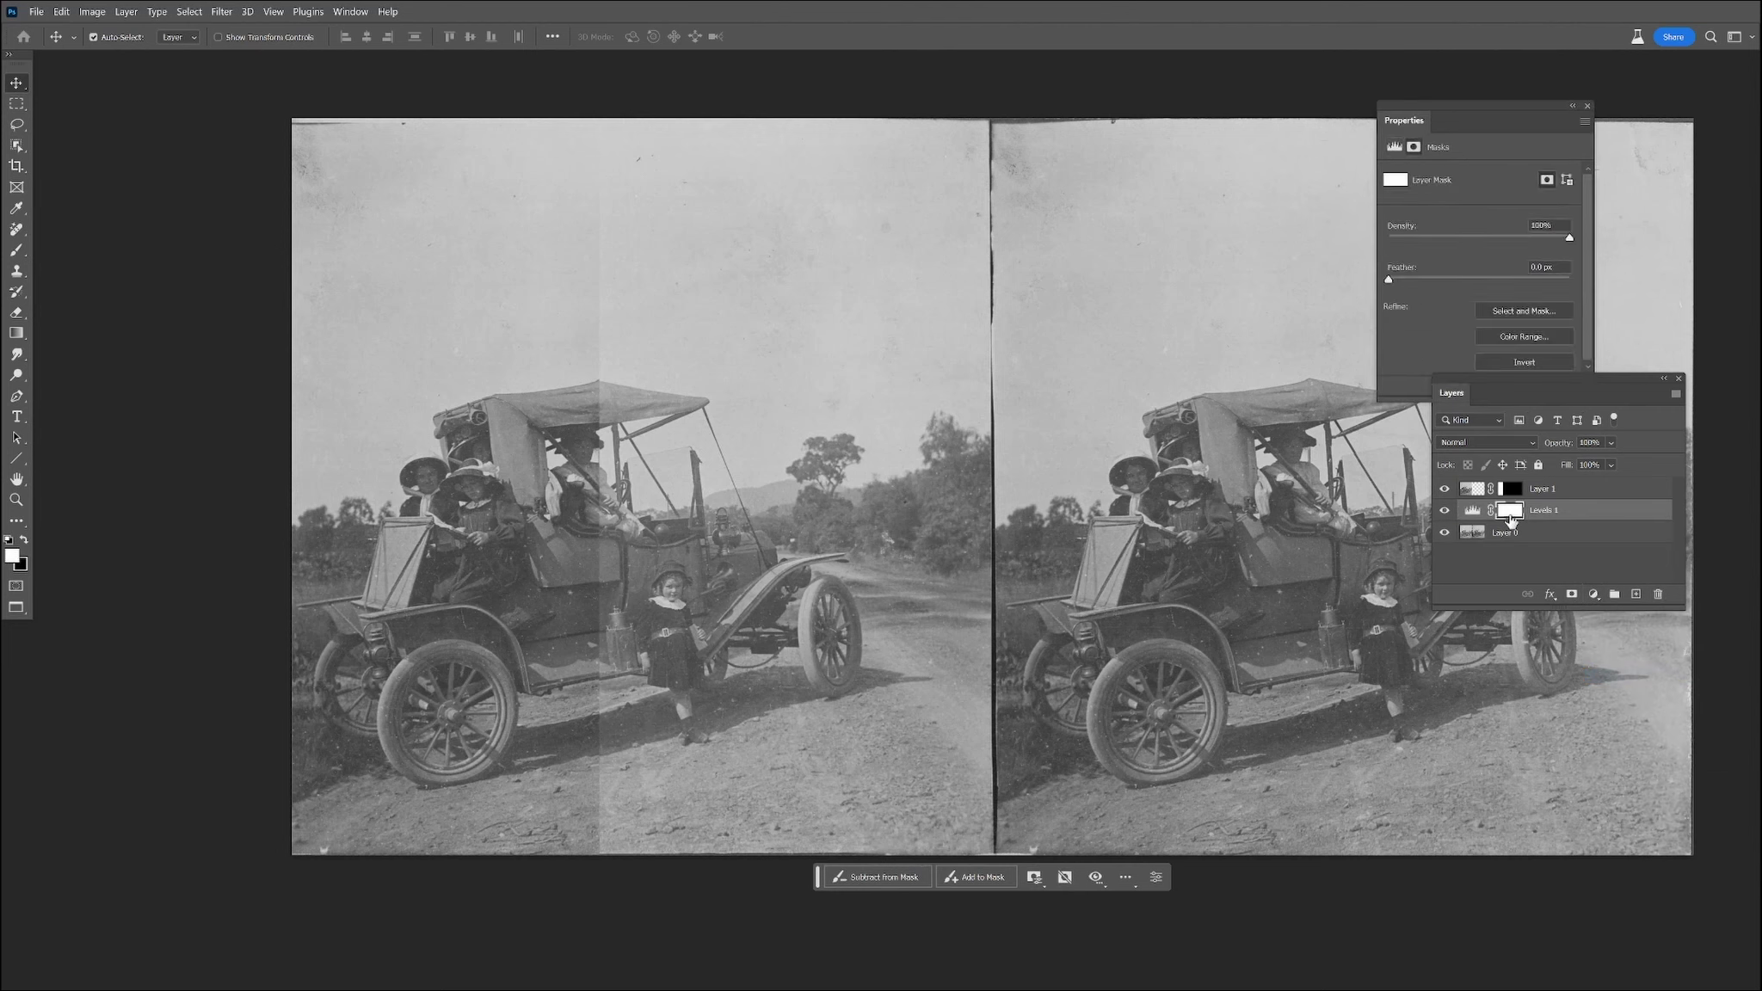
pyautogui.click(18, 105)
pyautogui.moveTo(292, 119); pyautogui.dragTo(925, 932)
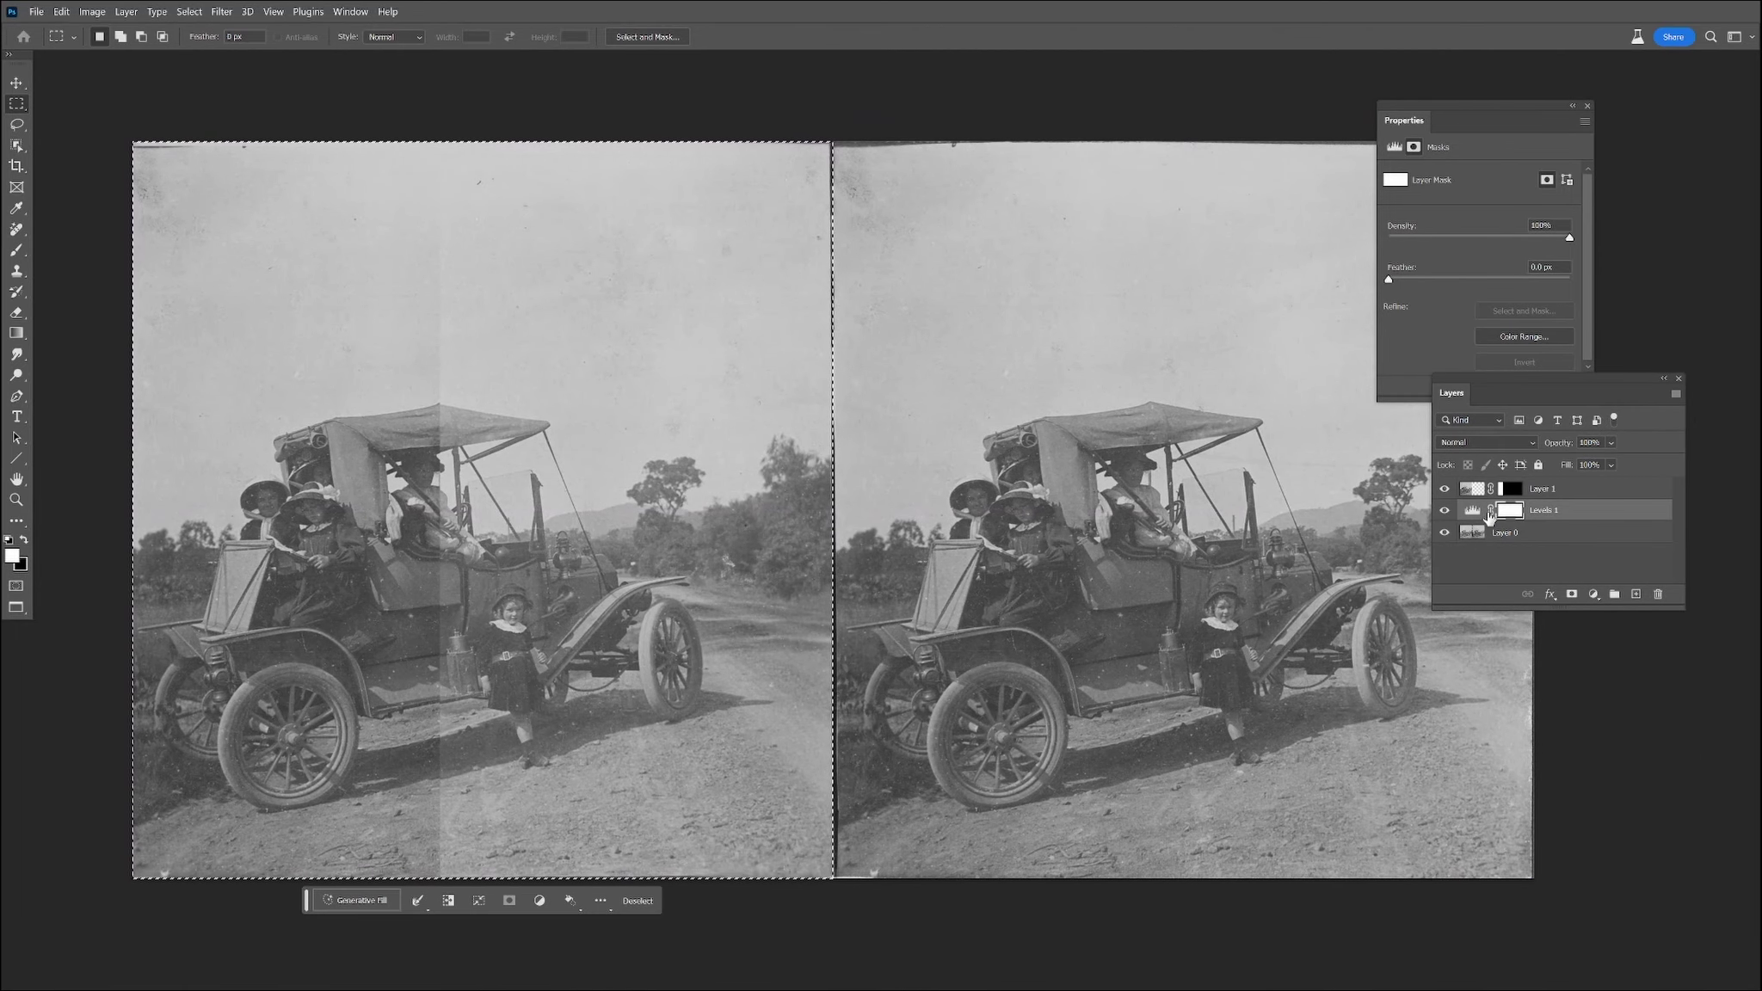
pyautogui.click(1474, 512)
pyautogui.click(1507, 509)
pyautogui.hotkey('ctrl', 'BackSpace')
pyautogui.click(189, 11)
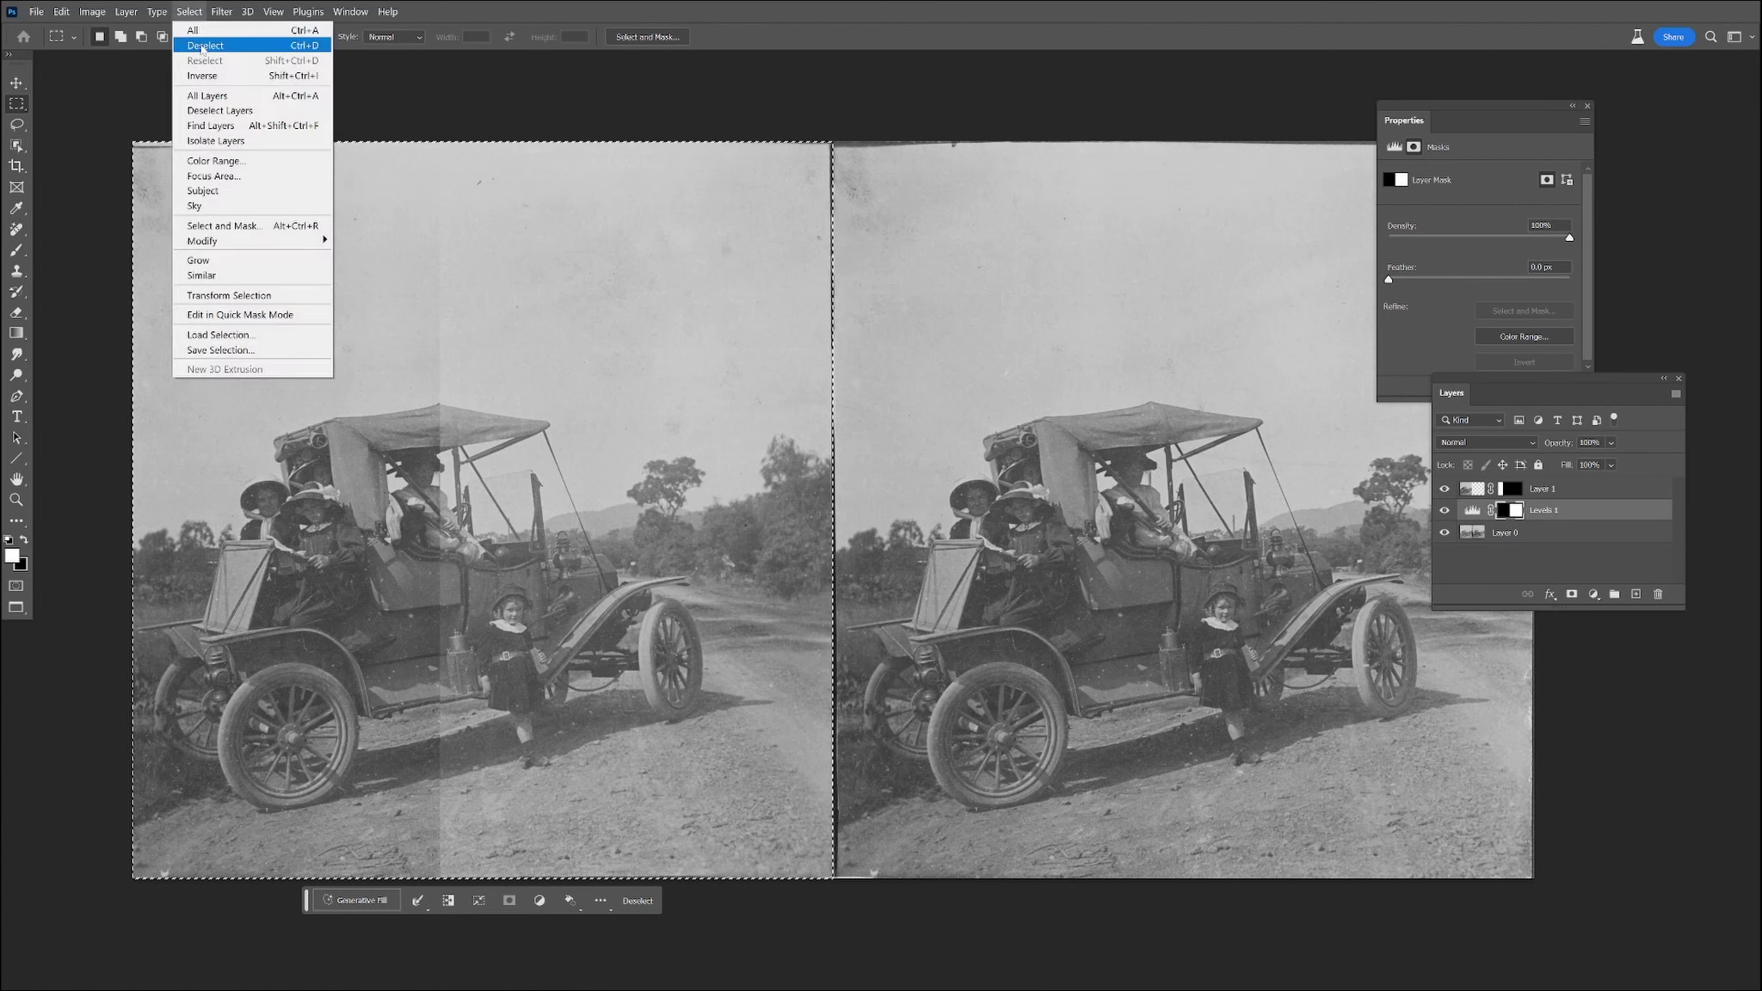
pyautogui.click(199, 42)
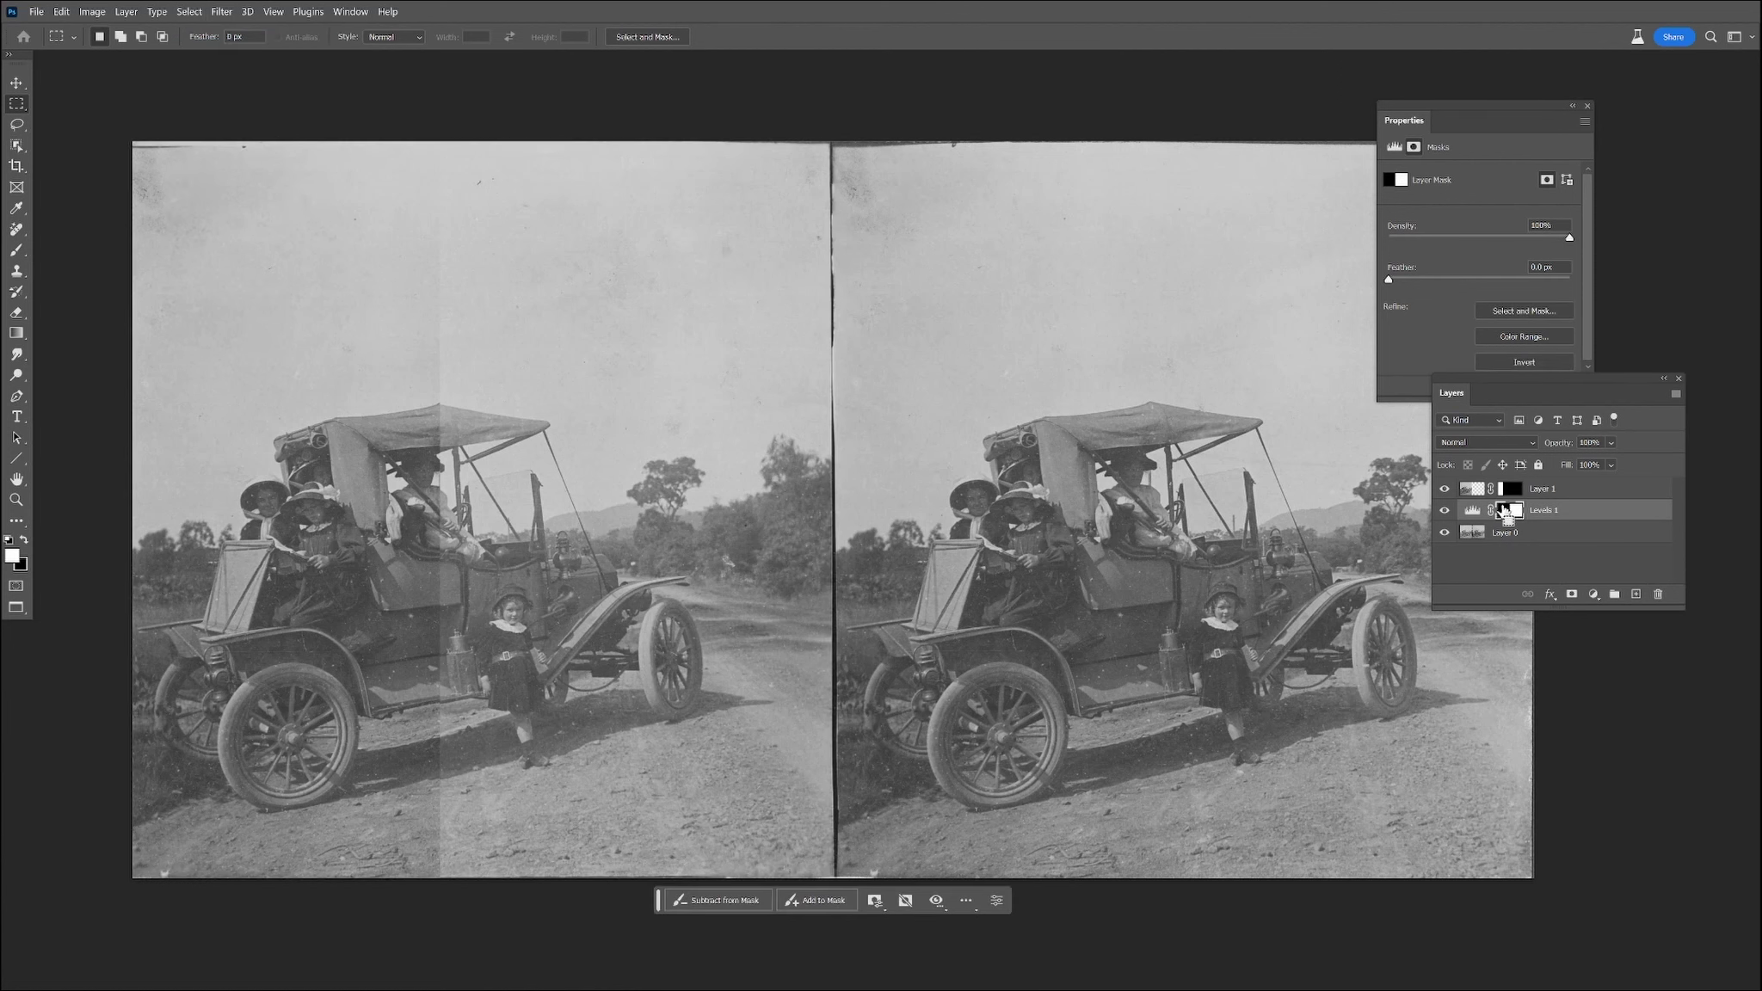
# Invert the Levels mask to affect only the left-hand photo, set the midtone level to 0.86, and compare before and after
pyautogui.click(1473, 513)
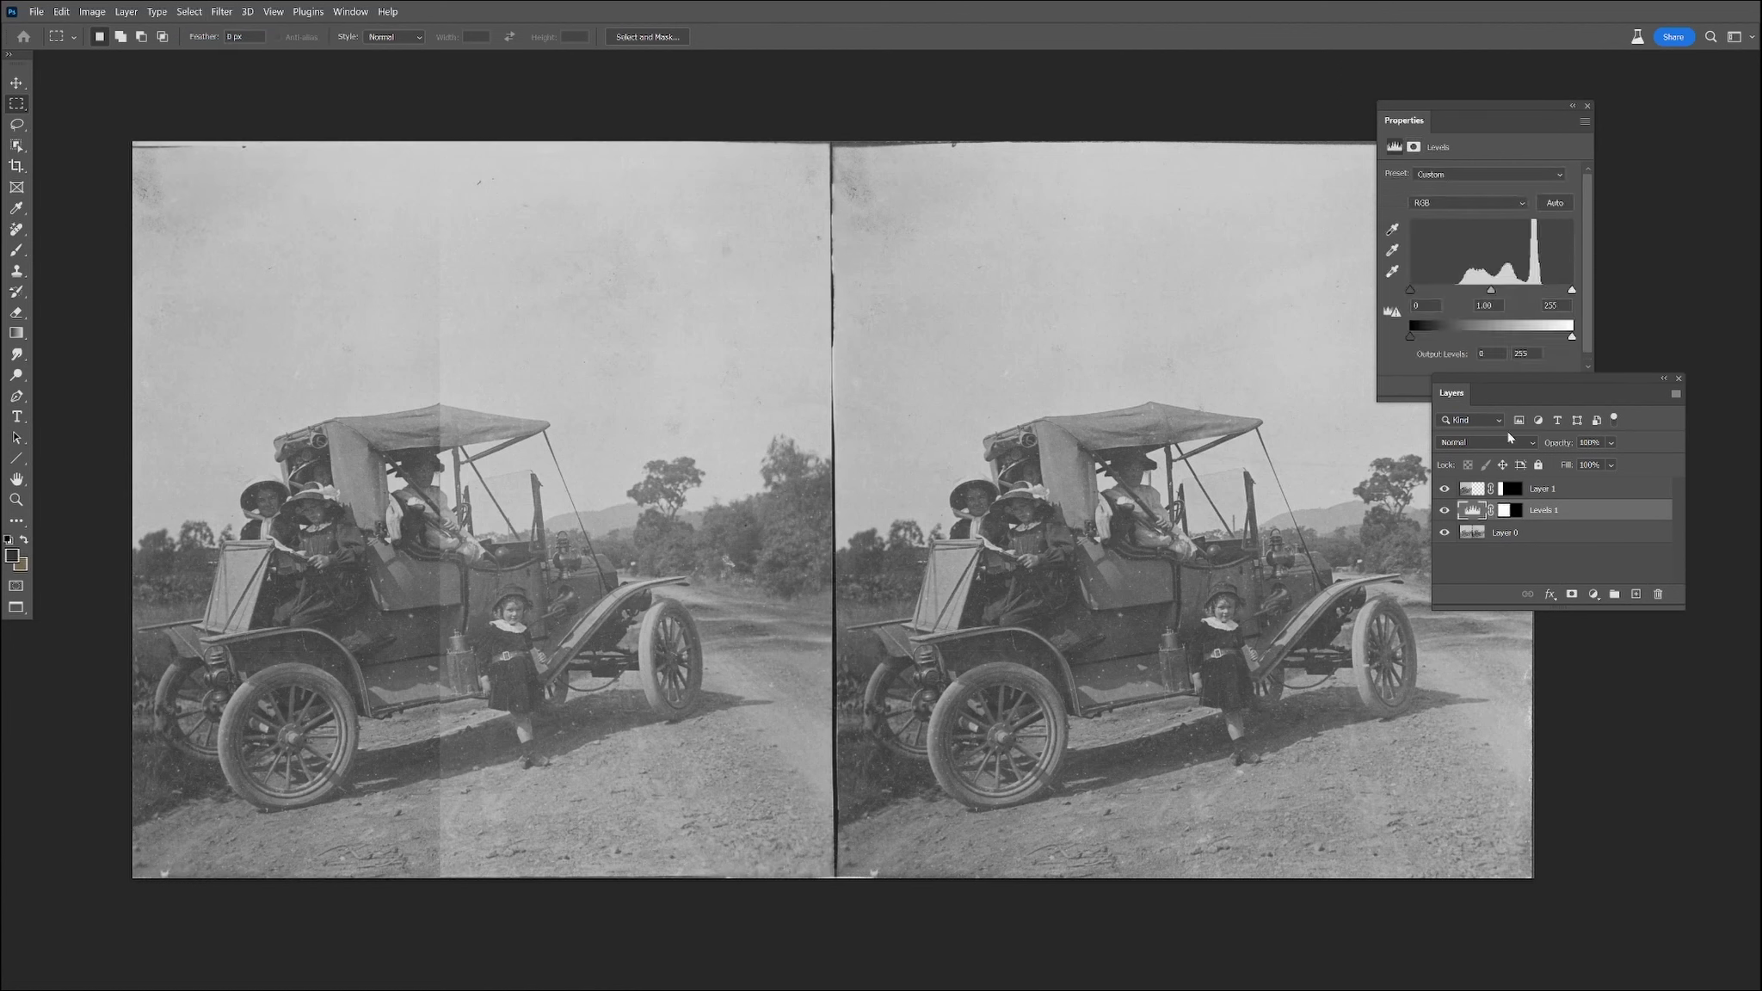
pyautogui.moveTo(1493, 294); pyautogui.dragTo(1503, 296)
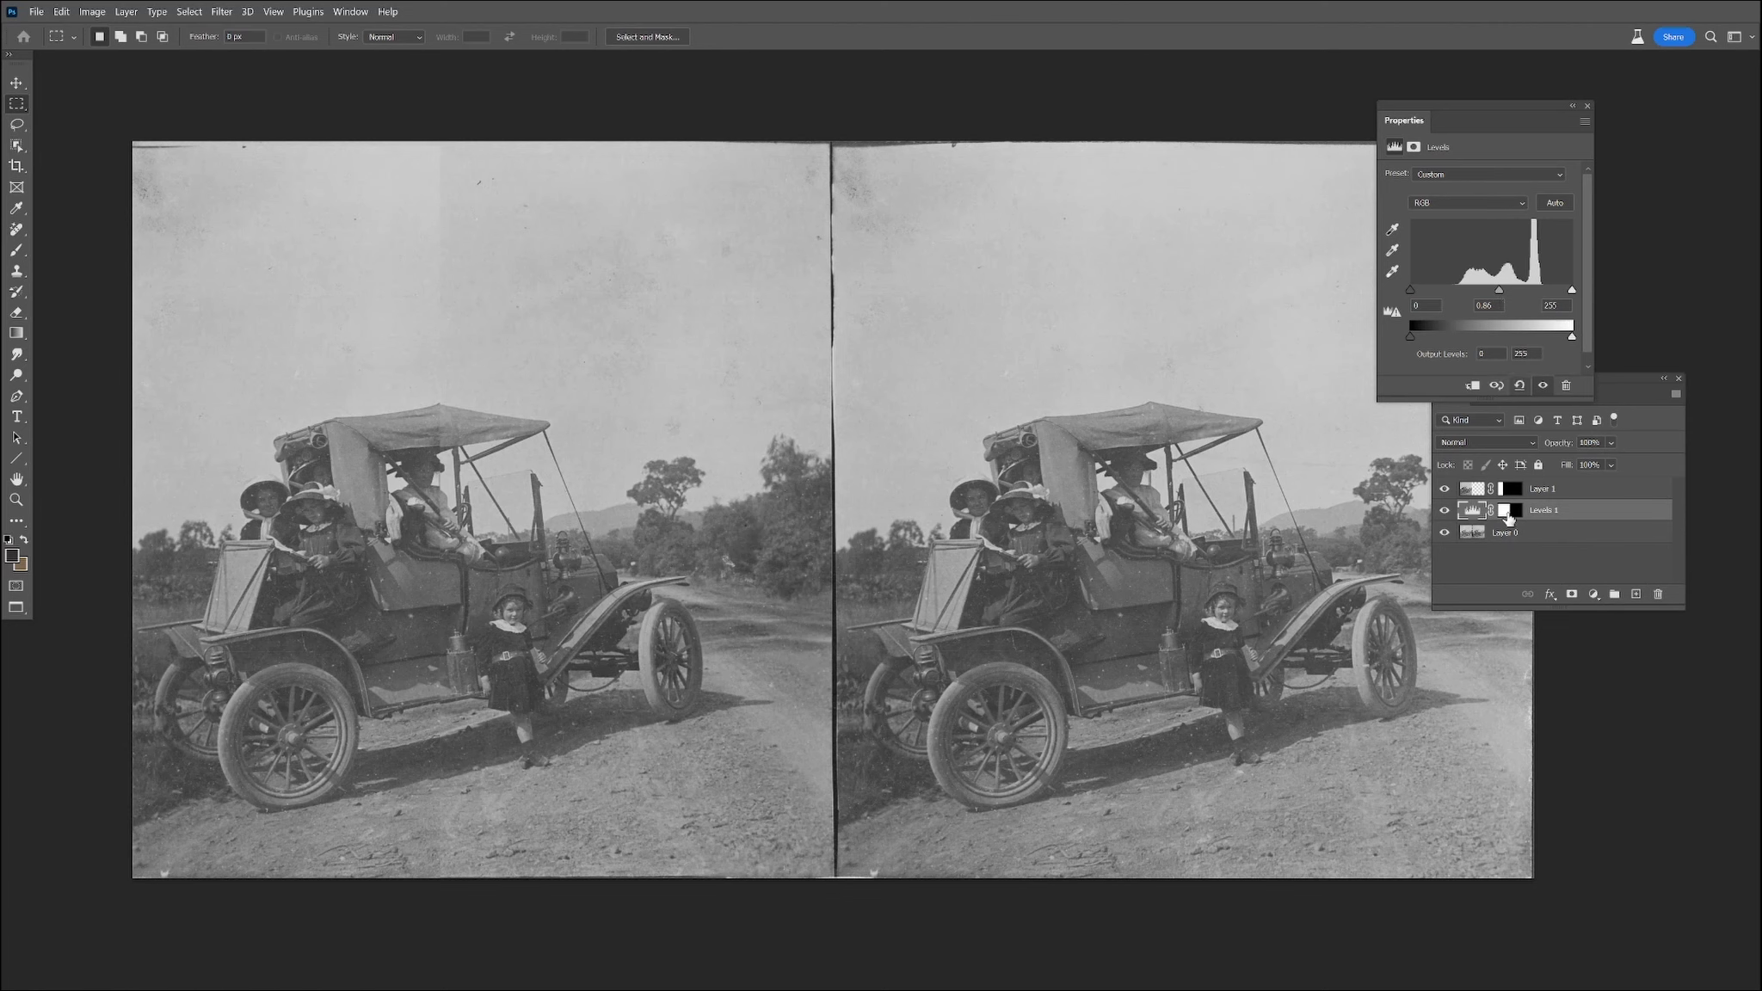
pyautogui.click(1445, 510)
pyautogui.click(1446, 510)
pyautogui.click(1445, 510)
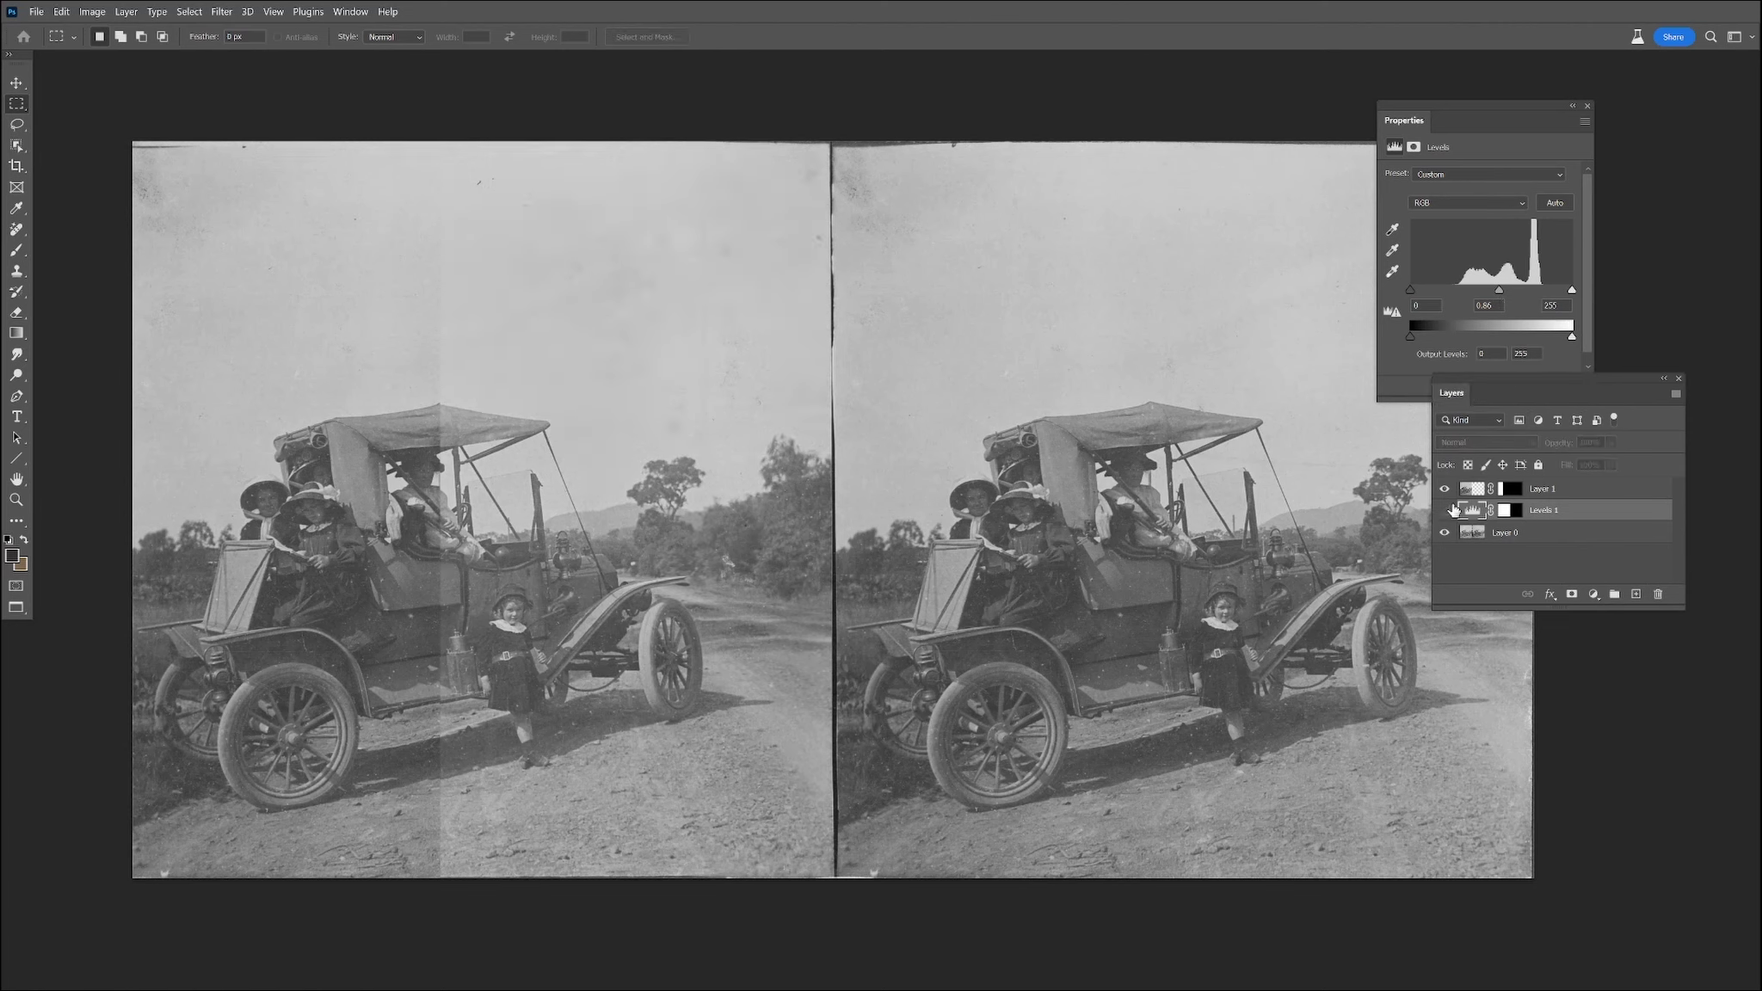
pyautogui.click(1447, 510)
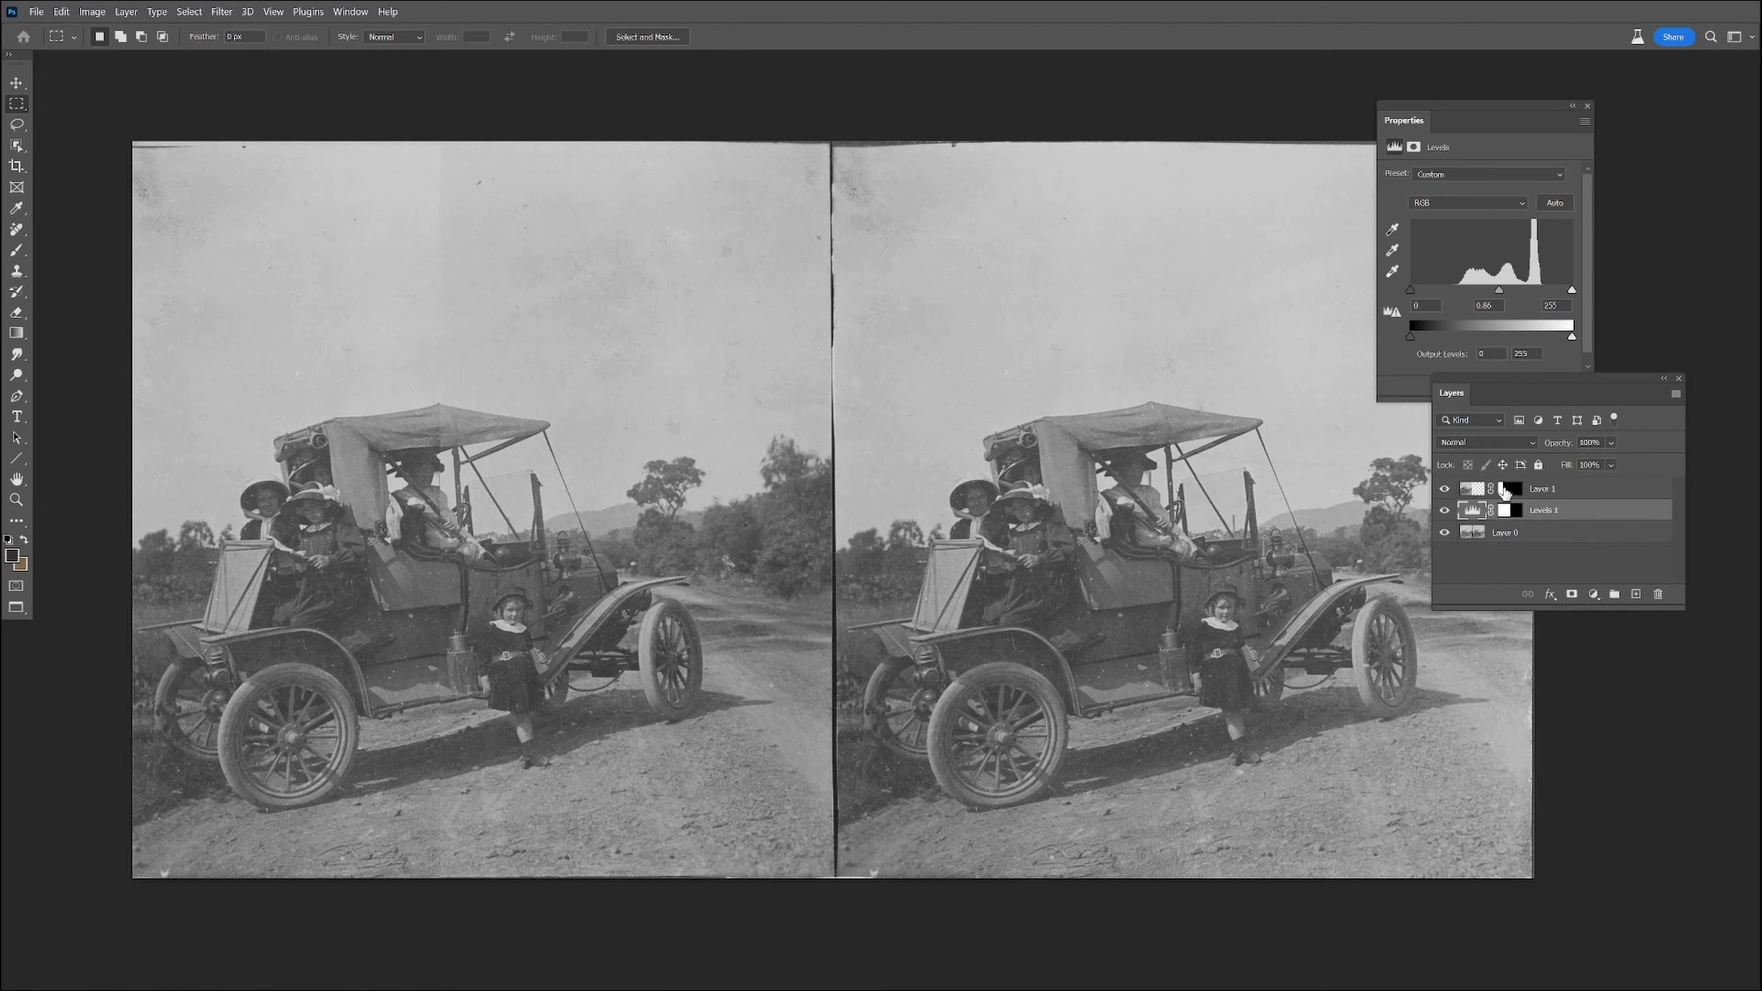
# Slide Layer 1's unlinked mask across the left-hand photo to compare tones towards its right side
pyautogui.click(1509, 491)
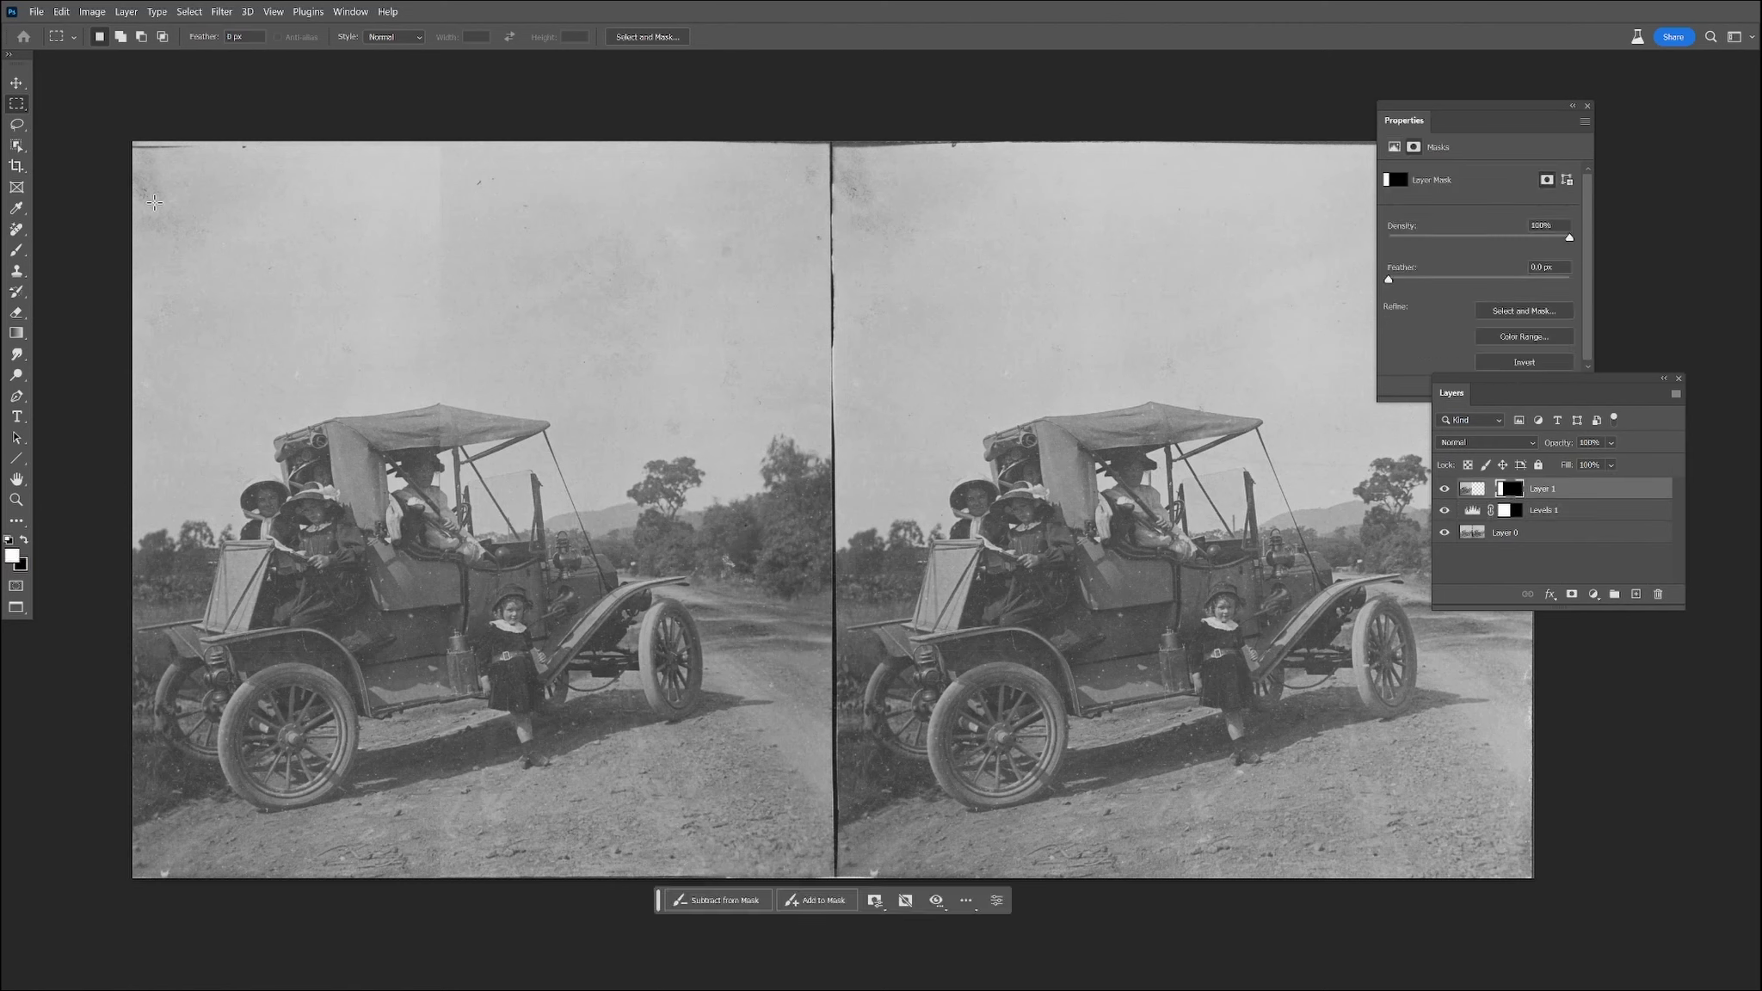
pyautogui.press('v')
pyautogui.moveTo(378, 590); pyautogui.dragTo(716, 554)
# Paint black on the Levels mask over part of the left-hand photo with a greatly enlarged brush, and set the brush opacity to 89%
pyautogui.click(1508, 511)
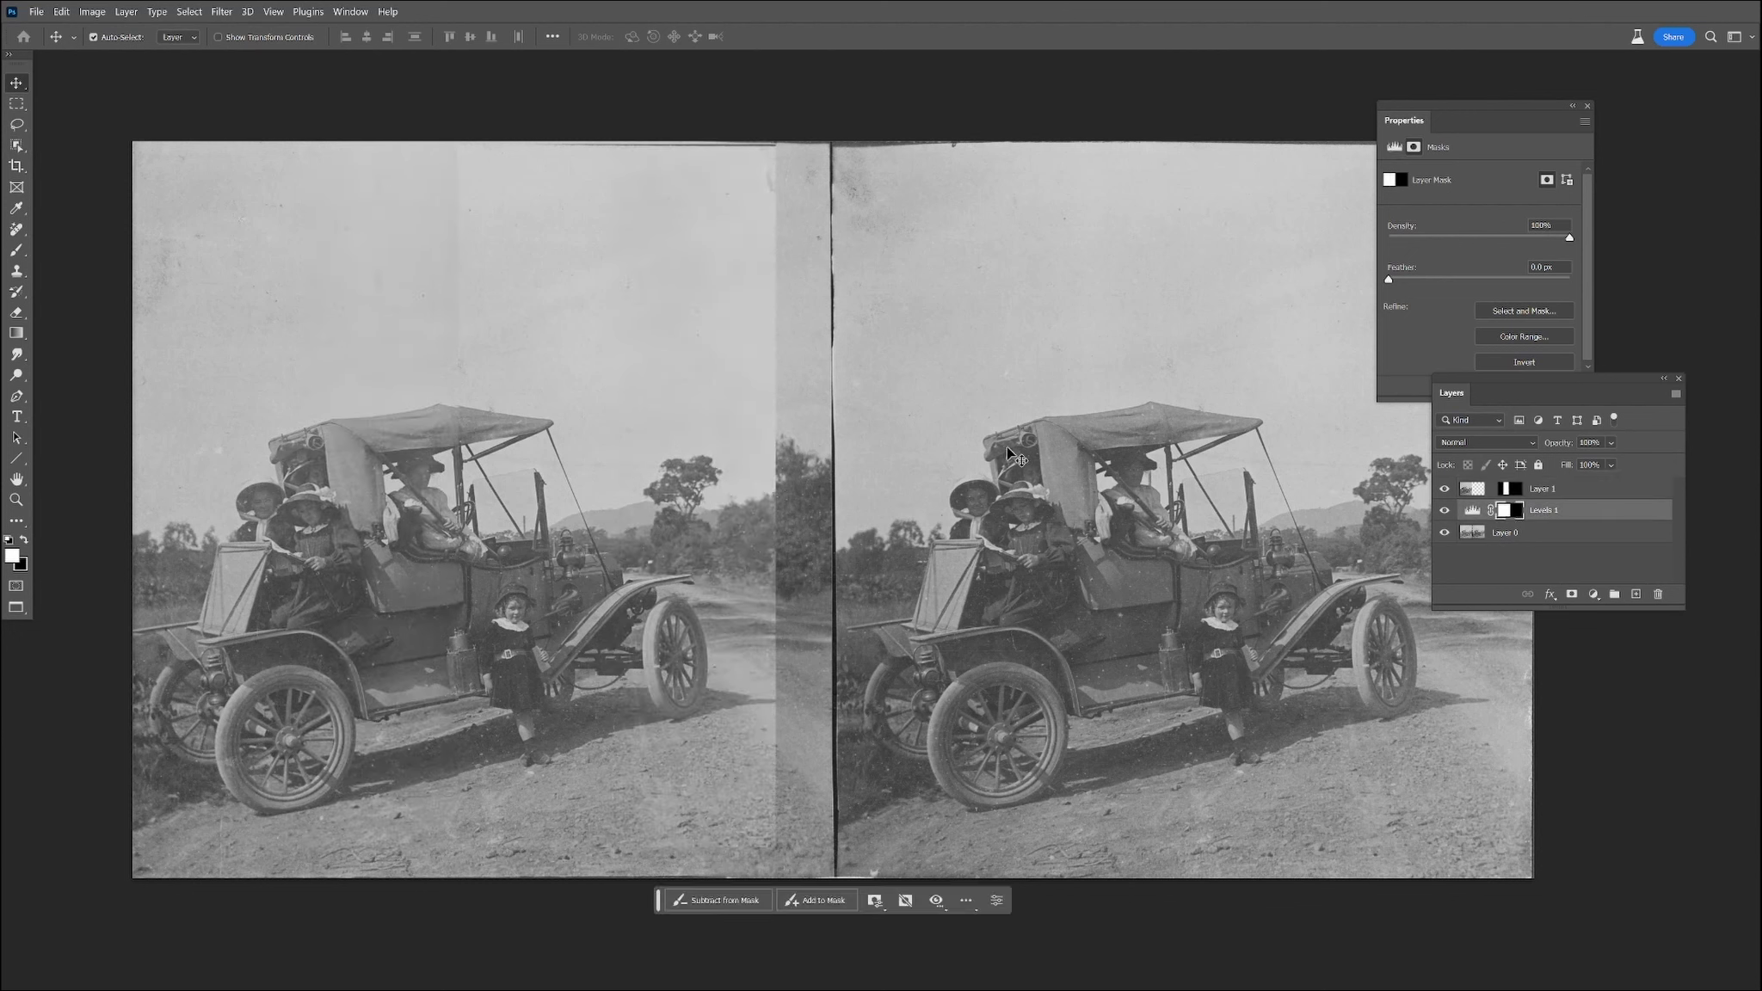
pyautogui.press('b')
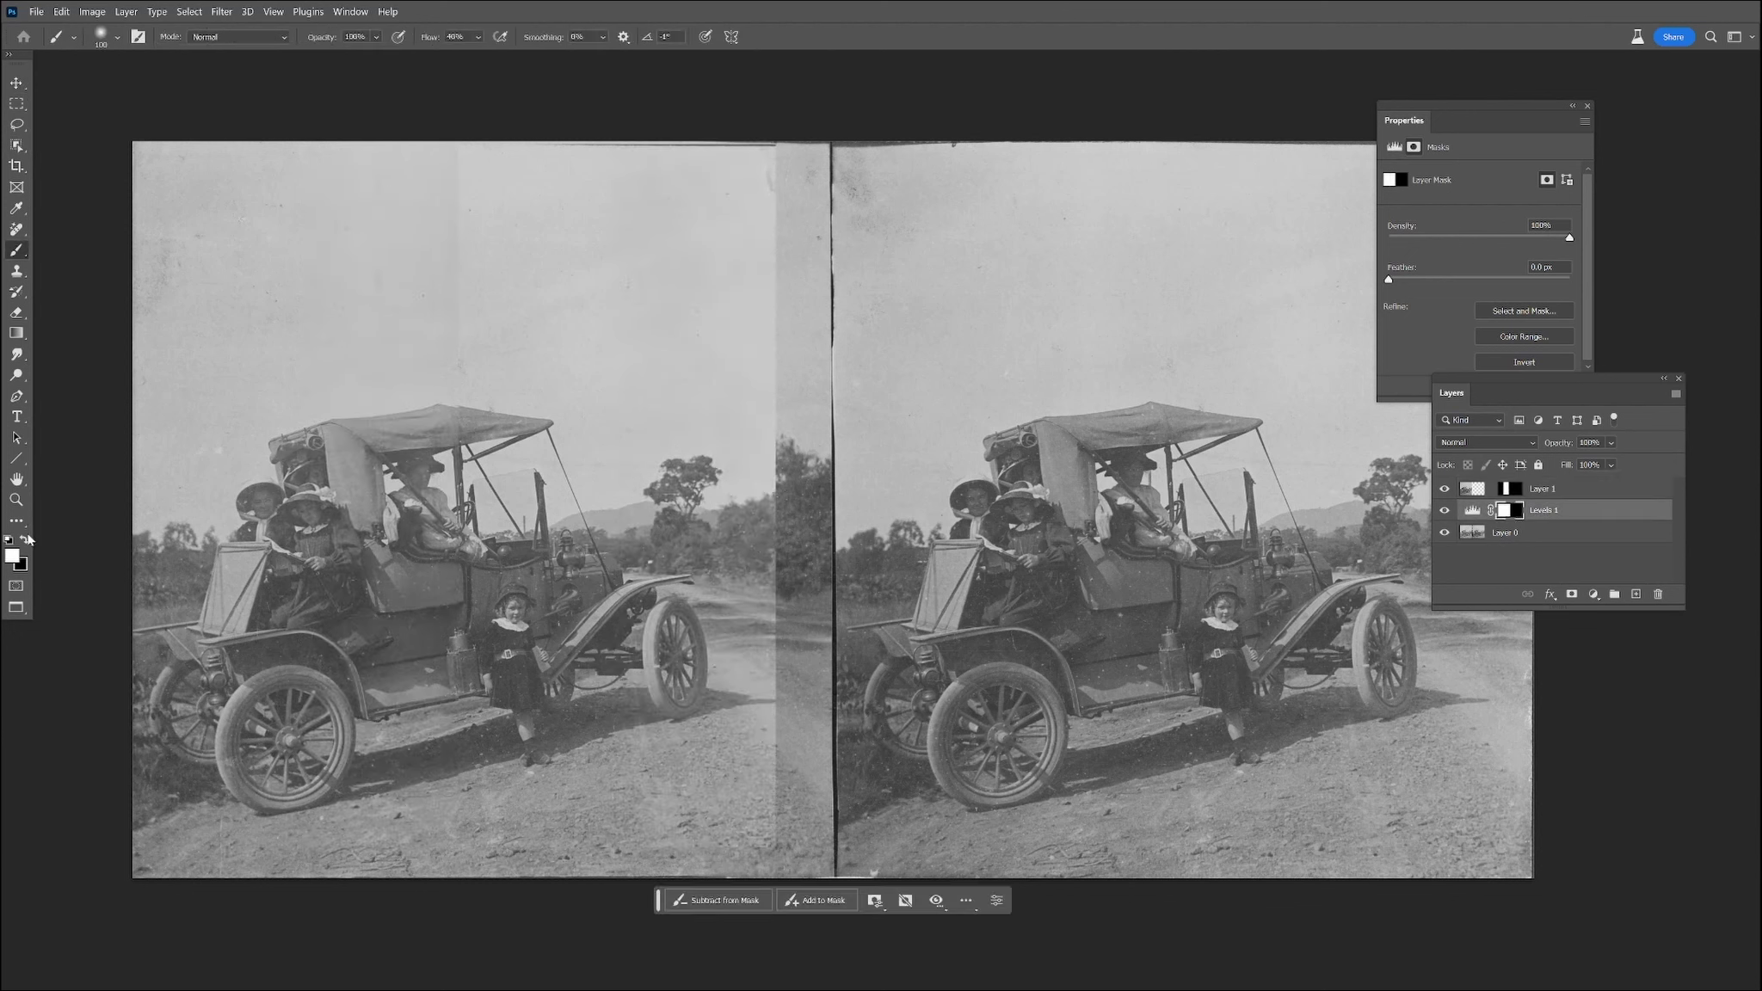
pyautogui.press(']')
pyautogui.press(']')
pyautogui.press(']')
pyautogui.press(']')
pyautogui.press(']')
pyautogui.press(']')
pyautogui.press(']')
pyautogui.press(']')
pyautogui.press(']')
pyautogui.press(']')
pyautogui.press(']')
pyautogui.press(']')
pyautogui.press(']')
pyautogui.press(']')
pyautogui.press(']')
pyautogui.press(']')
pyautogui.press(']')
pyautogui.press(']')
pyautogui.press(']')
pyautogui.moveTo(391, 58); pyautogui.dragTo(414, 58)
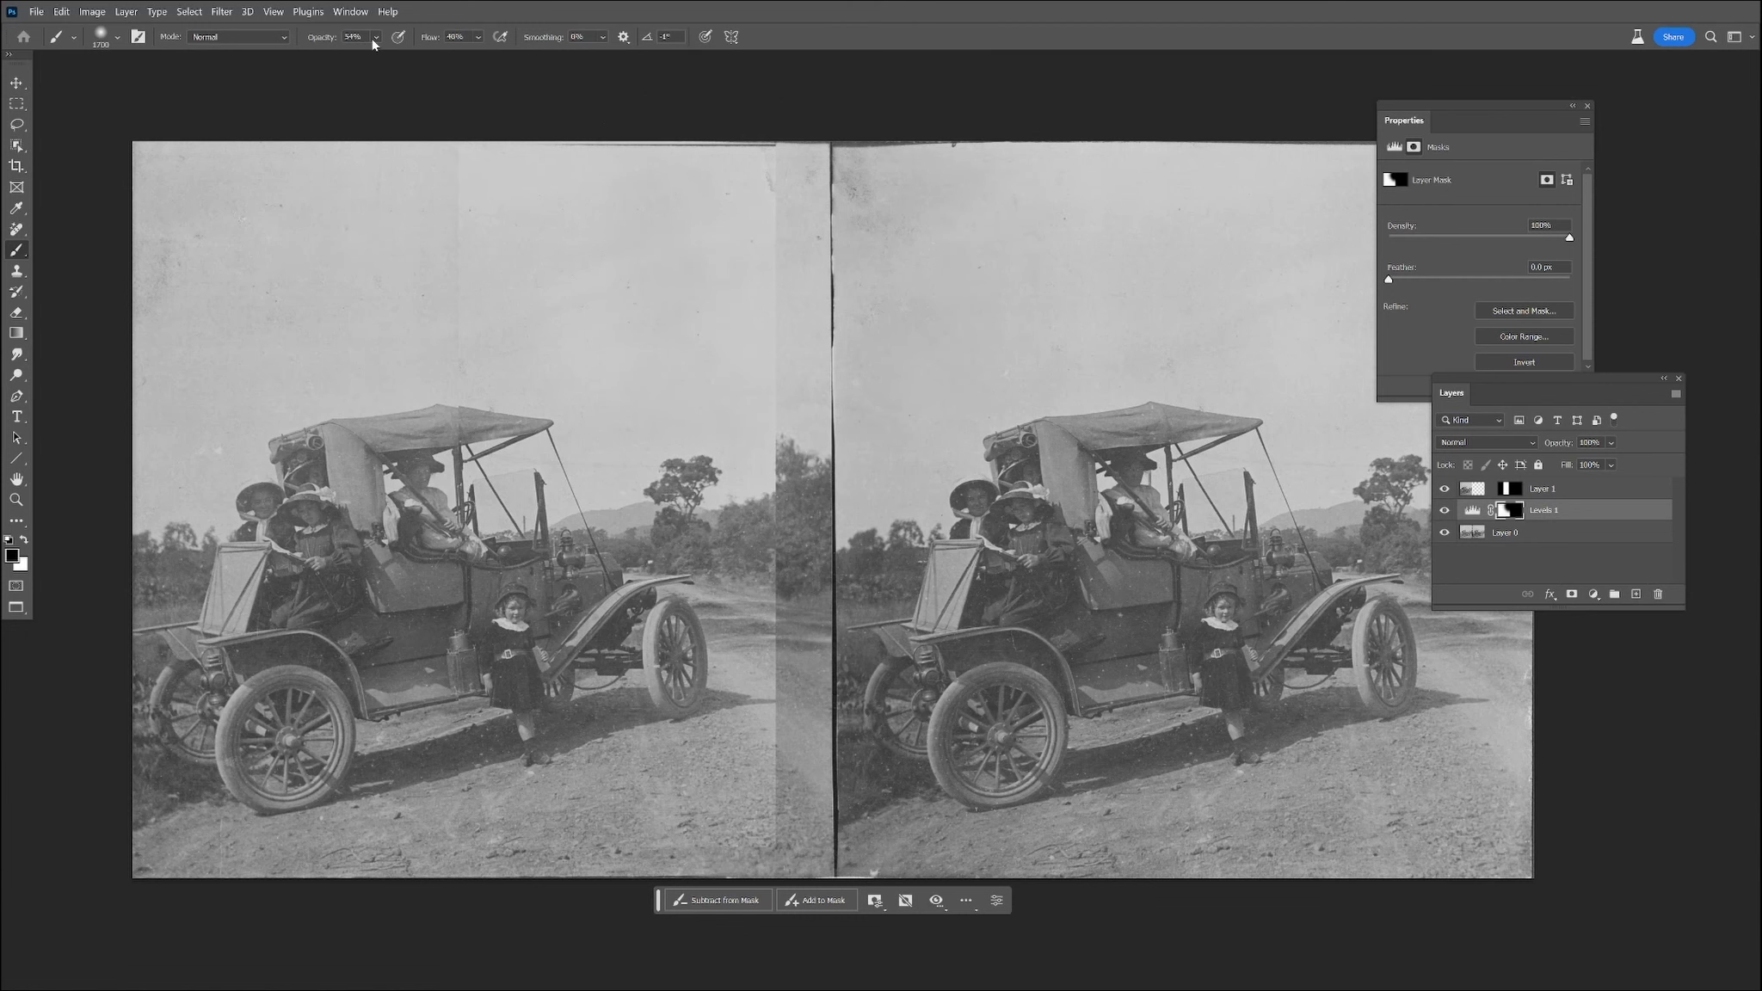
pyautogui.moveTo(407, 66); pyautogui.dragTo(428, 66)
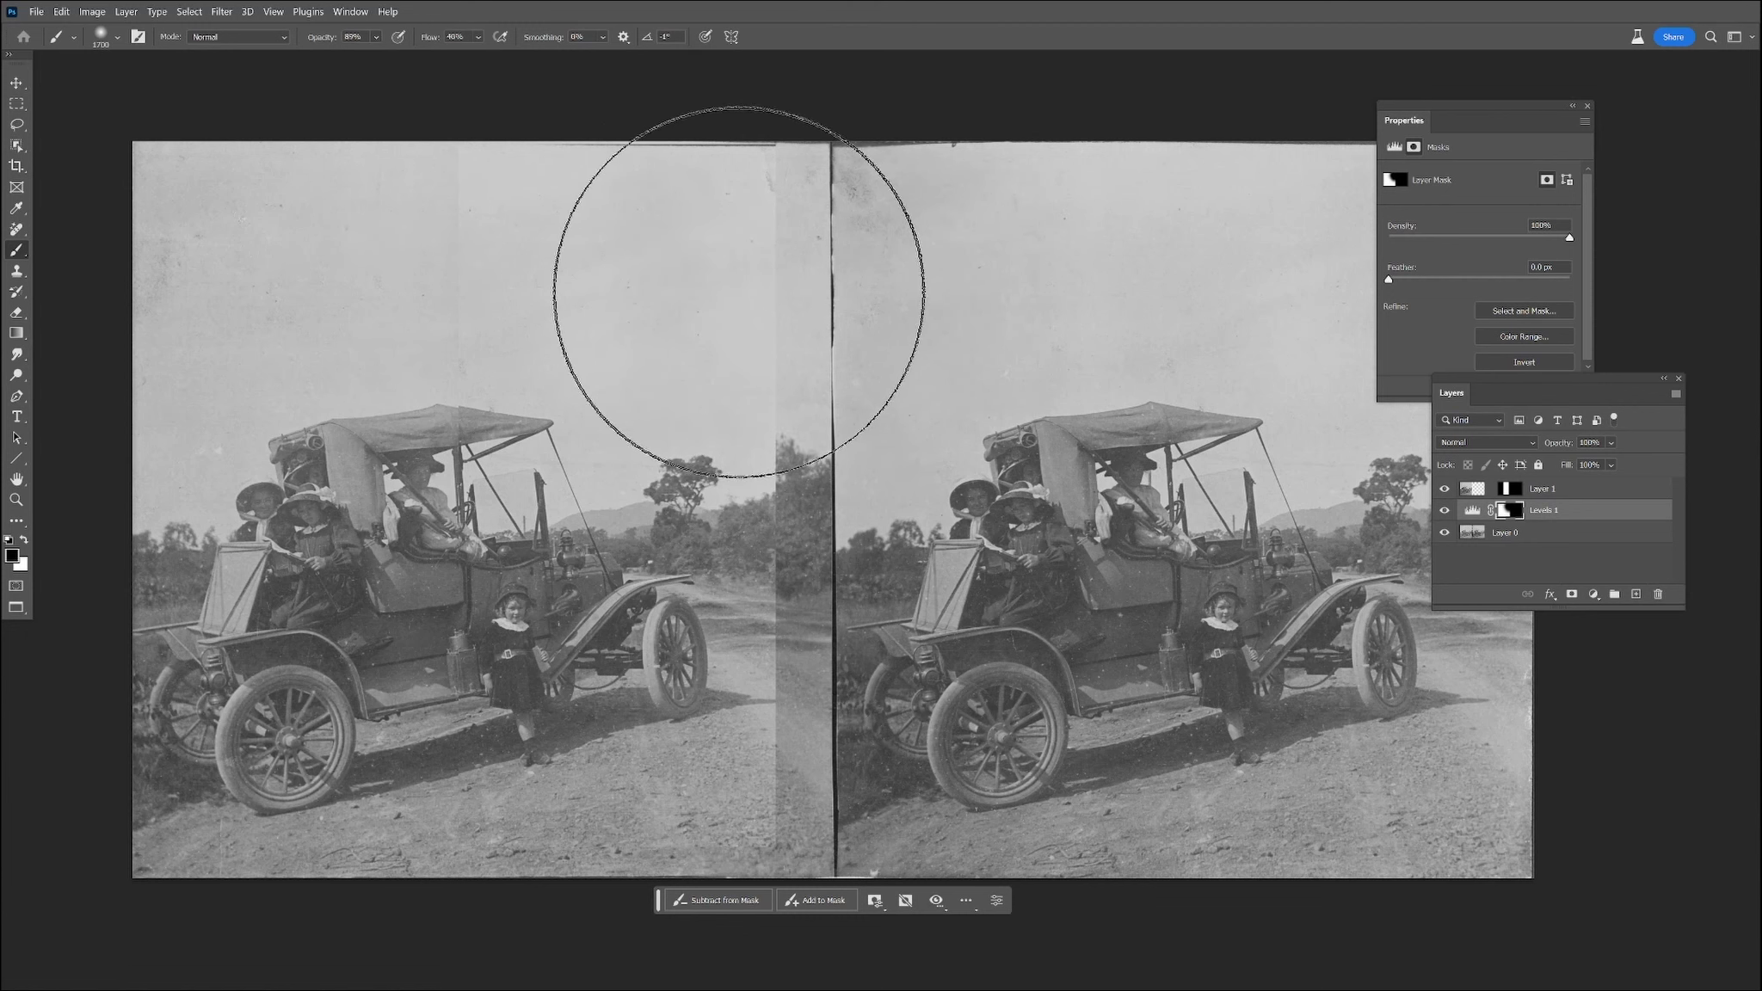
# Undo an accidental layer move and slide Layer 1's mask back across the left-hand photo to recheck the tonal match
pyautogui.click(15, 83)
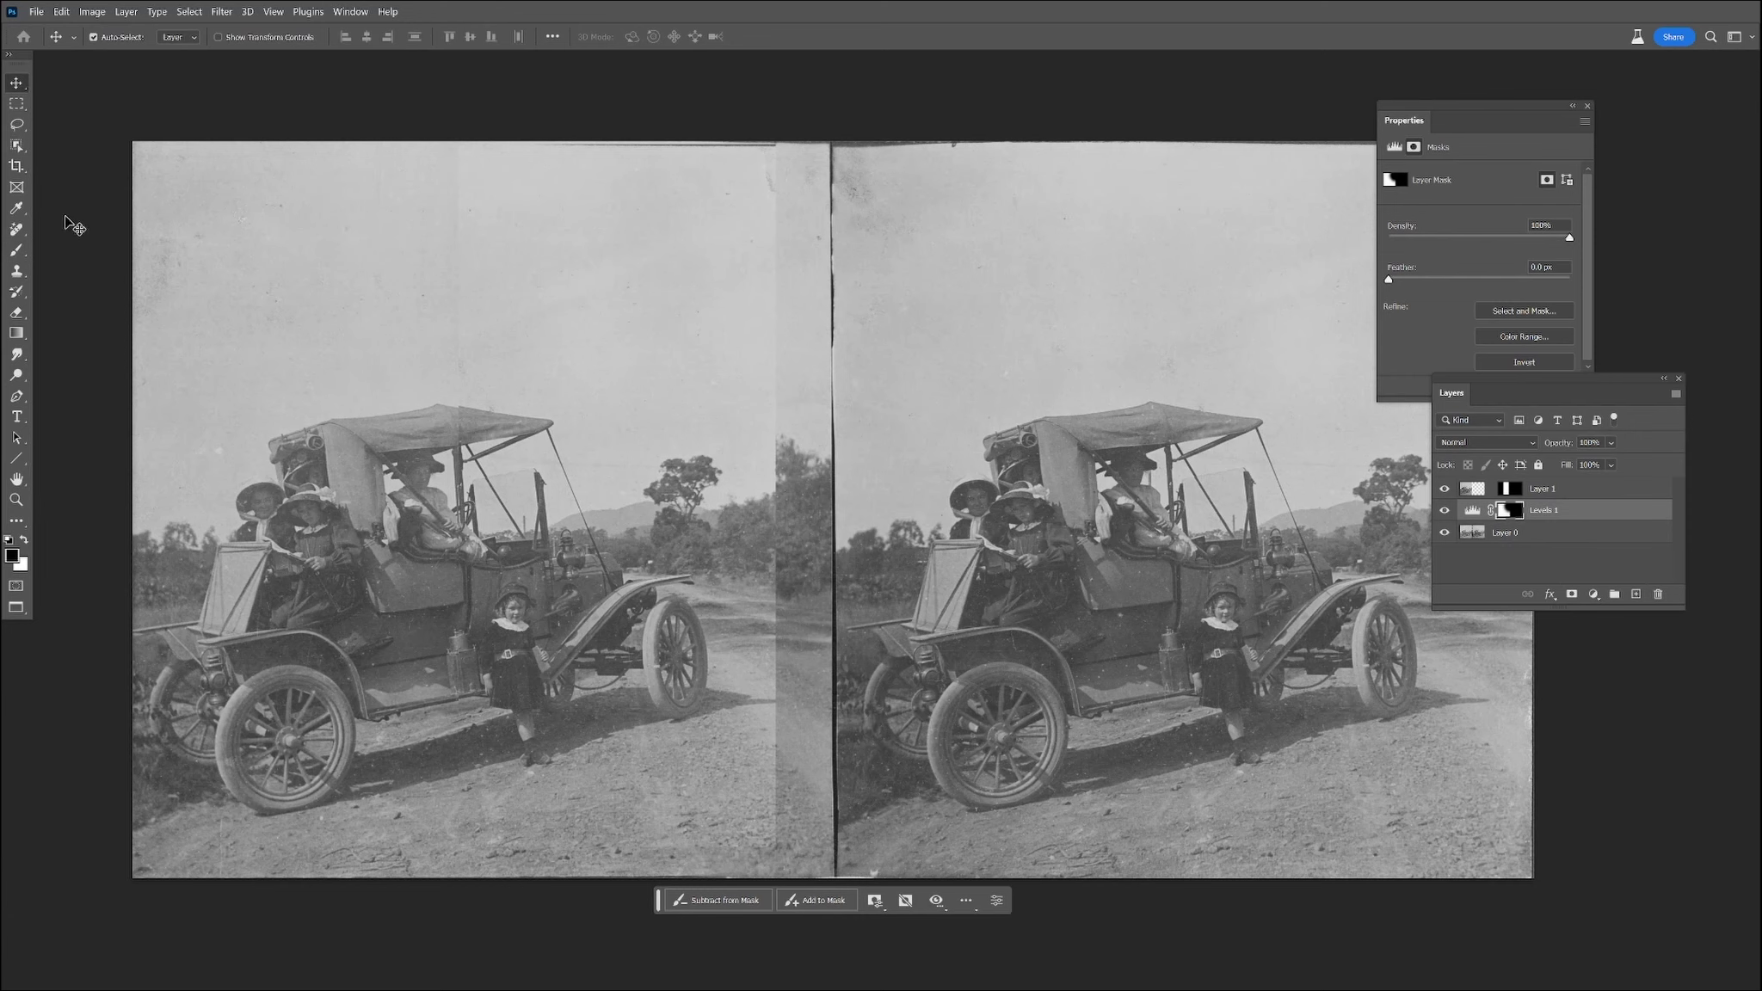
pyautogui.moveTo(548, 516)
pyautogui.mouseDown()
pyautogui.moveTo(183, 518)
pyautogui.moveTo(342, 549)
pyautogui.moveTo(542, 540)
pyautogui.mouseUp()
pyautogui.hotkey('ctrl', 'z')
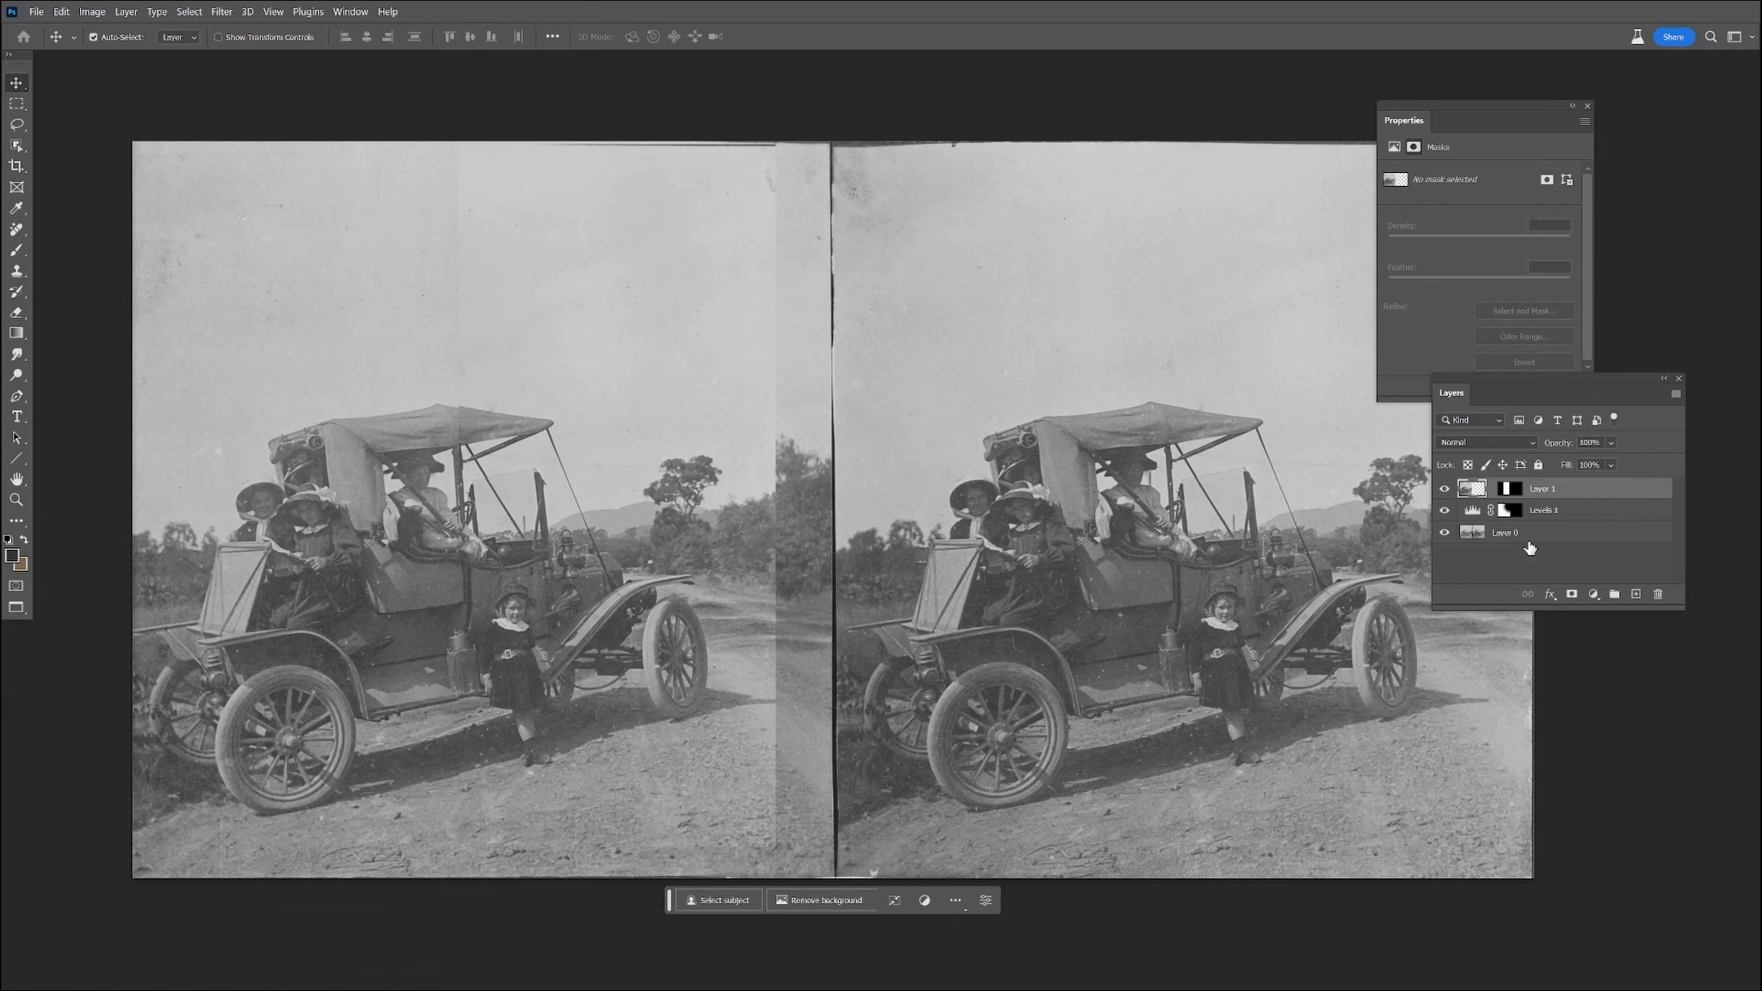
pyautogui.click(1507, 497)
pyautogui.moveTo(703, 568); pyautogui.dragTo(606, 567)
# Delete the comparison layer, Layer 1, leaving the Levels adjustment above the stereo pair
pyautogui.moveTo(1563, 490); pyautogui.dragTo(1658, 593)
pyautogui.moveTo(1251, 582); pyautogui.dragTo(1213, 603)
pyautogui.scroll(-2, 900, 443)
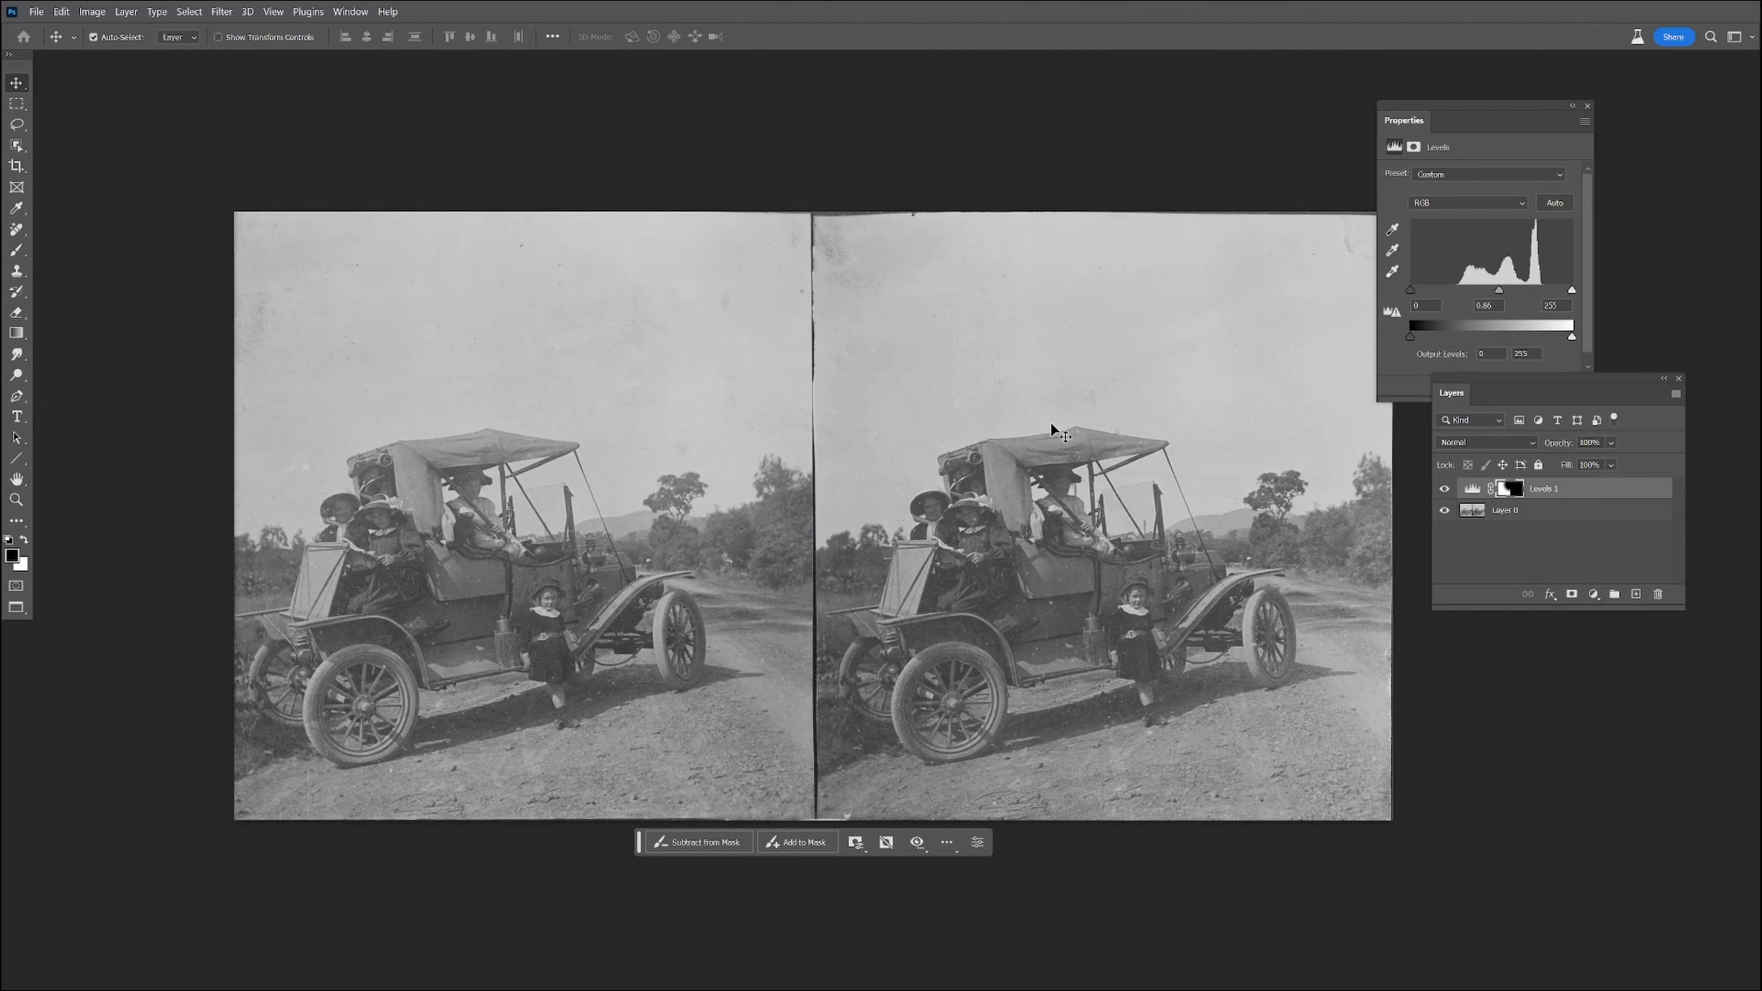
# Merge the Levels adjustment with Layer 0 into a single layer
pyautogui.press('b')
pyautogui.press('x')
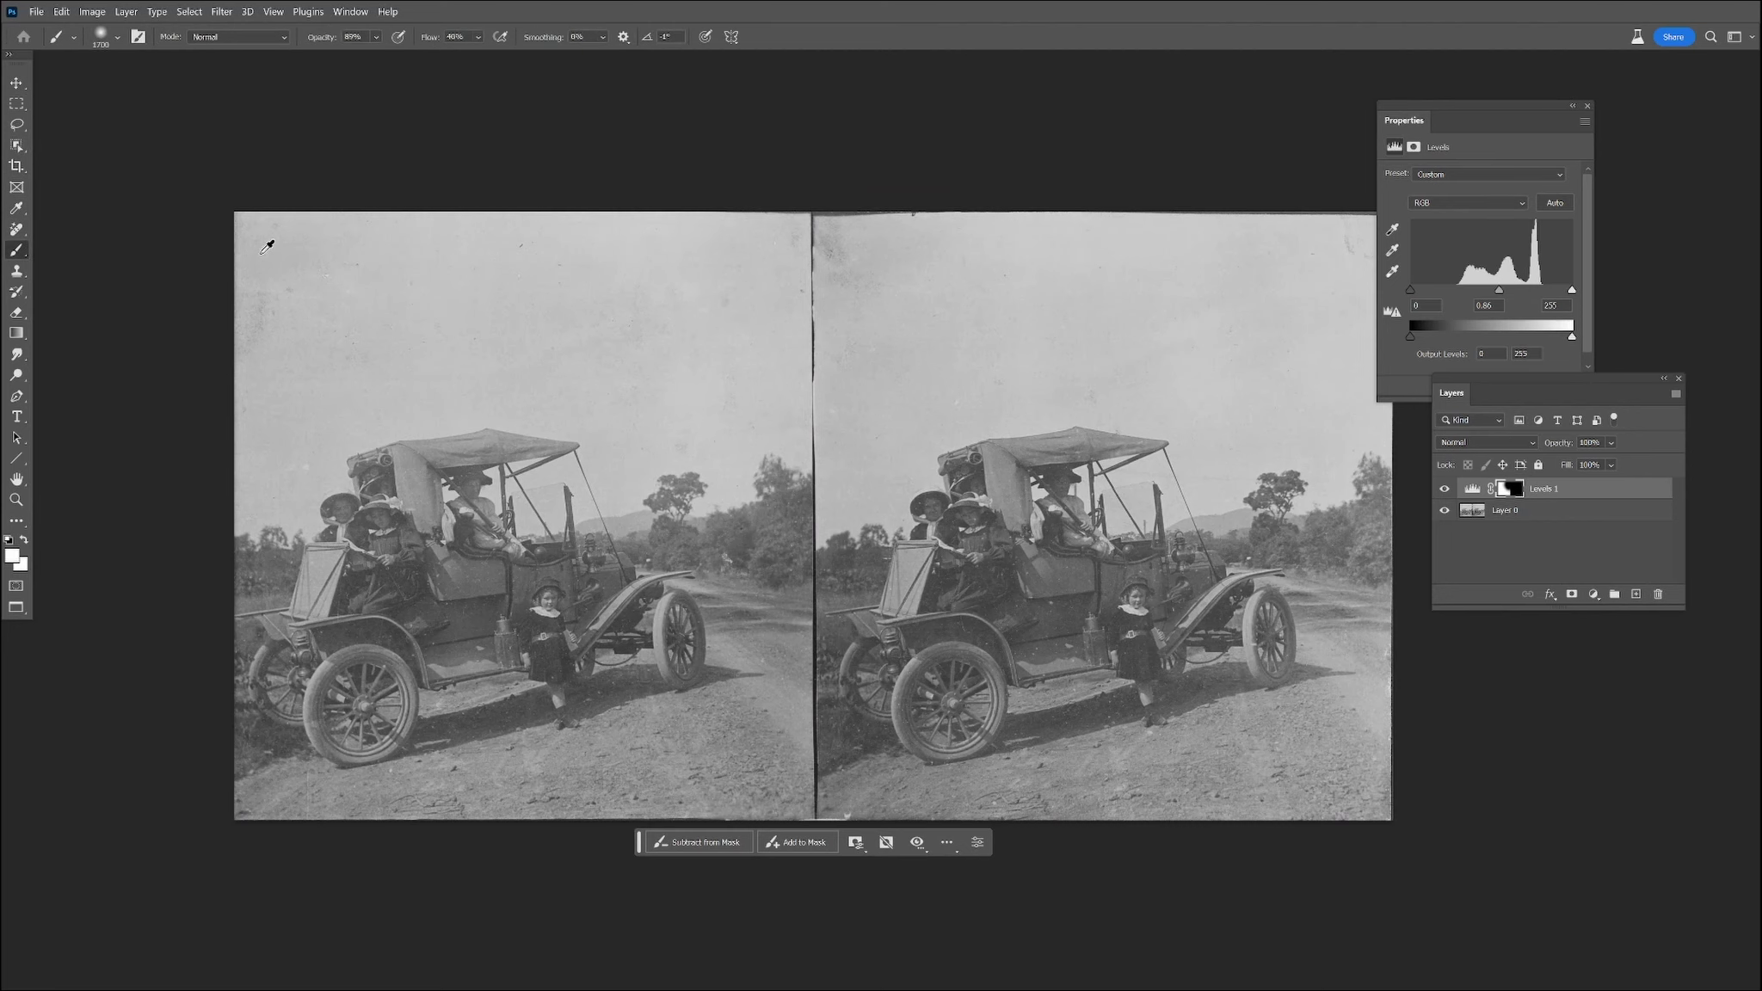
pyautogui.click(17, 270)
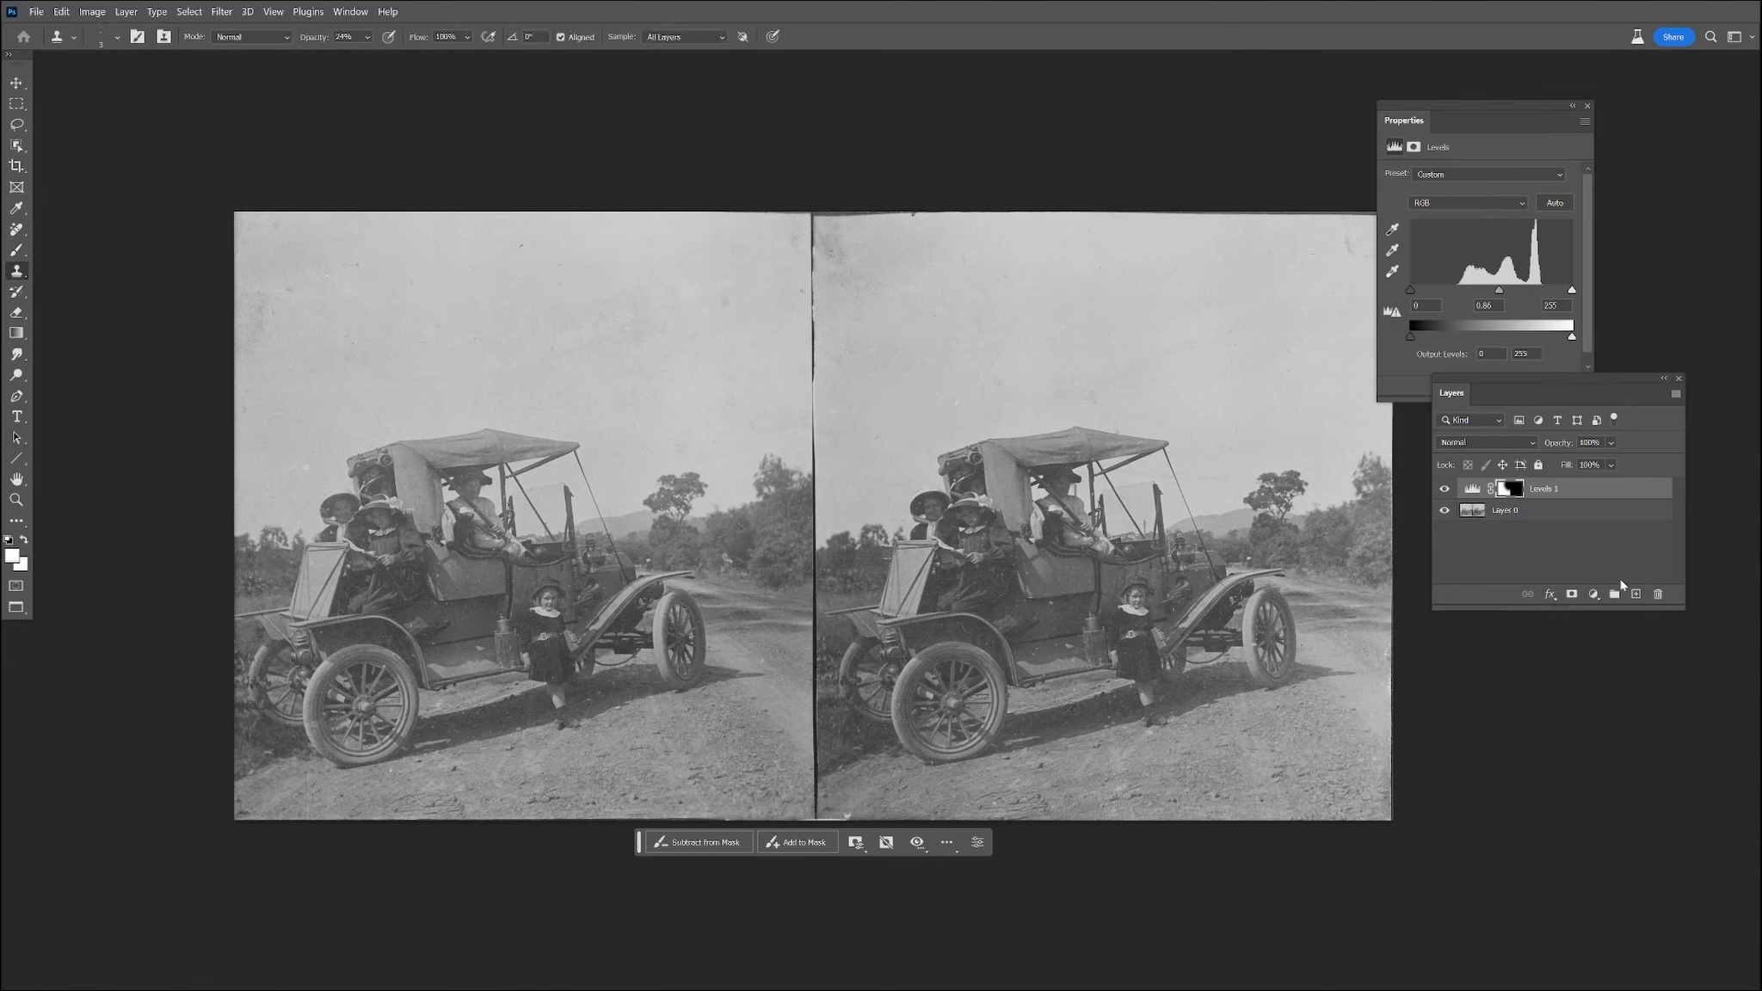
pyautogui.keyDown('shift'); pyautogui.click(1539, 513); pyautogui.keyUp('shift')
pyautogui.rightClick(1539, 513)
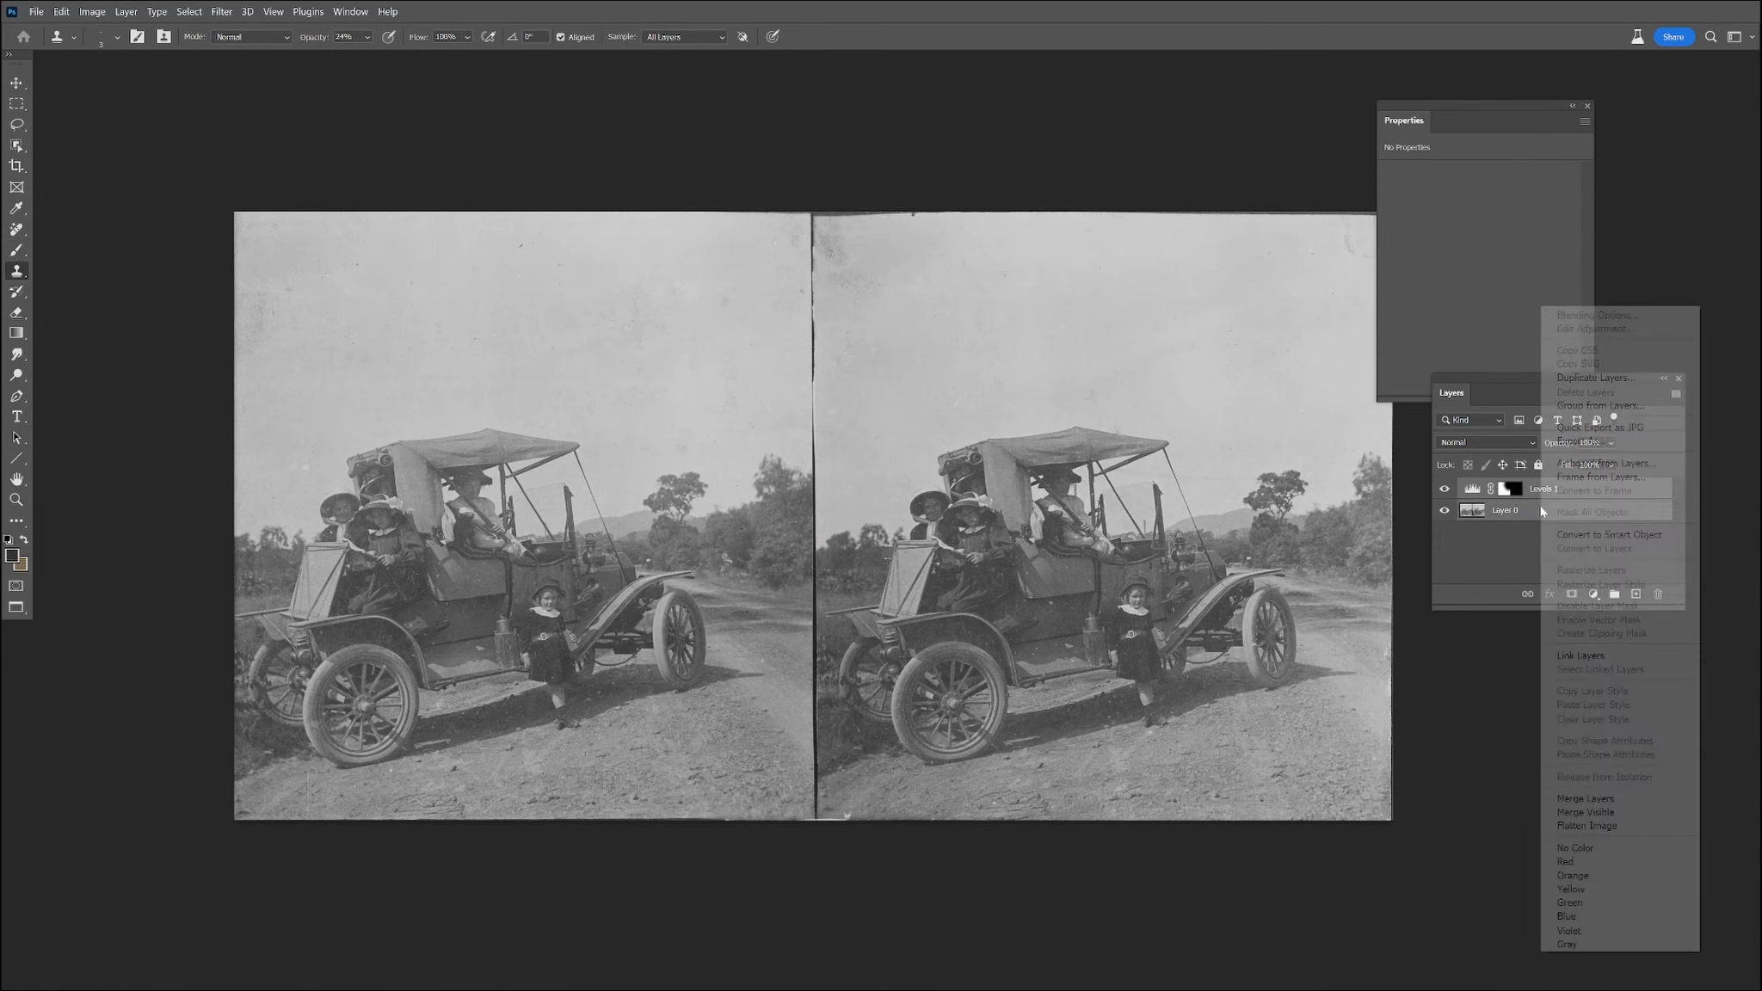
pyautogui.click(1600, 798)
# Add an empty layer and clone clean sky over the upper-left corner of the right-hand photo at 24% opacity
pyautogui.click(1635, 594)
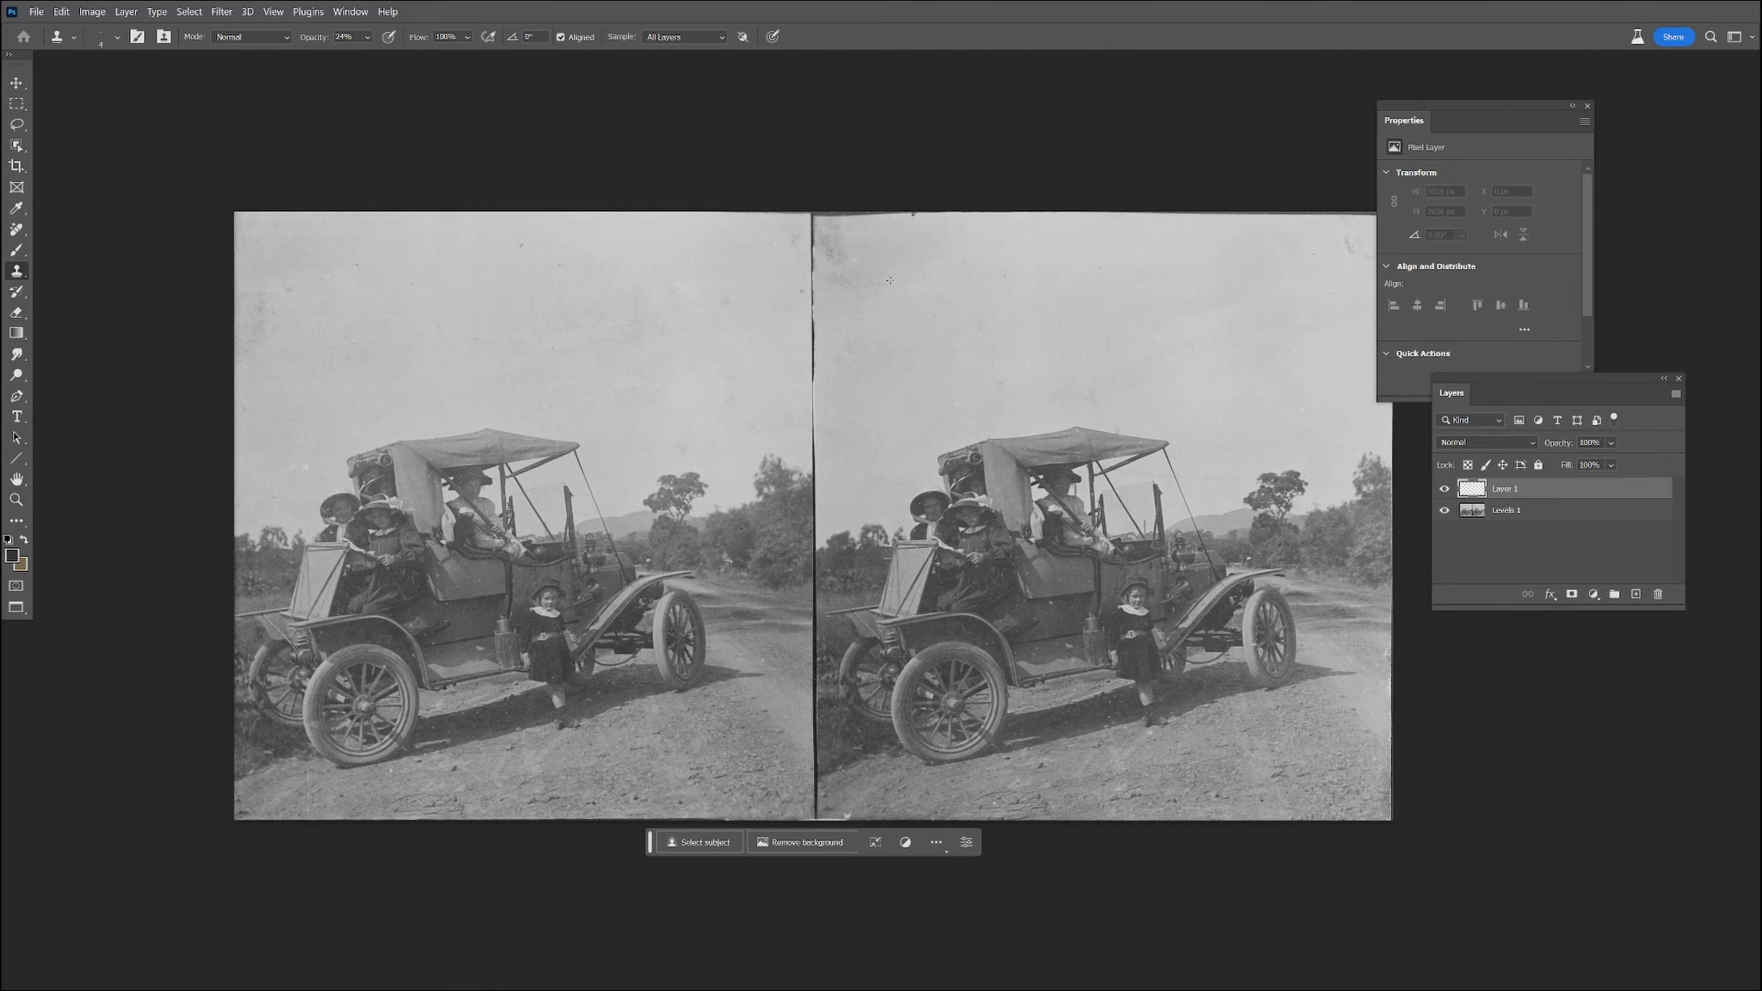
pyautogui.moveTo(858, 284); pyautogui.dragTo(857, 261)
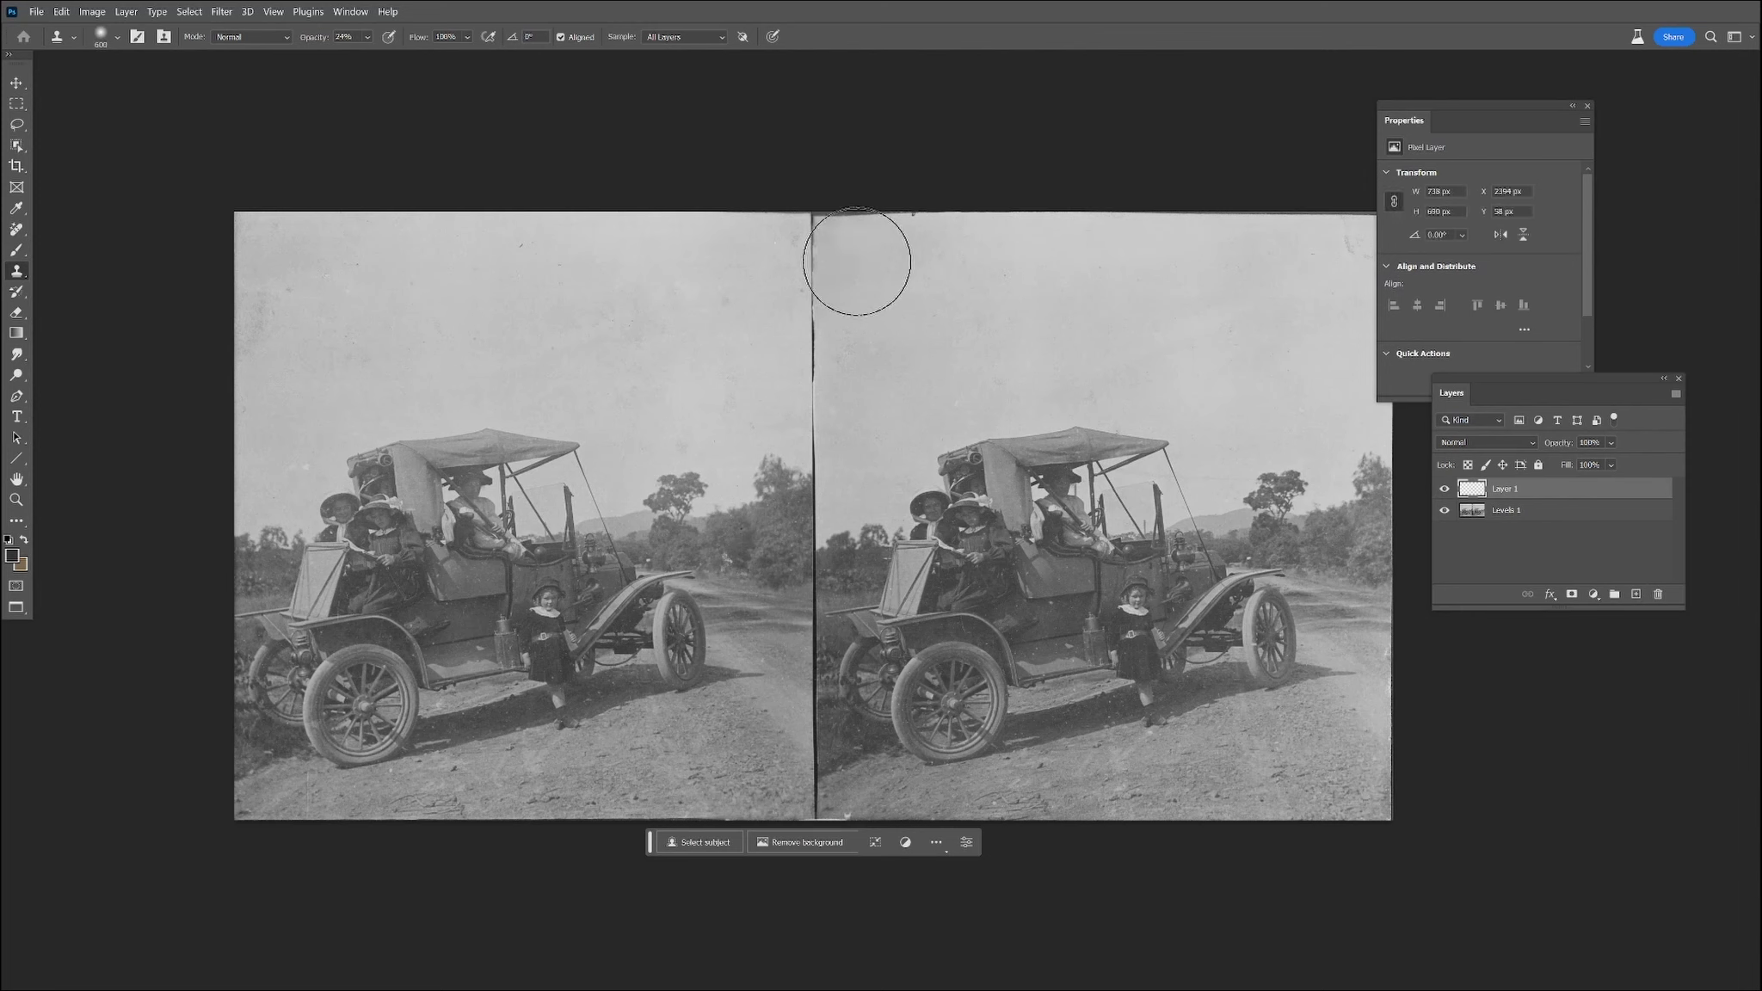
pyautogui.click(842, 250)
pyautogui.click(840, 230)
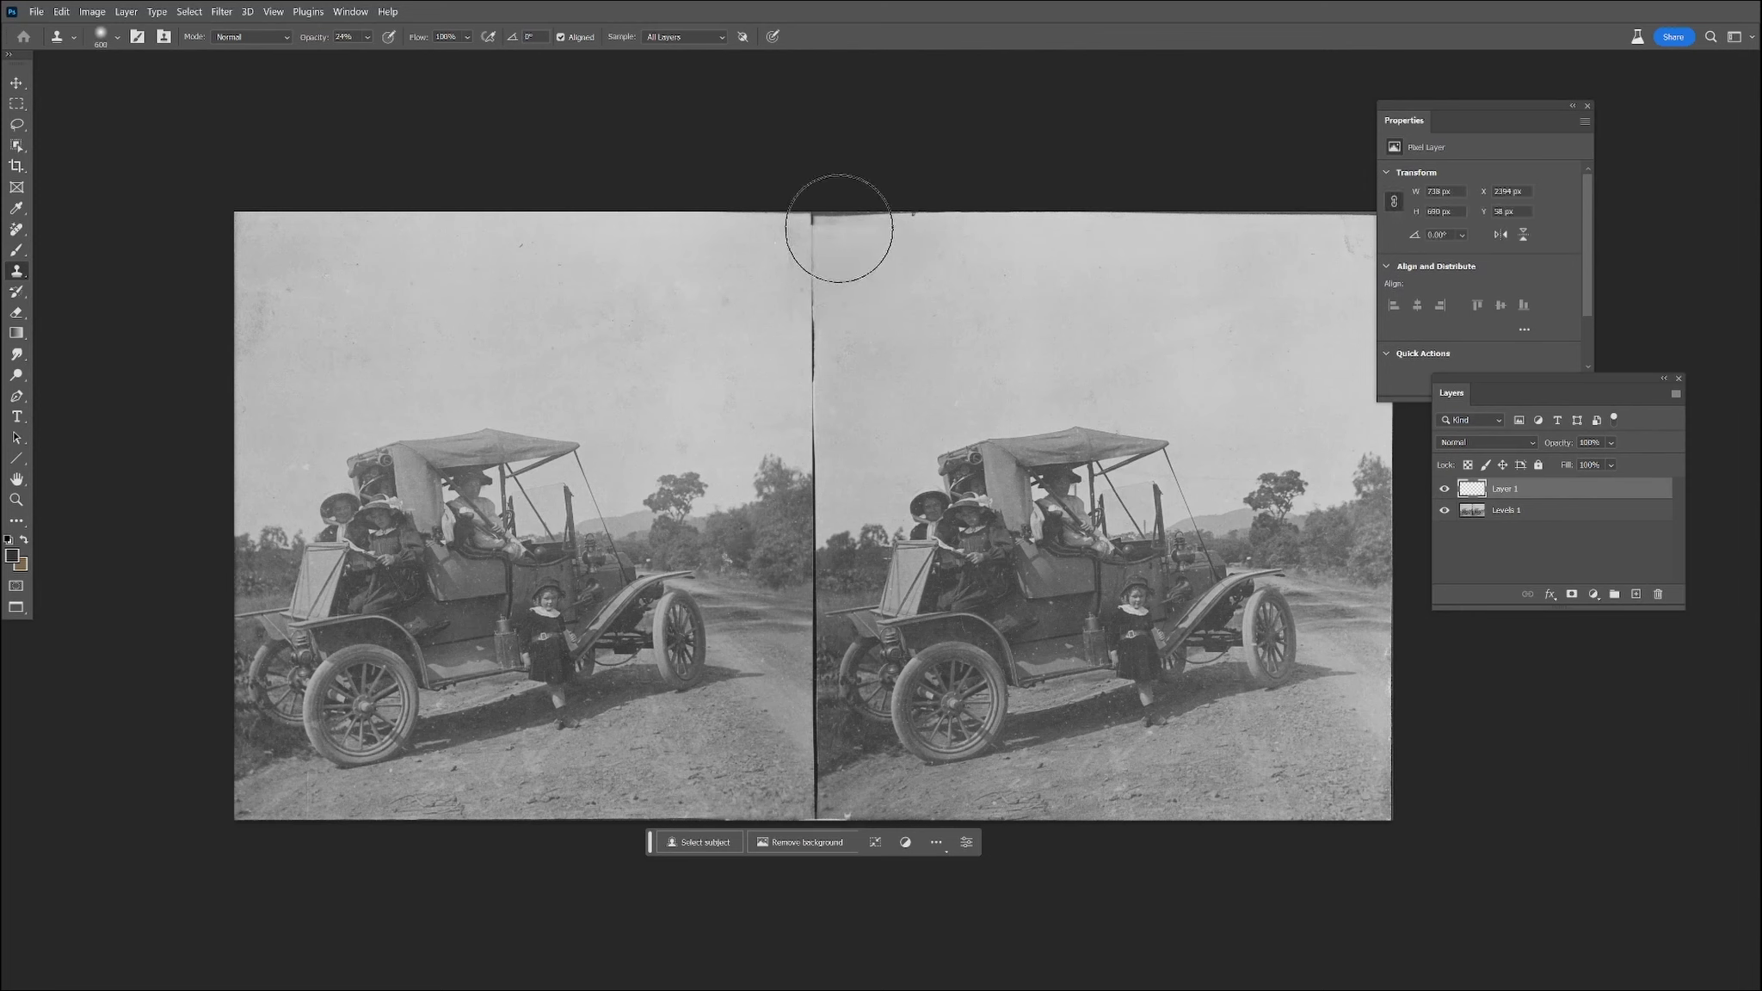
# Clone from the left-hand photo's upper-left corner over the worn top edge around the seam, and even out the adjoining sky
pyautogui.keyDown('alt'); pyautogui.click(234, 212); pyautogui.keyUp('alt')
pyautogui.click(811, 223)
pyautogui.click(808, 212)
pyautogui.click(917, 224)
pyautogui.click(867, 220)
pyautogui.moveTo(914, 225); pyautogui.dragTo(838, 222)
pyautogui.moveTo(870, 292); pyautogui.dragTo(898, 297)
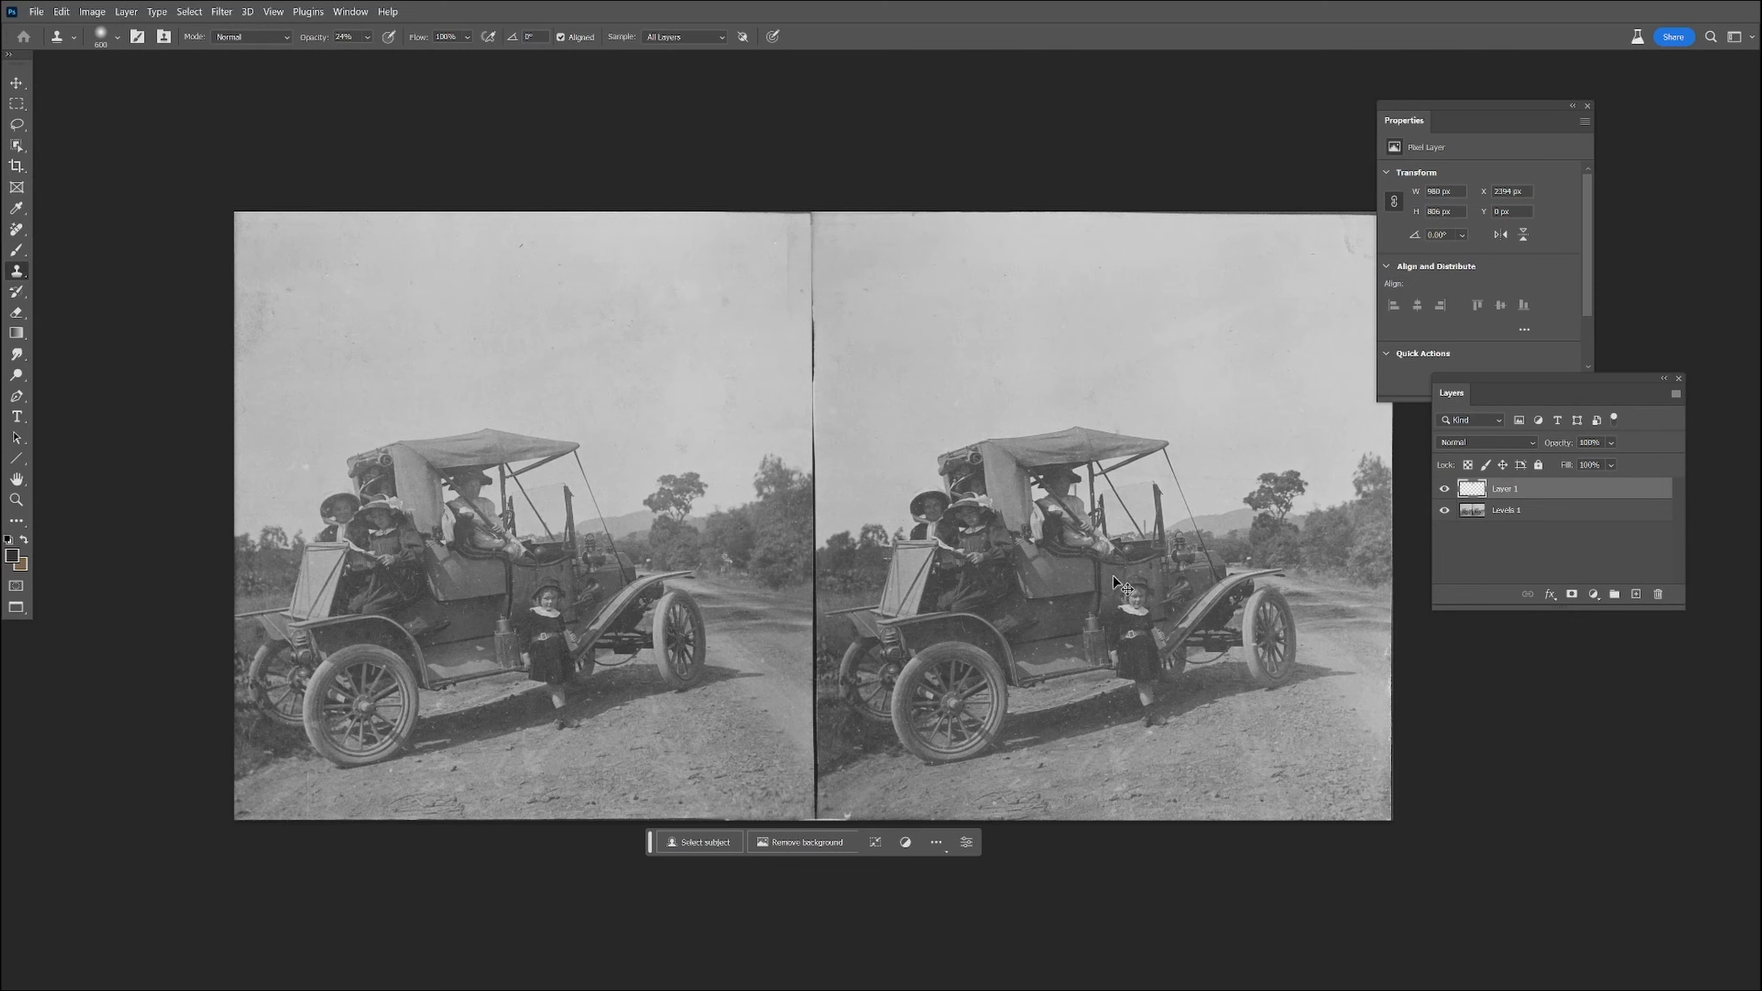
# Merge the visible layers so the cloned corner repair and the stereo pair form one layer
pyautogui.hotkey('ctrl', 'l')
pyautogui.press('Escape')
pyautogui.rightClick(1519, 514)
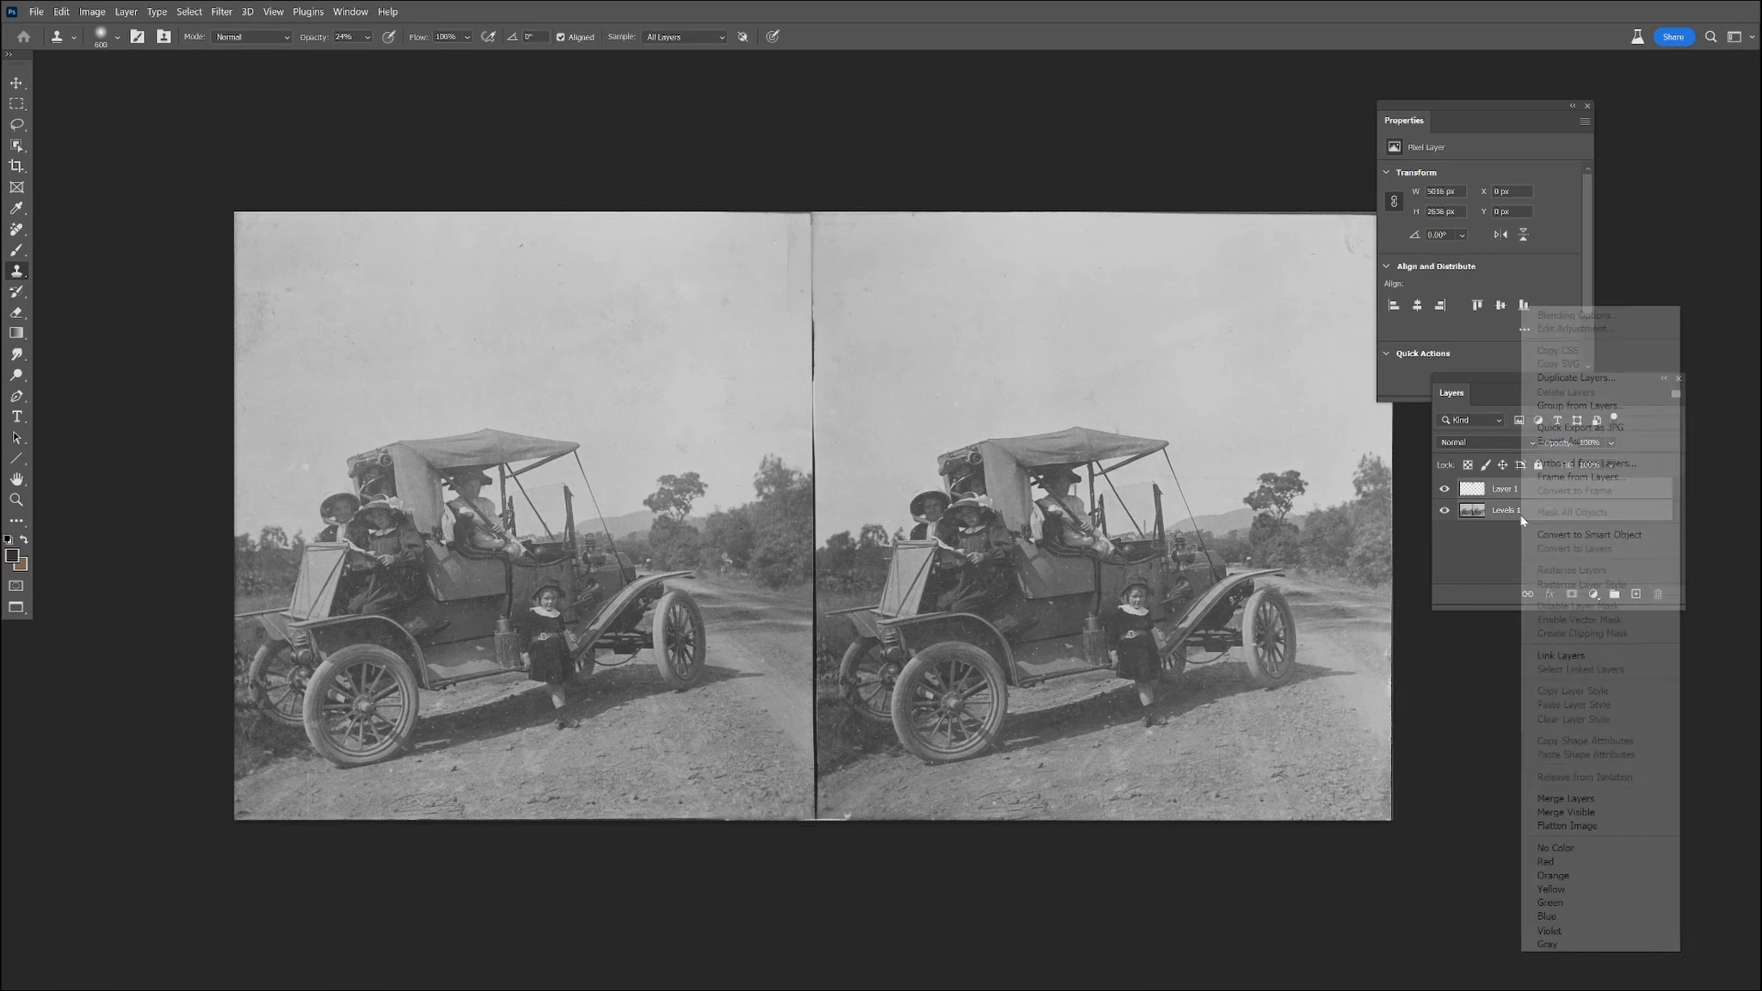
pyautogui.click(1567, 813)
# Apply Levels to the merged stereo pair with black input 40 and white input 237
pyautogui.click(93, 11)
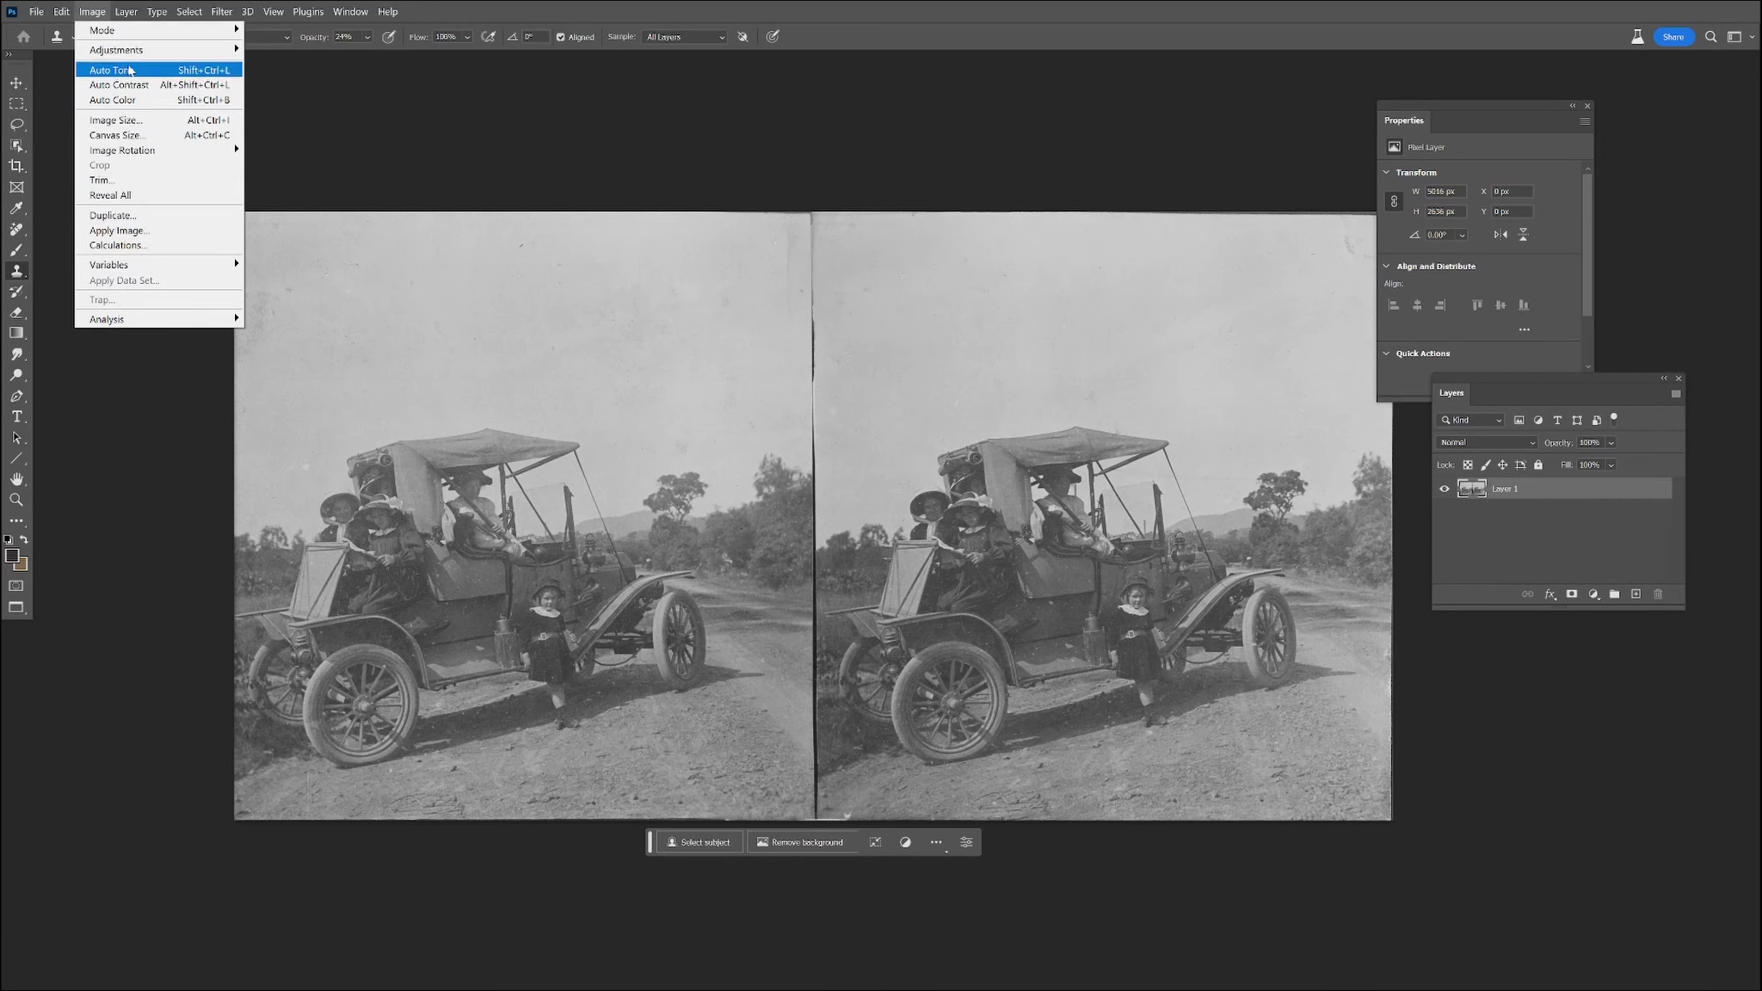
pyautogui.moveTo(129, 51)
pyautogui.click(272, 66)
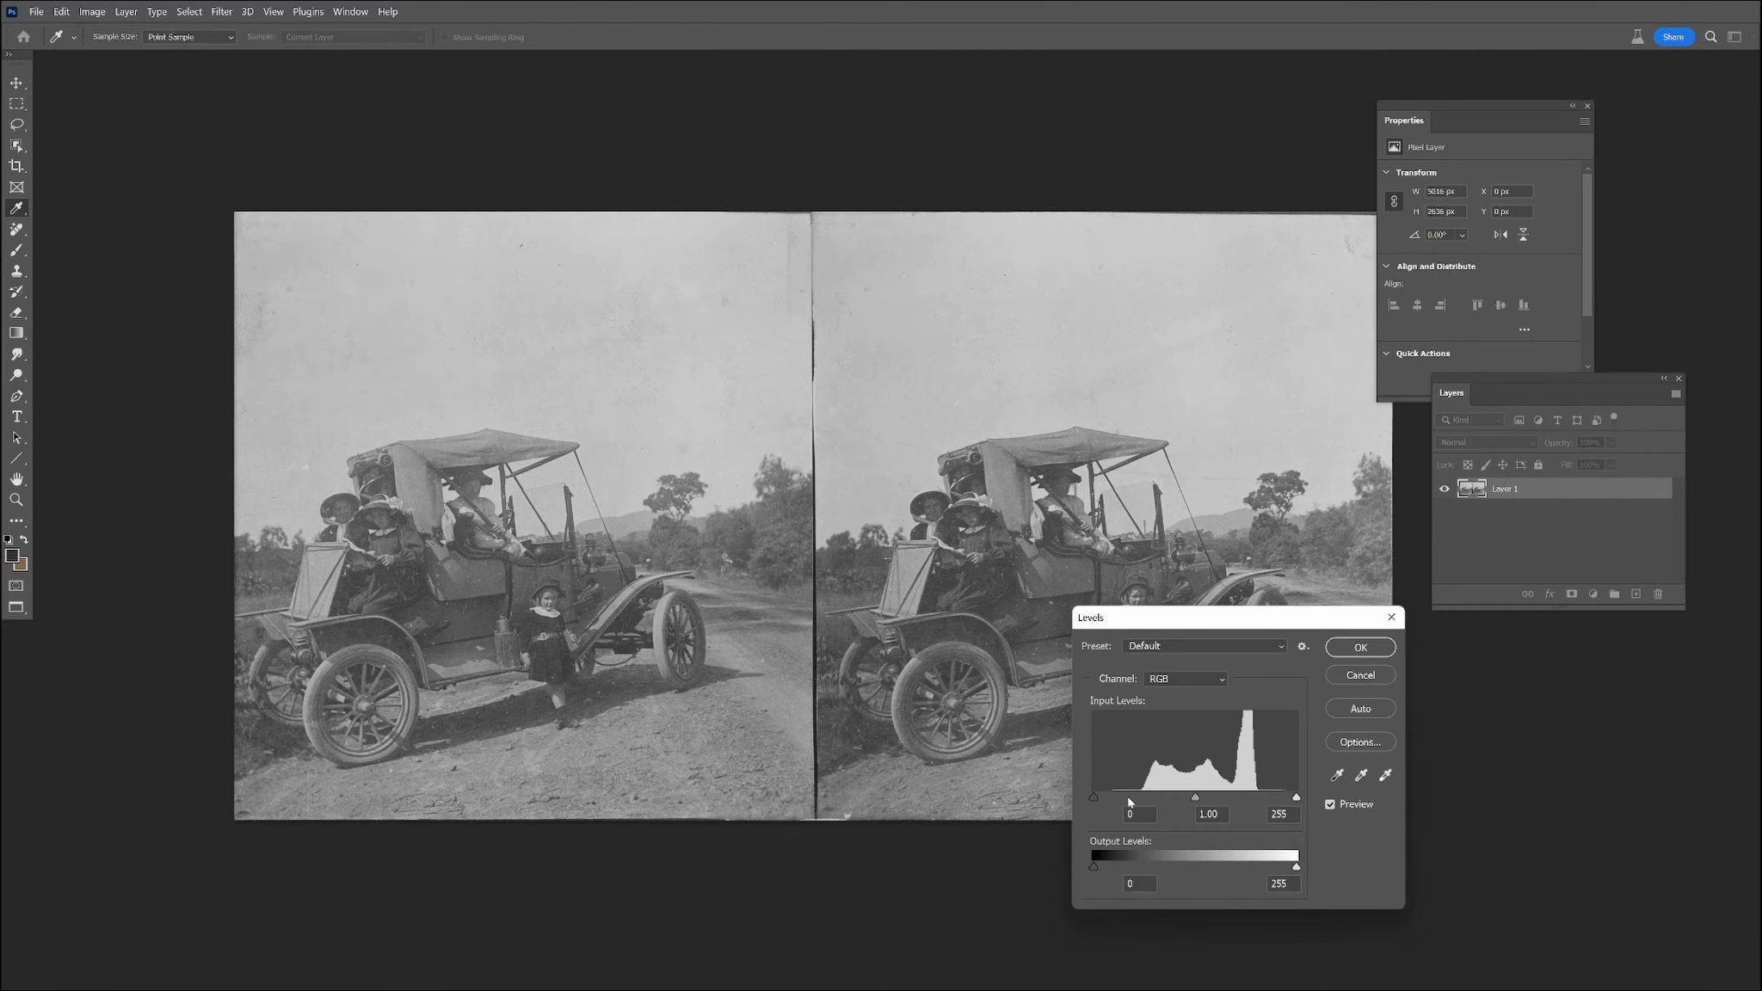
pyautogui.moveTo(1093, 798); pyautogui.dragTo(1126, 797)
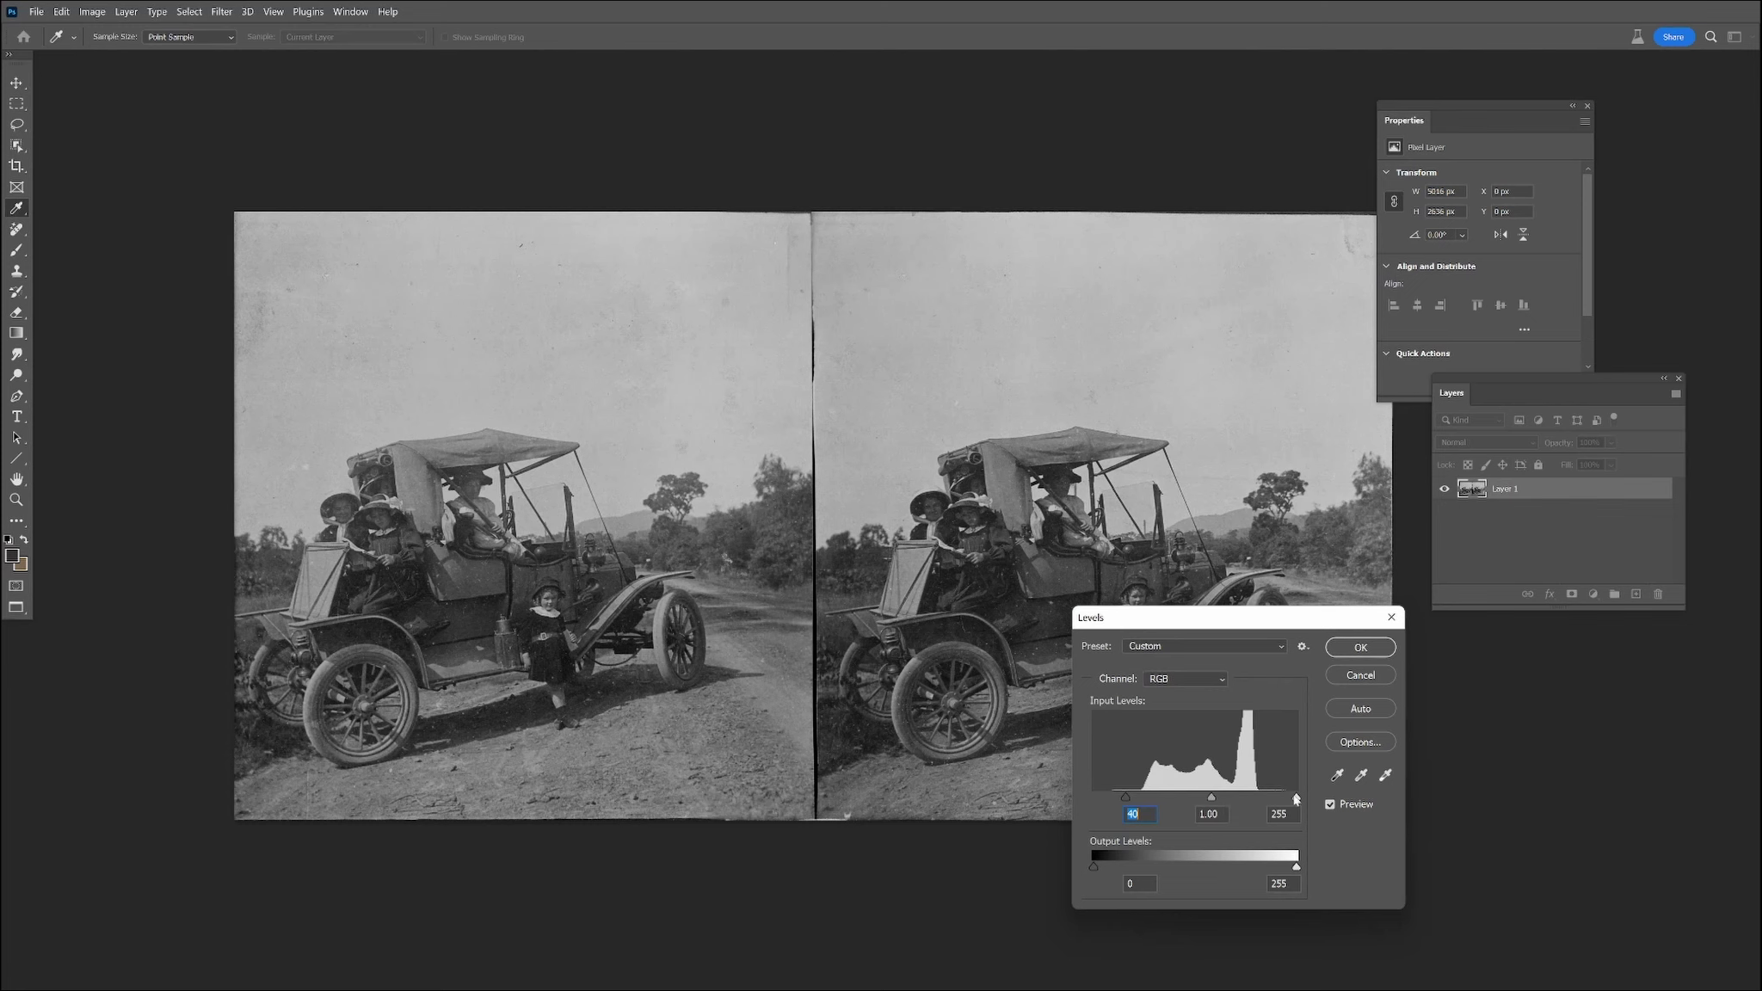
pyautogui.moveTo(1296, 799); pyautogui.dragTo(1281, 799)
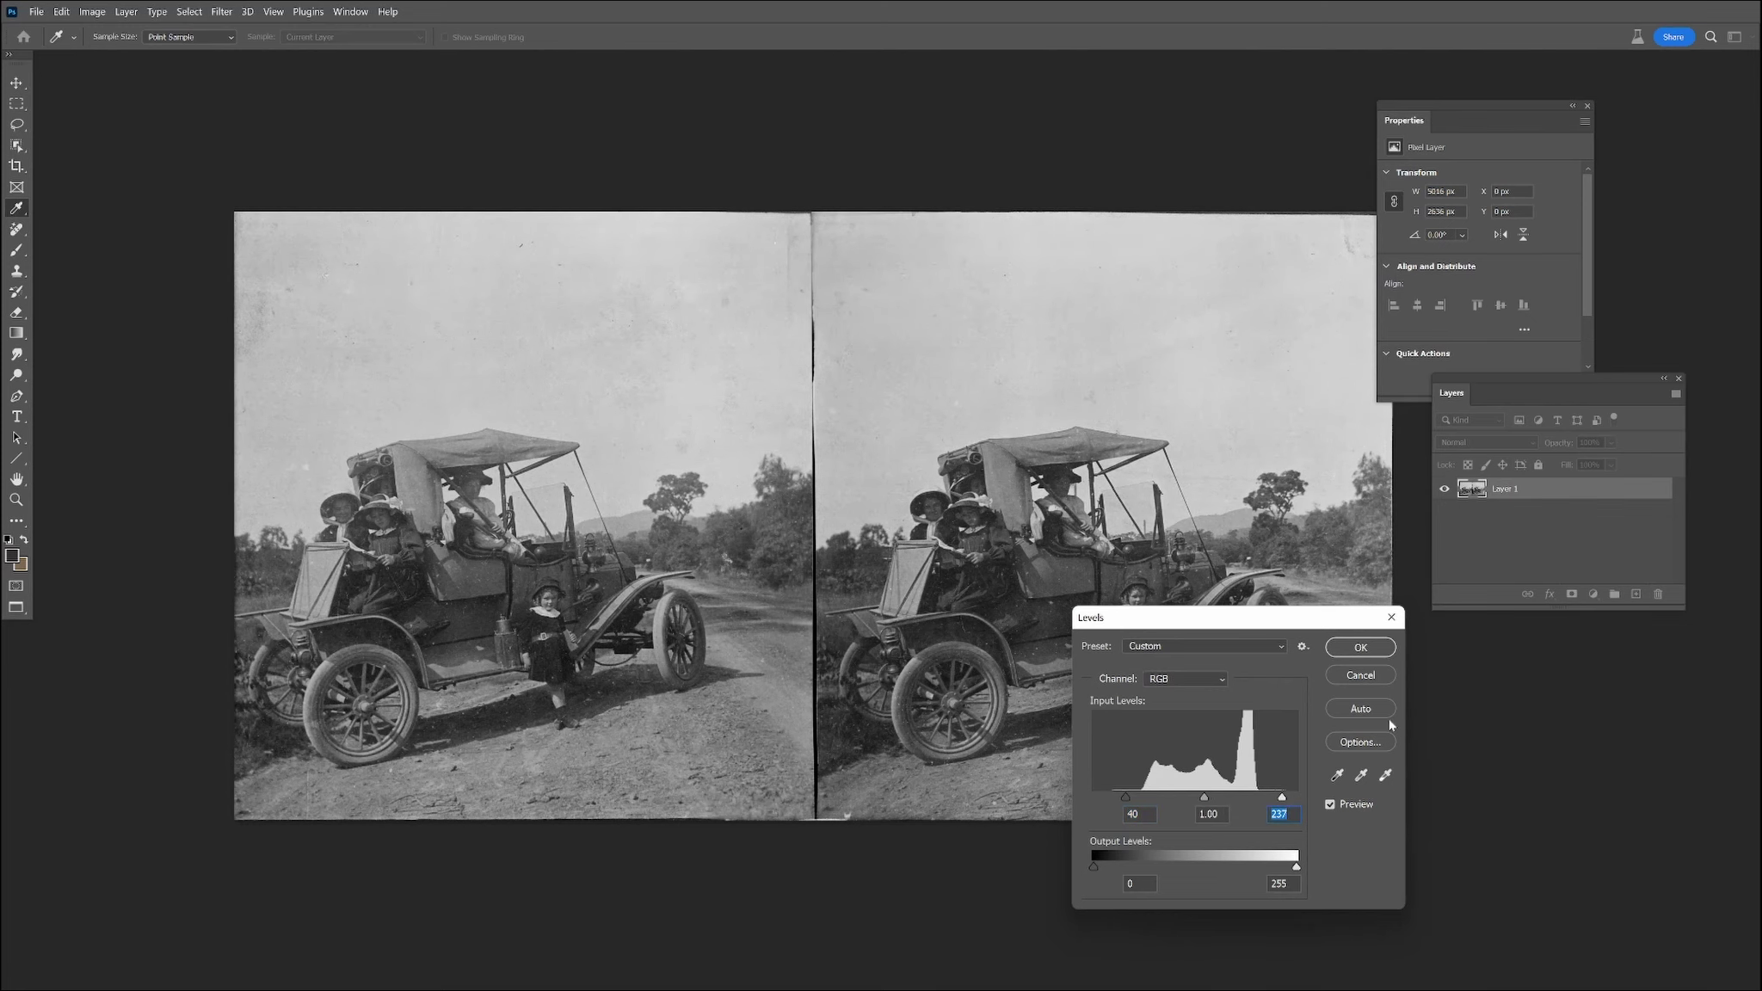
pyautogui.click(1360, 647)
# Switch to the Remove tool with a smaller brush and paint out marks beneath the lantern on the right-hand photo's running board
pyautogui.press('s')
pyautogui.moveTo(1330, 717); pyautogui.dragTo(1239, 661)
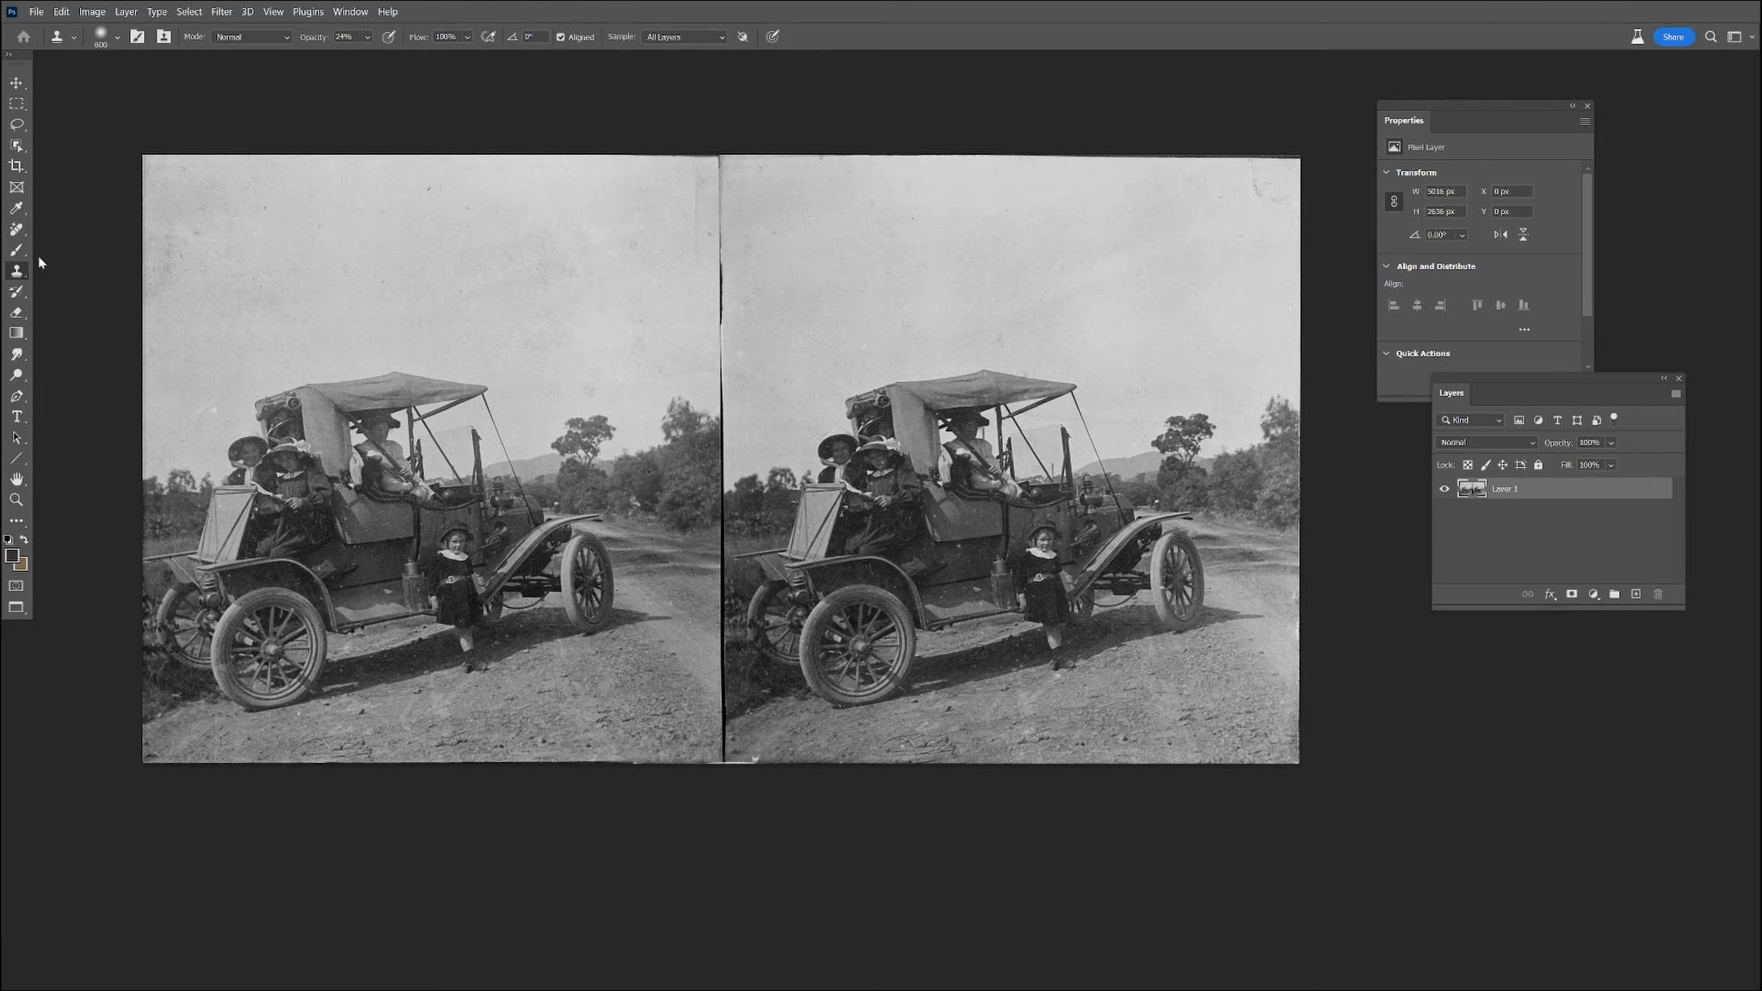
pyautogui.click(17, 230)
pyautogui.click(85, 242)
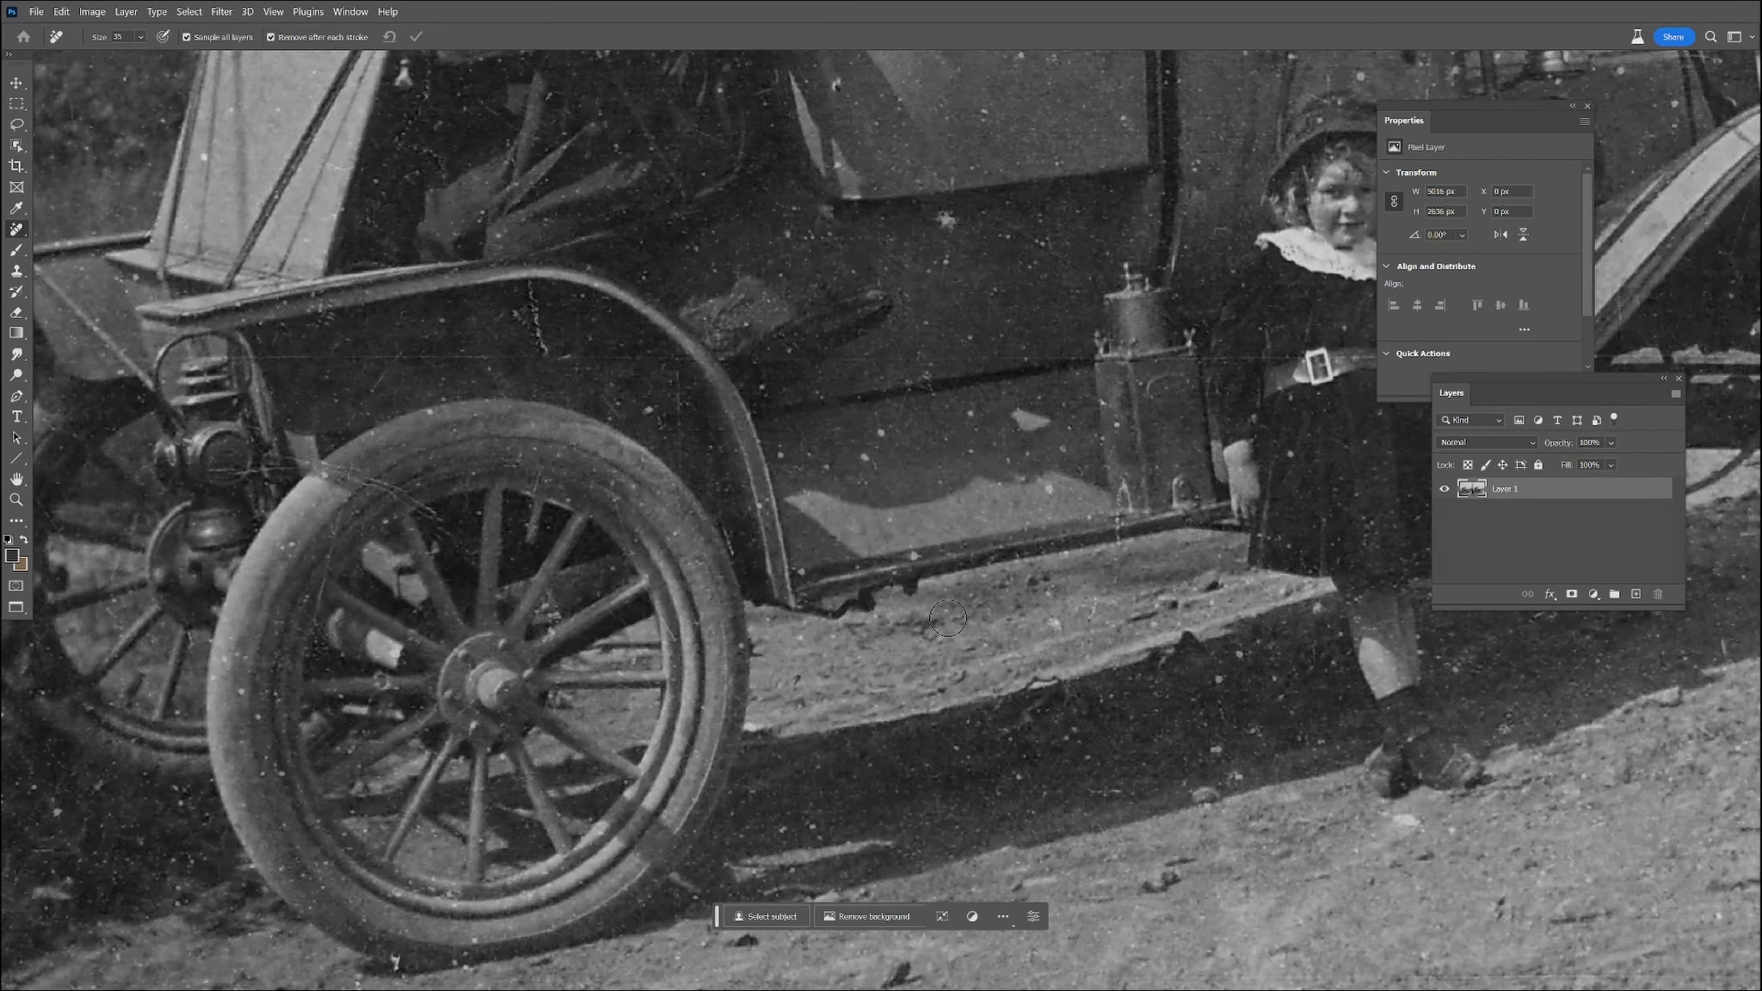
pyautogui.scroll(2, 947, 618)
pyautogui.press('[')
pyautogui.press('[')
pyautogui.press('[')
pyautogui.press('[')
pyautogui.press('[')
pyautogui.moveTo(1091, 617); pyautogui.dragTo(1083, 630)
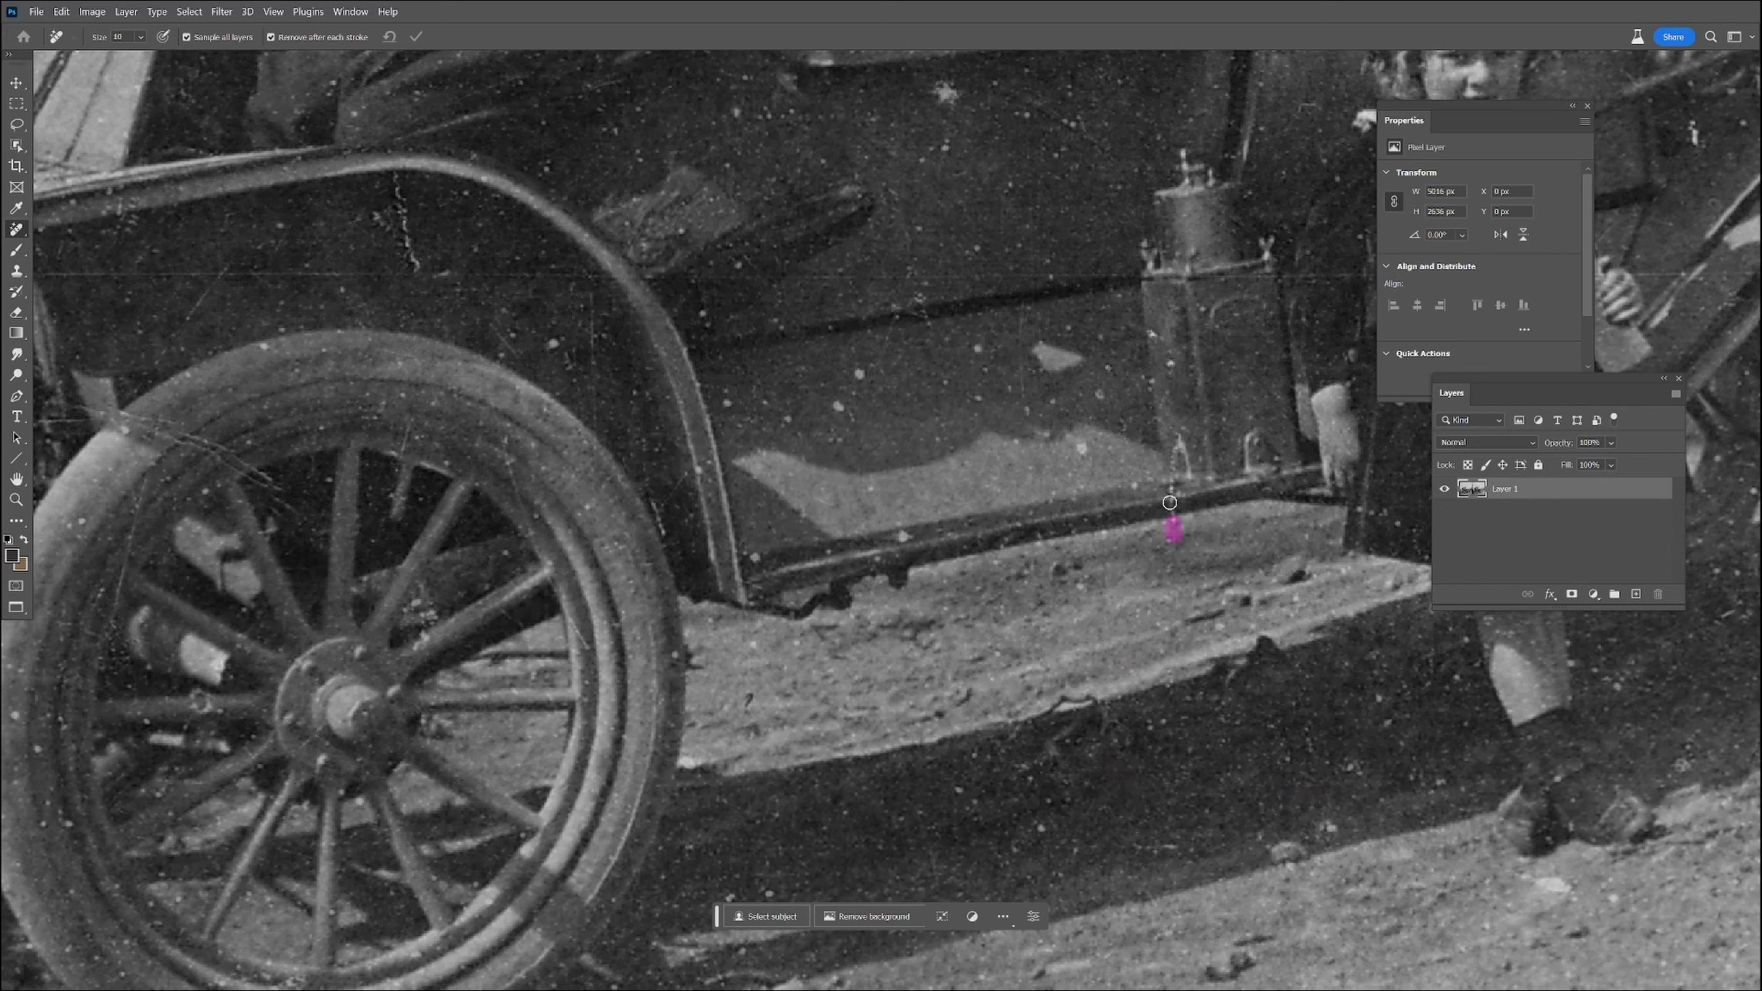
# Remove the white patch and the dust specks from the car's lower side panel and along its running board
pyautogui.moveTo(1077, 359)
pyautogui.mouseDown()
pyautogui.moveTo(1046, 332)
pyautogui.moveTo(1033, 369)
pyautogui.mouseUp()
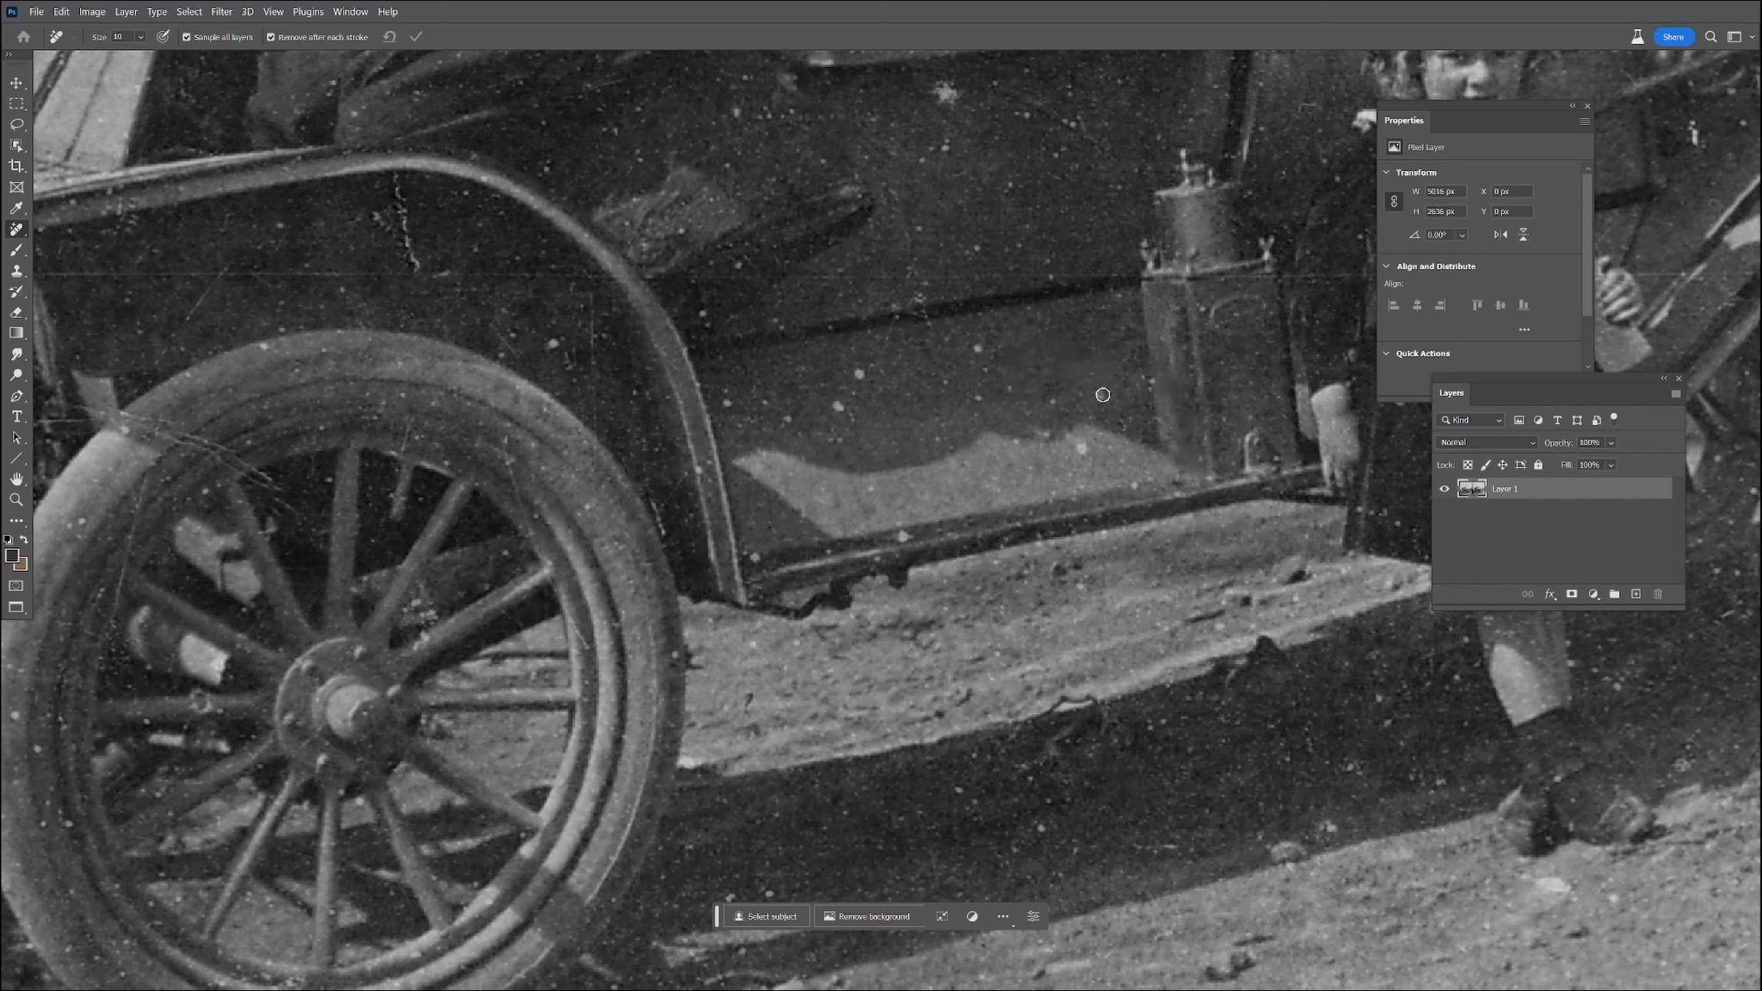
pyautogui.click(838, 402)
pyautogui.moveTo(892, 539); pyautogui.dragTo(910, 535)
pyautogui.click(756, 558)
pyautogui.click(831, 550)
pyautogui.click(826, 506)
pyautogui.moveTo(1167, 482); pyautogui.dragTo(1181, 480)
pyautogui.click(1148, 381)
# Shrink the Remove brush further and paint out specks and the fine horizontal scratch on the side panel beside the lantern
pyautogui.press('[')
pyautogui.press('[')
pyautogui.click(912, 265)
pyautogui.click(963, 249)
pyautogui.moveTo(975, 275); pyautogui.dragTo(1144, 278)
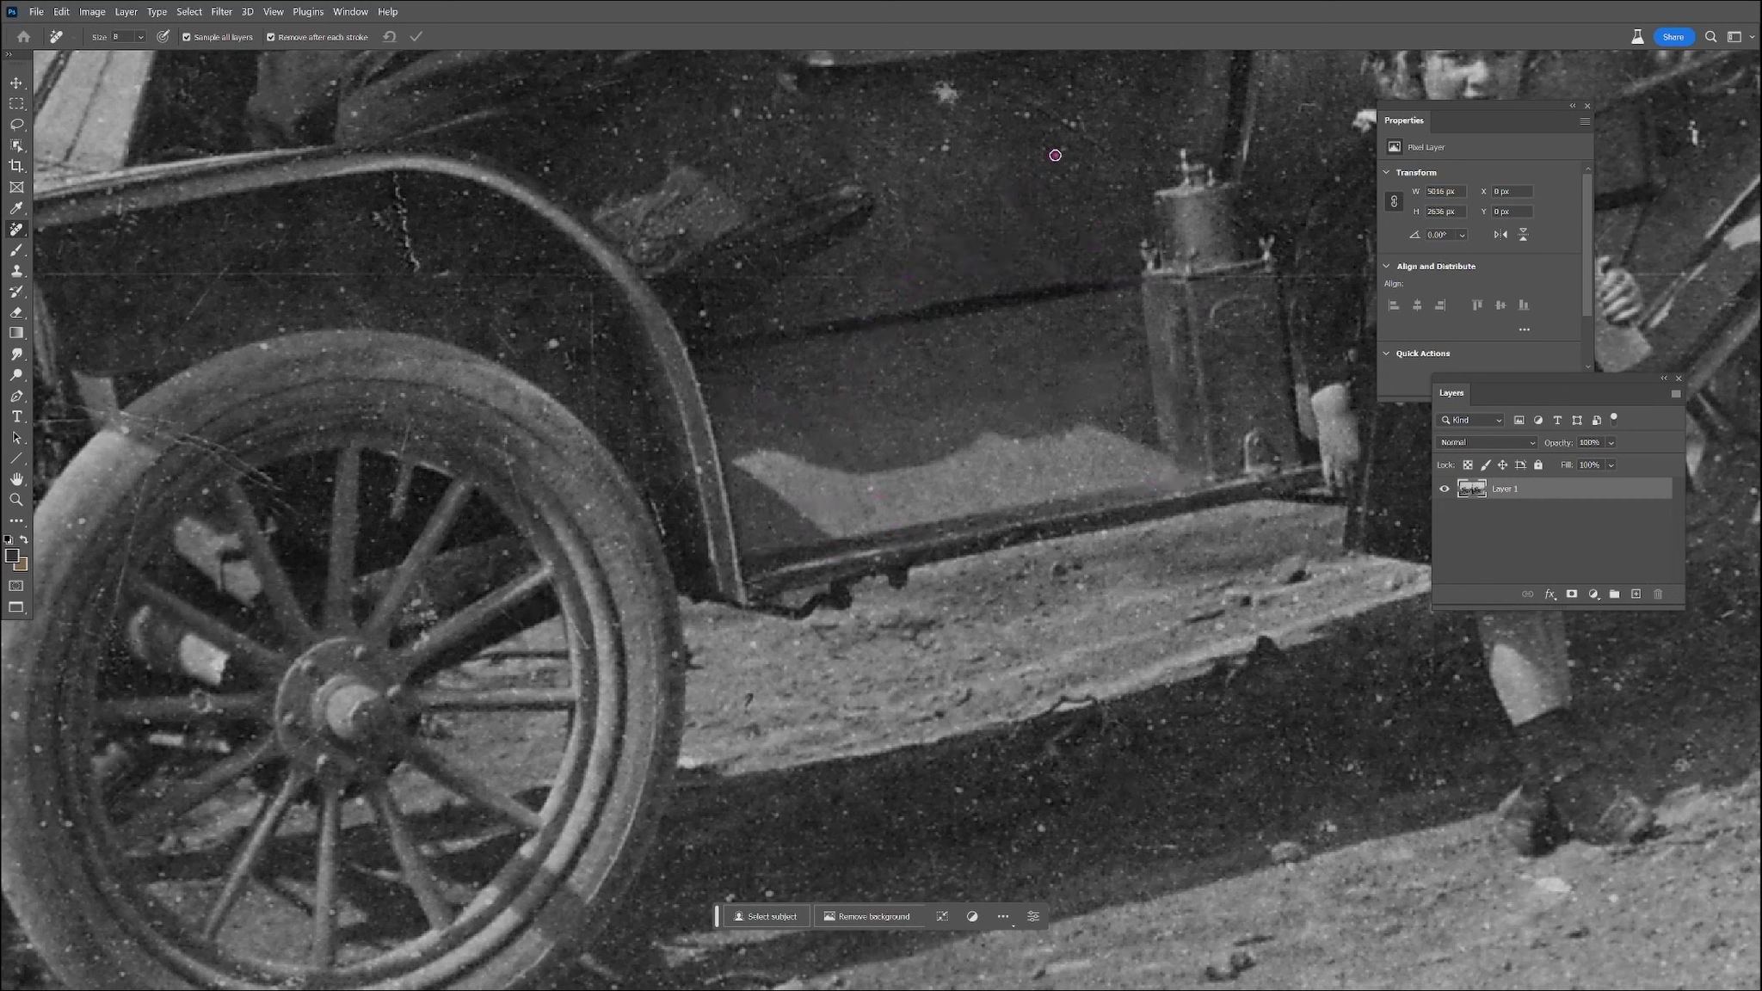
# Remove dust specks from the car body below the seat panel and from the girl's skirt
pyautogui.moveTo(947, 92); pyautogui.dragTo(861, 434)
pyautogui.click(861, 435)
pyautogui.click(861, 481)
pyautogui.click(987, 465)
pyautogui.click(1067, 482)
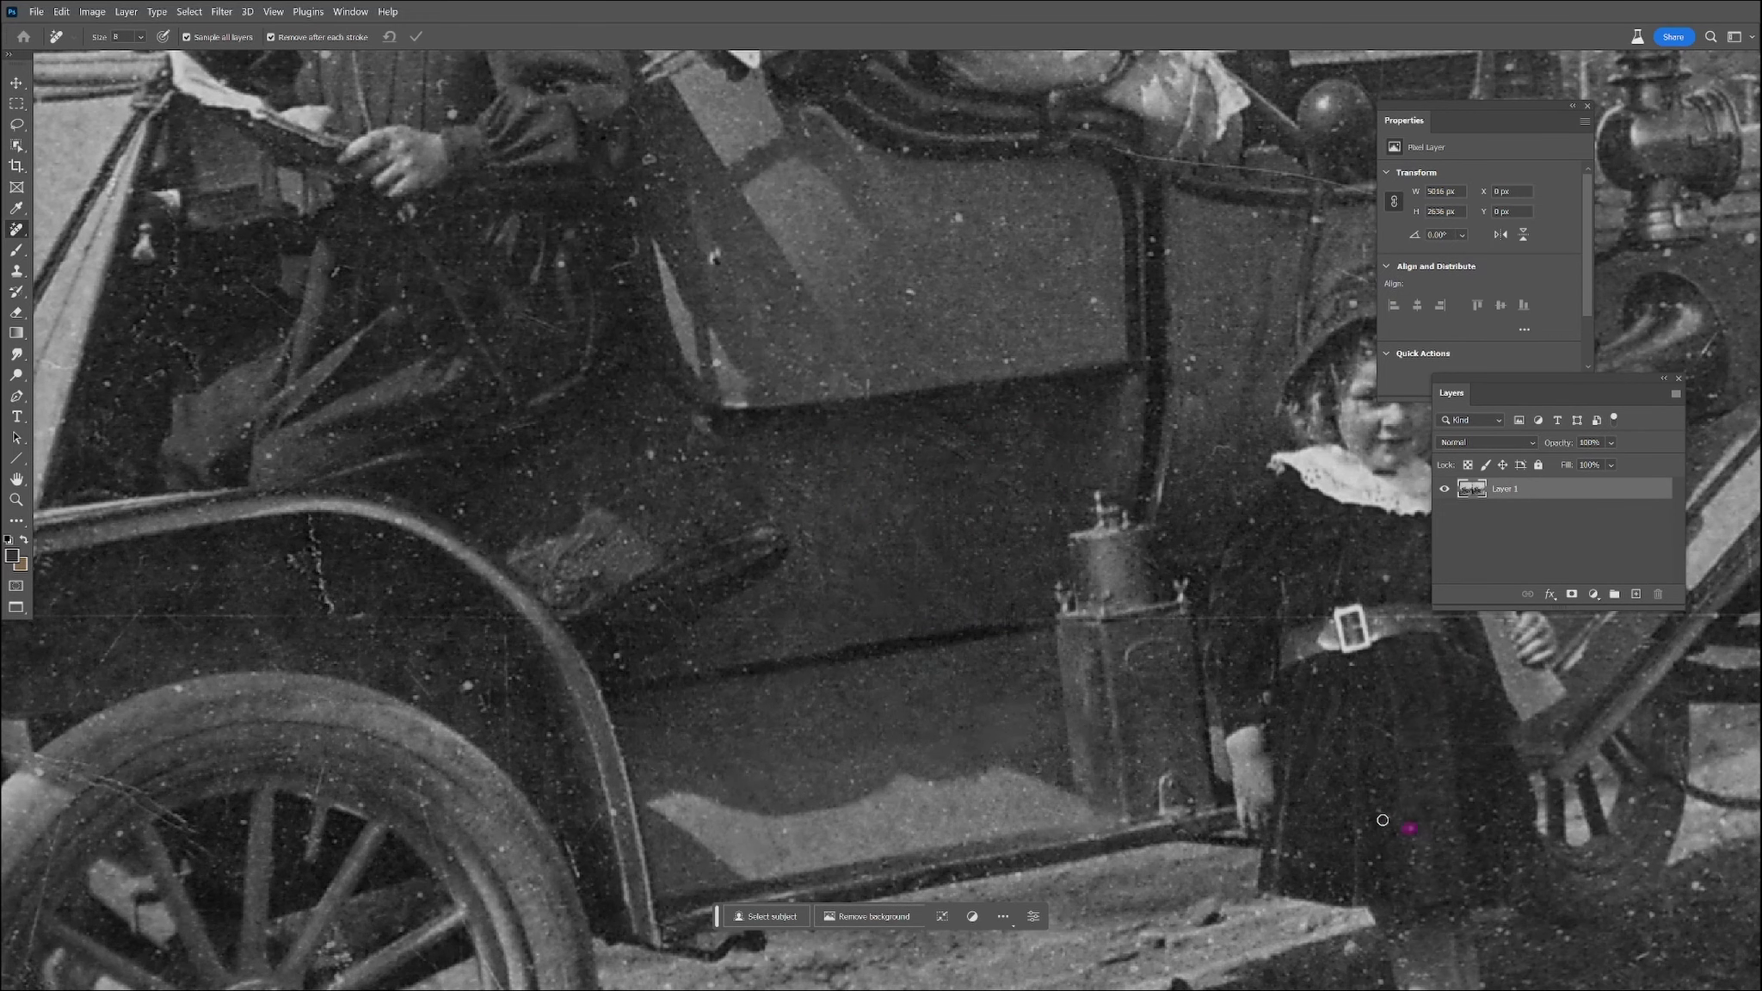
pyautogui.click(1325, 877)
pyautogui.moveTo(1352, 747); pyautogui.dragTo(1325, 783)
# Paint out the horizontal scratch between the girl's belt and the lantern, plus specks on the car's dark side
pyautogui.moveTo(1321, 614); pyautogui.dragTo(1200, 618)
pyautogui.click(707, 614)
pyautogui.click(647, 450)
pyautogui.click(679, 476)
# Remove the jagged white crack, the horizontal scratch and the surrounding specks on and around the curved fender above the near wheel
pyautogui.click(520, 676)
pyautogui.moveTo(506, 638)
pyautogui.mouseDown()
pyautogui.moveTo(509, 718)
pyautogui.moveTo(488, 712)
pyautogui.mouseUp()
pyautogui.click(468, 685)
pyautogui.click(543, 736)
pyautogui.moveTo(337, 607); pyautogui.dragTo(312, 516)
pyautogui.moveTo(353, 616); pyautogui.dragTo(473, 619)
pyautogui.click(497, 575)
pyautogui.click(582, 491)
pyautogui.click(774, 520)
# Remove the line across the girl's belt and specks on her dress, the panel behind her and the seat panel
pyautogui.moveTo(1104, 763); pyautogui.dragTo(705, 814)
pyautogui.moveTo(974, 667); pyautogui.dragTo(1033, 671)
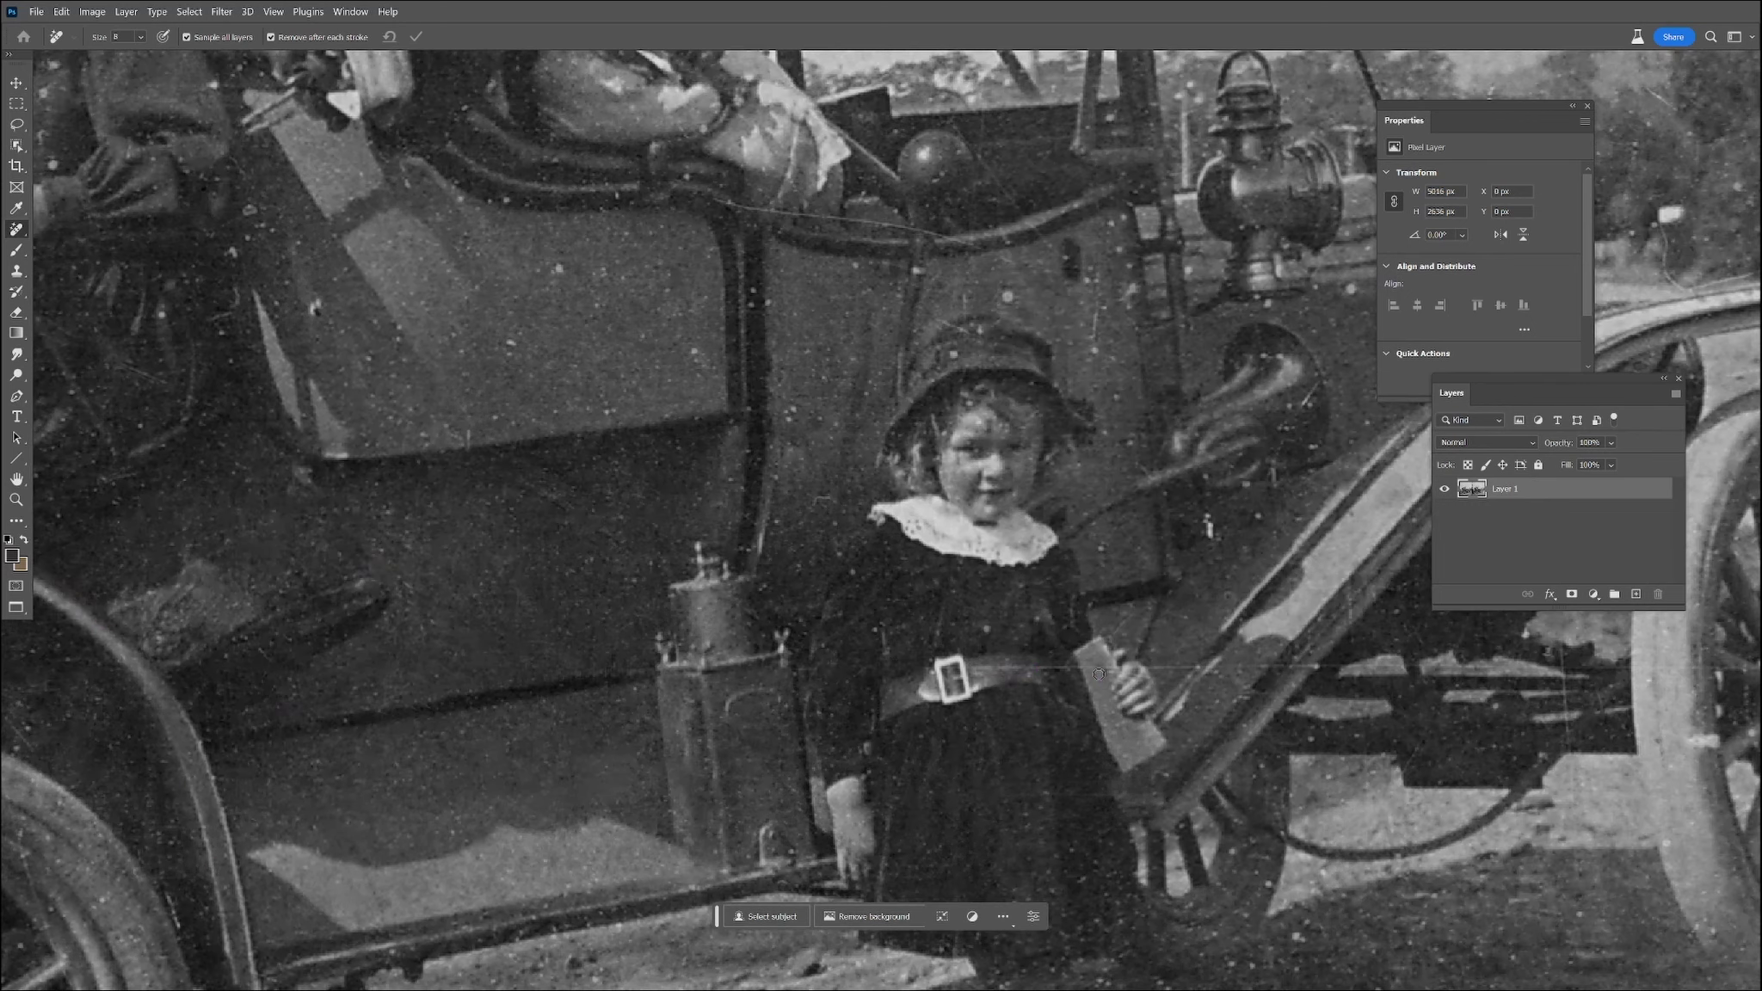
pyautogui.click(987, 626)
pyautogui.click(928, 286)
pyautogui.click(680, 316)
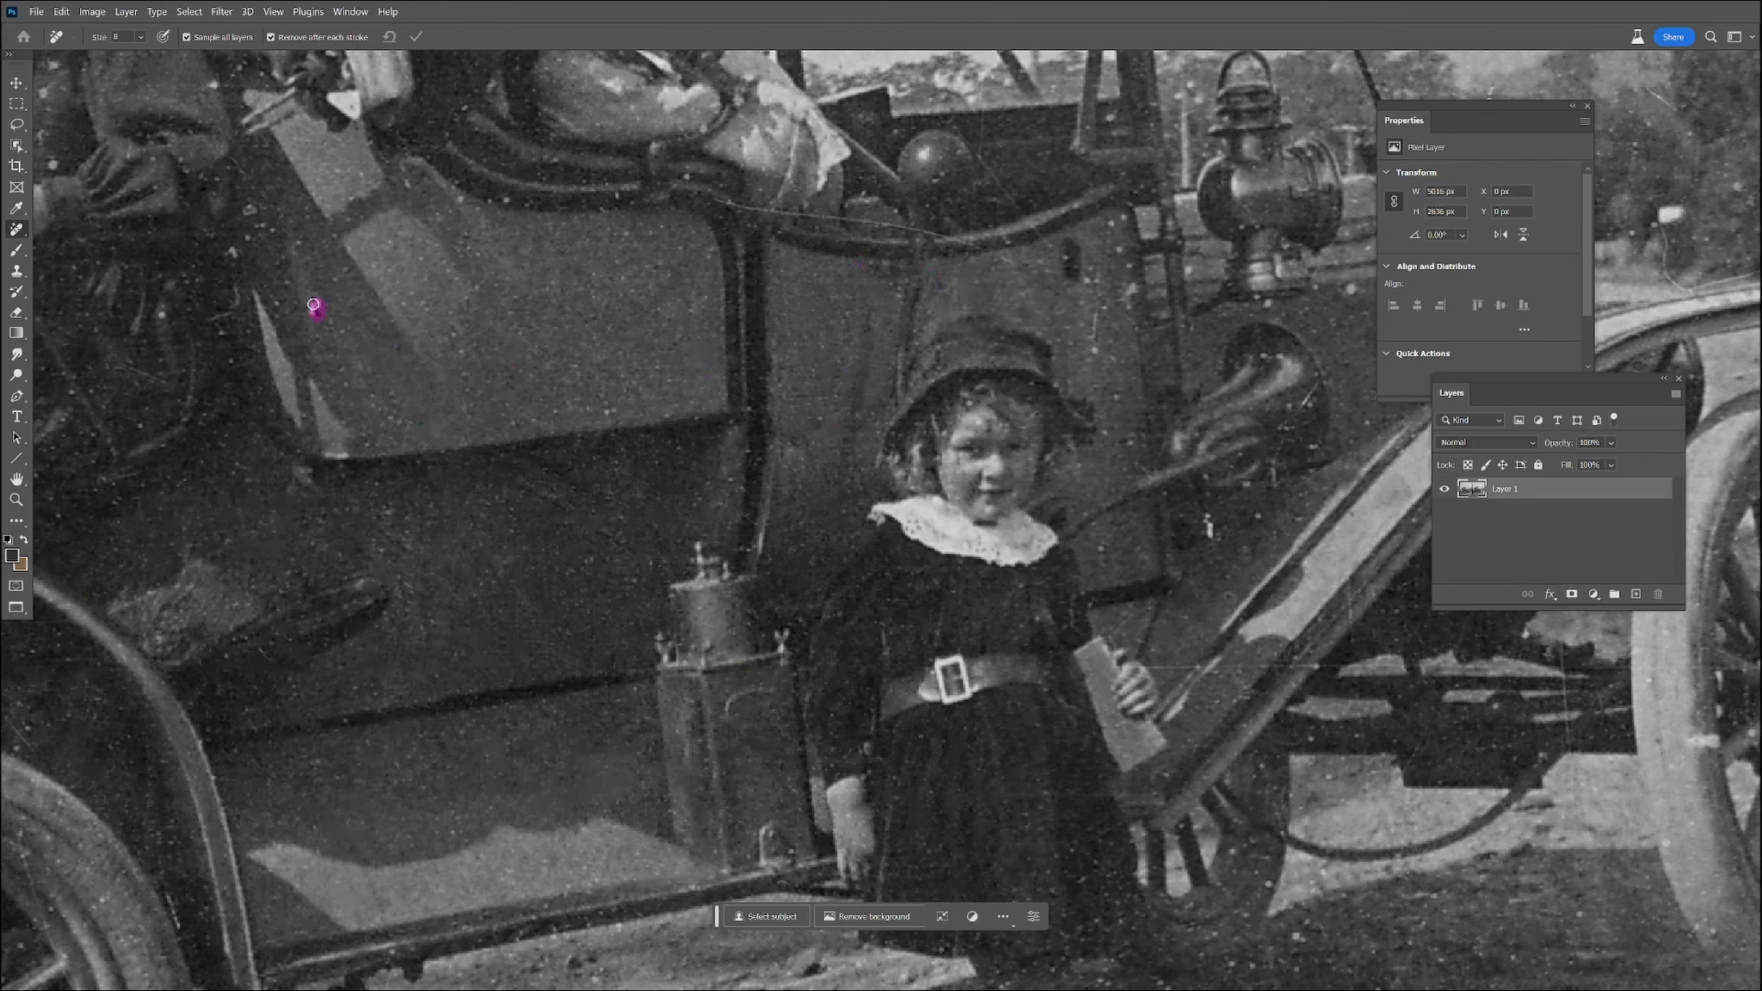
# Remove the specks around the lantern, the car's lower side and the girl's sleeve and collar
pyautogui.click(353, 607)
pyautogui.click(744, 536)
pyautogui.click(743, 793)
pyautogui.click(834, 715)
pyautogui.click(917, 563)
# Paint out the spots and short vertical scratch on the car panel above and beside the girl's hat
pyautogui.moveTo(989, 251); pyautogui.dragTo(1012, 262)
pyautogui.click(1004, 292)
pyautogui.click(1069, 259)
pyautogui.moveTo(1098, 302); pyautogui.dragTo(1095, 353)
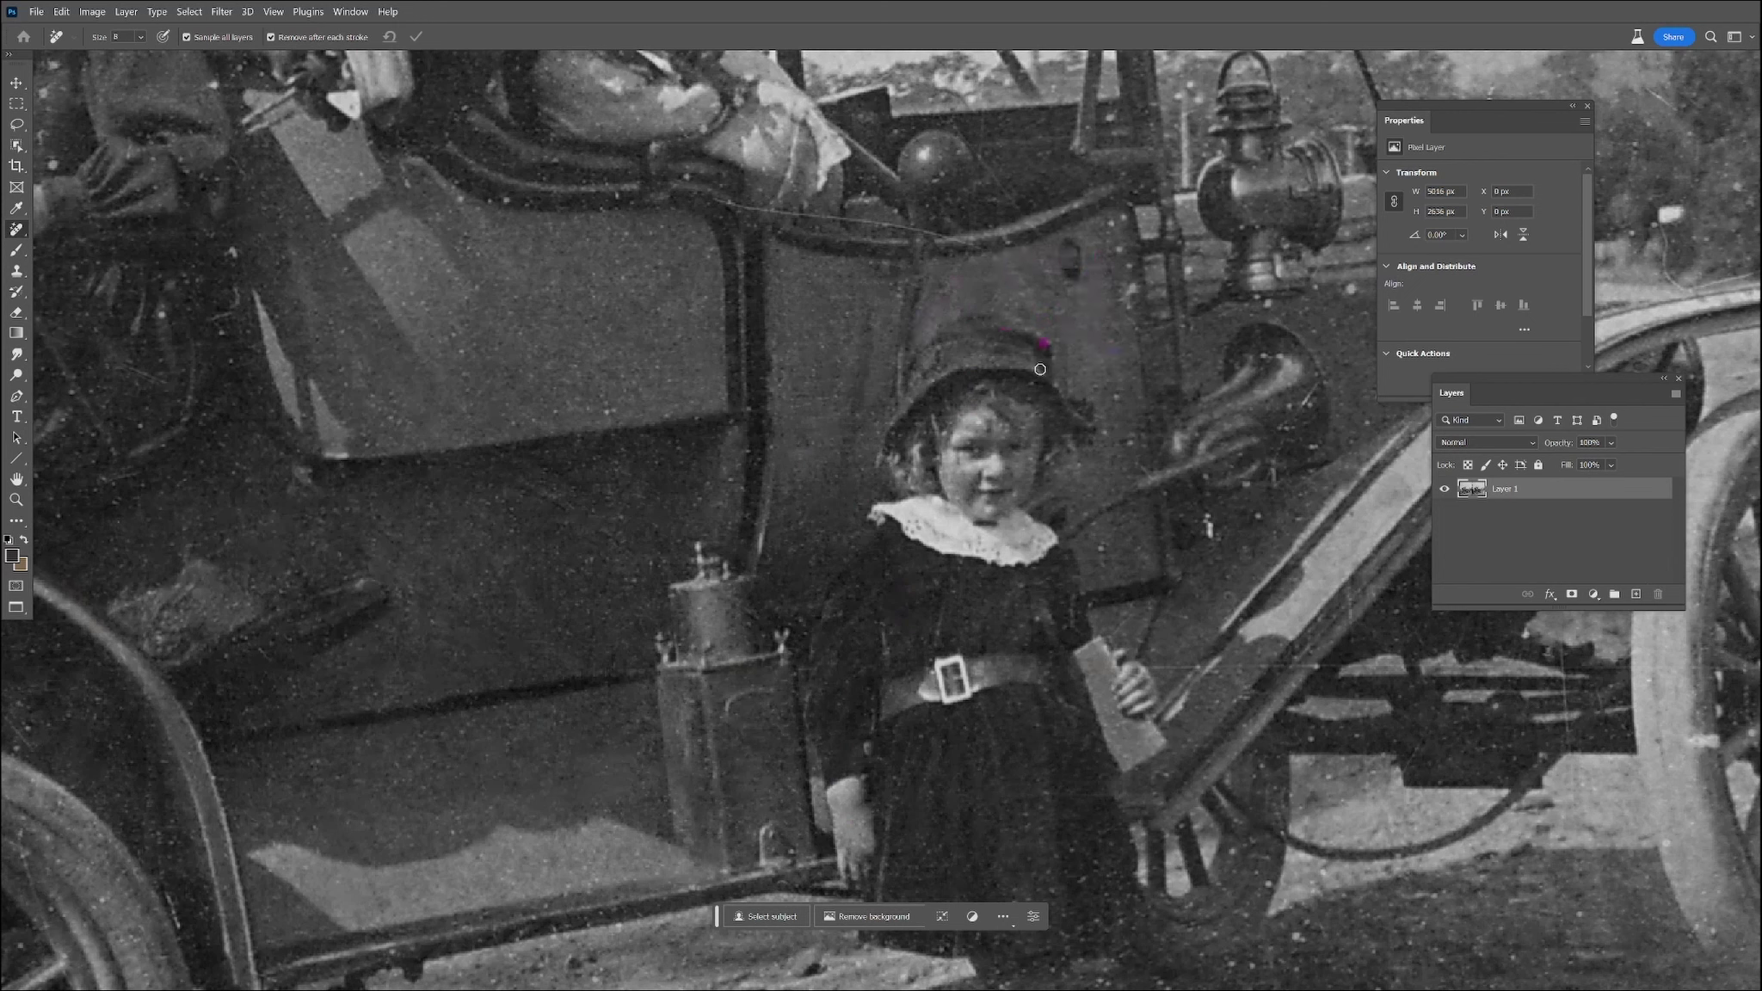
# Remove the dust marks from the girl's face, hair and hat brim
pyautogui.click(1018, 420)
pyautogui.moveTo(952, 475); pyautogui.dragTo(957, 486)
pyautogui.moveTo(936, 419); pyautogui.dragTo(942, 436)
pyautogui.click(917, 381)
pyautogui.click(941, 367)
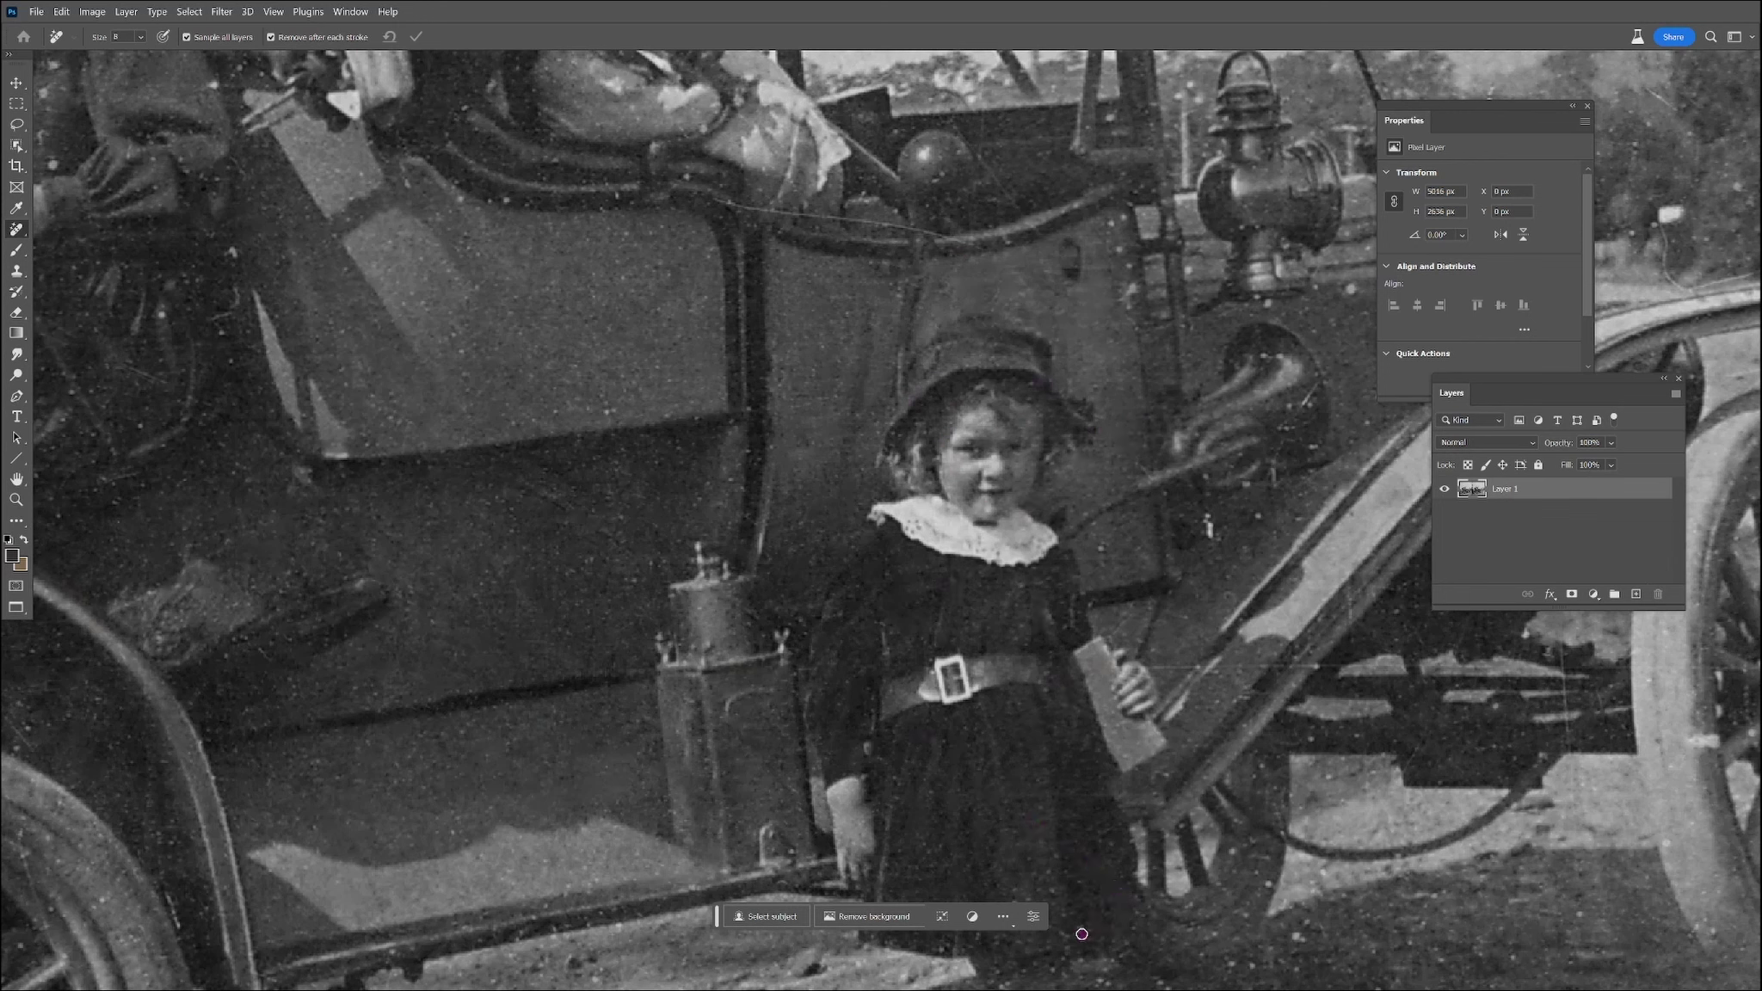
# Remove the white mark below the horn, specks around the horn's bulb, and the hairline scratch along the panel's upper rim
pyautogui.click(1209, 529)
pyautogui.click(1119, 222)
pyautogui.click(1073, 267)
pyautogui.moveTo(929, 224); pyautogui.dragTo(972, 241)
pyautogui.moveTo(971, 150)
pyautogui.mouseDown()
pyautogui.moveTo(1040, 238)
pyautogui.moveTo(963, 158)
pyautogui.mouseUp()
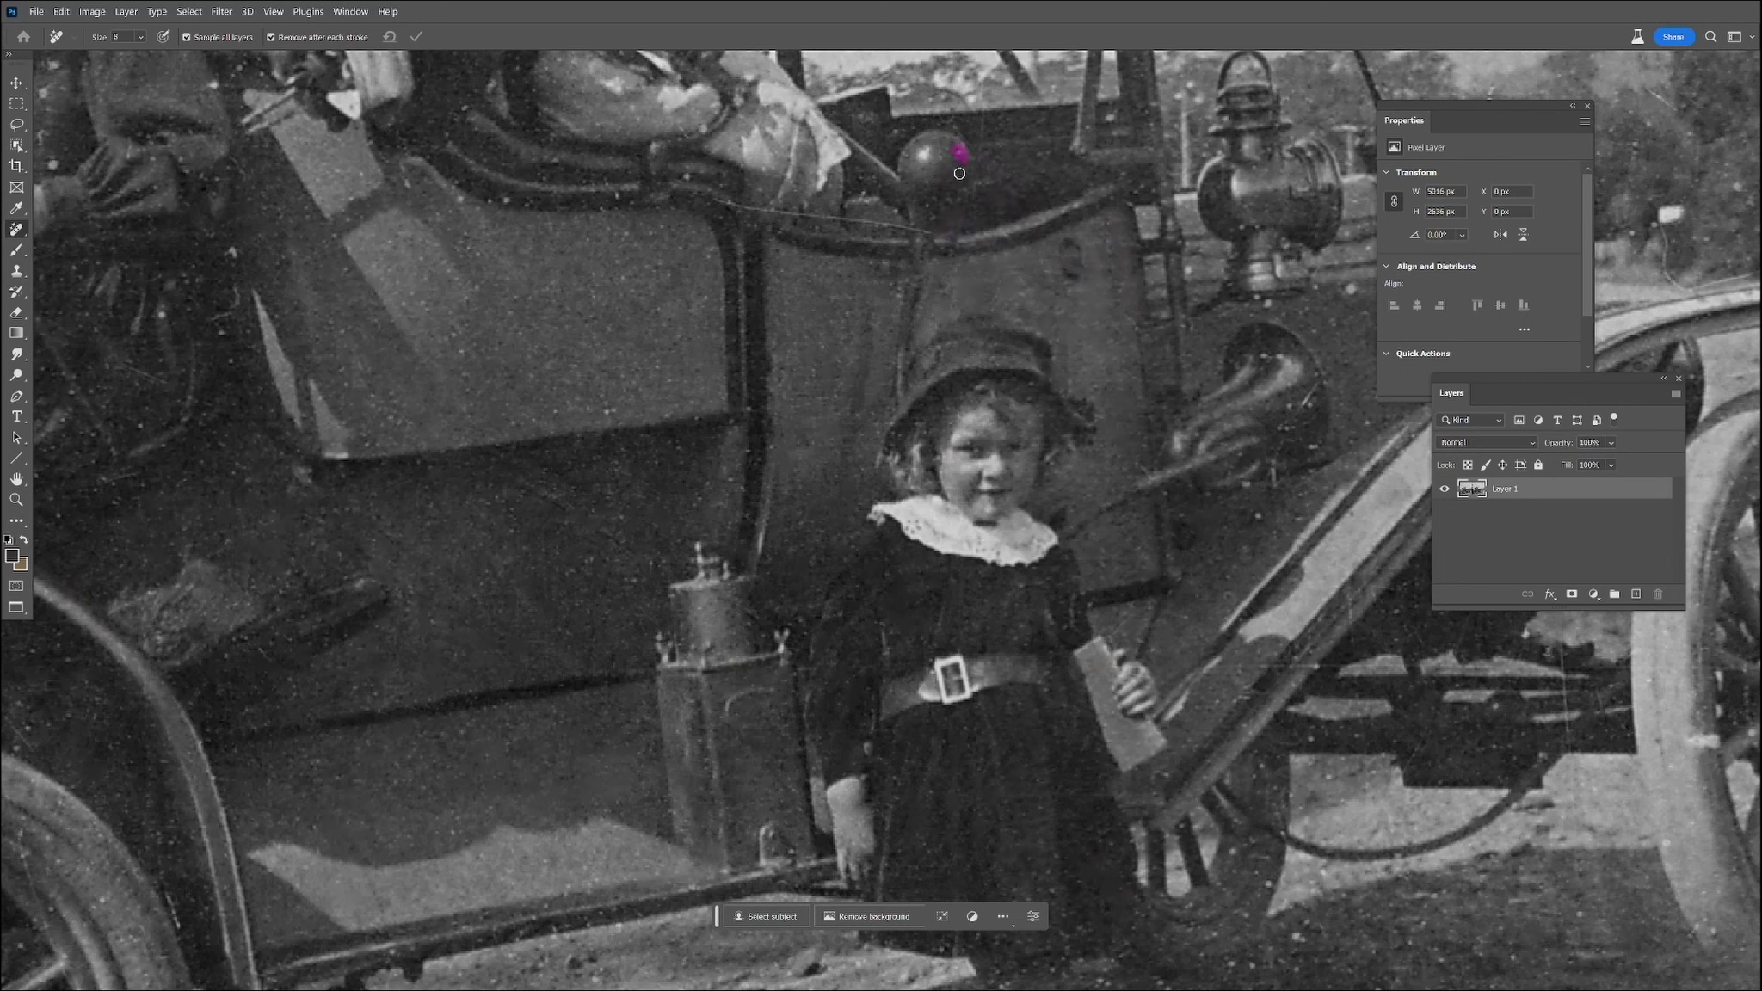
pyautogui.moveTo(927, 226); pyautogui.dragTo(785, 206)
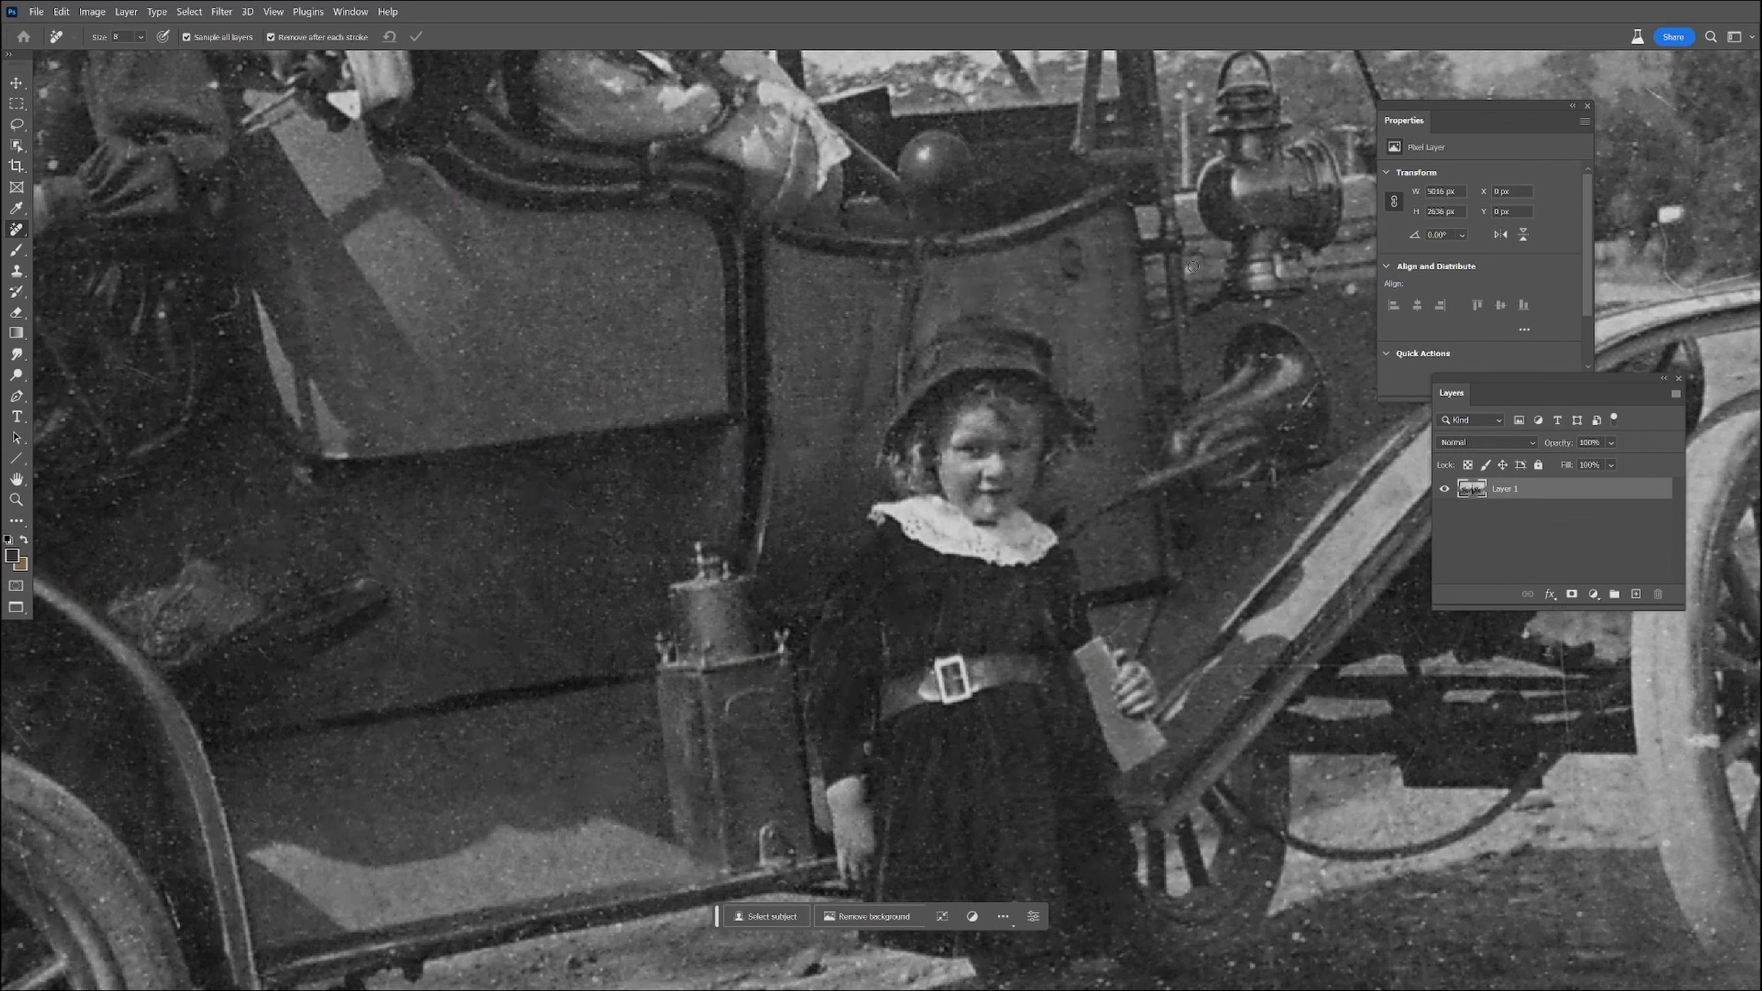
# Remove the bright specks around the sloping front fender, the bonnet and the area behind the horn's bulb
pyautogui.moveTo(1312, 469); pyautogui.dragTo(1050, 538)
pyautogui.click(988, 554)
pyautogui.click(967, 665)
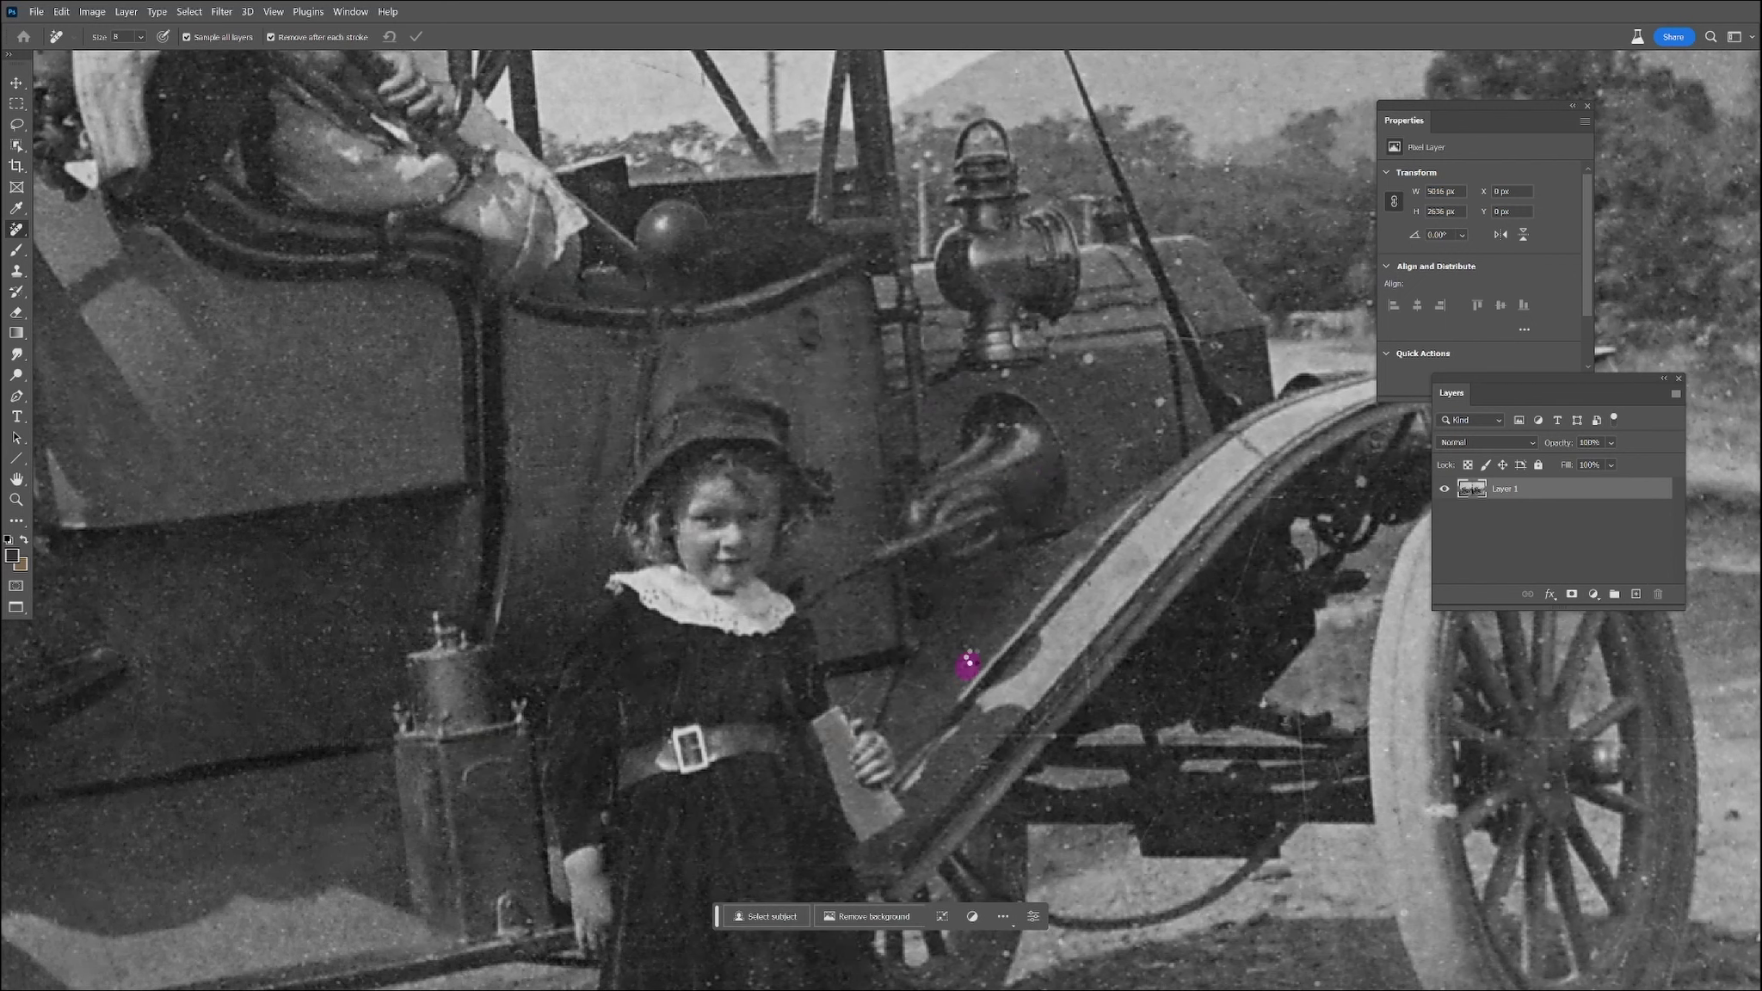
pyautogui.click(1085, 641)
pyautogui.click(980, 740)
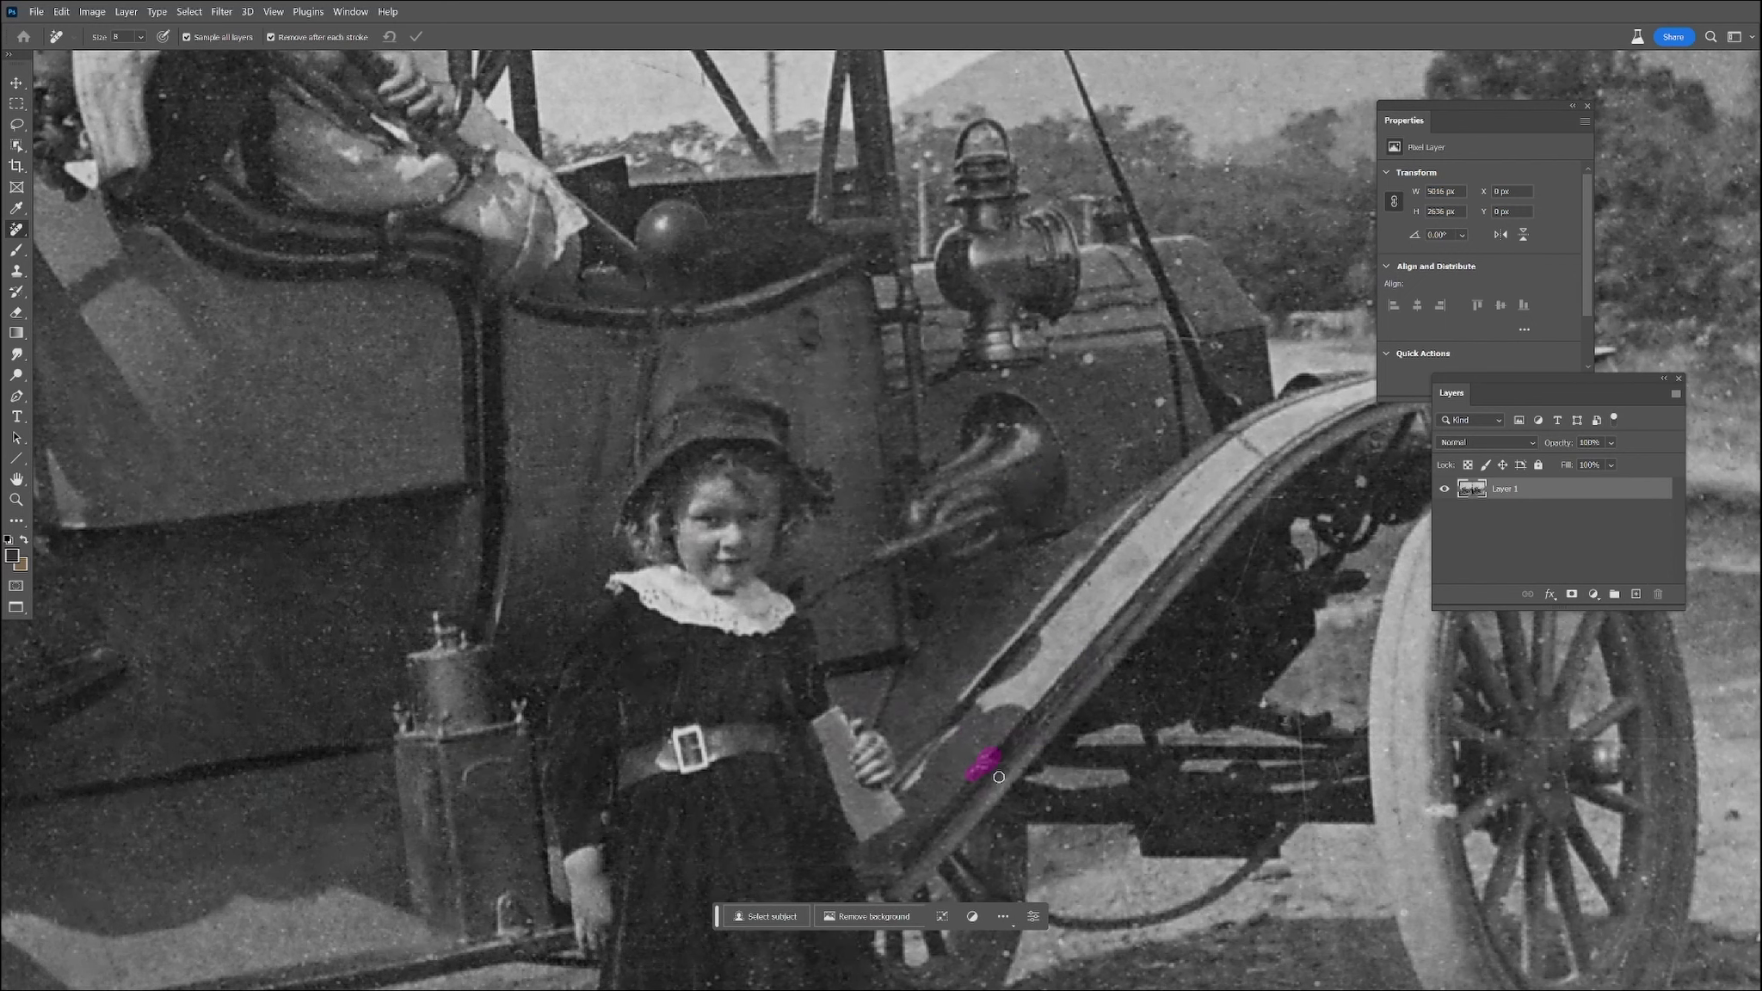
pyautogui.click(1135, 368)
pyautogui.click(829, 191)
pyautogui.click(1299, 272)
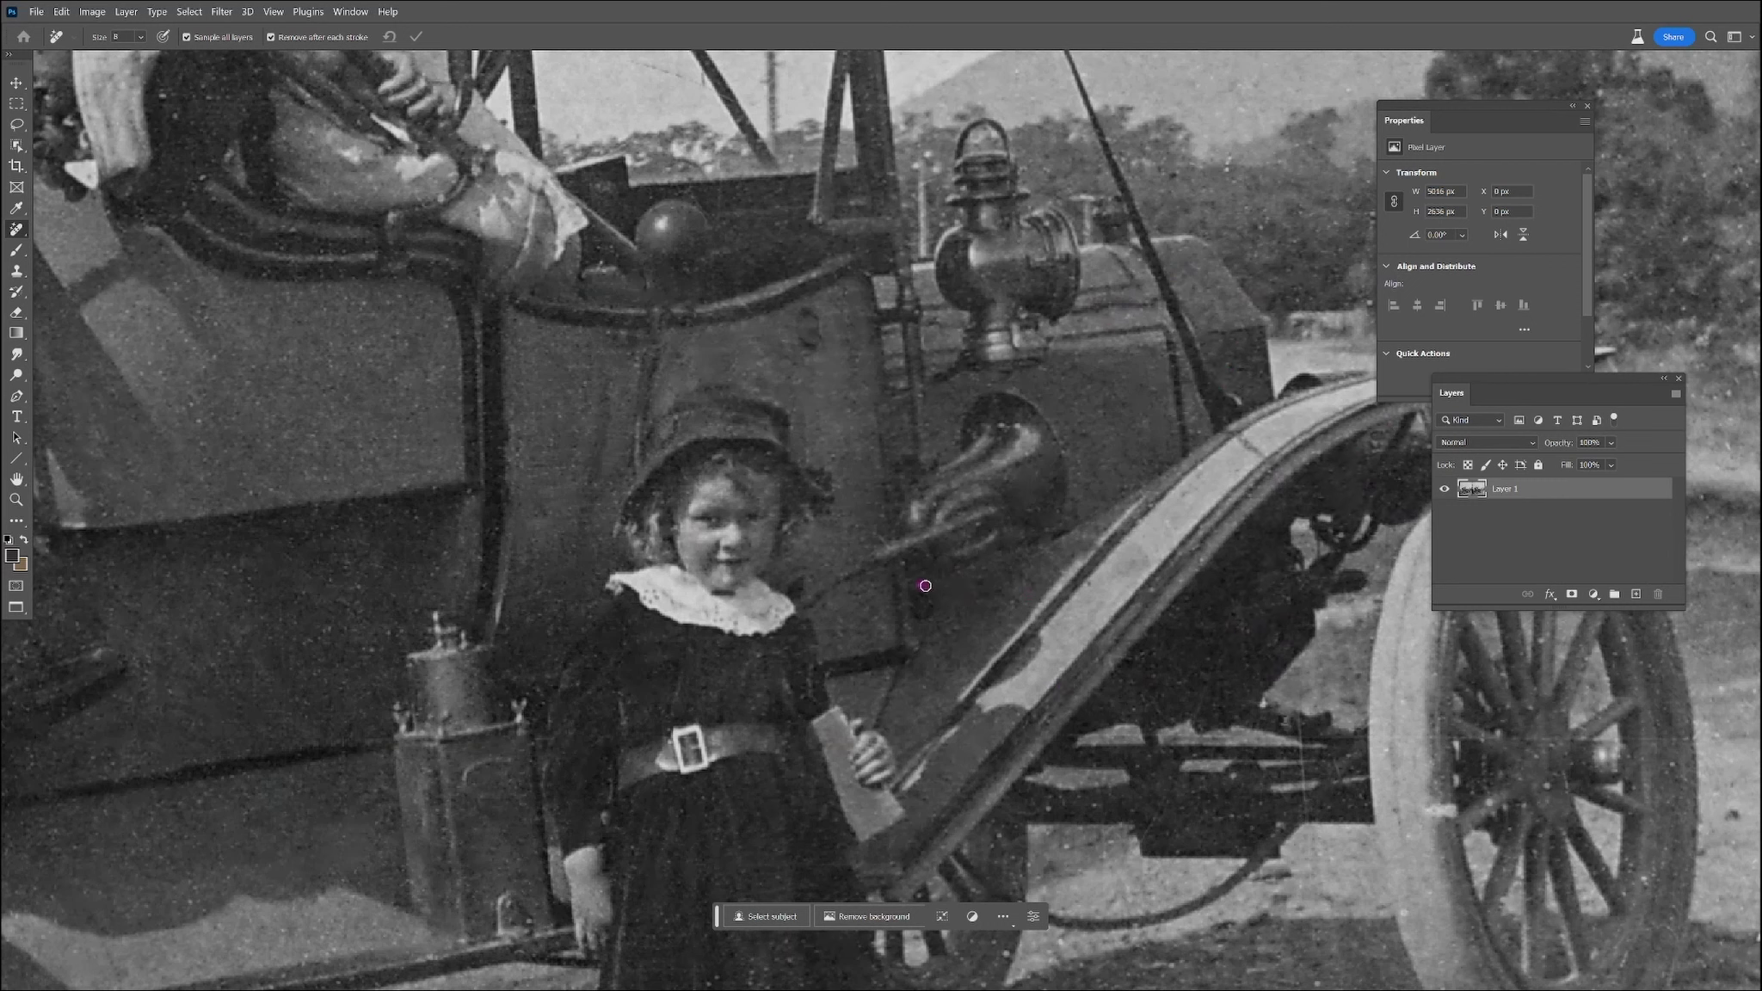
# Remove specks from the girl's skirt, the shaded ground beside her and the car's undercarriage
pyautogui.moveTo(1067, 795); pyautogui.dragTo(975, 603)
pyautogui.click(904, 727)
pyautogui.click(904, 669)
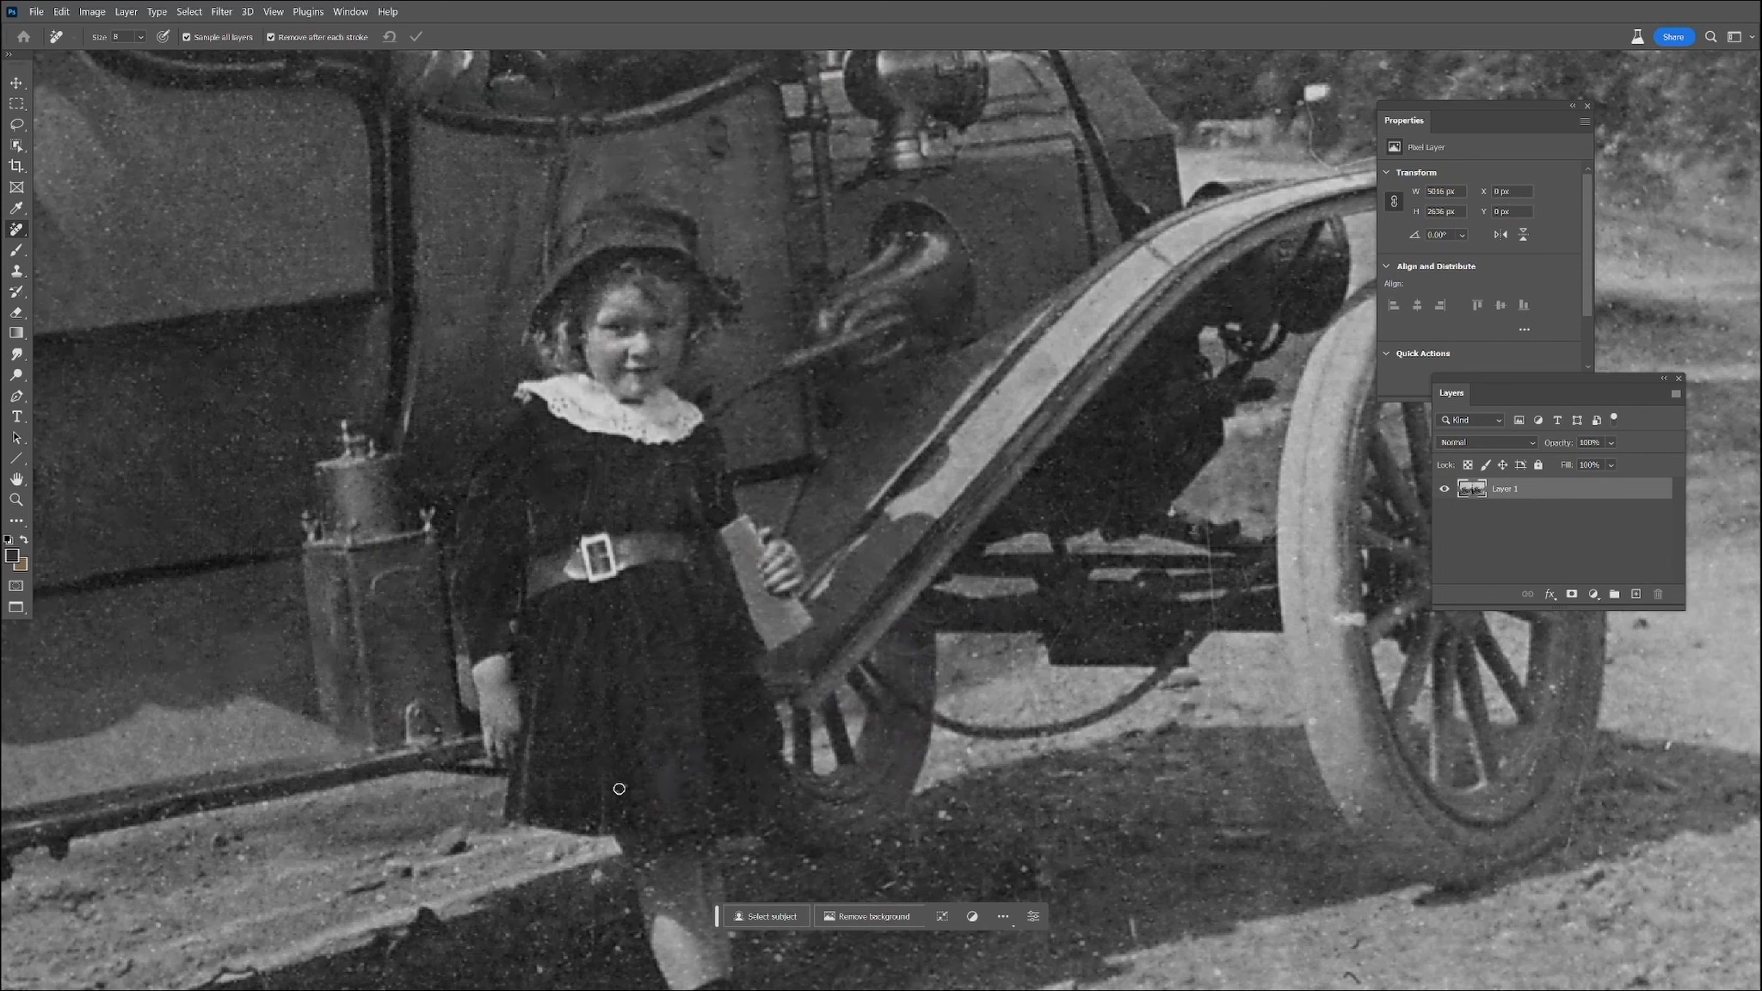
pyautogui.click(580, 670)
pyautogui.click(807, 814)
pyautogui.click(938, 810)
pyautogui.click(1215, 656)
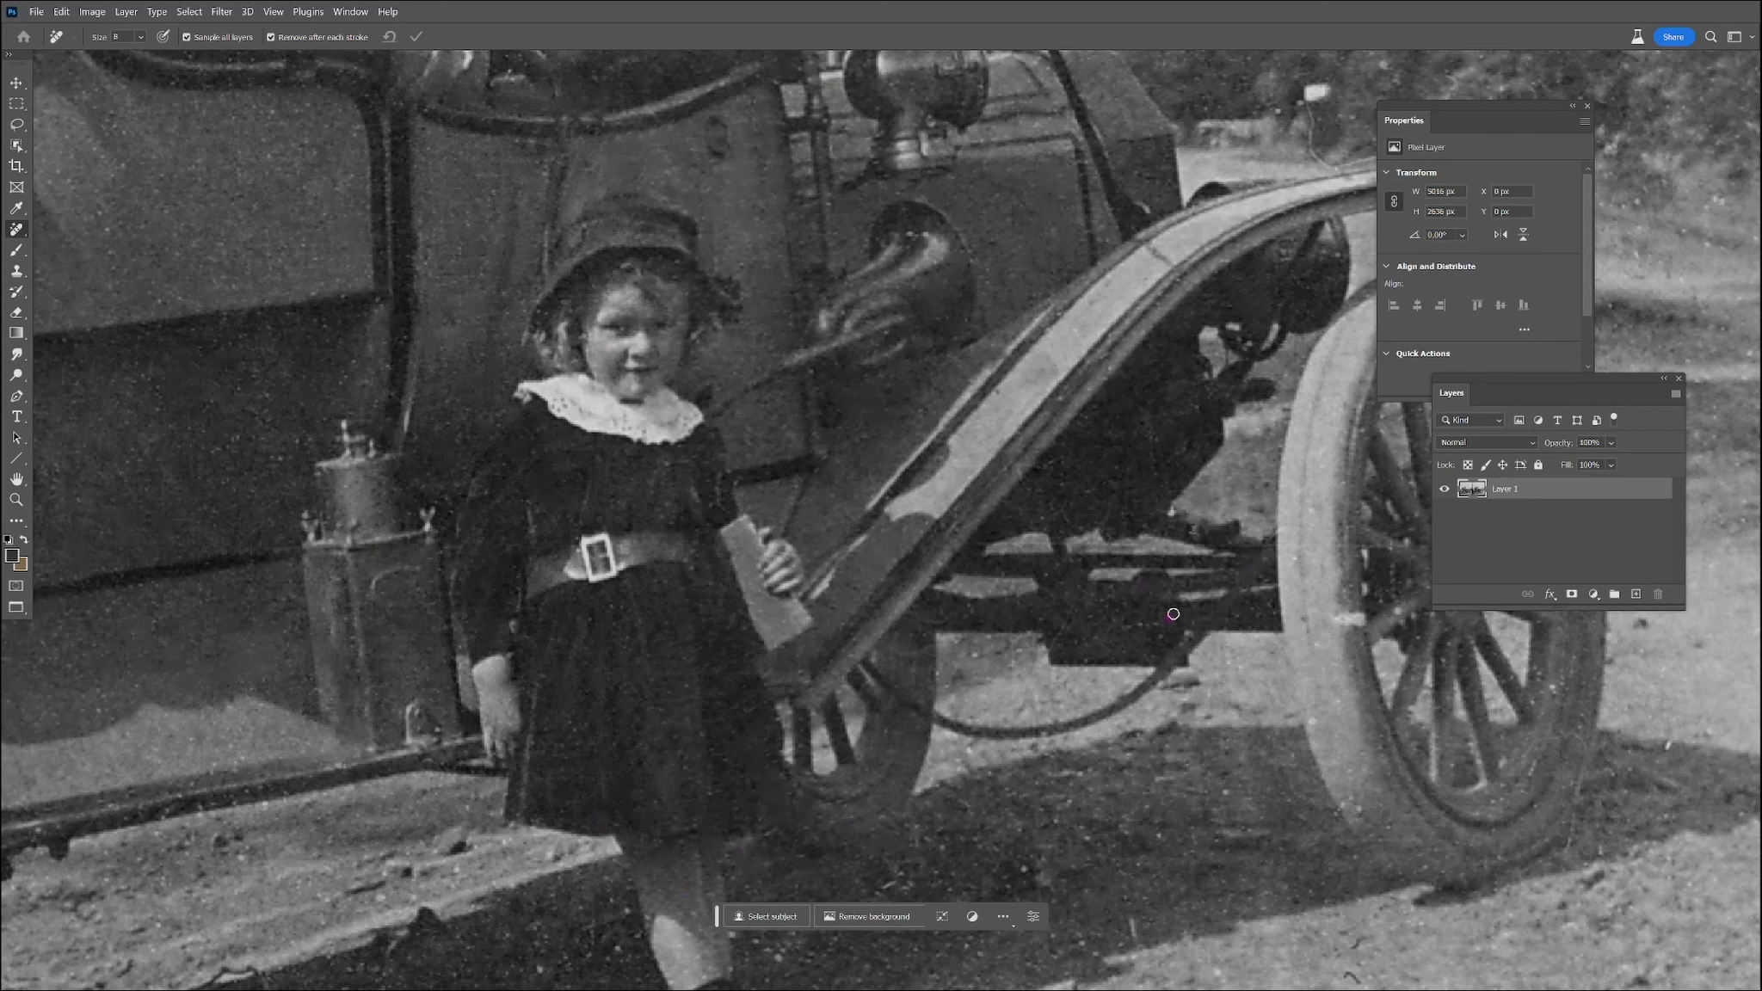
pyautogui.click(1296, 561)
# Remove the white mark on the far front tyre and the specks along its top edge, hub and spokes
pyautogui.moveTo(1105, 483); pyautogui.dragTo(902, 413)
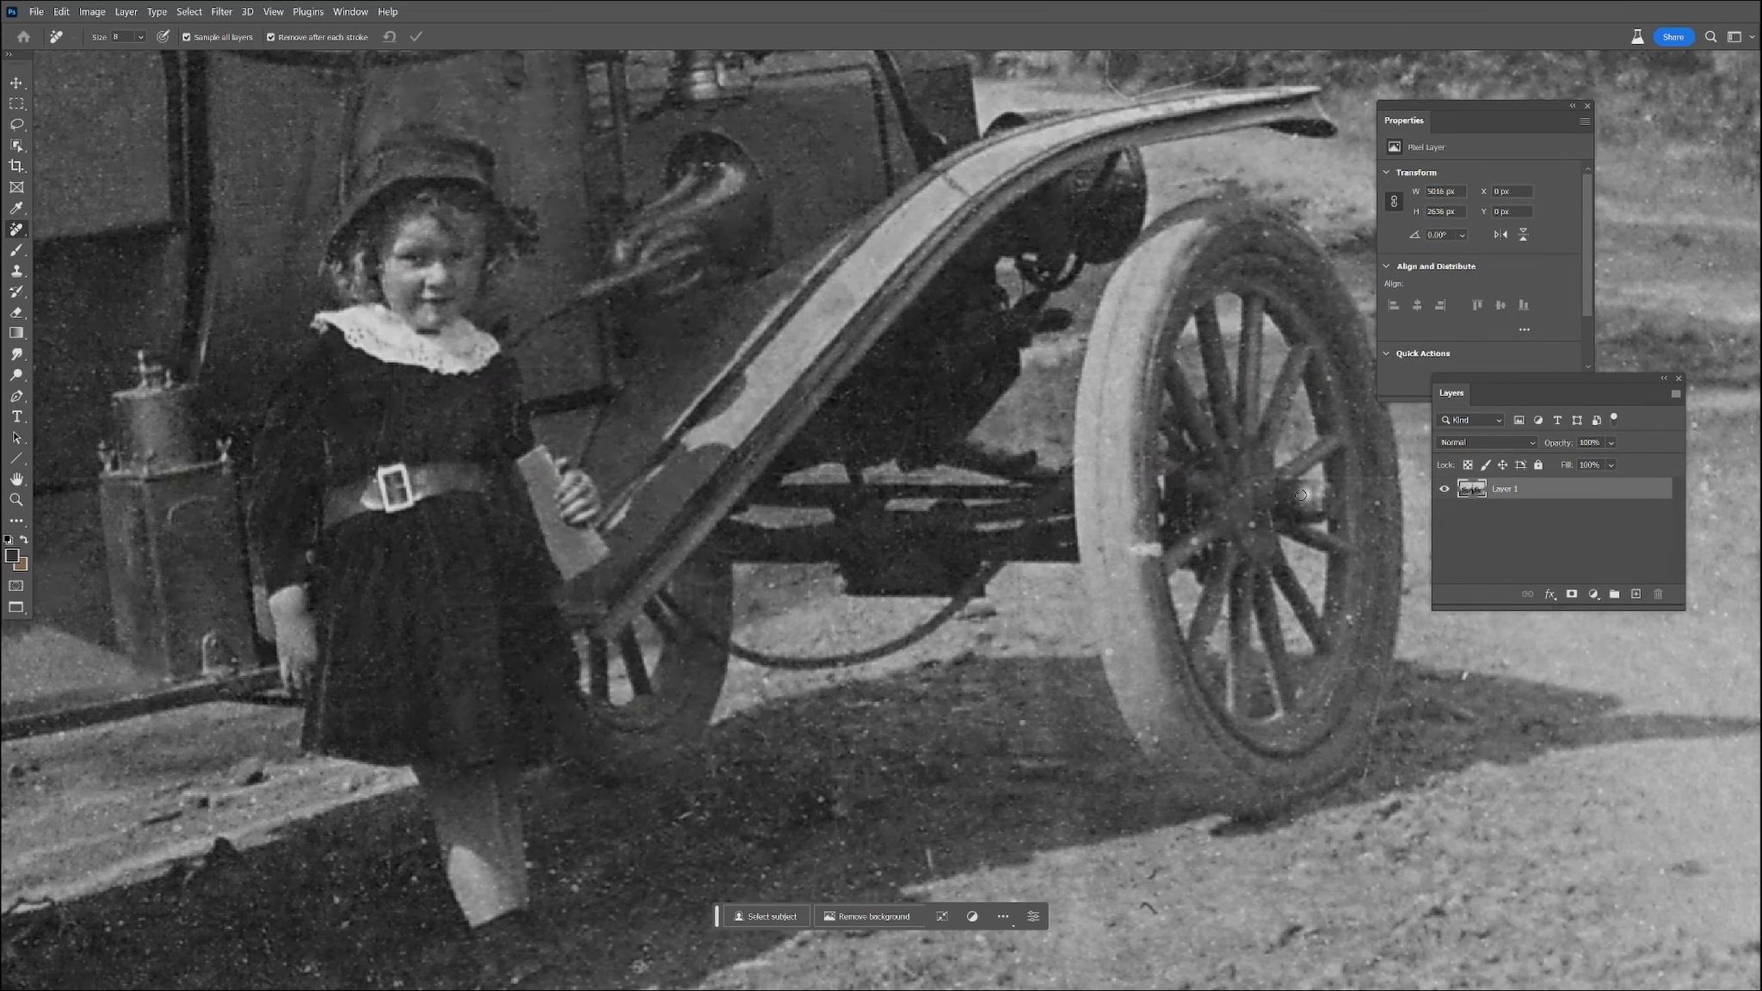
pyautogui.moveTo(1182, 183); pyautogui.dragTo(1222, 174)
pyautogui.moveTo(1312, 231); pyautogui.dragTo(1294, 224)
pyautogui.click(1253, 524)
pyautogui.click(1230, 541)
pyautogui.click(1196, 541)
pyautogui.moveTo(1160, 551); pyautogui.dragTo(1133, 549)
pyautogui.moveTo(1273, 508); pyautogui.dragTo(1270, 528)
pyautogui.moveTo(1211, 605); pyautogui.dragTo(1206, 619)
# Clean up the remaining specks around the outer rim and both sides of the far front wheel
pyautogui.click(1308, 715)
pyautogui.moveTo(1337, 596); pyautogui.dragTo(1382, 704)
pyautogui.click(1393, 480)
pyautogui.click(1109, 652)
pyautogui.click(1152, 496)
# Remove dust specks from the shaded ground between the far wheel and the girl, and from her leg
pyautogui.moveTo(1242, 778); pyautogui.dragTo(1098, 701)
pyautogui.click(876, 648)
pyautogui.click(746, 807)
pyautogui.moveTo(785, 774)
pyautogui.mouseDown()
pyautogui.moveTo(786, 795)
pyautogui.moveTo(700, 789)
pyautogui.mouseUp()
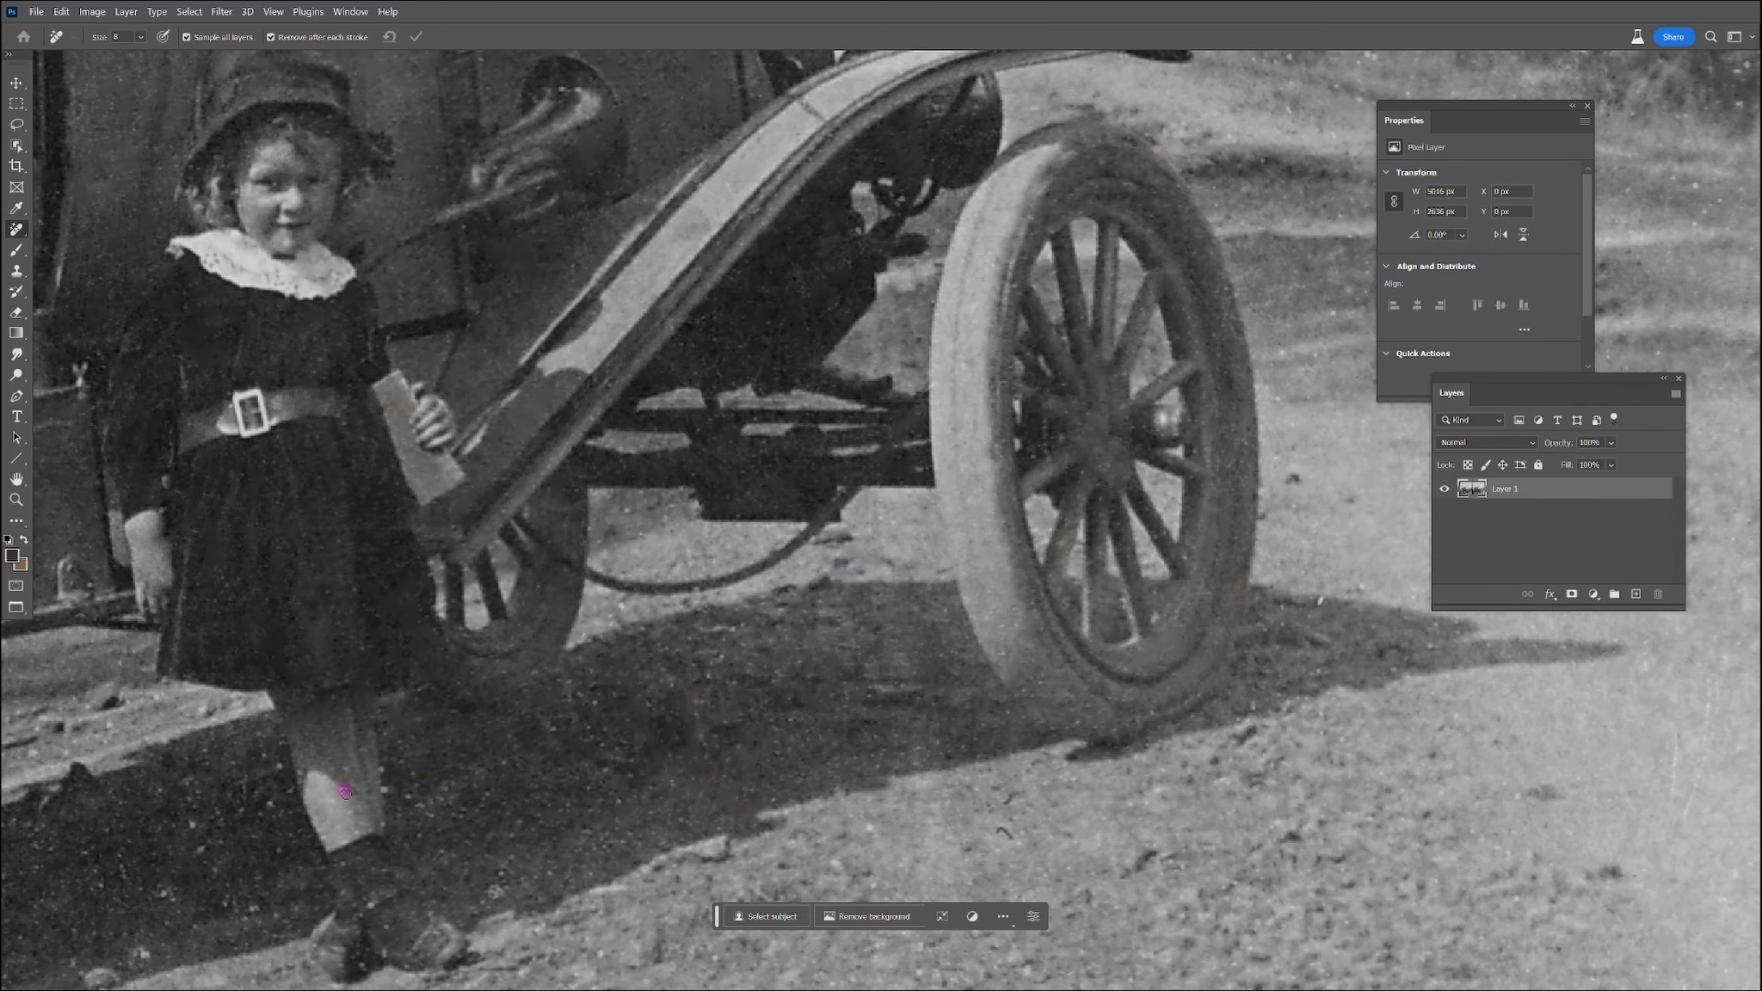
pyautogui.click(273, 779)
pyautogui.click(195, 830)
pyautogui.moveTo(243, 773); pyautogui.dragTo(242, 817)
pyautogui.click(502, 764)
pyautogui.moveTo(666, 712)
pyautogui.mouseDown()
pyautogui.moveTo(662, 738)
pyautogui.moveTo(713, 740)
pyautogui.mouseUp()
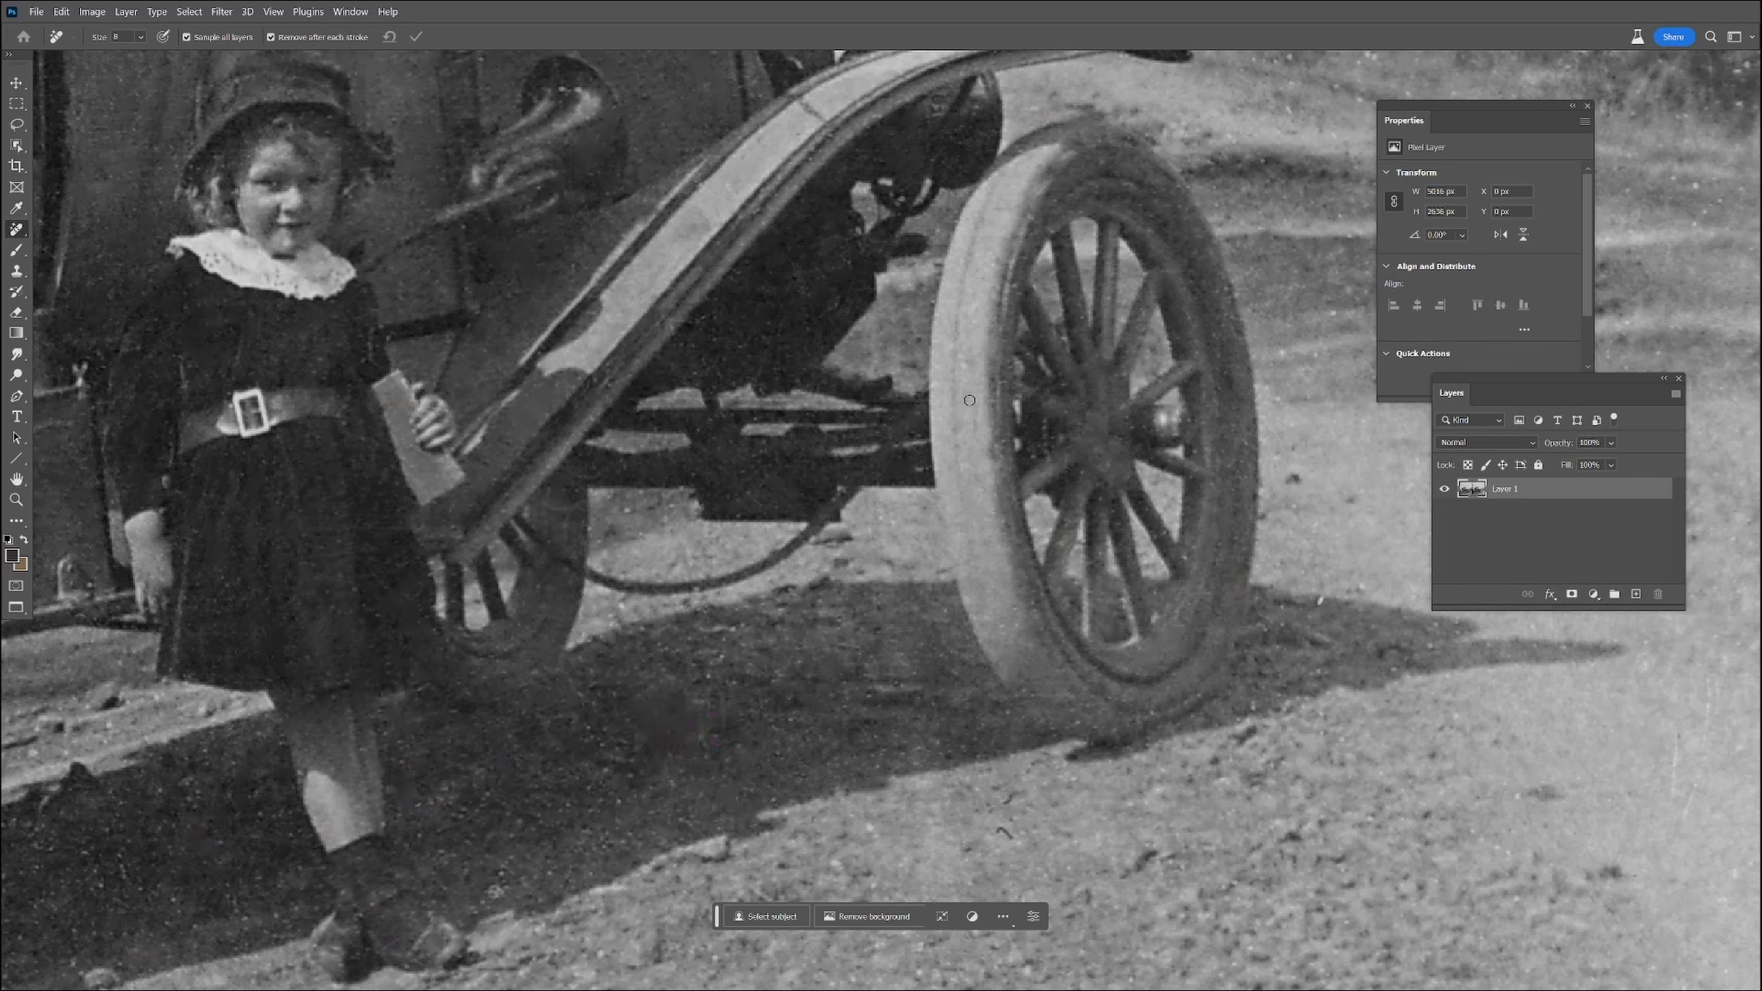
# Remove specks from the distant road and the foliage behind the front fender
pyautogui.moveTo(1293, 695); pyautogui.dragTo(1056, 839)
pyautogui.moveTo(840, 399); pyautogui.dragTo(1051, 725)
pyautogui.moveTo(937, 432); pyautogui.dragTo(933, 486)
pyautogui.moveTo(942, 500); pyautogui.dragTo(1024, 488)
pyautogui.click(914, 329)
pyautogui.moveTo(698, 308); pyautogui.dragTo(719, 314)
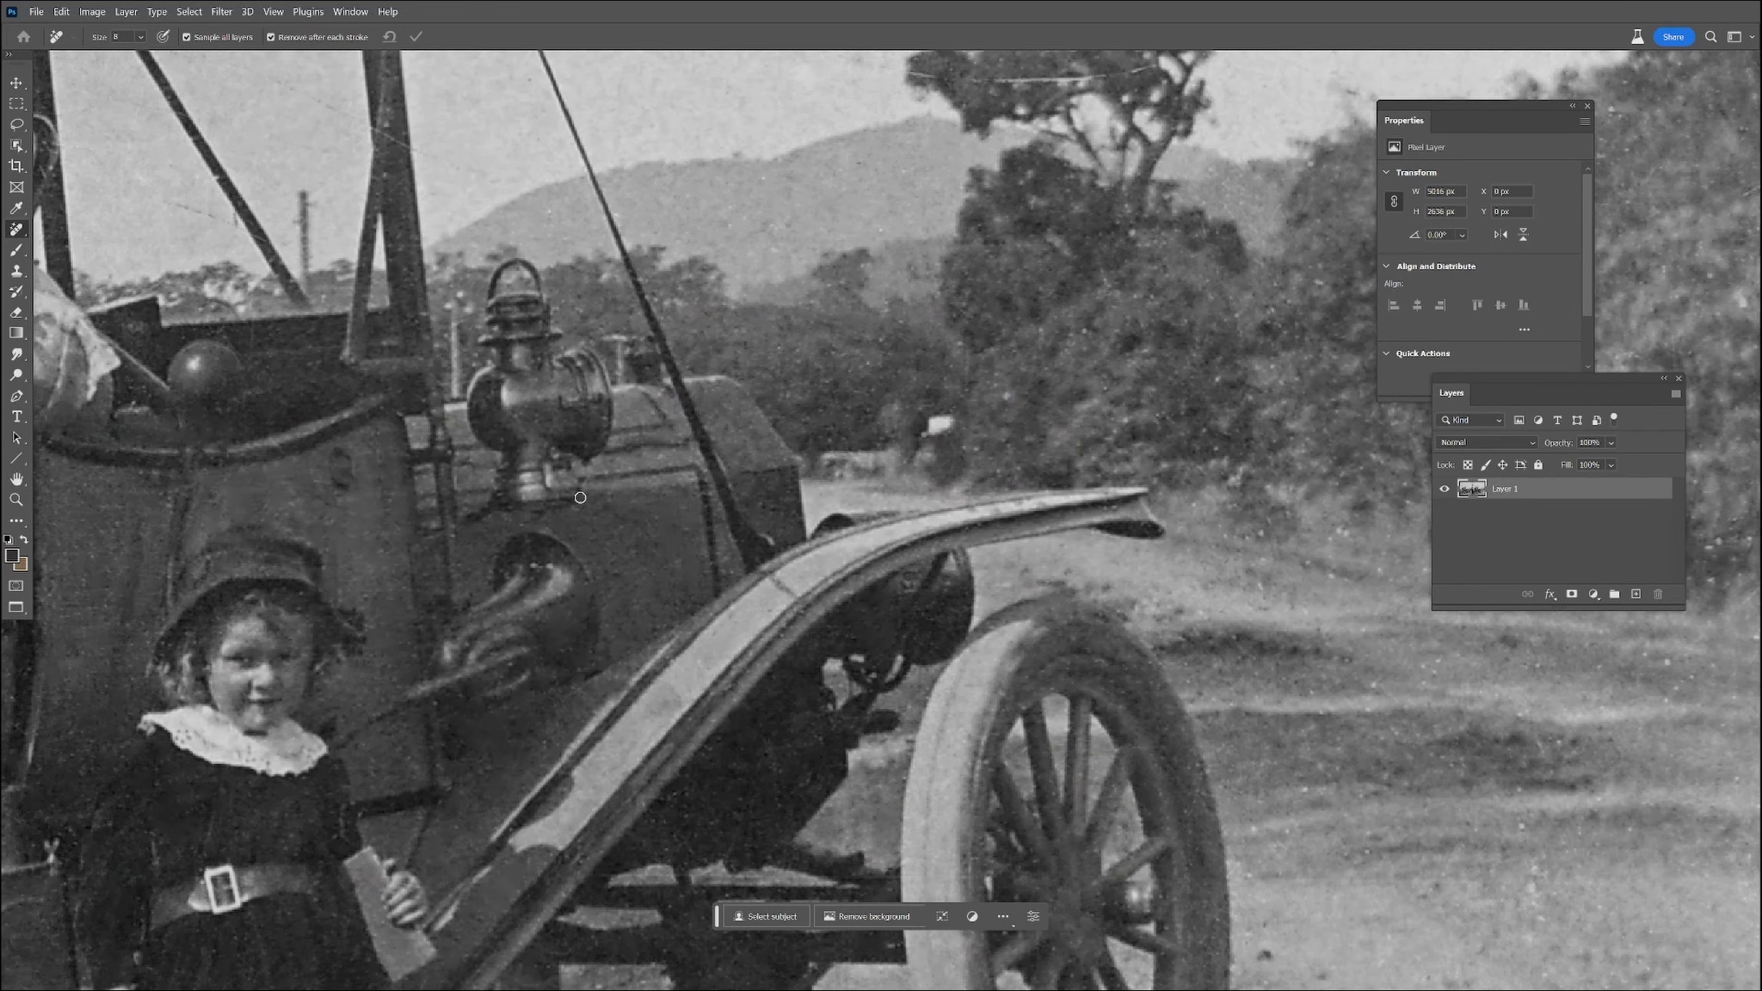
# Paint out the marks in the sky and hills around the windscreen struts
pyautogui.moveTo(172, 203); pyautogui.dragTo(236, 220)
pyautogui.moveTo(273, 230); pyautogui.dragTo(288, 244)
pyautogui.moveTo(211, 173); pyautogui.dragTo(224, 185)
pyautogui.moveTo(371, 128); pyautogui.dragTo(411, 147)
# Remove the white scratch across the tall tree and specks in the neighbouring sky and bushes
pyautogui.moveTo(1032, 232); pyautogui.dragTo(987, 550)
pyautogui.moveTo(865, 391); pyautogui.dragTo(1061, 399)
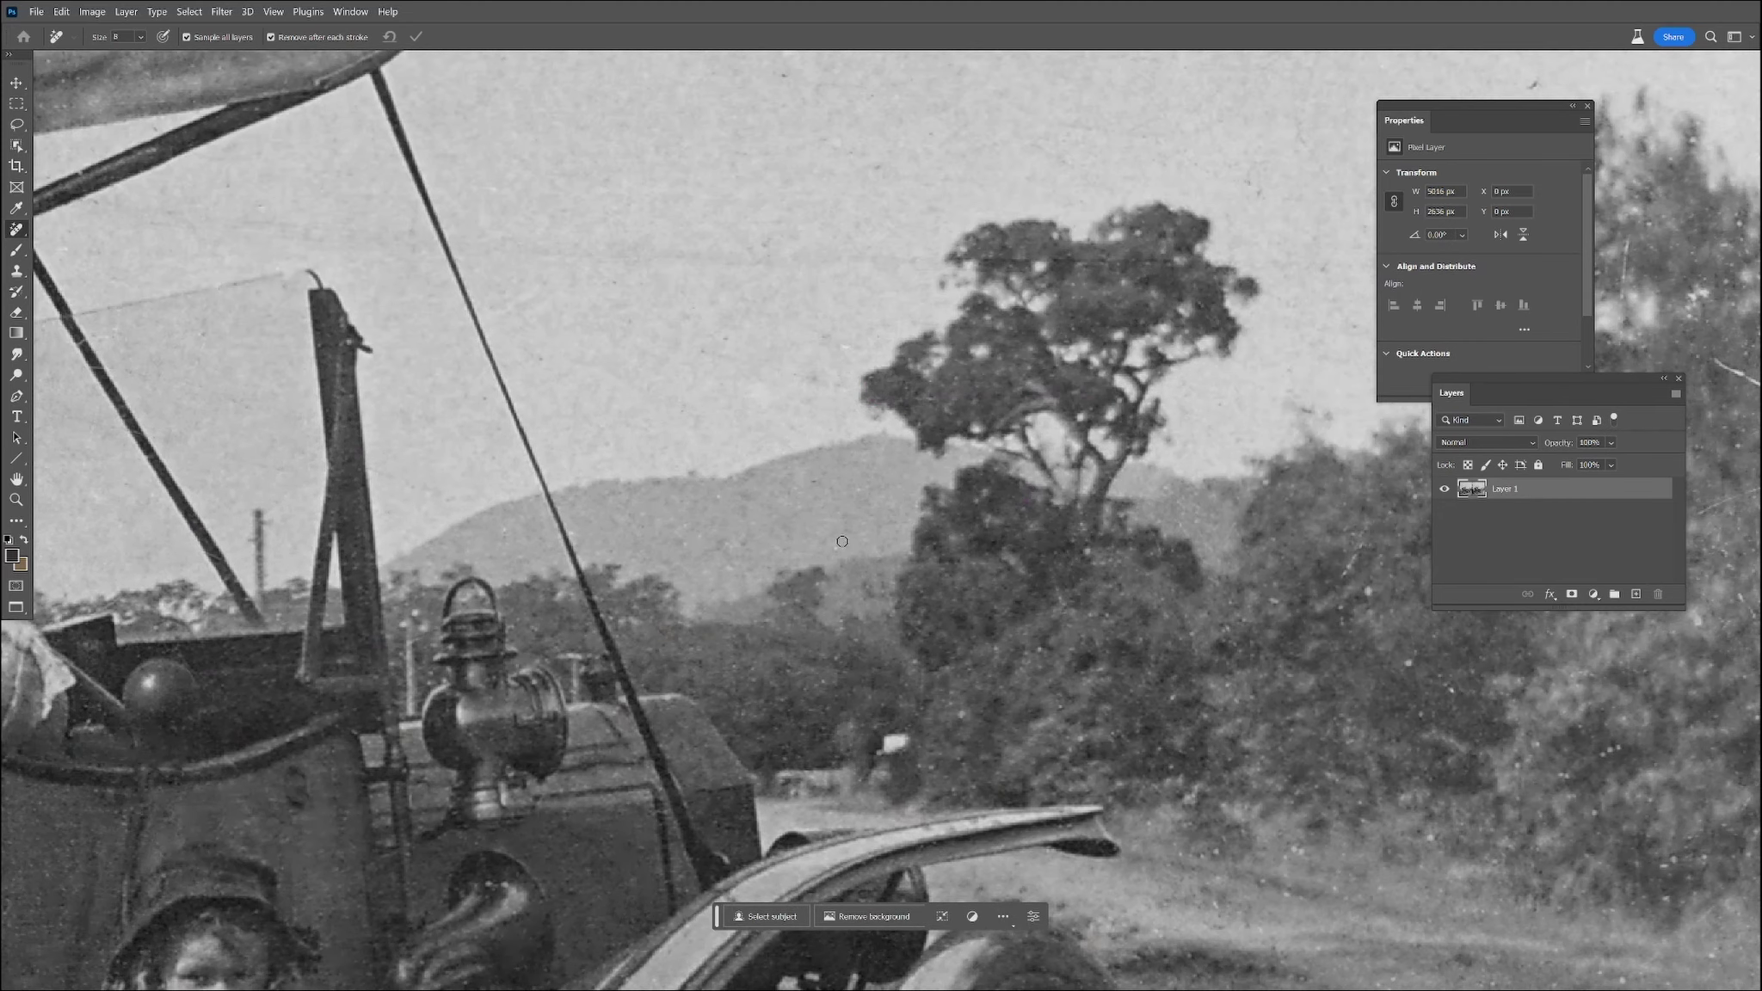
pyautogui.click(839, 338)
pyautogui.moveTo(1361, 547); pyautogui.dragTo(1343, 577)
pyautogui.click(1368, 592)
pyautogui.click(1161, 752)
# Remove the white scratch in the sky and the specks in the tree and bushes near the photo's outer edge
pyautogui.moveTo(1465, 820)
pyautogui.mouseDown()
pyautogui.moveTo(979, 677)
pyautogui.moveTo(877, 698)
pyautogui.mouseUp()
pyautogui.moveTo(1124, 240); pyautogui.dragTo(1177, 267)
pyautogui.moveTo(1108, 394); pyautogui.dragTo(1122, 386)
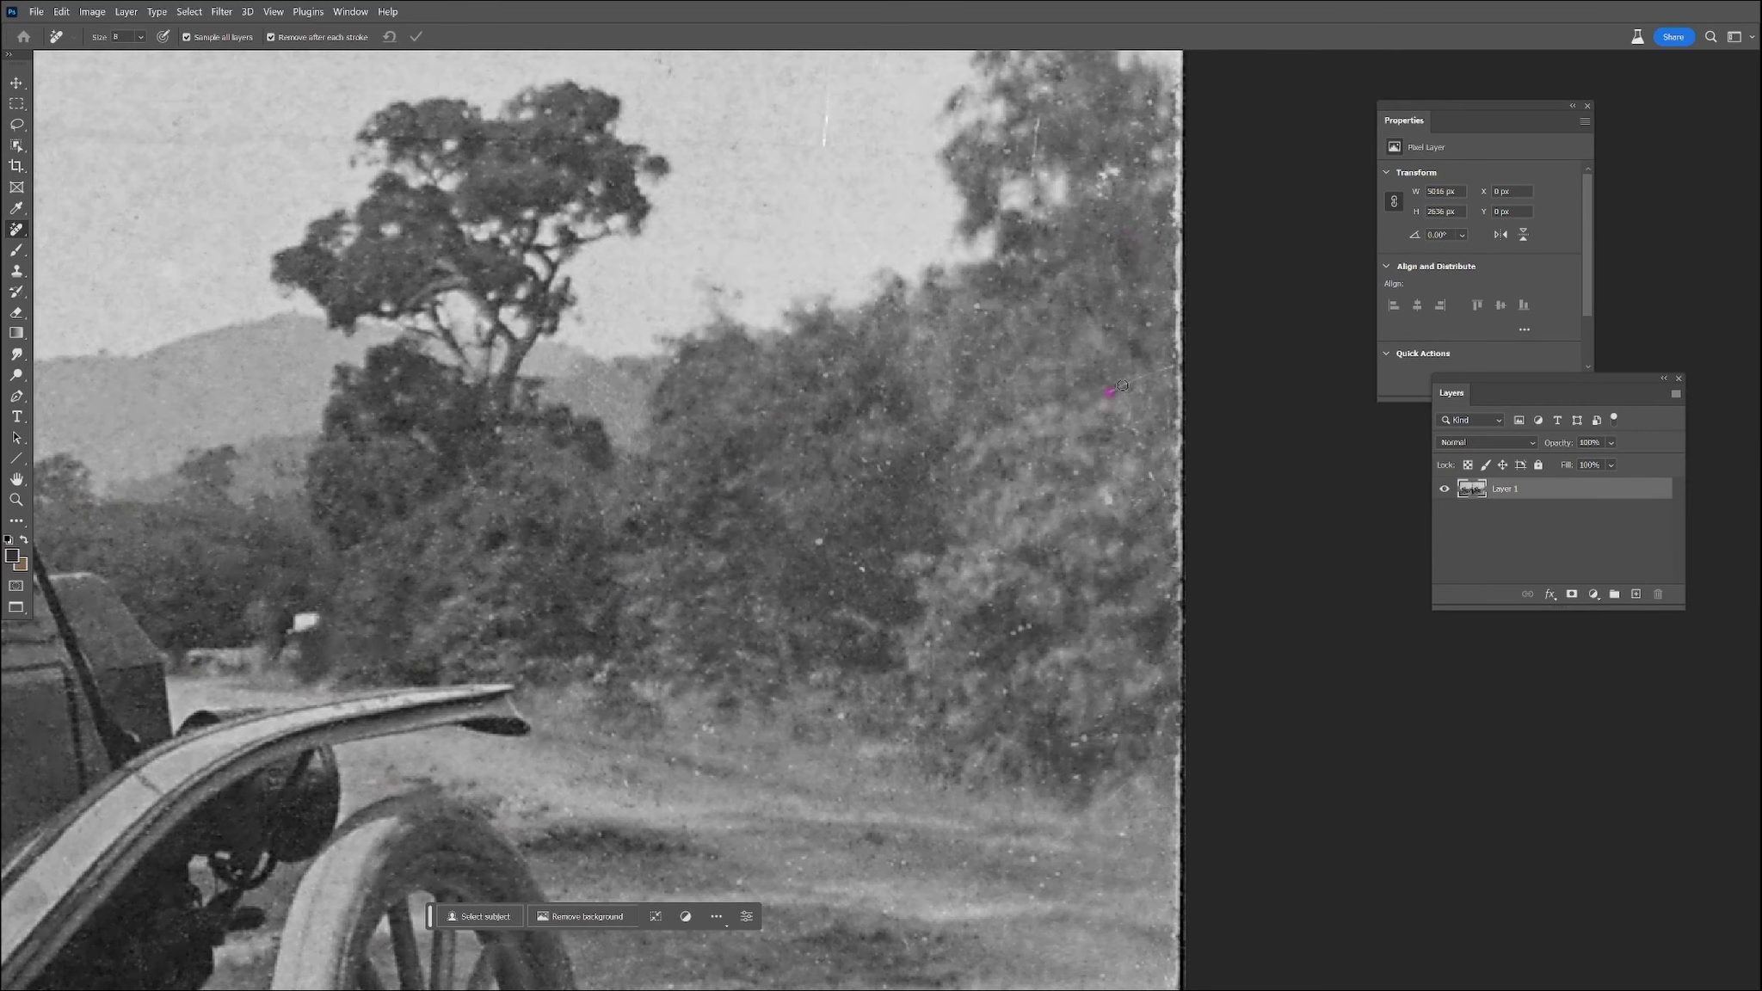
pyautogui.moveTo(823, 73); pyautogui.dragTo(823, 177)
pyautogui.click(732, 150)
pyautogui.moveTo(560, 809); pyautogui.dragTo(576, 820)
pyautogui.click(780, 569)
pyautogui.click(1104, 191)
pyautogui.moveTo(1175, 180)
pyautogui.mouseDown()
pyautogui.moveTo(1175, 652)
pyautogui.moveTo(1204, 649)
pyautogui.mouseUp()
# Remove dust specks from the dirt road beyond the front wheel
pyautogui.press('z')
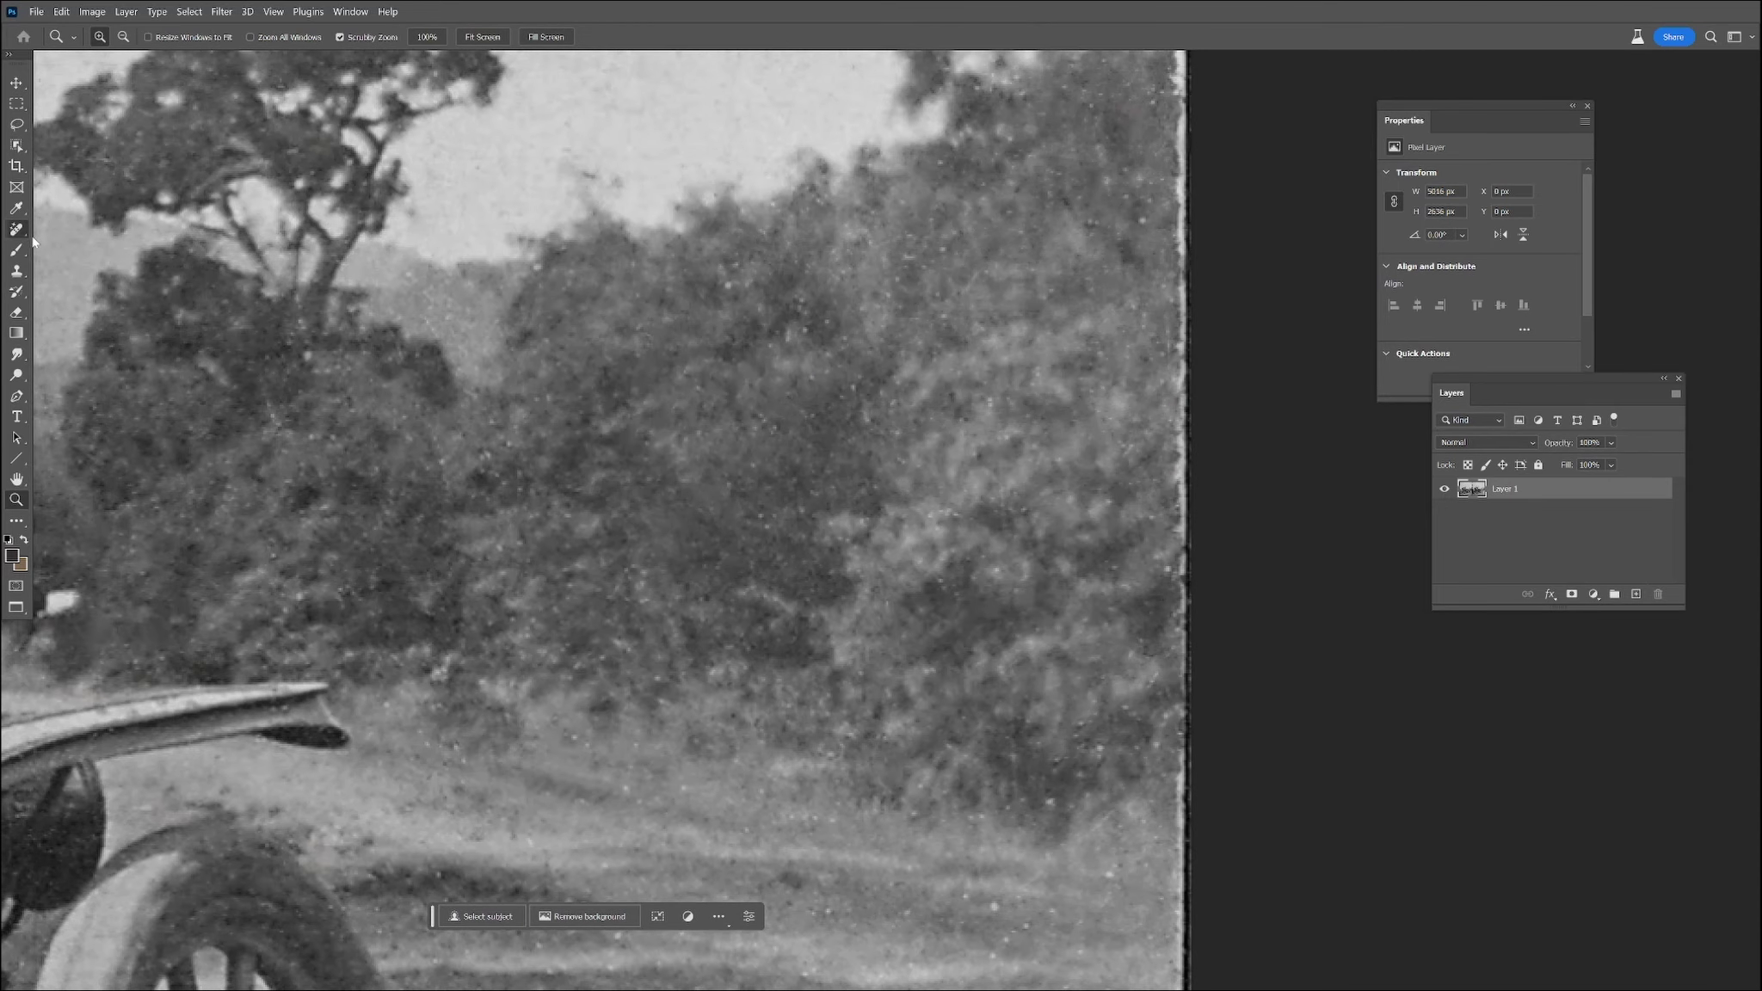
pyautogui.moveTo(1124, 733); pyautogui.dragTo(1112, 432)
pyautogui.moveTo(982, 615); pyautogui.dragTo(986, 635)
pyautogui.click(762, 584)
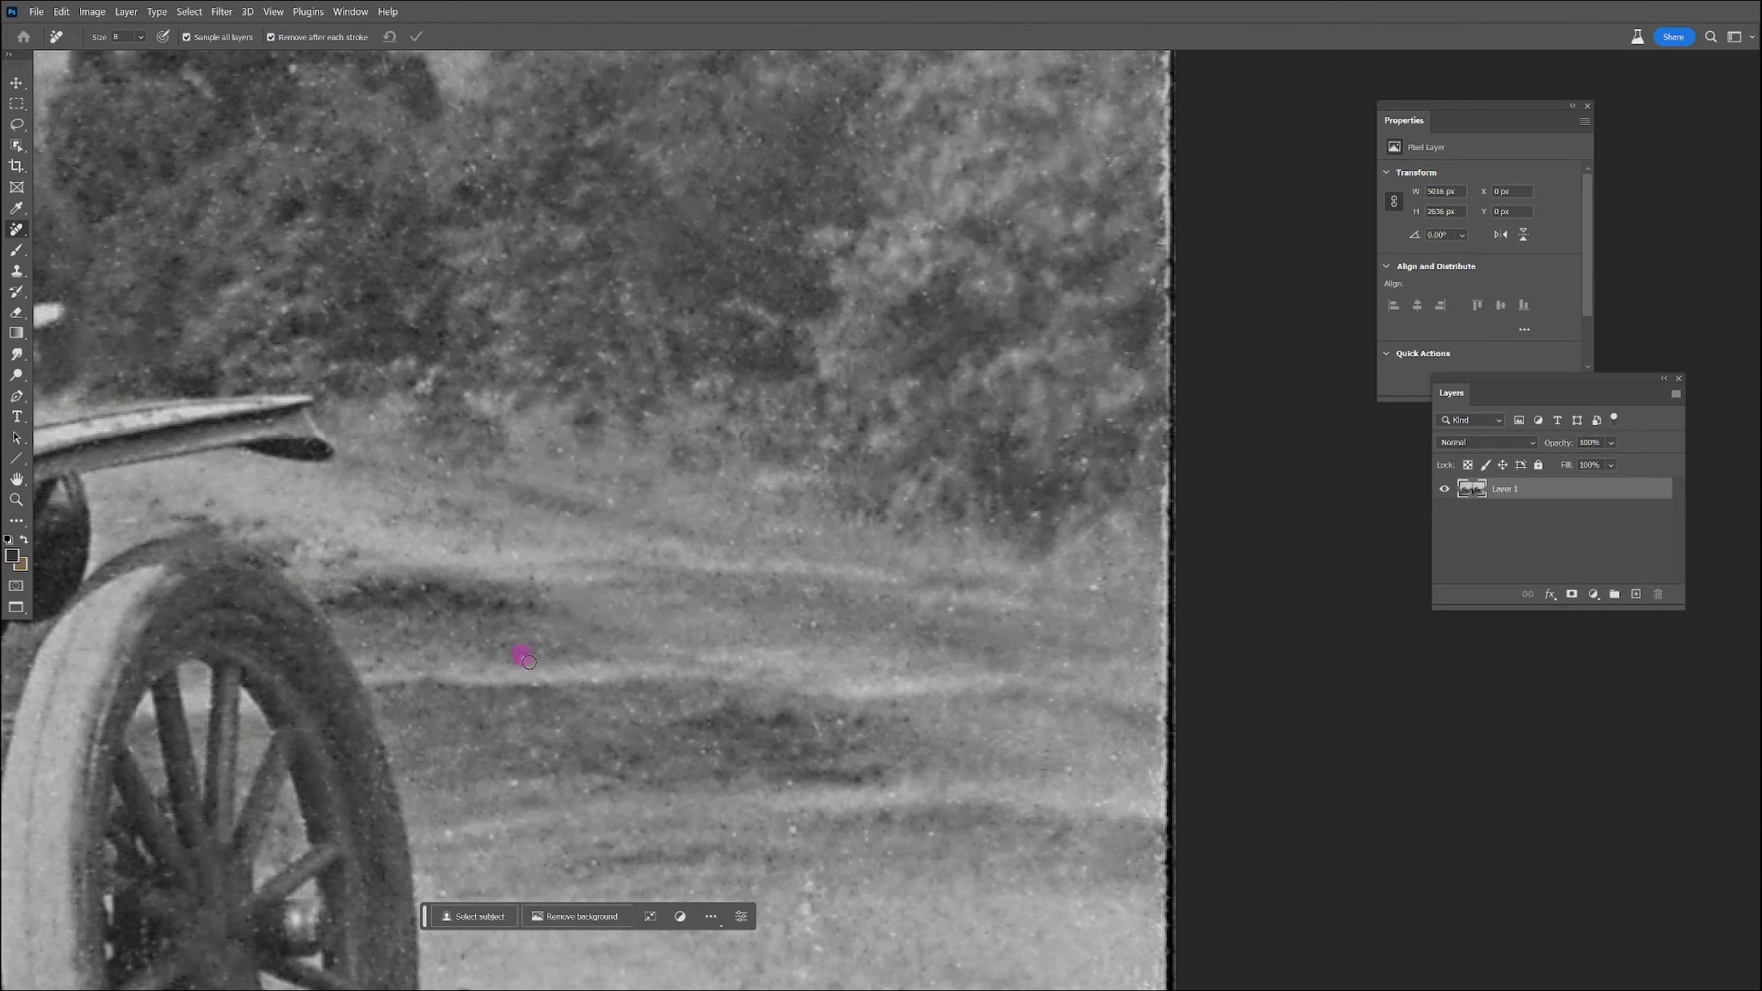
pyautogui.click(865, 836)
pyautogui.click(450, 821)
pyautogui.click(815, 587)
# Remove specks along the boundary between the bushes and the road, including the bright spots beside the fender
pyautogui.click(794, 525)
pyautogui.click(641, 385)
pyautogui.click(393, 476)
pyautogui.click(934, 231)
pyautogui.click(1086, 465)
pyautogui.click(1077, 547)
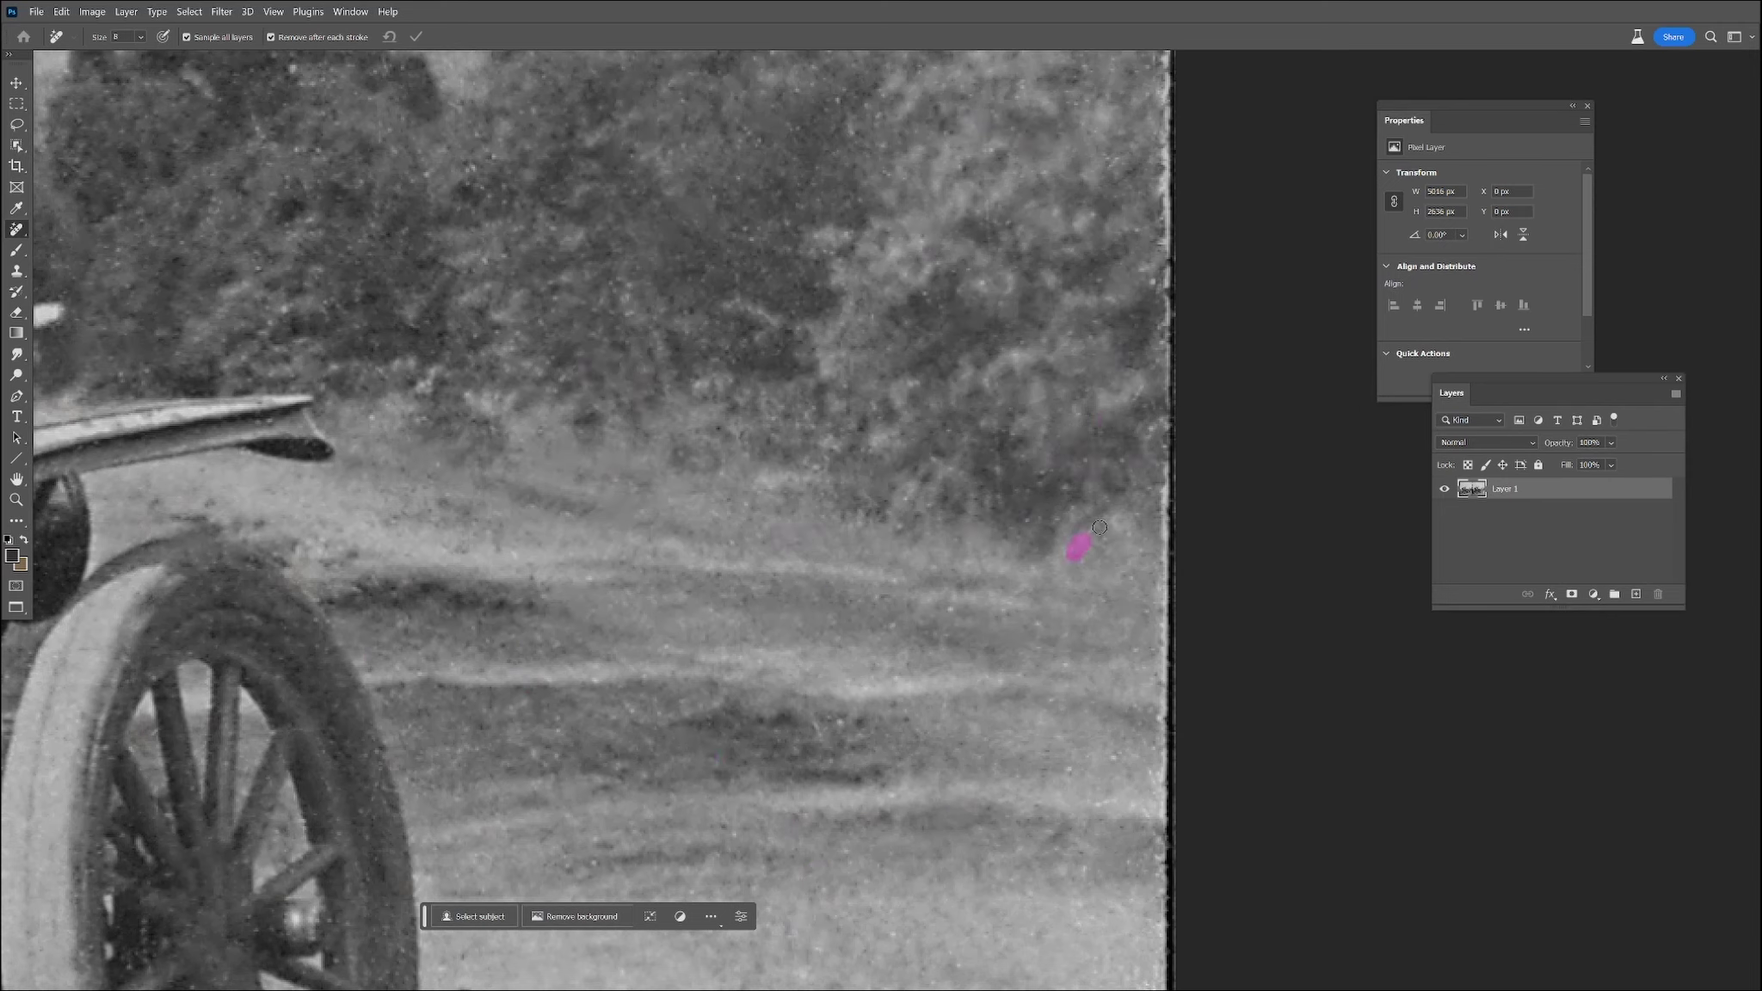
# Remove marks from the road beside the front wheel and around the tip of its shadow
pyautogui.moveTo(811, 710)
pyautogui.mouseDown()
pyautogui.moveTo(823, 751)
pyautogui.moveTo(974, 204)
pyautogui.mouseUp()
pyautogui.moveTo(1279, 473); pyautogui.dragTo(1273, 545)
pyautogui.moveTo(1308, 434); pyautogui.dragTo(1307, 465)
pyautogui.moveTo(1109, 762); pyautogui.dragTo(1099, 816)
pyautogui.click(992, 695)
pyautogui.click(967, 523)
pyautogui.moveTo(908, 526); pyautogui.dragTo(902, 547)
pyautogui.click(557, 738)
pyautogui.click(764, 703)
pyautogui.click(886, 847)
# Remove dust marks from the gravel below the front wheel, its shadow and the edges of its tyre
pyautogui.moveTo(949, 757); pyautogui.dragTo(1206, 373)
pyautogui.click(505, 476)
pyautogui.moveTo(492, 517); pyautogui.dragTo(512, 526)
pyautogui.click(791, 585)
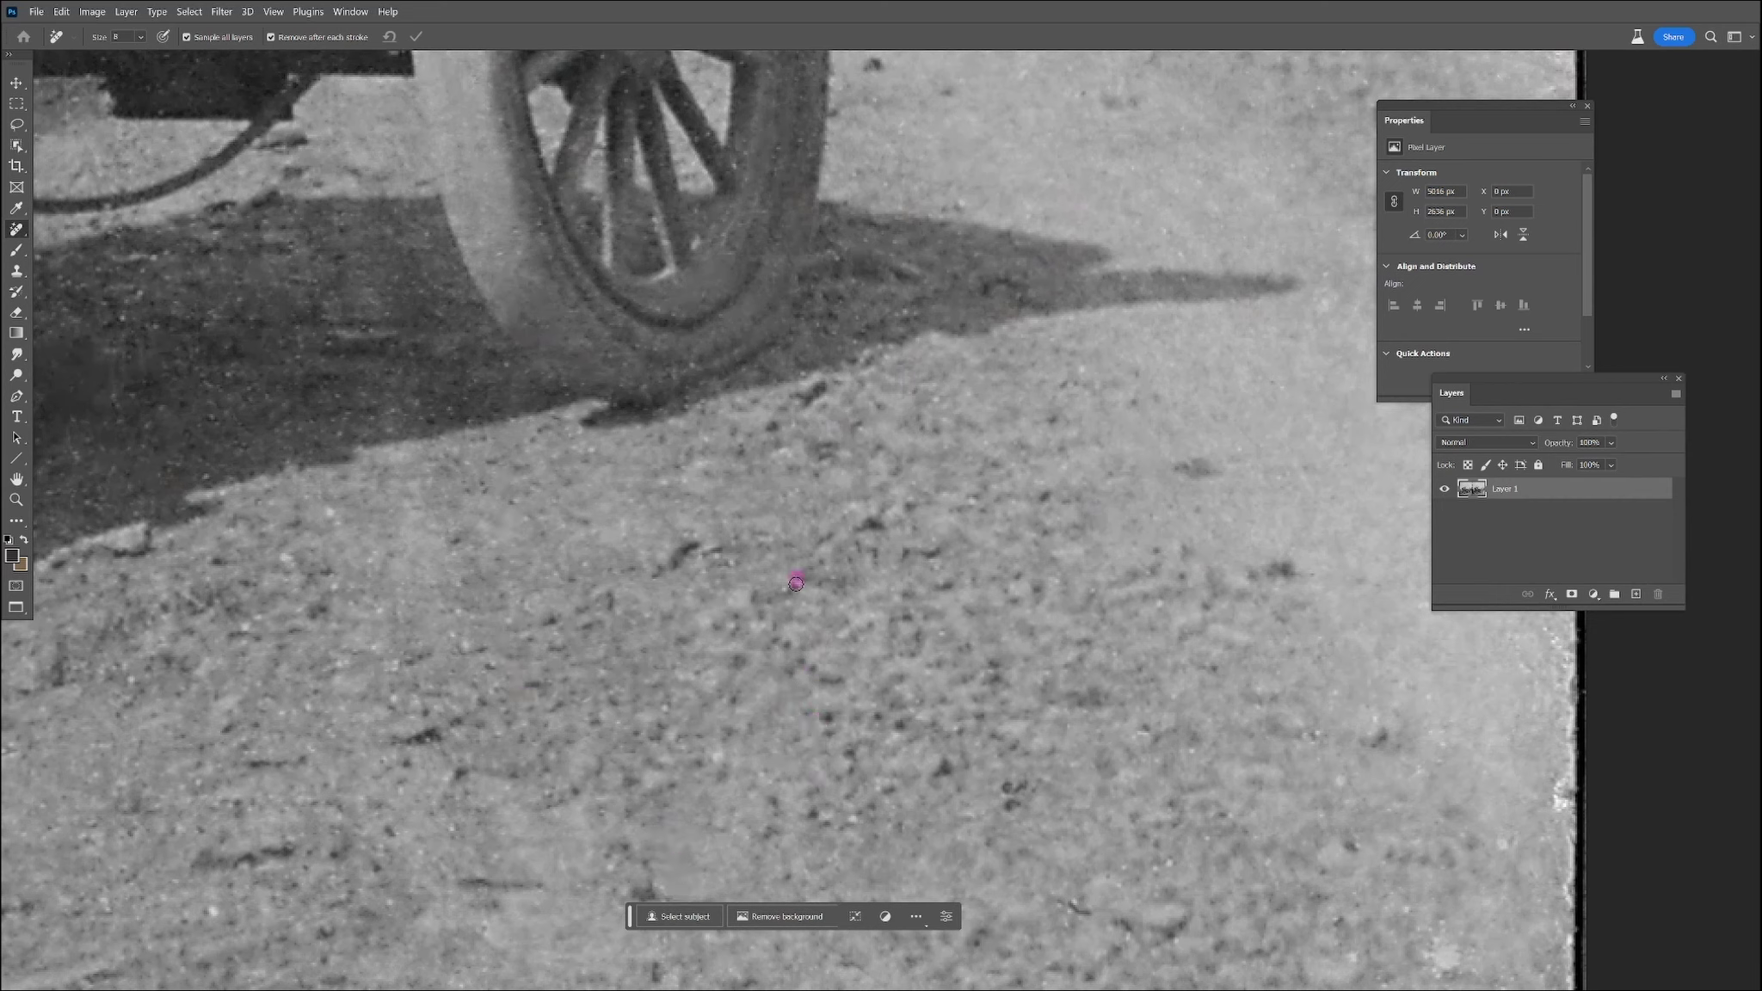
pyautogui.click(1013, 786)
pyautogui.click(1379, 740)
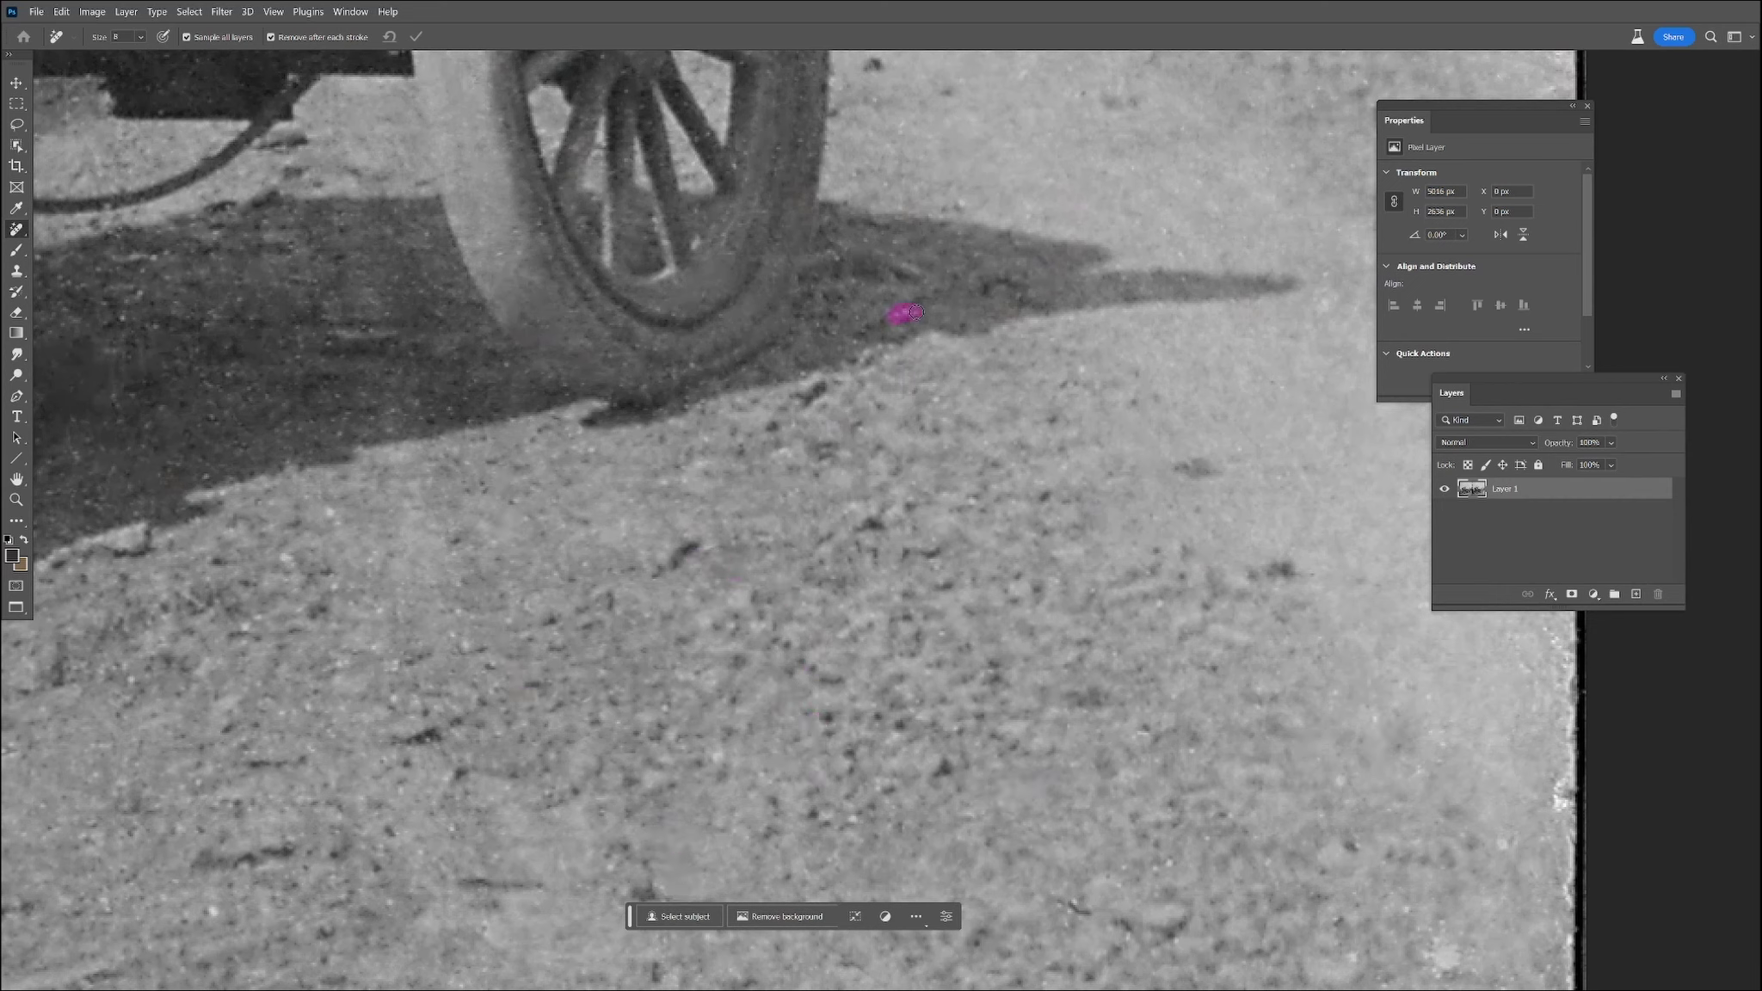
pyautogui.click(761, 214)
pyautogui.click(503, 255)
# Remove the scratches across the near rear tyre and the specks on the body and fender above it
pyautogui.scroll(-5, 547, 386)
pyautogui.moveTo(541, 370); pyautogui.dragTo(834, 585)
pyautogui.moveTo(306, 589); pyautogui.dragTo(1053, 471)
pyautogui.scroll(3, 917, 679)
pyautogui.moveTo(813, 314); pyautogui.dragTo(831, 320)
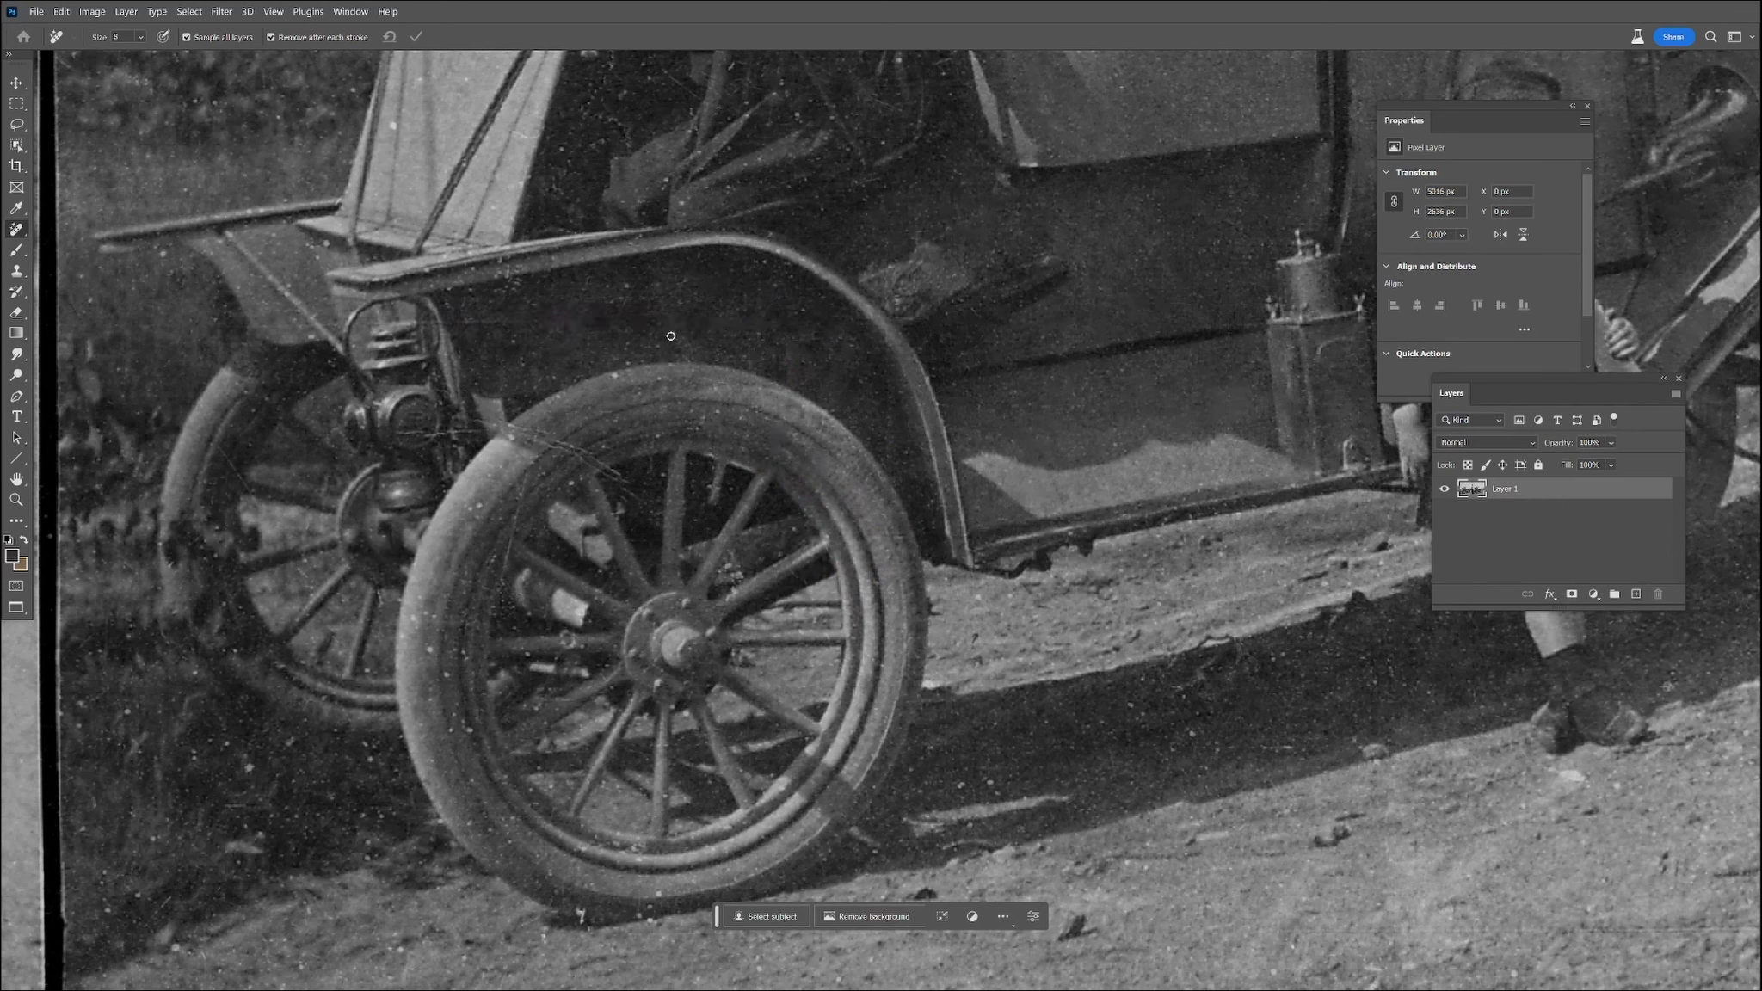
pyautogui.moveTo(446, 290); pyautogui.dragTo(458, 294)
pyautogui.moveTo(512, 435)
pyautogui.mouseDown()
pyautogui.moveTo(546, 434)
pyautogui.moveTo(579, 480)
pyautogui.mouseUp()
pyautogui.moveTo(688, 432); pyautogui.dragTo(715, 412)
pyautogui.moveTo(497, 594); pyautogui.dragTo(499, 601)
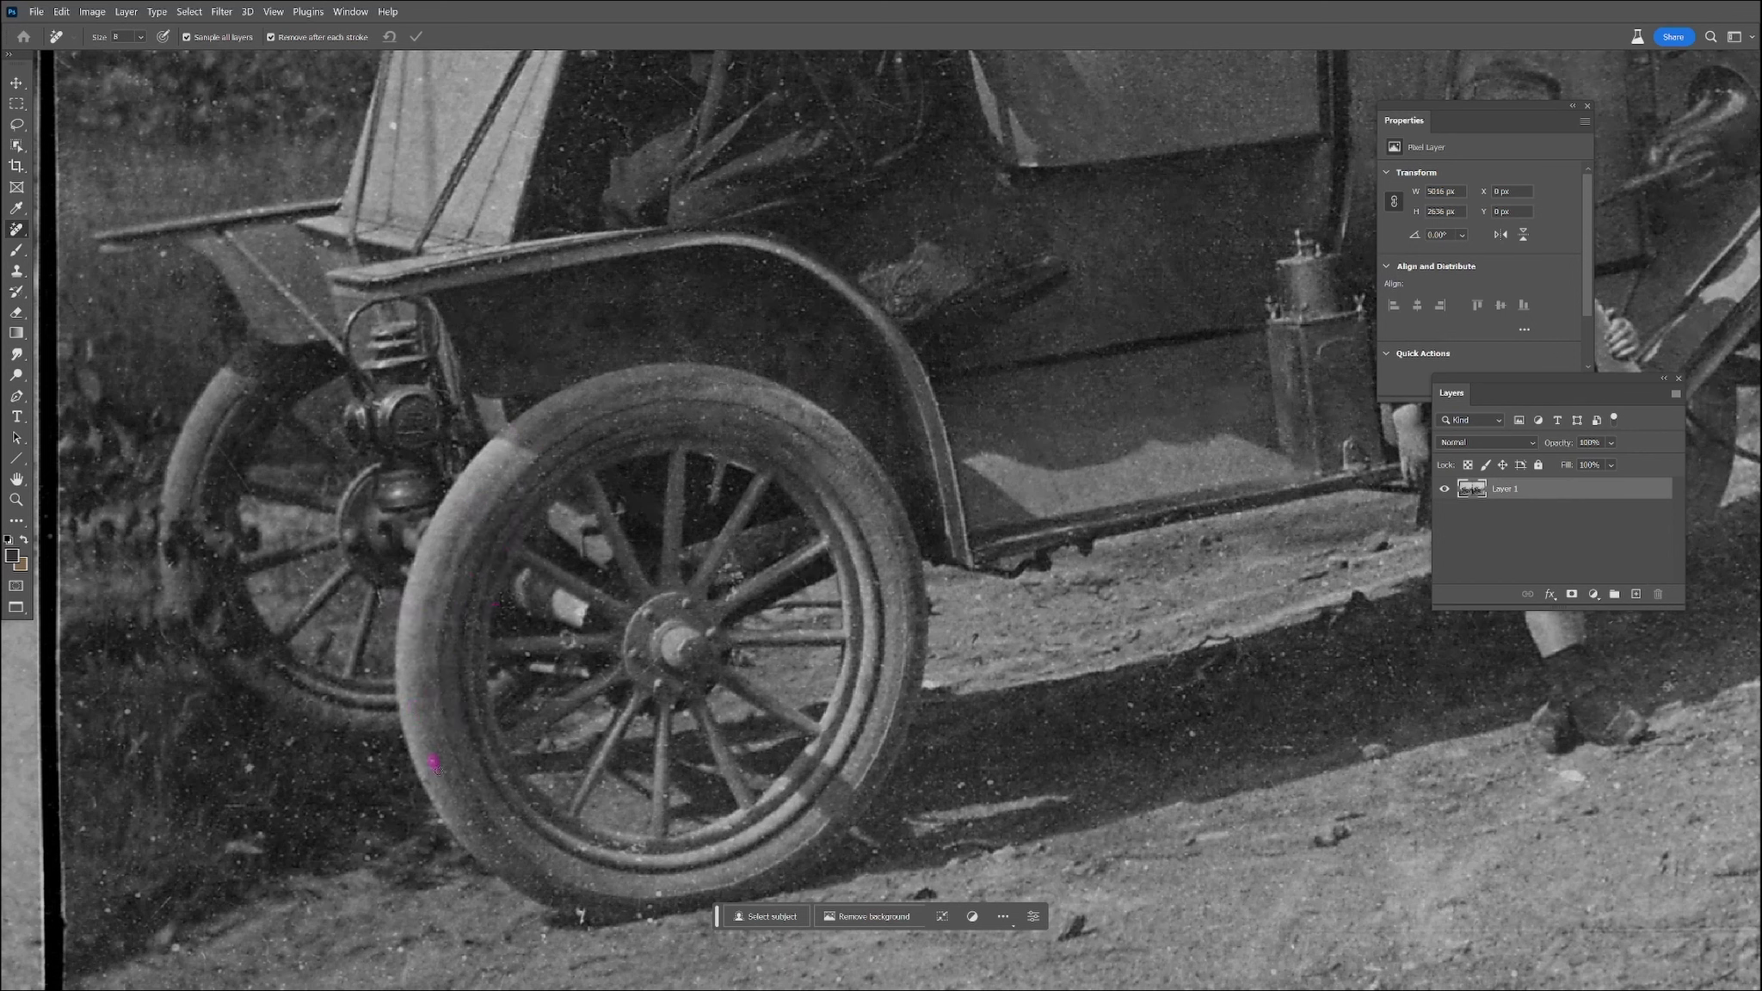
# Remove specks between the near rear wheel's spokes and along its rim and the bottom of its tyre
pyautogui.click(526, 654)
pyautogui.click(597, 596)
pyautogui.moveTo(564, 635); pyautogui.dragTo(581, 638)
pyautogui.moveTo(733, 566); pyautogui.dragTo(731, 583)
pyautogui.moveTo(576, 845); pyautogui.dragTo(591, 852)
pyautogui.click(581, 916)
pyautogui.click(591, 886)
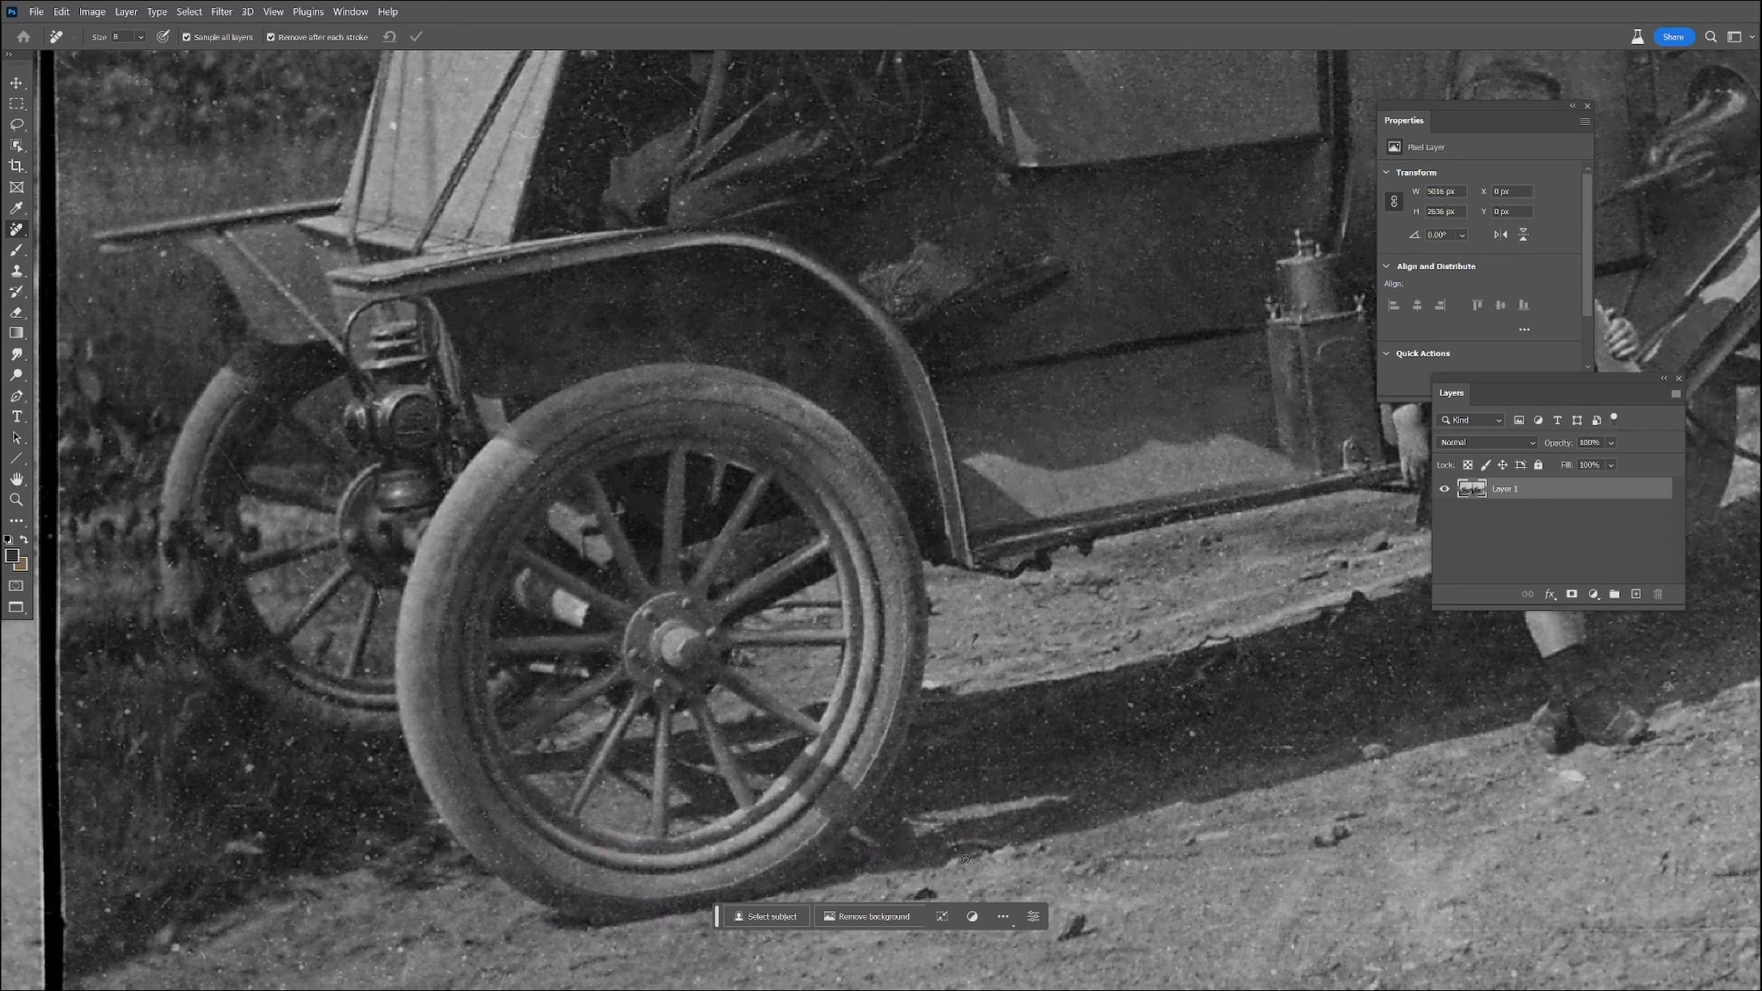
# Remove specks from the rear fender, the lamp area, the far rear wheel and the slanted canvas panel
pyautogui.moveTo(766, 274); pyautogui.dragTo(783, 260)
pyautogui.moveTo(503, 359); pyautogui.dragTo(504, 376)
pyautogui.moveTo(226, 482); pyautogui.dragTo(226, 498)
pyautogui.click(301, 660)
pyautogui.moveTo(212, 277); pyautogui.dragTo(215, 291)
pyautogui.moveTo(466, 152); pyautogui.dragTo(470, 167)
# Remove specks from the dark grass by the rear wheels, the near wheel's rim and the ground beneath the running board
pyautogui.moveTo(389, 741); pyautogui.dragTo(394, 752)
pyautogui.moveTo(243, 746); pyautogui.dragTo(246, 764)
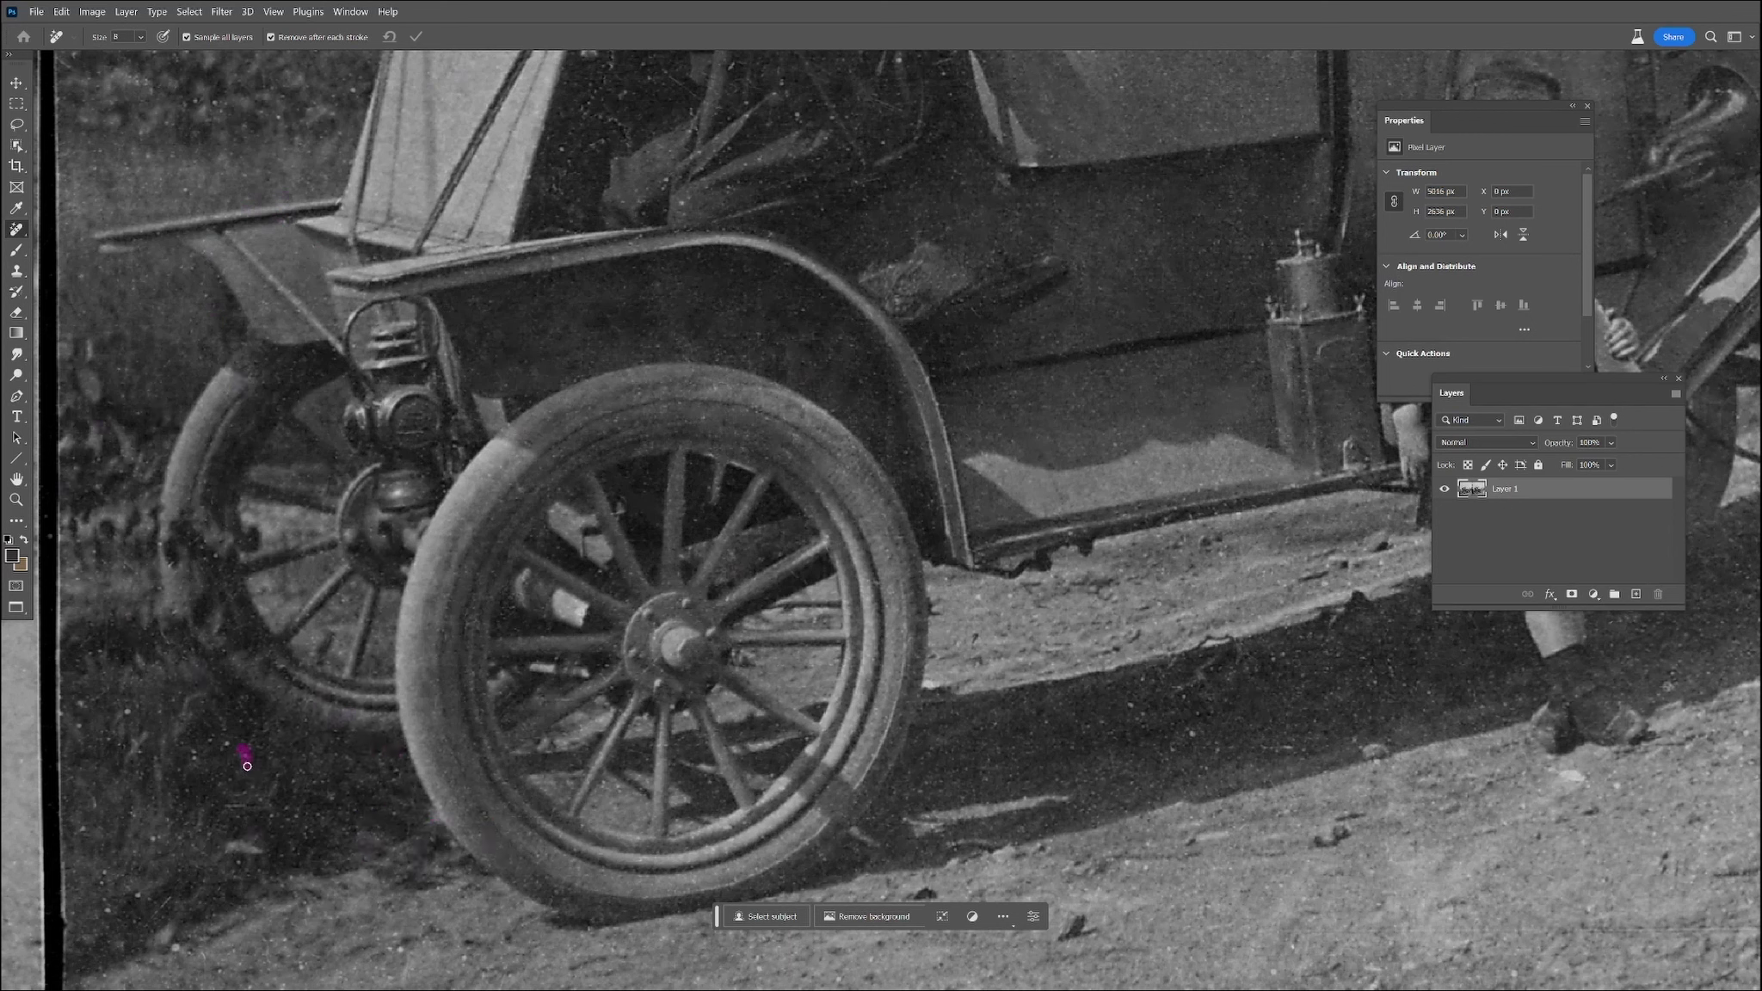
pyautogui.moveTo(171, 818); pyautogui.dragTo(175, 828)
pyautogui.moveTo(288, 871); pyautogui.dragTo(292, 887)
pyautogui.click(400, 947)
pyautogui.click(611, 809)
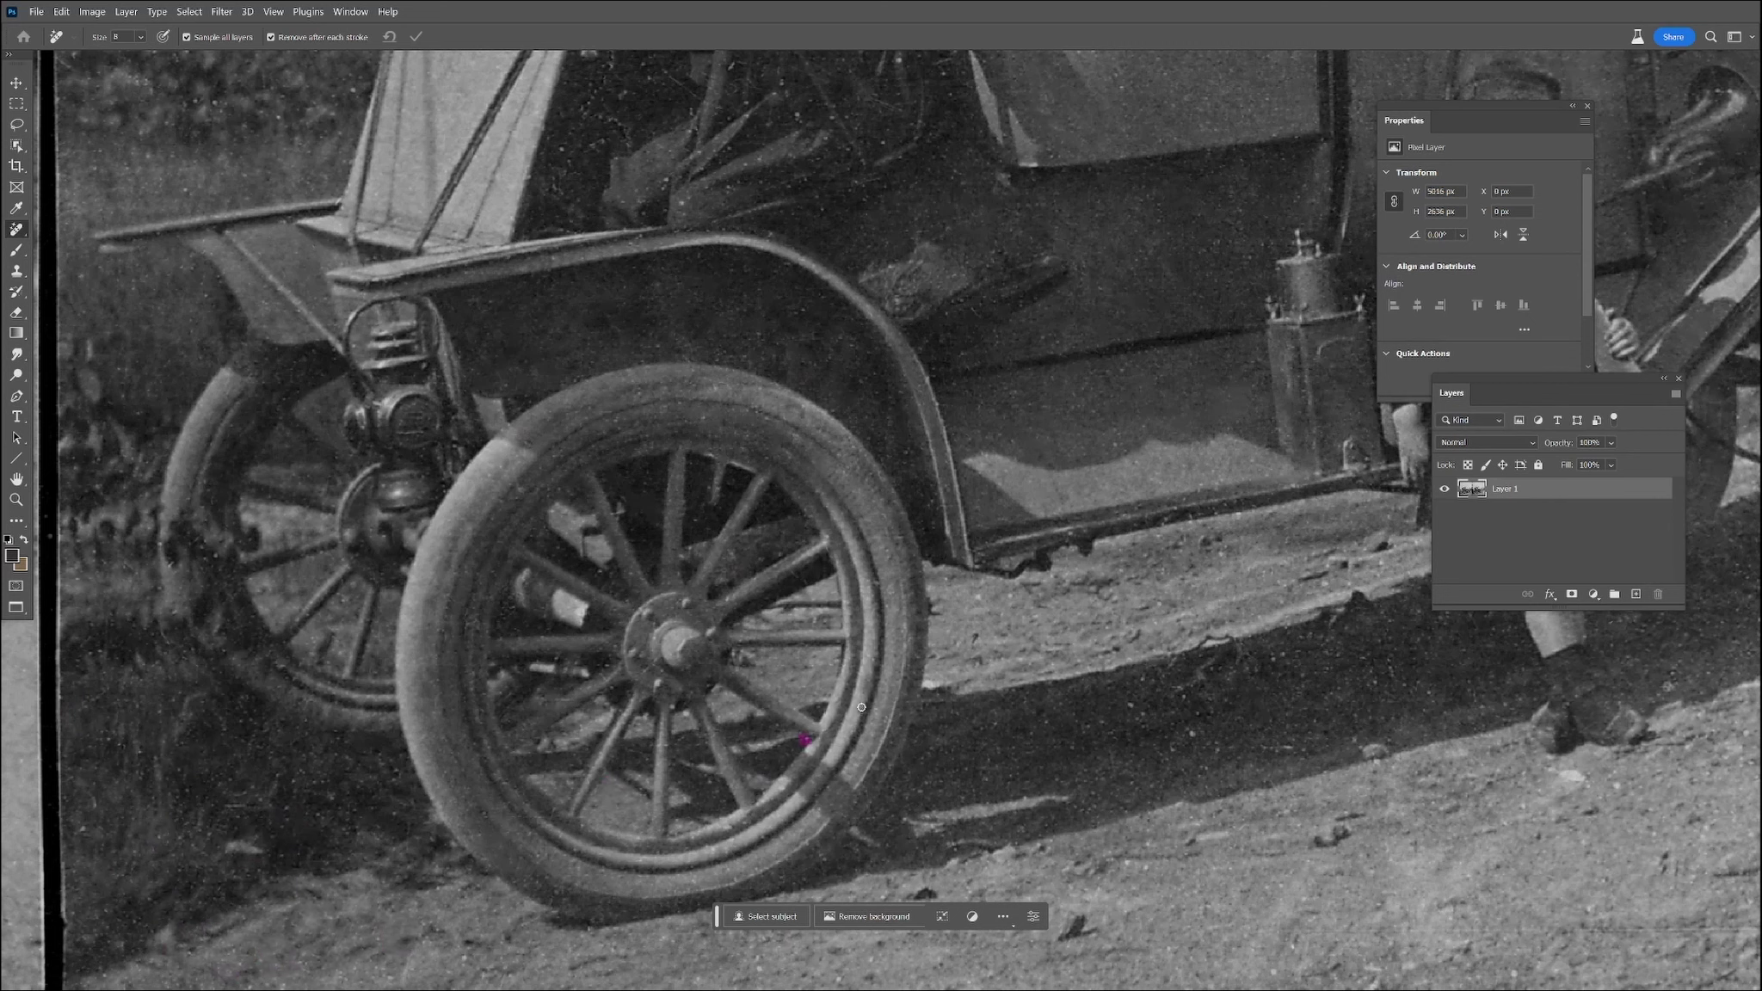
pyautogui.scroll(-1, 685, 572)
pyautogui.click(1381, 551)
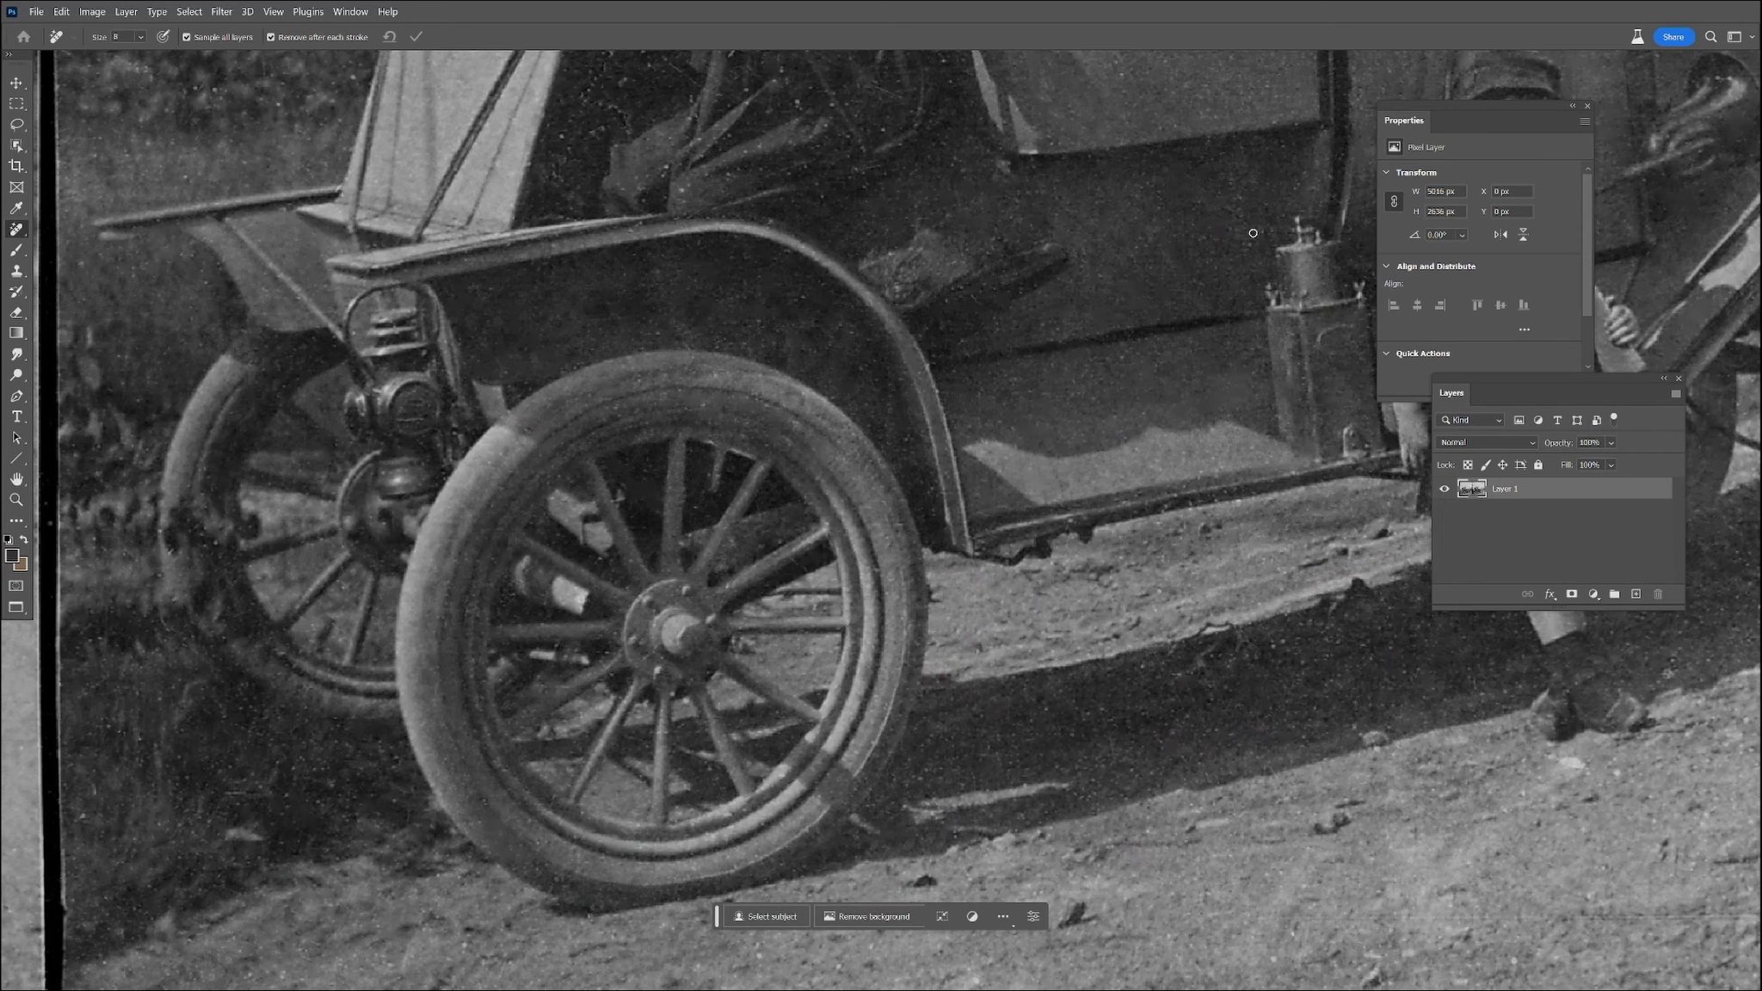
# Remove the specks and light scratches from the seated girl's dress and the dark folds of her skirt
pyautogui.scroll(-5, 1195, 311)
pyautogui.moveTo(1030, 197); pyautogui.dragTo(724, 484)
pyautogui.moveTo(535, 425); pyautogui.dragTo(578, 486)
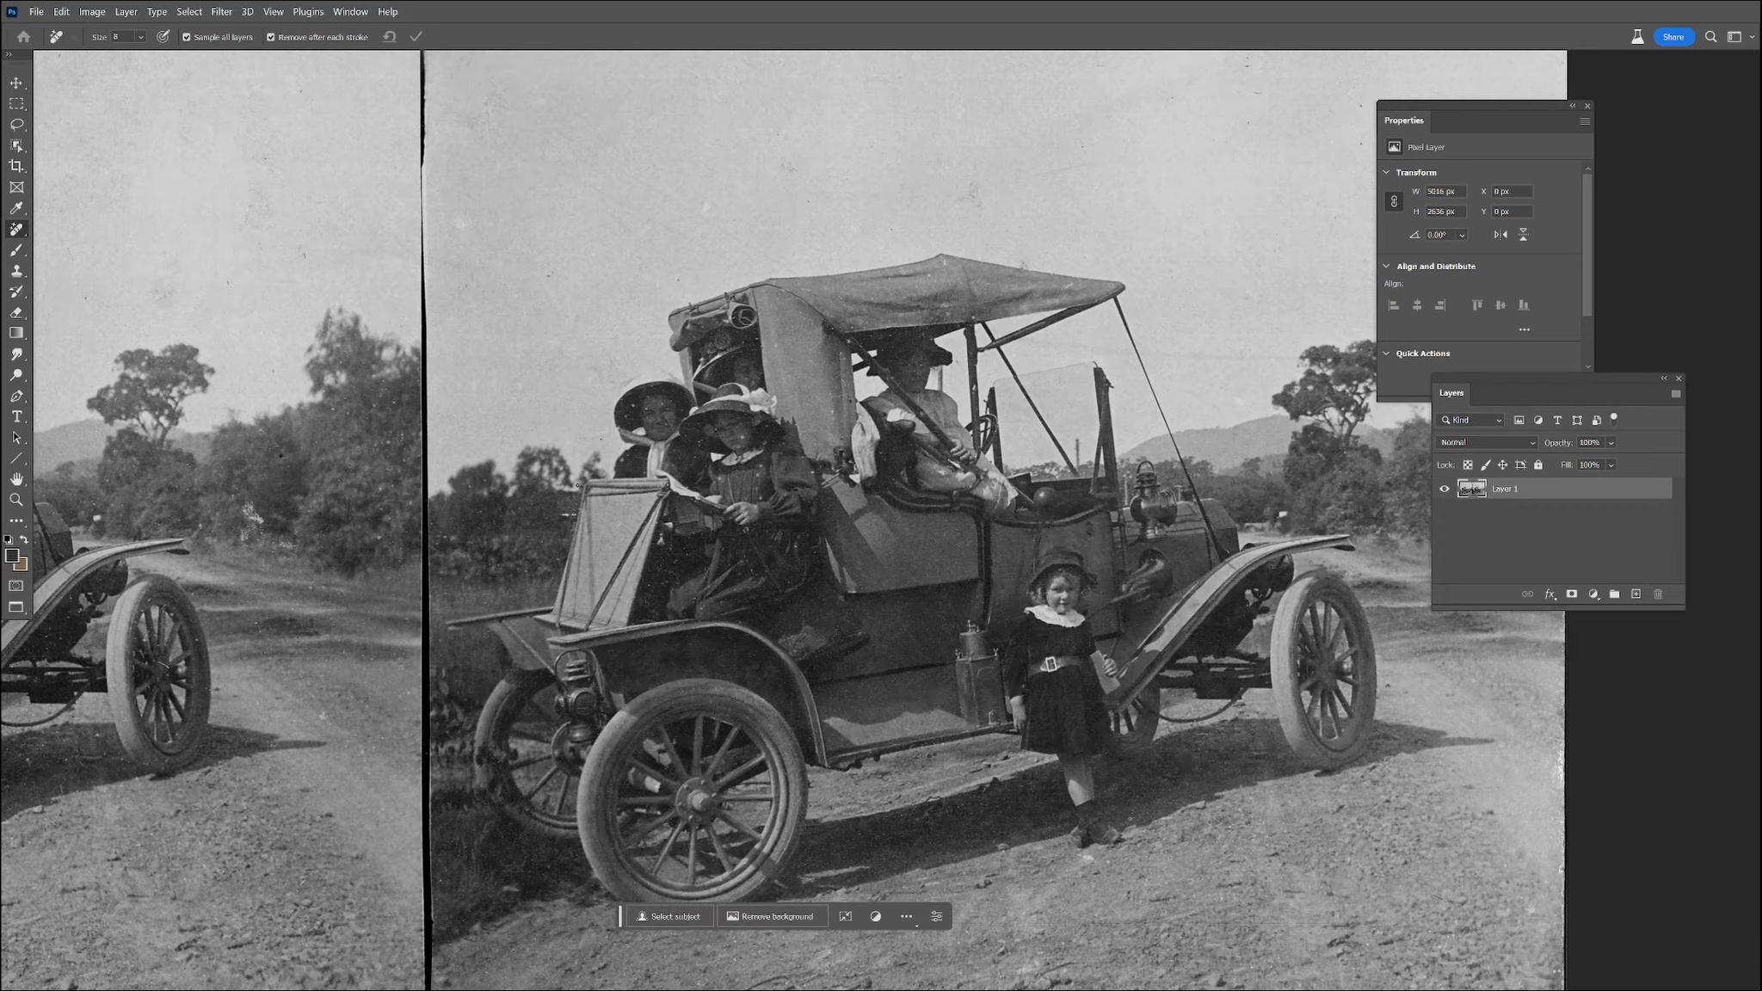
pyautogui.scroll(4, 577, 486)
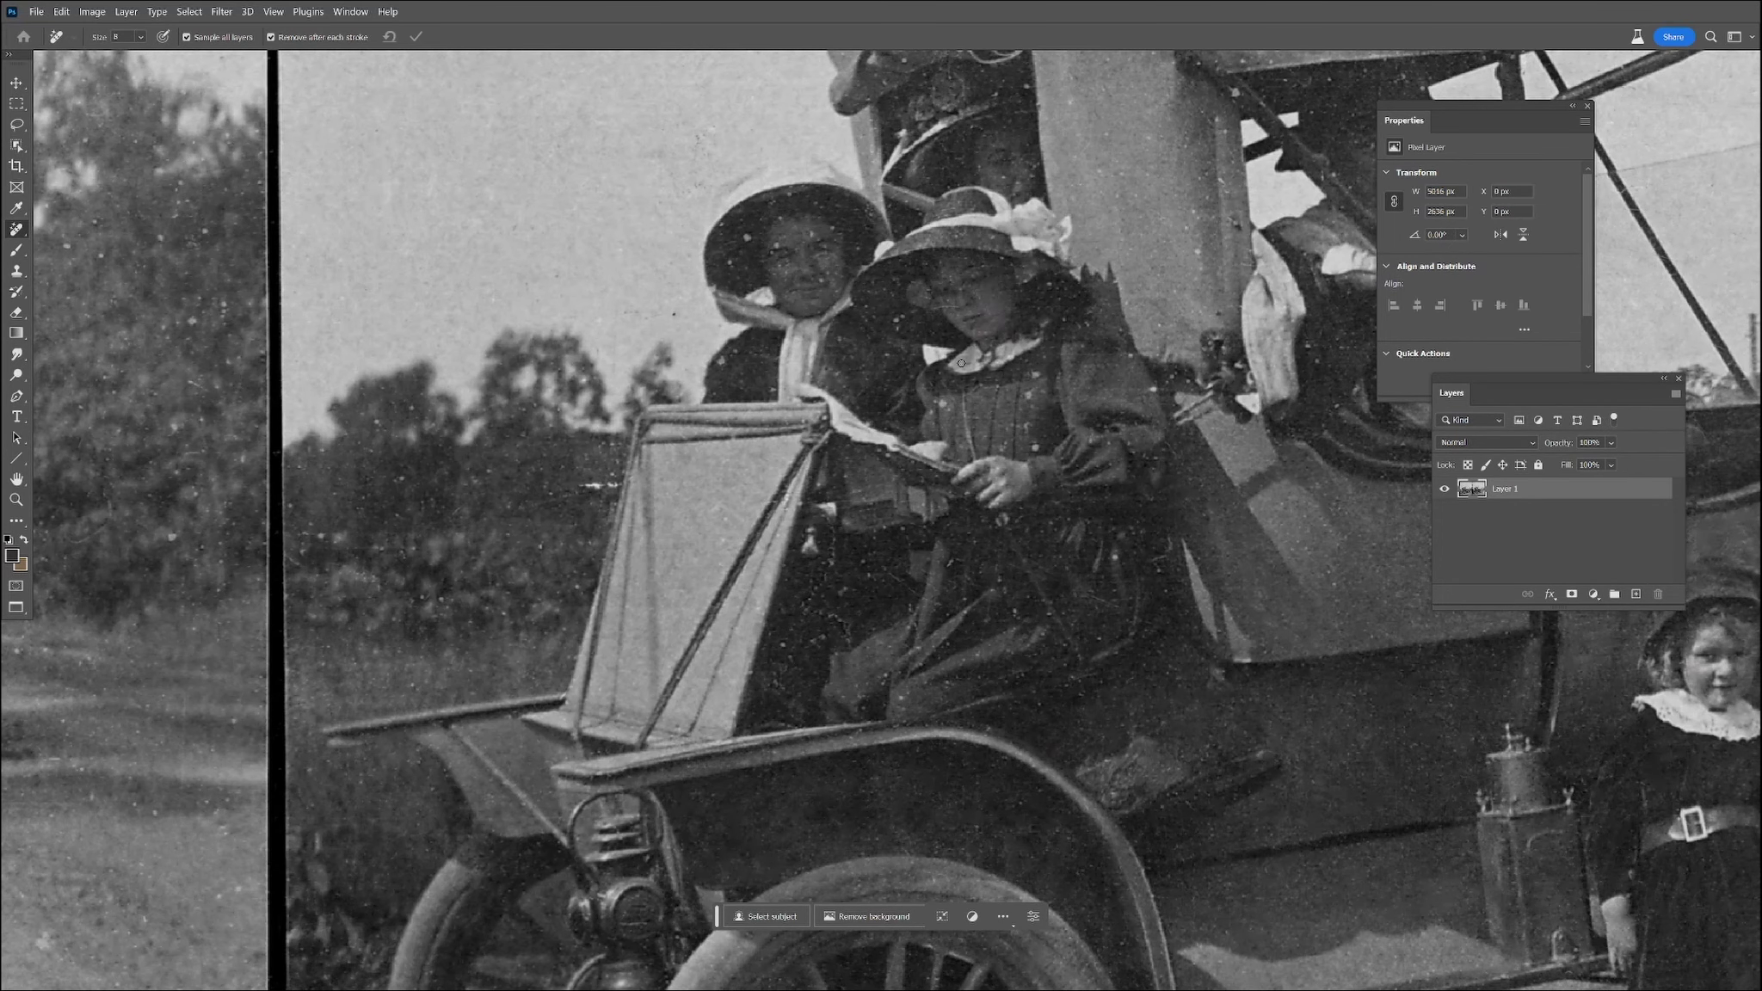
pyautogui.moveTo(1035, 420); pyautogui.dragTo(1034, 409)
pyautogui.moveTo(1024, 604); pyautogui.dragTo(1019, 623)
pyautogui.moveTo(823, 563); pyautogui.dragTo(826, 580)
pyautogui.moveTo(1099, 593); pyautogui.dragTo(1120, 600)
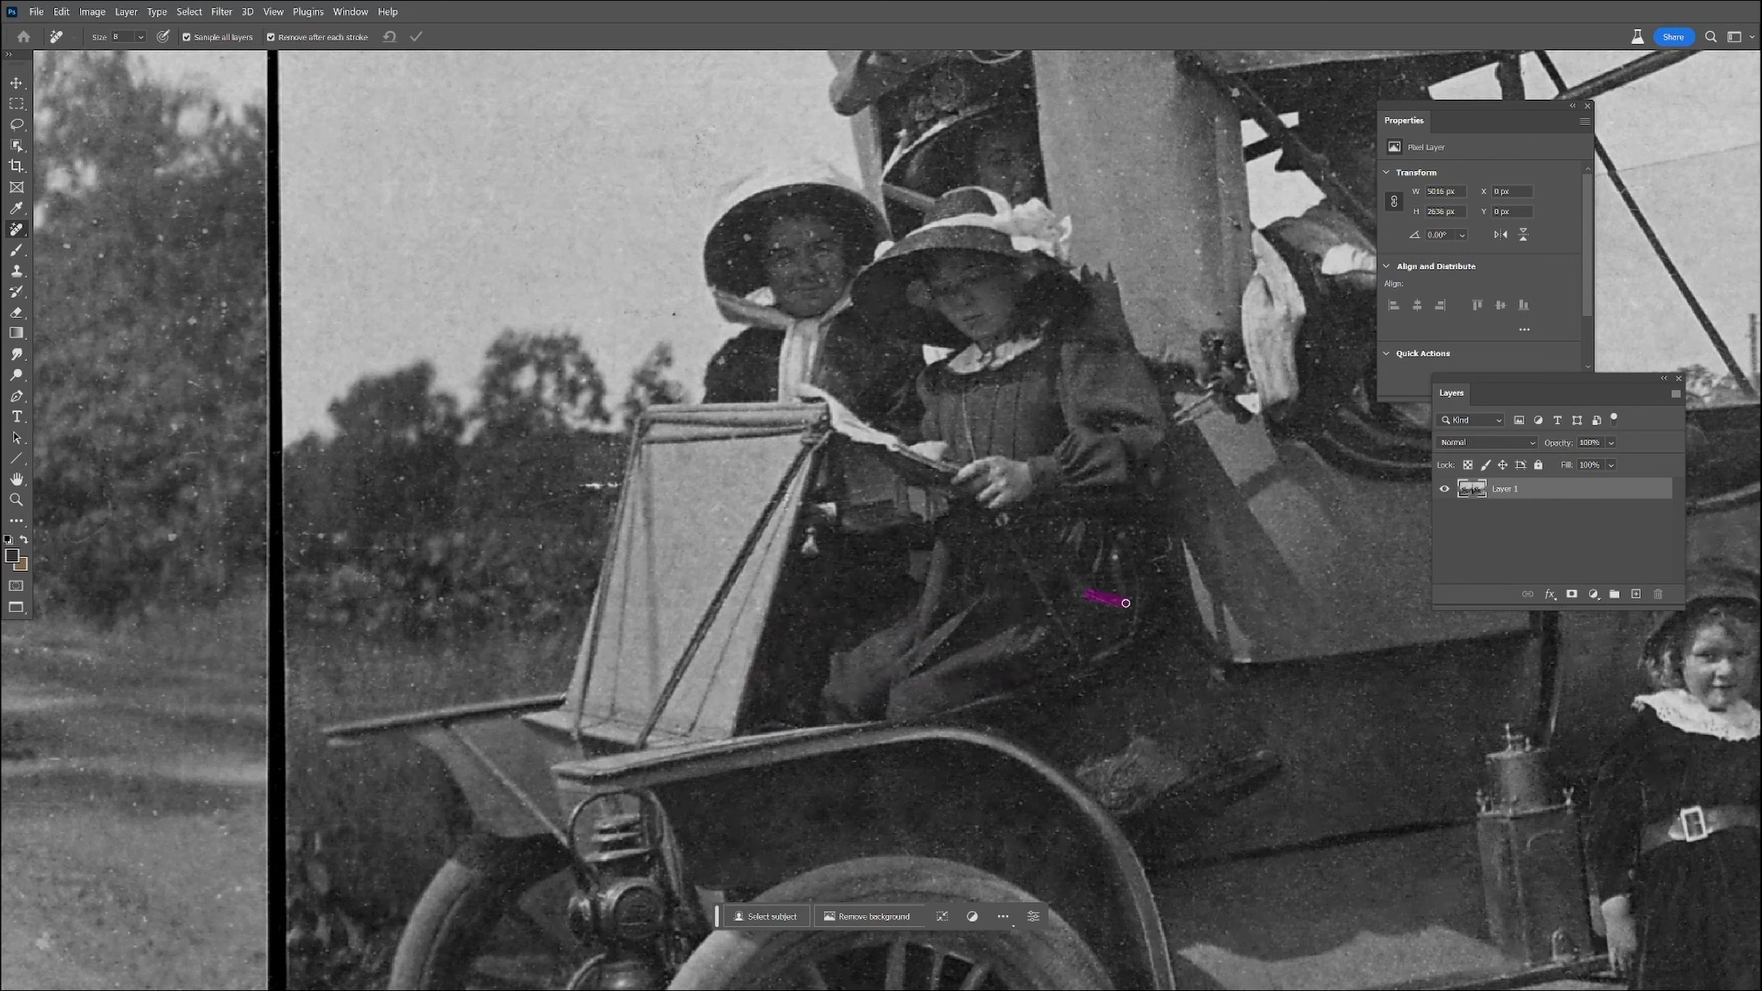
pyautogui.moveTo(942, 654); pyautogui.dragTo(916, 670)
pyautogui.moveTo(1115, 558); pyautogui.dragTo(1134, 553)
pyautogui.moveTo(989, 728); pyautogui.dragTo(998, 737)
pyautogui.moveTo(957, 643); pyautogui.dragTo(982, 639)
# Remove specks from the seated girl's hand and hat, the canvas behind her and the neighbouring woman's coat
pyautogui.click(989, 479)
pyautogui.moveTo(1078, 127); pyautogui.dragTo(1078, 156)
pyautogui.click(962, 201)
pyautogui.click(772, 394)
# Enlarge the brush and remove the white scratch, sky marks and specks in the trees and grass beside the slanted panel
pyautogui.press(']')
pyautogui.press(']')
pyautogui.moveTo(586, 488); pyautogui.dragTo(616, 486)
pyautogui.click(612, 443)
pyautogui.moveTo(713, 140); pyautogui.dragTo(695, 193)
pyautogui.click(383, 430)
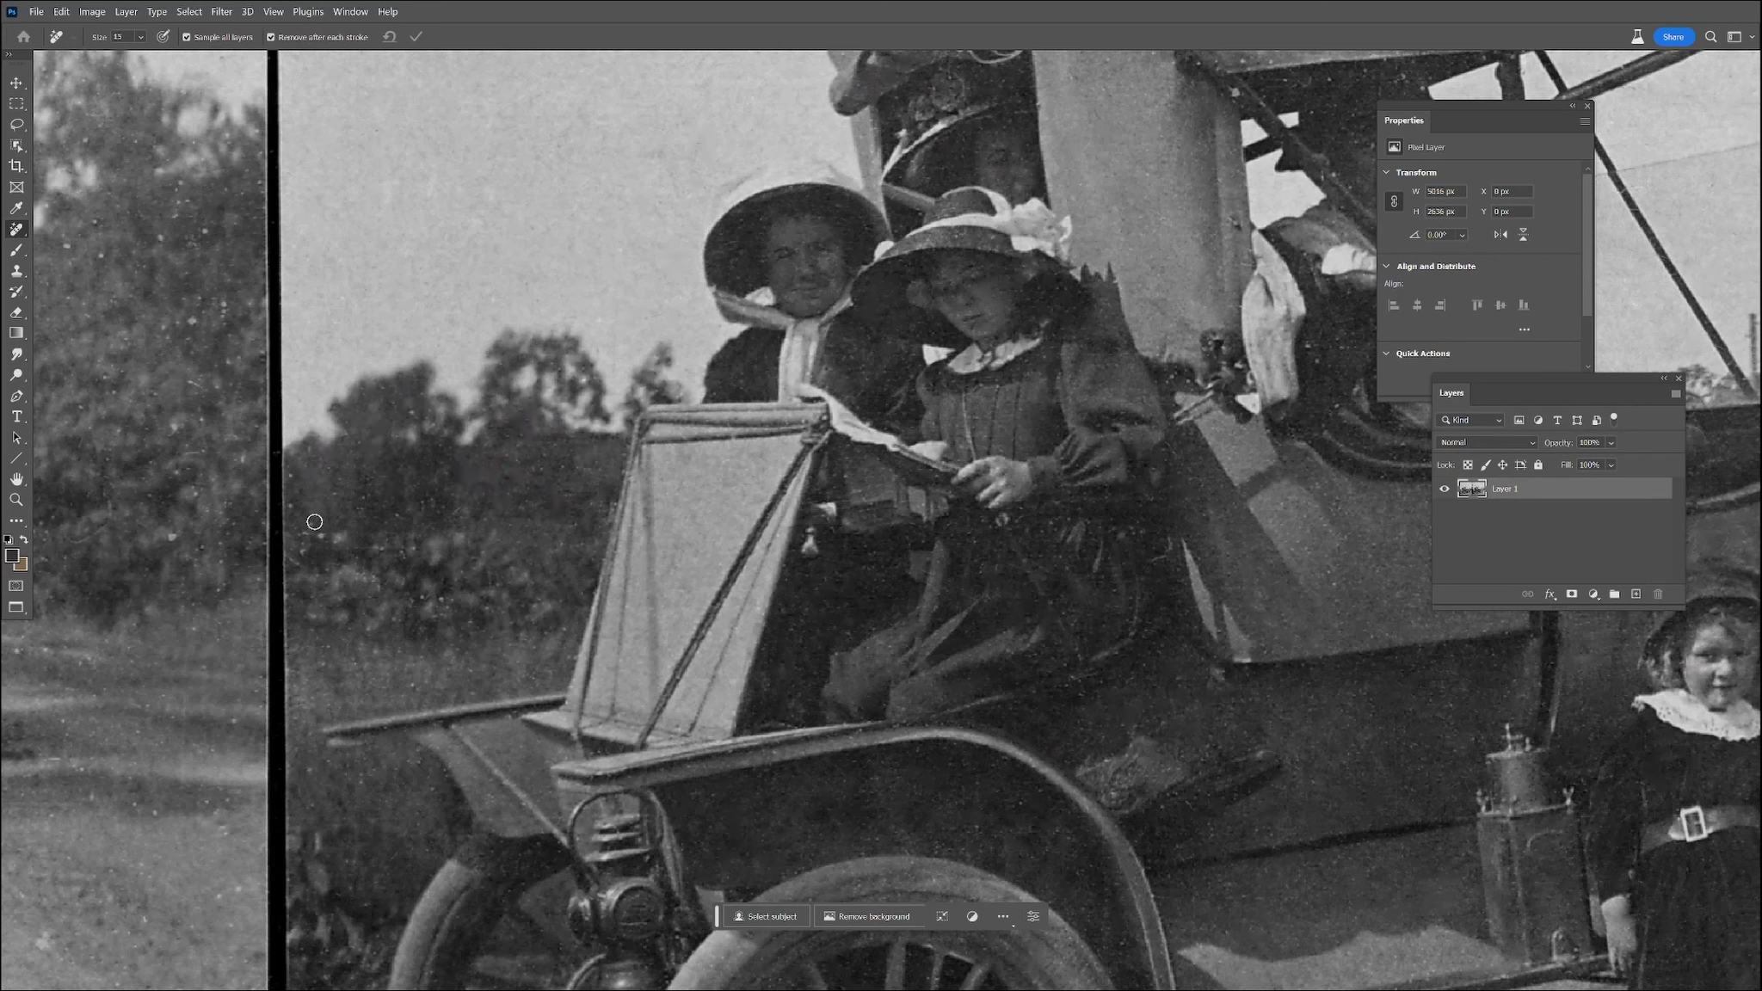
pyautogui.moveTo(440, 601); pyautogui.dragTo(440, 607)
pyautogui.click(557, 645)
# Reduce the brush size and remove the remaining specks around the seated girl's skirt and the seat below it
pyautogui.press('[')
pyautogui.press('[')
pyautogui.moveTo(1061, 561); pyautogui.dragTo(1069, 578)
pyautogui.click(1136, 525)
pyautogui.moveTo(1065, 657); pyautogui.dragTo(1087, 705)
pyautogui.moveTo(1106, 679); pyautogui.dragTo(1123, 680)
pyautogui.click(1159, 554)
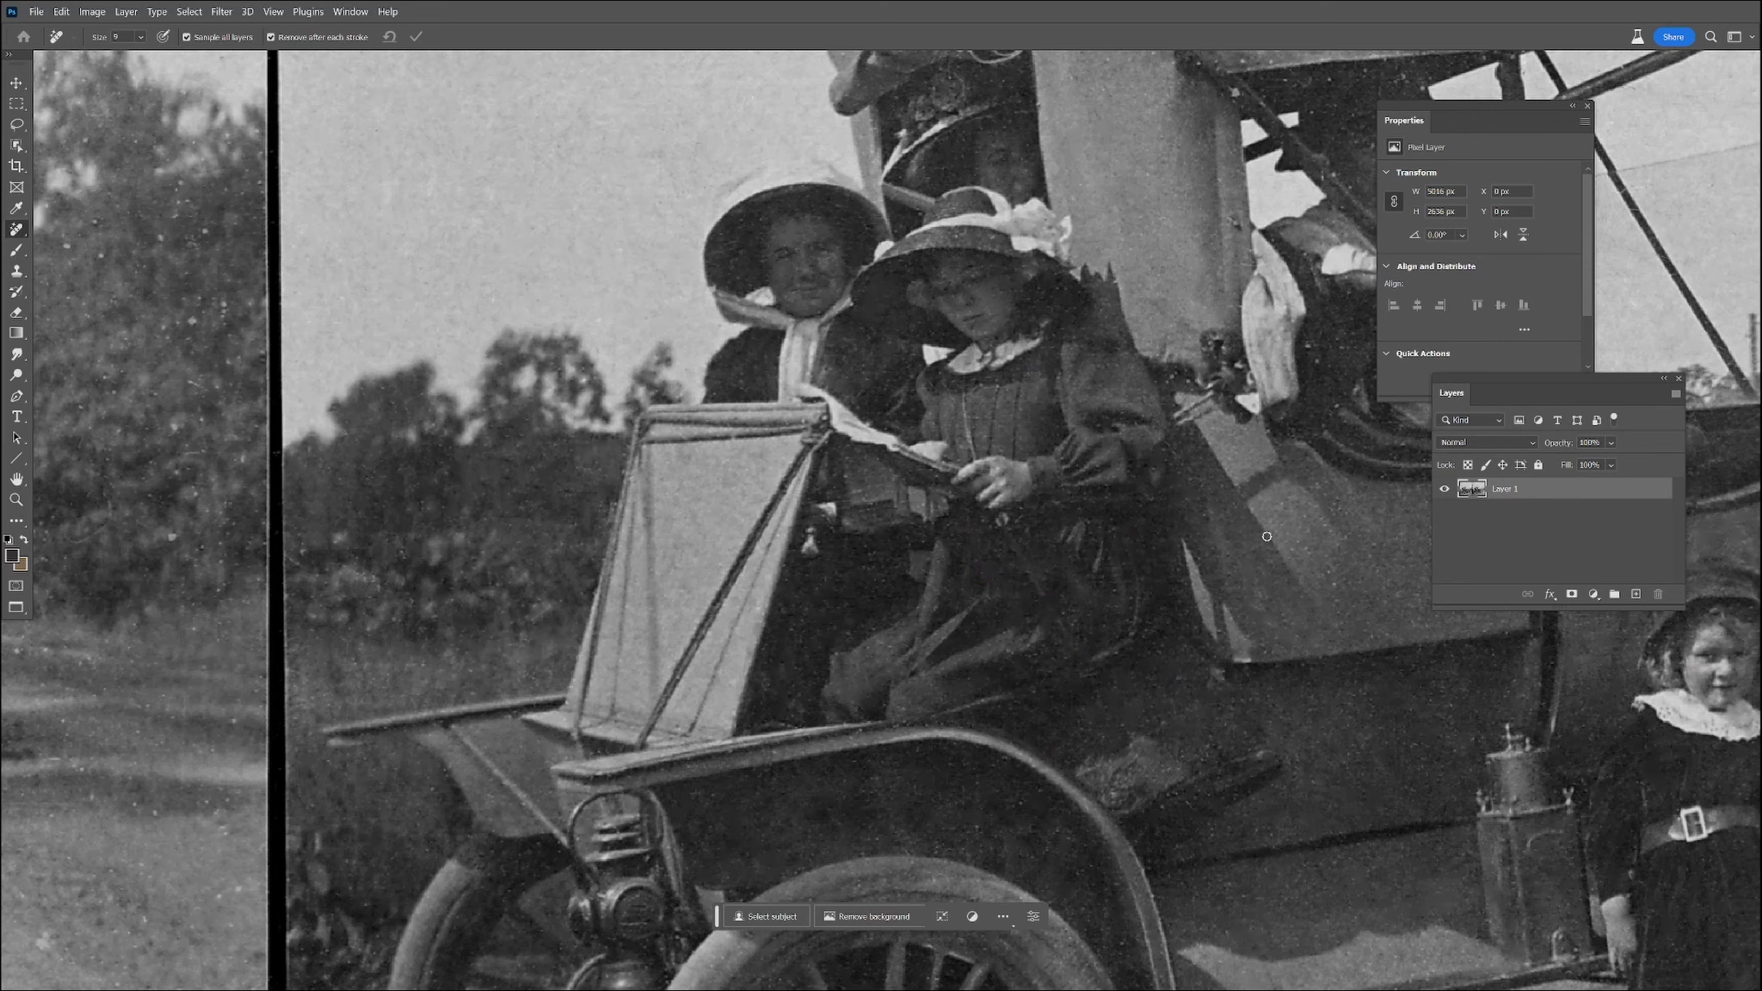
# Remove specks from the driver's hat, face and shoulder and from the canopy supports around them
pyautogui.scroll(-5, 869, 277)
pyautogui.moveTo(857, 290); pyautogui.dragTo(672, 608)
pyautogui.scroll(5, 926, 493)
pyautogui.moveTo(925, 493); pyautogui.dragTo(924, 626)
pyautogui.moveTo(1067, 766); pyautogui.dragTo(1067, 793)
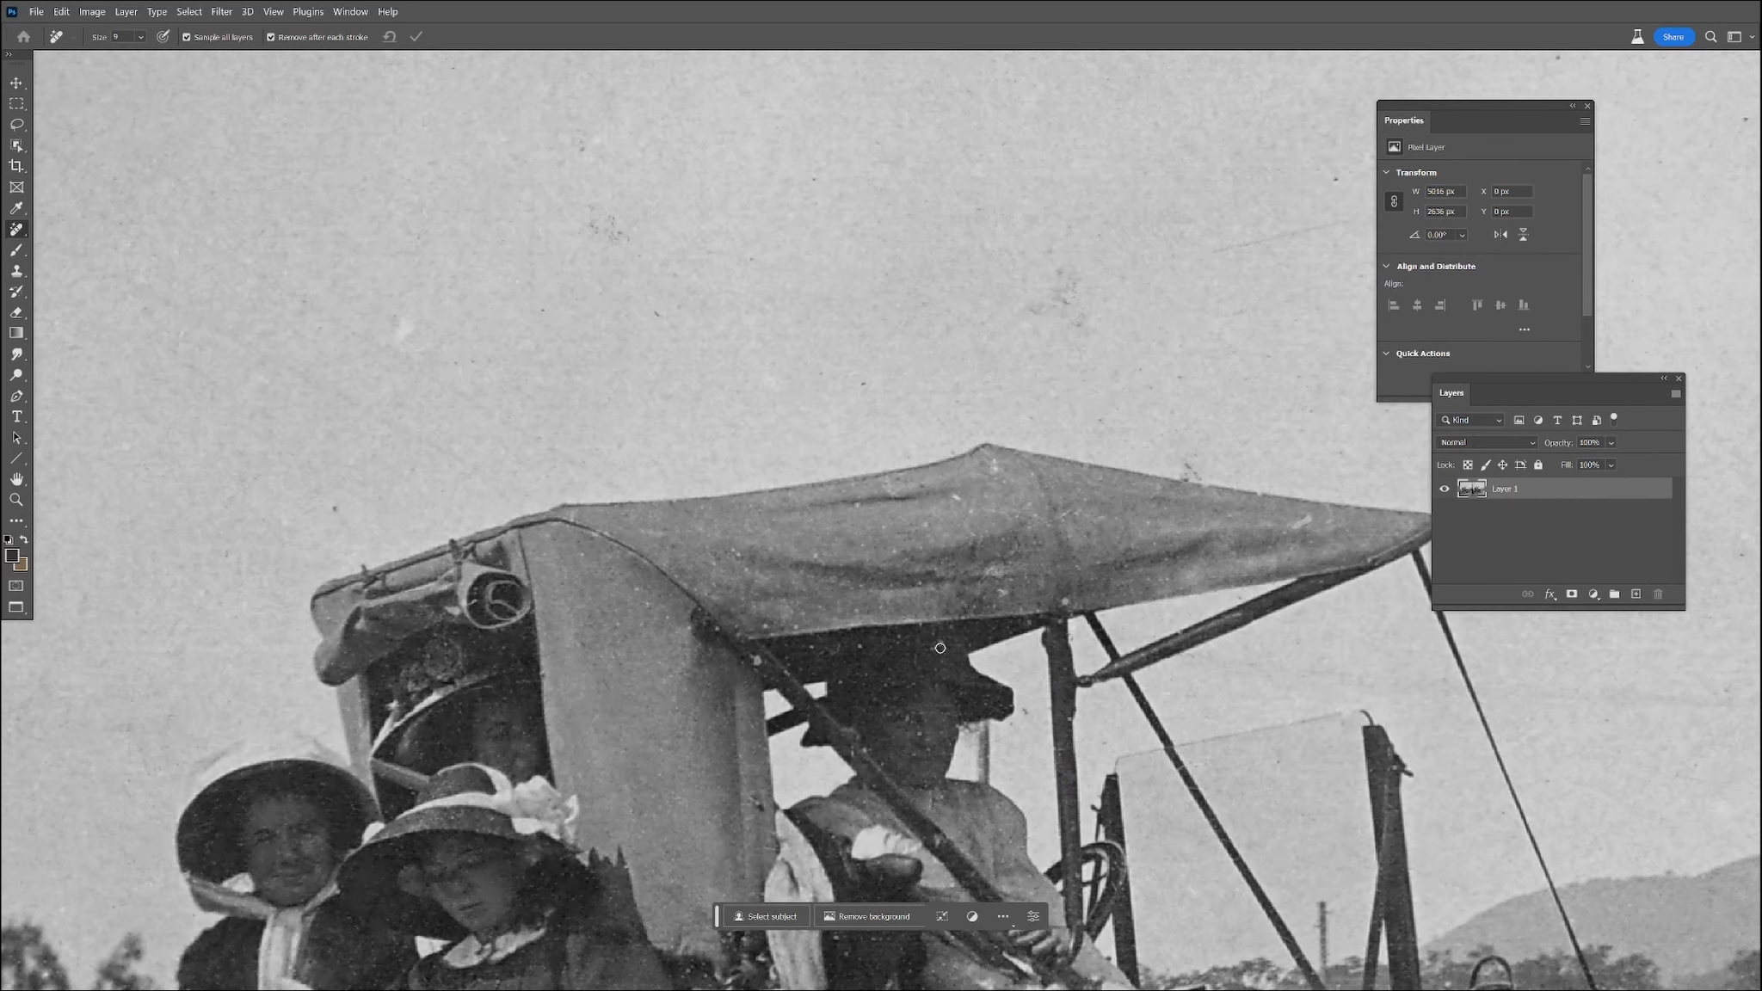
pyautogui.click(757, 659)
pyautogui.click(838, 677)
pyautogui.click(860, 754)
pyautogui.click(941, 797)
# Remove the dark smudges from the sky above the canopy and a mark on the canopy fabric
pyautogui.moveTo(927, 487); pyautogui.dragTo(912, 475)
pyautogui.moveTo(1035, 311); pyautogui.dragTo(1086, 322)
pyautogui.moveTo(1025, 407); pyautogui.dragTo(1041, 430)
pyautogui.moveTo(611, 215); pyautogui.dragTo(646, 265)
pyautogui.moveTo(652, 298); pyautogui.dragTo(677, 334)
pyautogui.click(863, 384)
# Remove the marks across the canopy fabric and along its front edge and supporting strut
pyautogui.moveTo(854, 502); pyautogui.dragTo(896, 479)
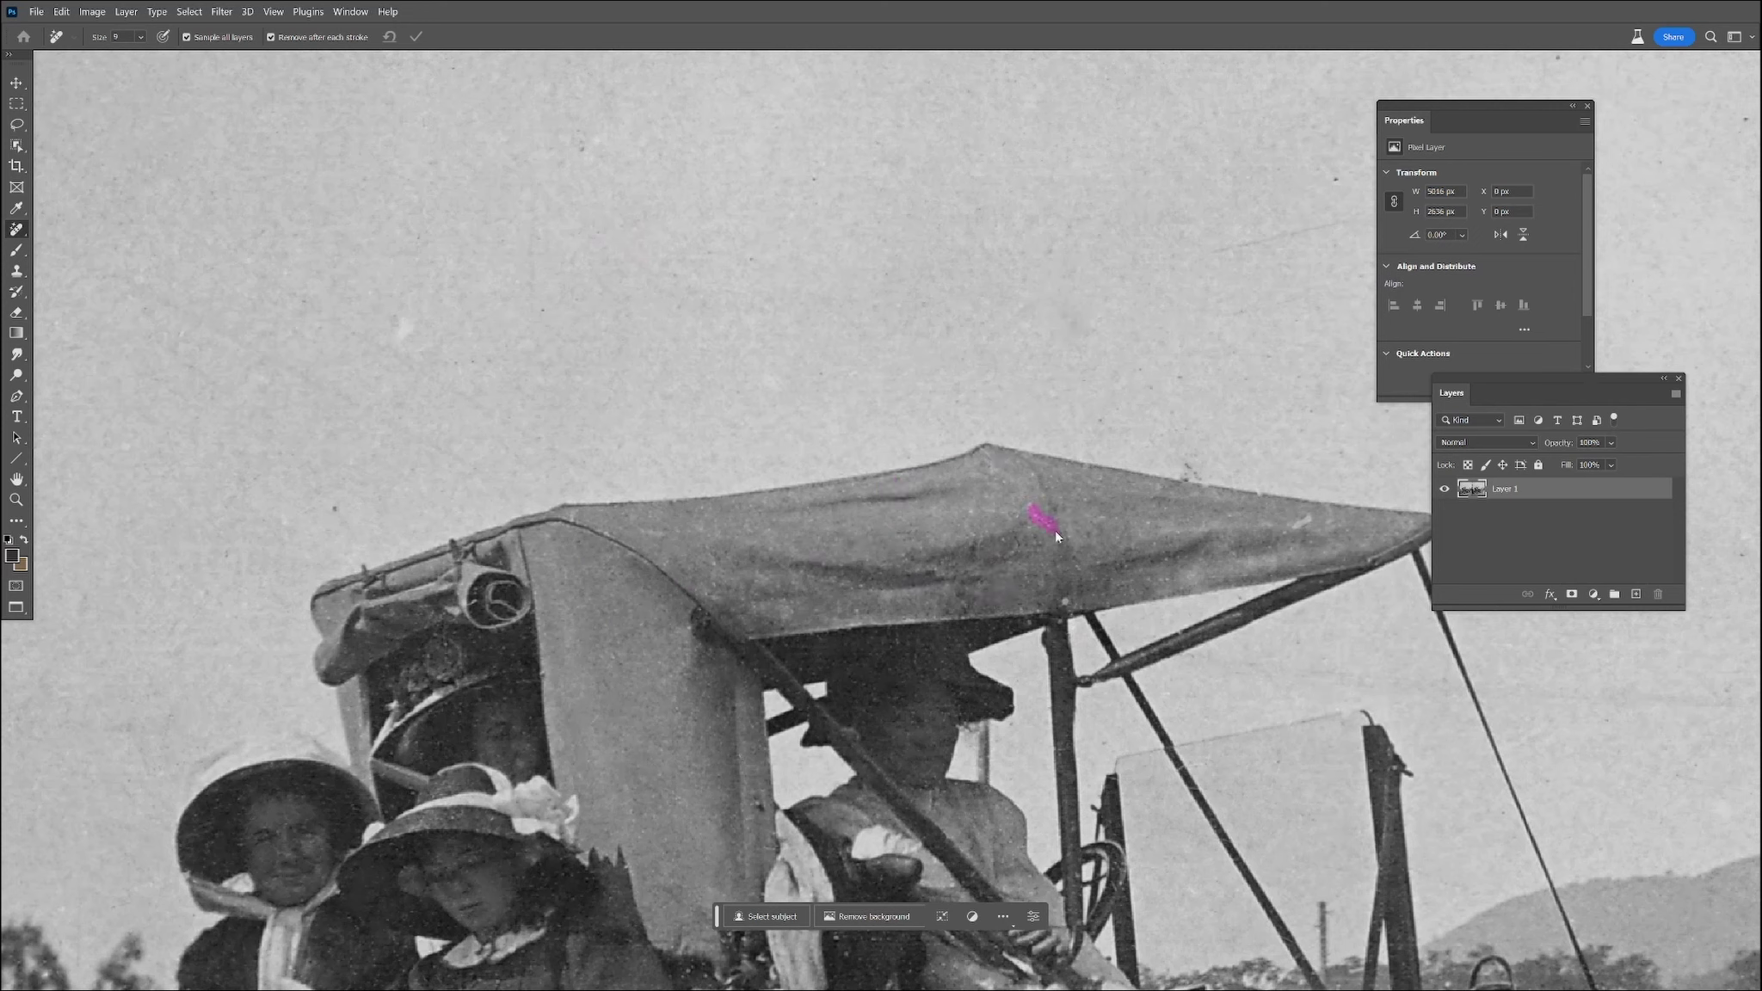
pyautogui.moveTo(1285, 515); pyautogui.dragTo(1316, 534)
pyautogui.moveTo(1397, 595); pyautogui.dragTo(1300, 551)
pyautogui.moveTo(1208, 593); pyautogui.dragTo(1192, 605)
pyautogui.moveTo(1095, 612); pyautogui.dragTo(1083, 619)
# Remove the remaining specks around the driver's hat, clothing and seat, and beside the seated girl's sleeve
pyautogui.click(918, 682)
pyautogui.click(818, 670)
pyautogui.moveTo(937, 746); pyautogui.dragTo(931, 591)
pyautogui.click(927, 678)
pyautogui.click(748, 761)
pyautogui.moveTo(768, 768); pyautogui.dragTo(767, 784)
pyautogui.moveTo(584, 762); pyautogui.dragTo(607, 783)
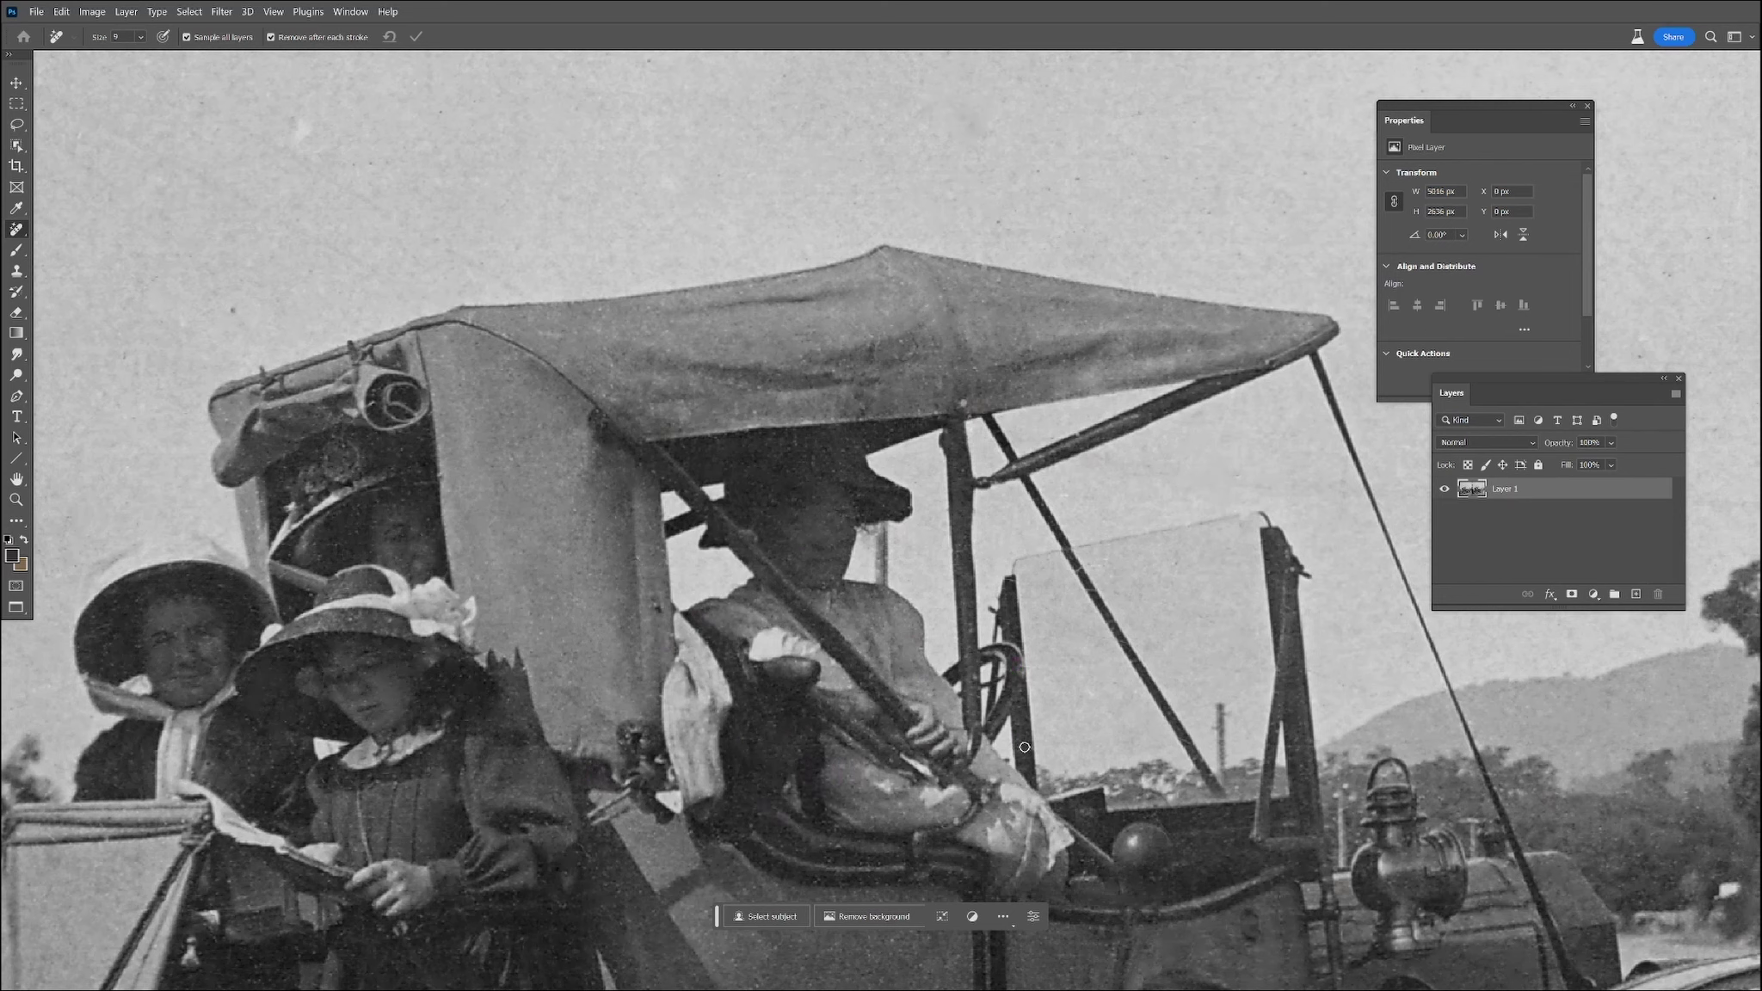
# Remove marks from the foreground road and along the photo's bottom edge near the central divider
pyautogui.scroll(-3, 807, 586)
pyautogui.click(860, 876)
pyautogui.moveTo(840, 692)
pyautogui.mouseDown()
pyautogui.moveTo(693, 648)
pyautogui.moveTo(754, 503)
pyautogui.mouseUp()
pyautogui.moveTo(1061, 535); pyautogui.dragTo(1055, 594)
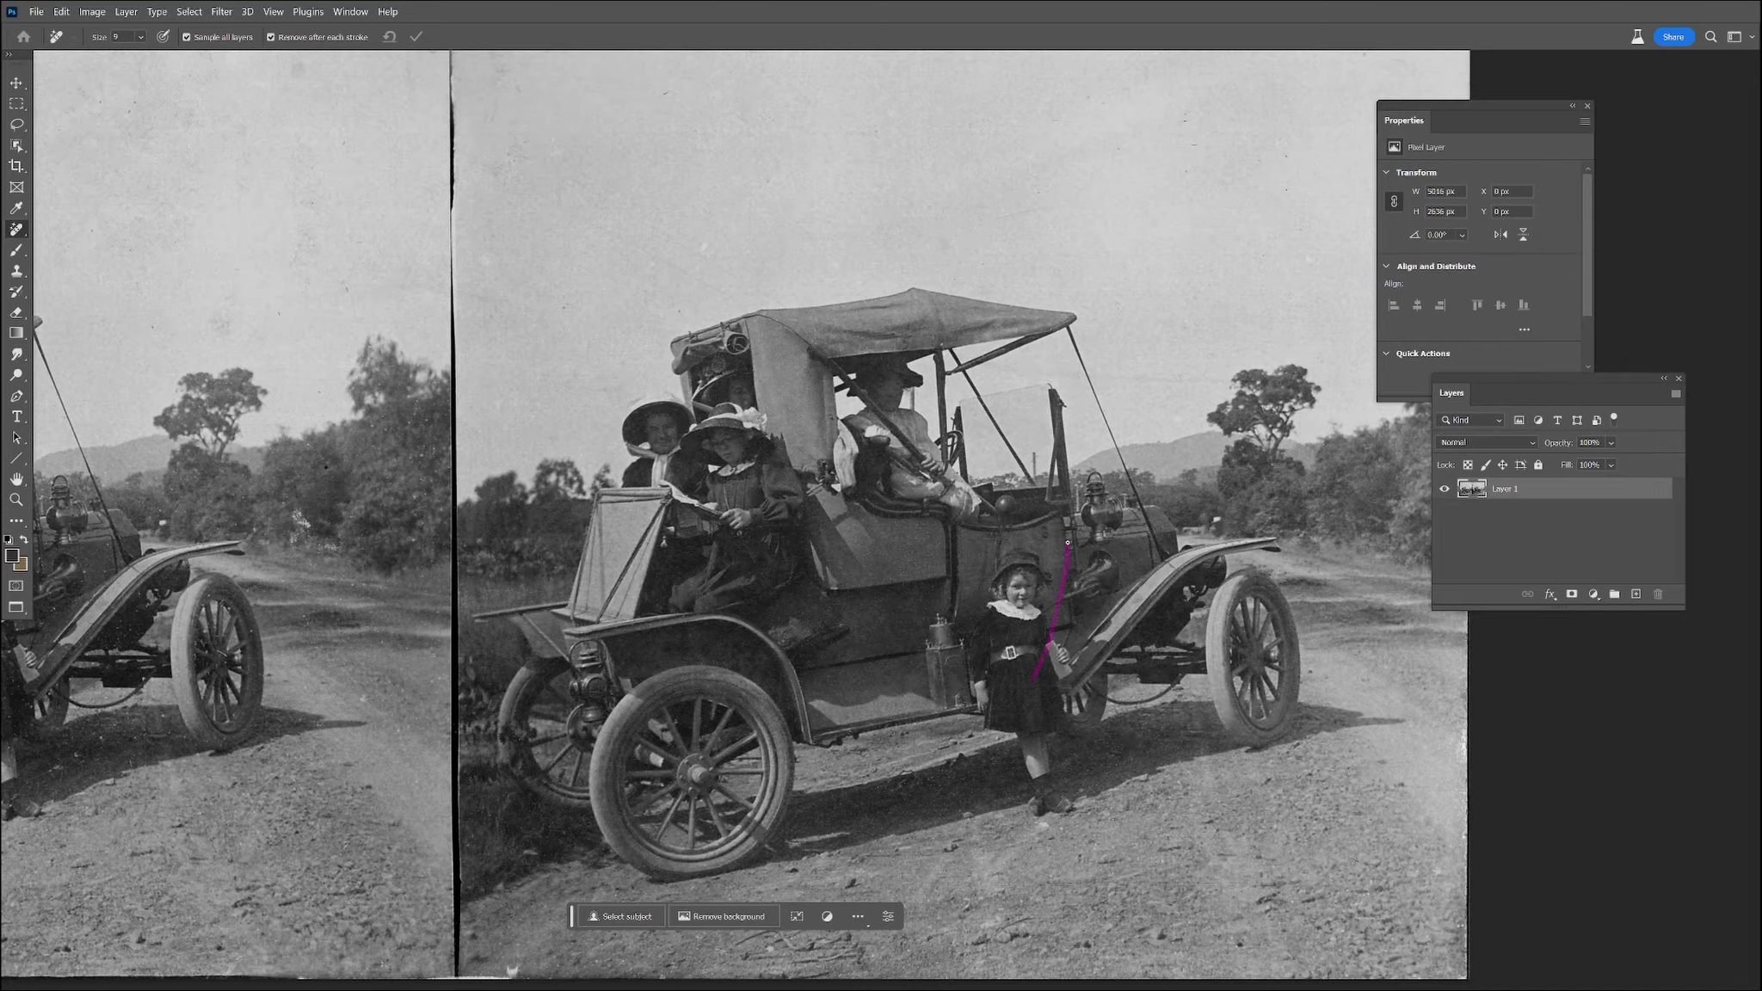
pyautogui.moveTo(823, 688); pyautogui.dragTo(808, 508)
pyautogui.scroll(4, 809, 603)
pyautogui.click(949, 741)
pyautogui.moveTo(547, 782); pyautogui.dragTo(435, 788)
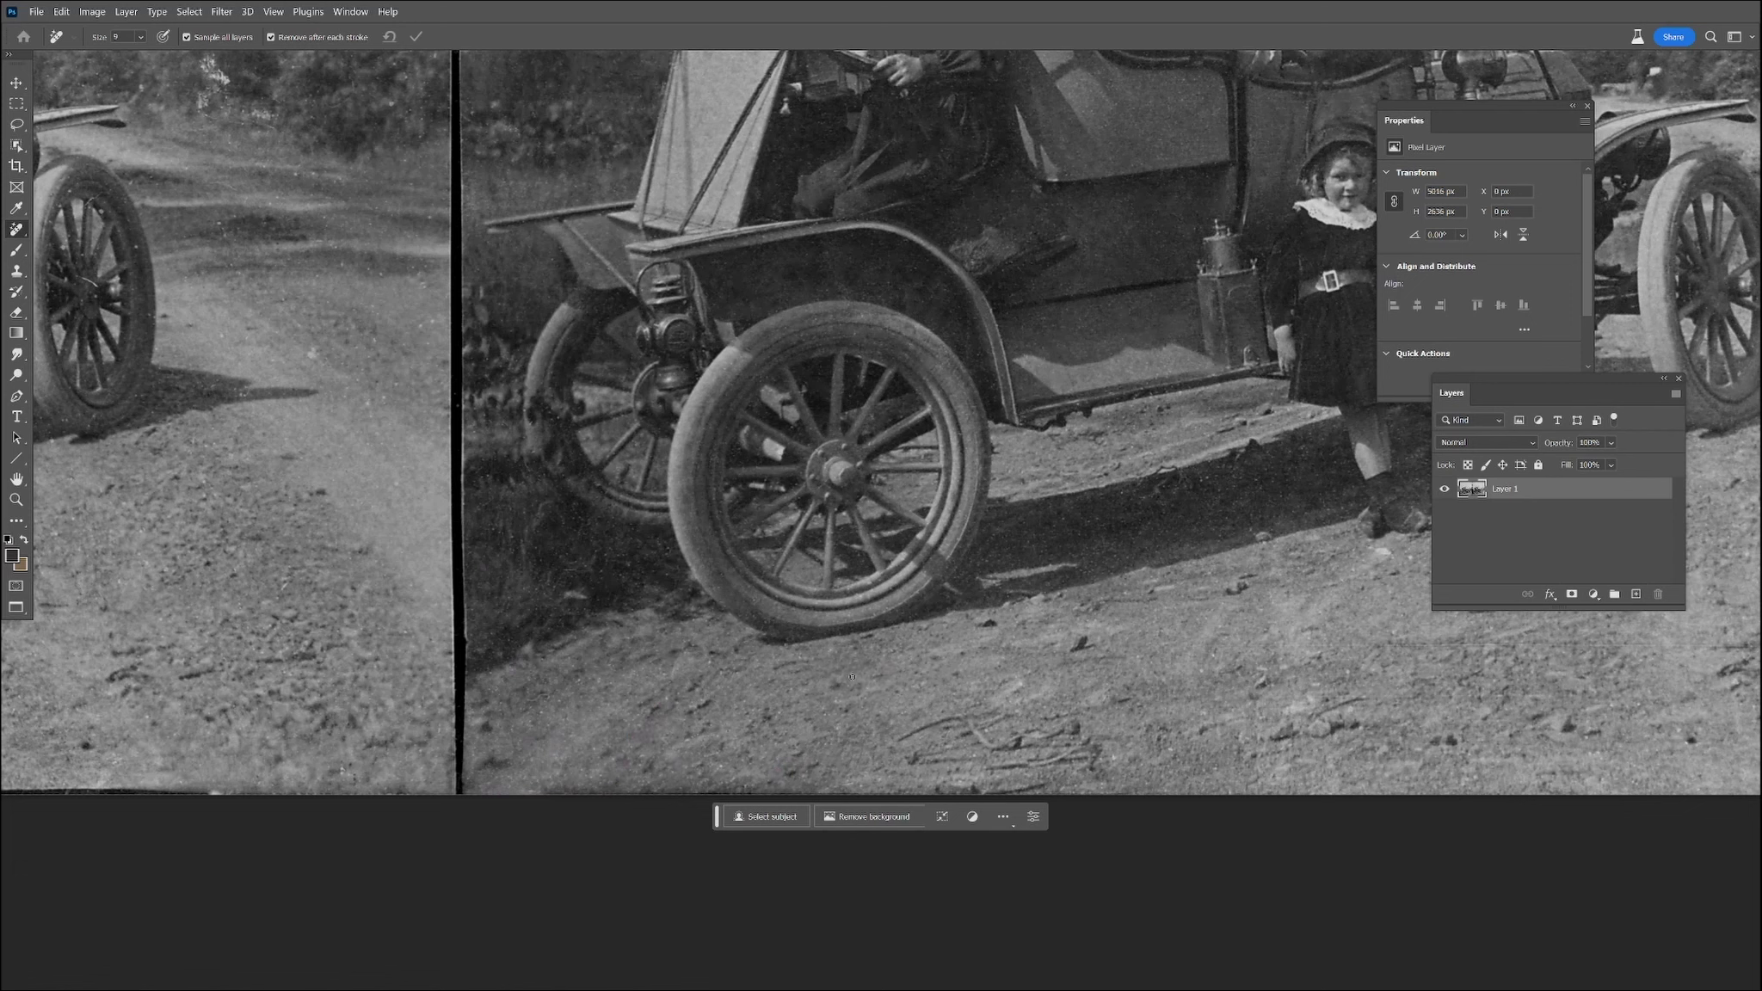
# Remove the horizontal scratch from the foreground ground and the white nicks at the photo's lower outer corner
pyautogui.moveTo(1294, 642); pyautogui.dragTo(1650, 646)
pyautogui.moveTo(1245, 669); pyautogui.dragTo(773, 710)
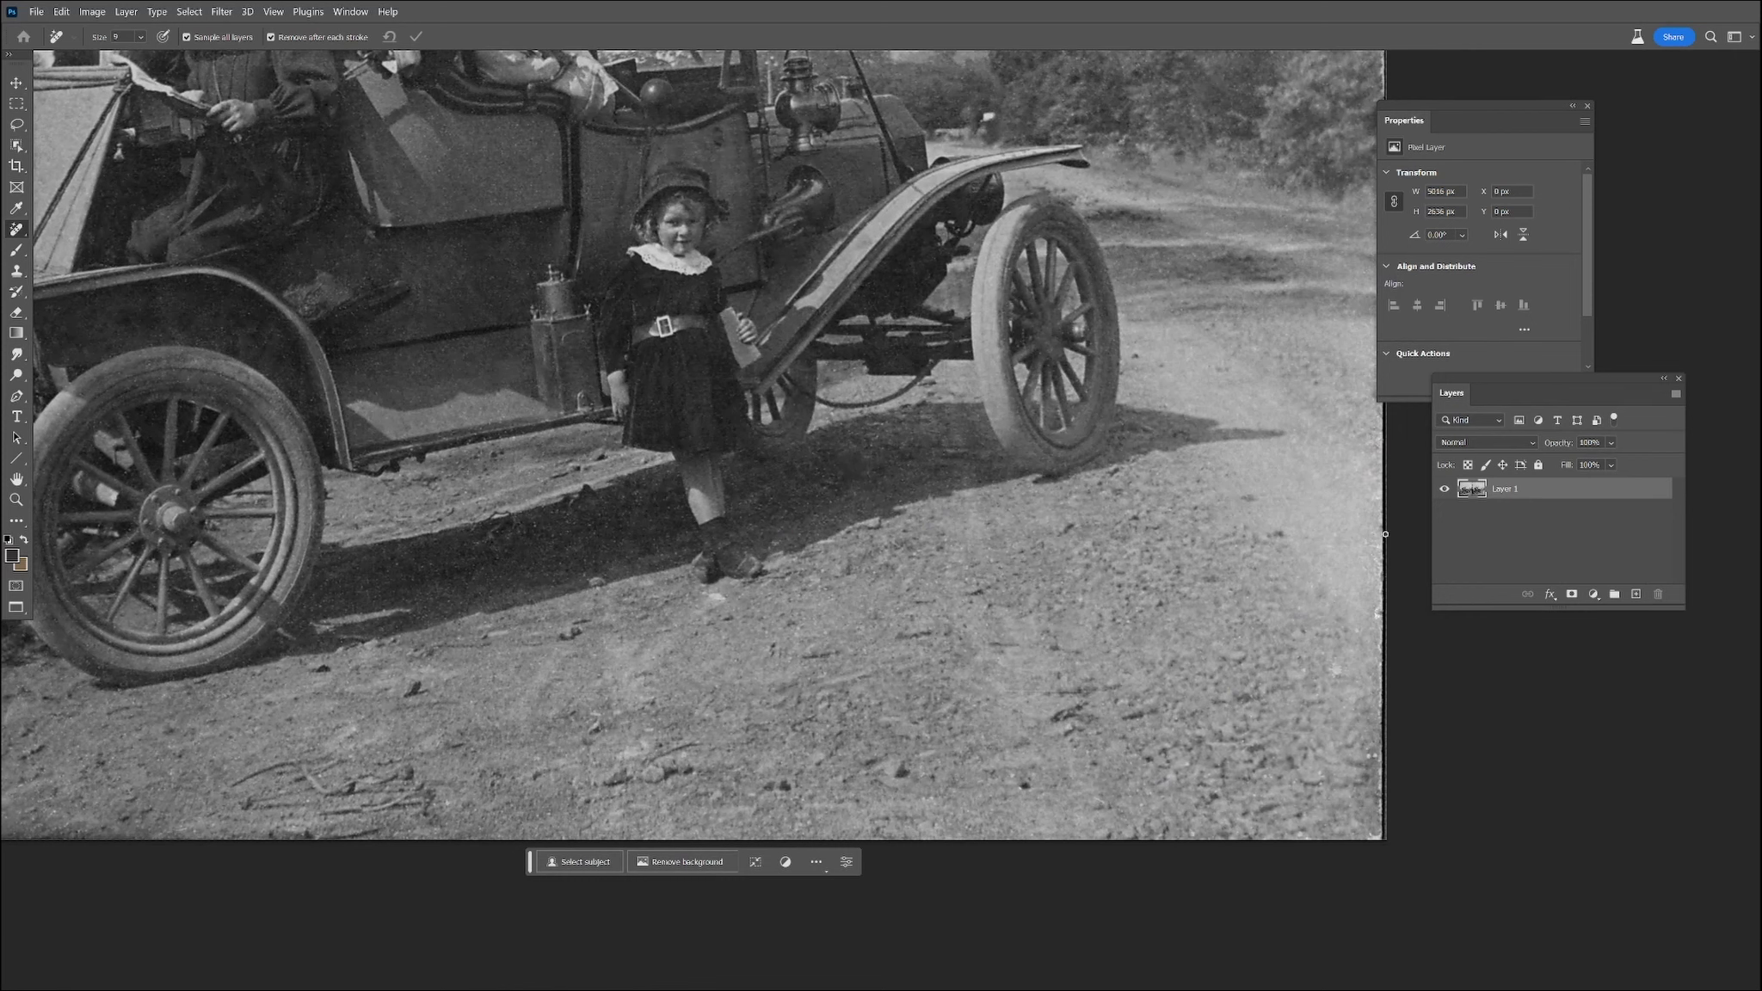
pyautogui.moveTo(1368, 762); pyautogui.dragTo(1374, 749)
pyautogui.moveTo(1364, 835); pyautogui.dragTo(1377, 829)
# Remove the dark and light marks from the sky above the trees and canopy of the right photo with a size 40 brush
pyautogui.moveTo(1142, 76)
pyautogui.mouseDown()
pyautogui.moveTo(1195, 389)
pyautogui.moveTo(974, 779)
pyautogui.mouseUp()
pyautogui.press(']')
pyautogui.press(']')
pyautogui.press(']')
pyautogui.press(']')
pyautogui.press(']')
pyautogui.press(']')
pyautogui.press(']')
pyautogui.moveTo(987, 570); pyautogui.dragTo(1092, 629)
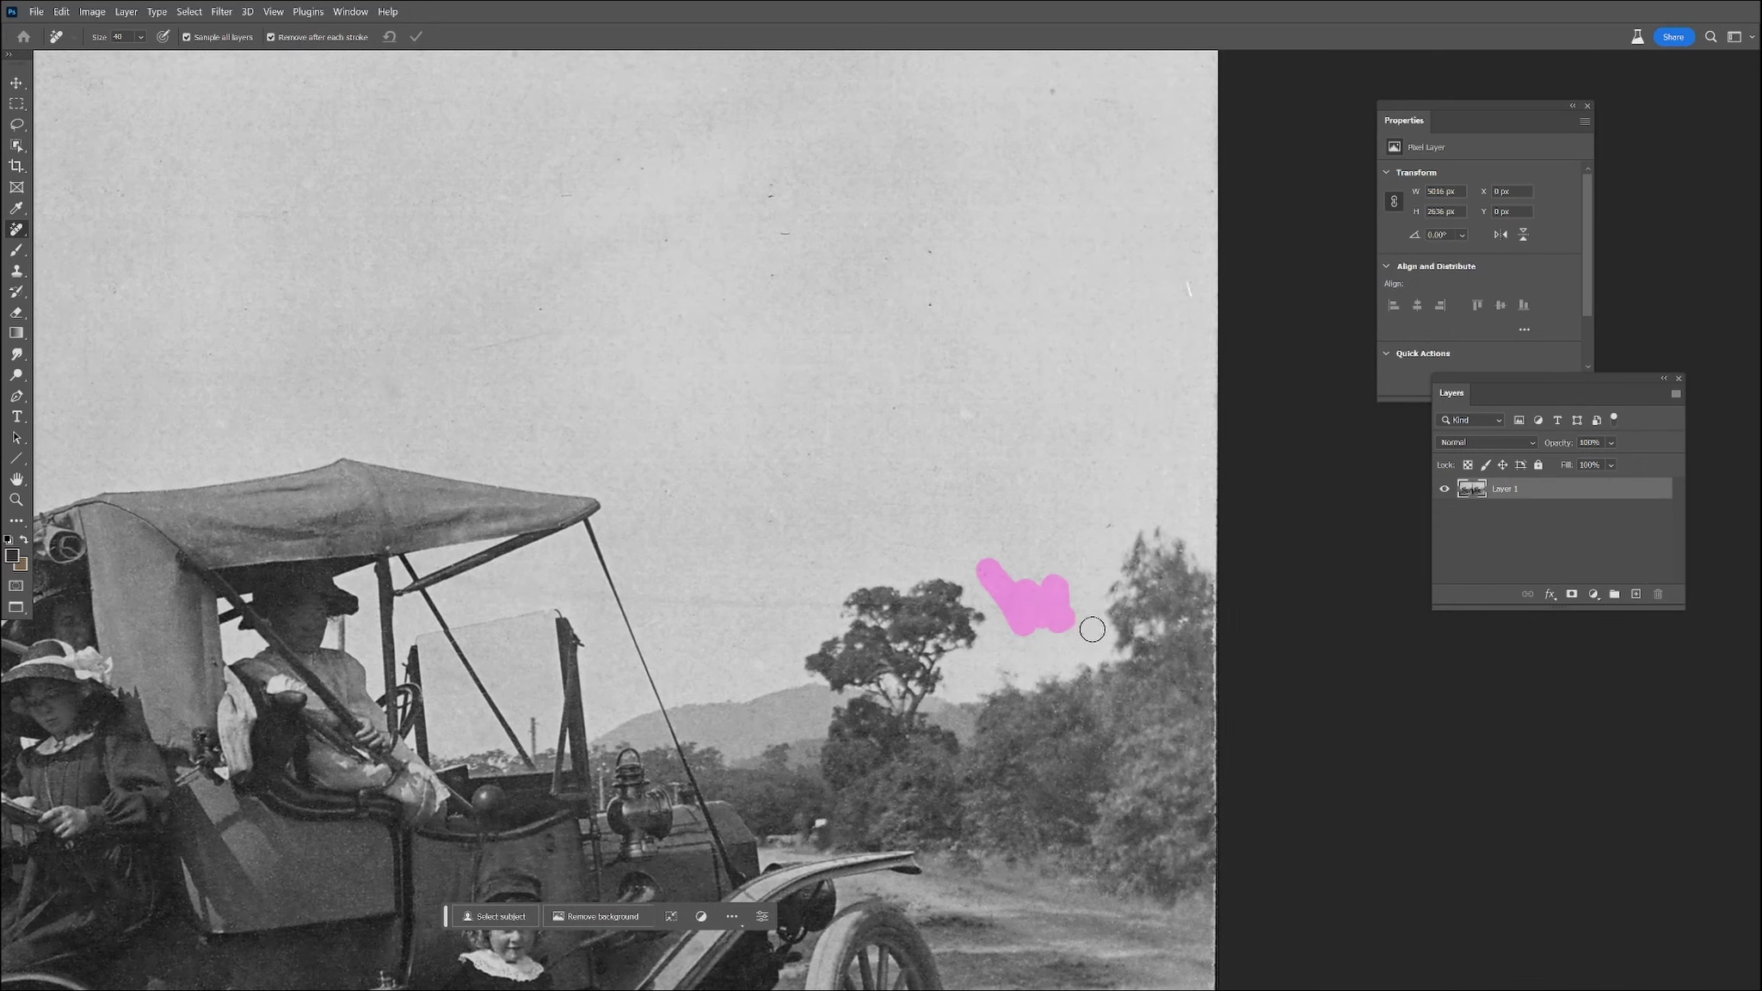
pyautogui.click(929, 302)
pyautogui.moveTo(768, 200); pyautogui.dragTo(772, 272)
pyautogui.moveTo(470, 354); pyautogui.dragTo(507, 346)
pyautogui.moveTo(552, 193); pyautogui.dragTo(590, 190)
pyautogui.moveTo(652, 162); pyautogui.dragTo(698, 170)
pyautogui.moveTo(396, 440); pyautogui.dragTo(464, 454)
# Remove the remaining specks from the upper sky and outer edge of the right photo
pyautogui.moveTo(1012, 333); pyautogui.dragTo(1001, 693)
pyautogui.moveTo(1070, 275); pyautogui.dragTo(1150, 370)
pyautogui.moveTo(1042, 444); pyautogui.dragTo(1042, 480)
pyautogui.moveTo(1032, 243); pyautogui.dragTo(1273, 245)
pyautogui.moveTo(708, 327); pyautogui.dragTo(680, 399)
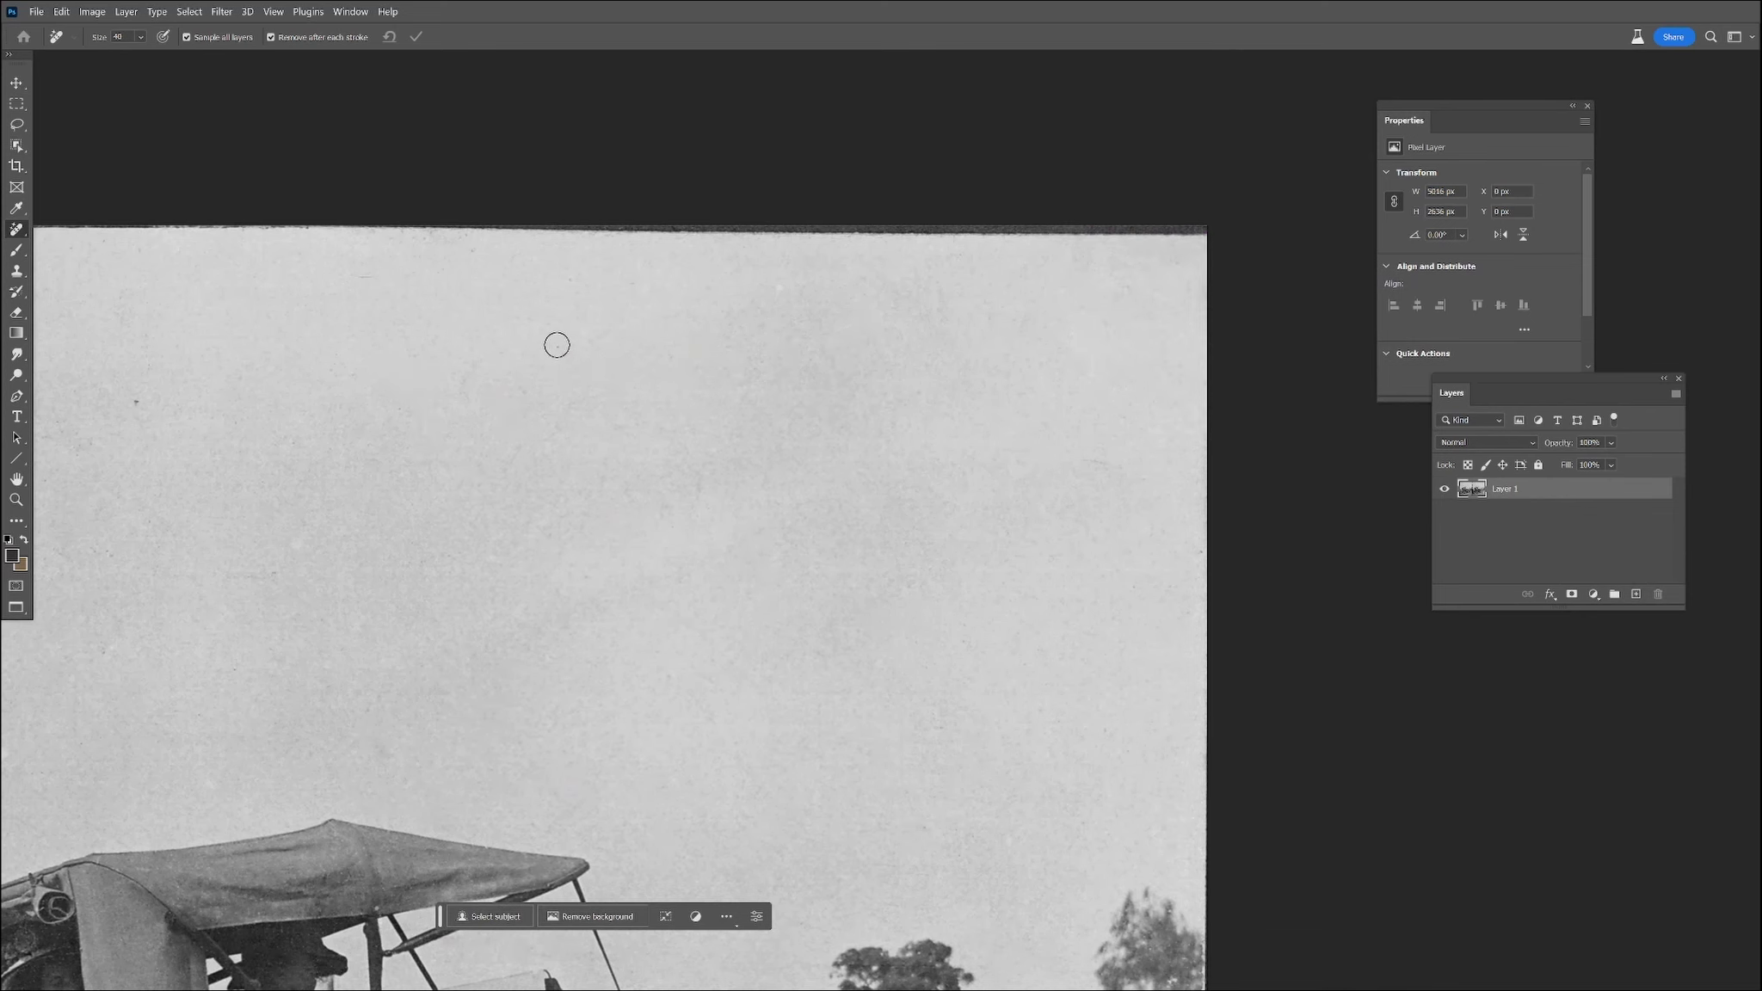
pyautogui.moveTo(724, 554); pyautogui.dragTo(1211, 476)
pyautogui.moveTo(574, 568); pyautogui.dragTo(563, 587)
pyautogui.moveTo(454, 432); pyautogui.dragTo(413, 445)
pyautogui.moveTo(148, 357); pyautogui.dragTo(225, 479)
pyautogui.moveTo(331, 151); pyautogui.dragTo(404, 148)
pyautogui.click(228, 190)
# Clone clean sky at 100% opacity over the dark strip along the right photo's upper edge
pyautogui.click(16, 271)
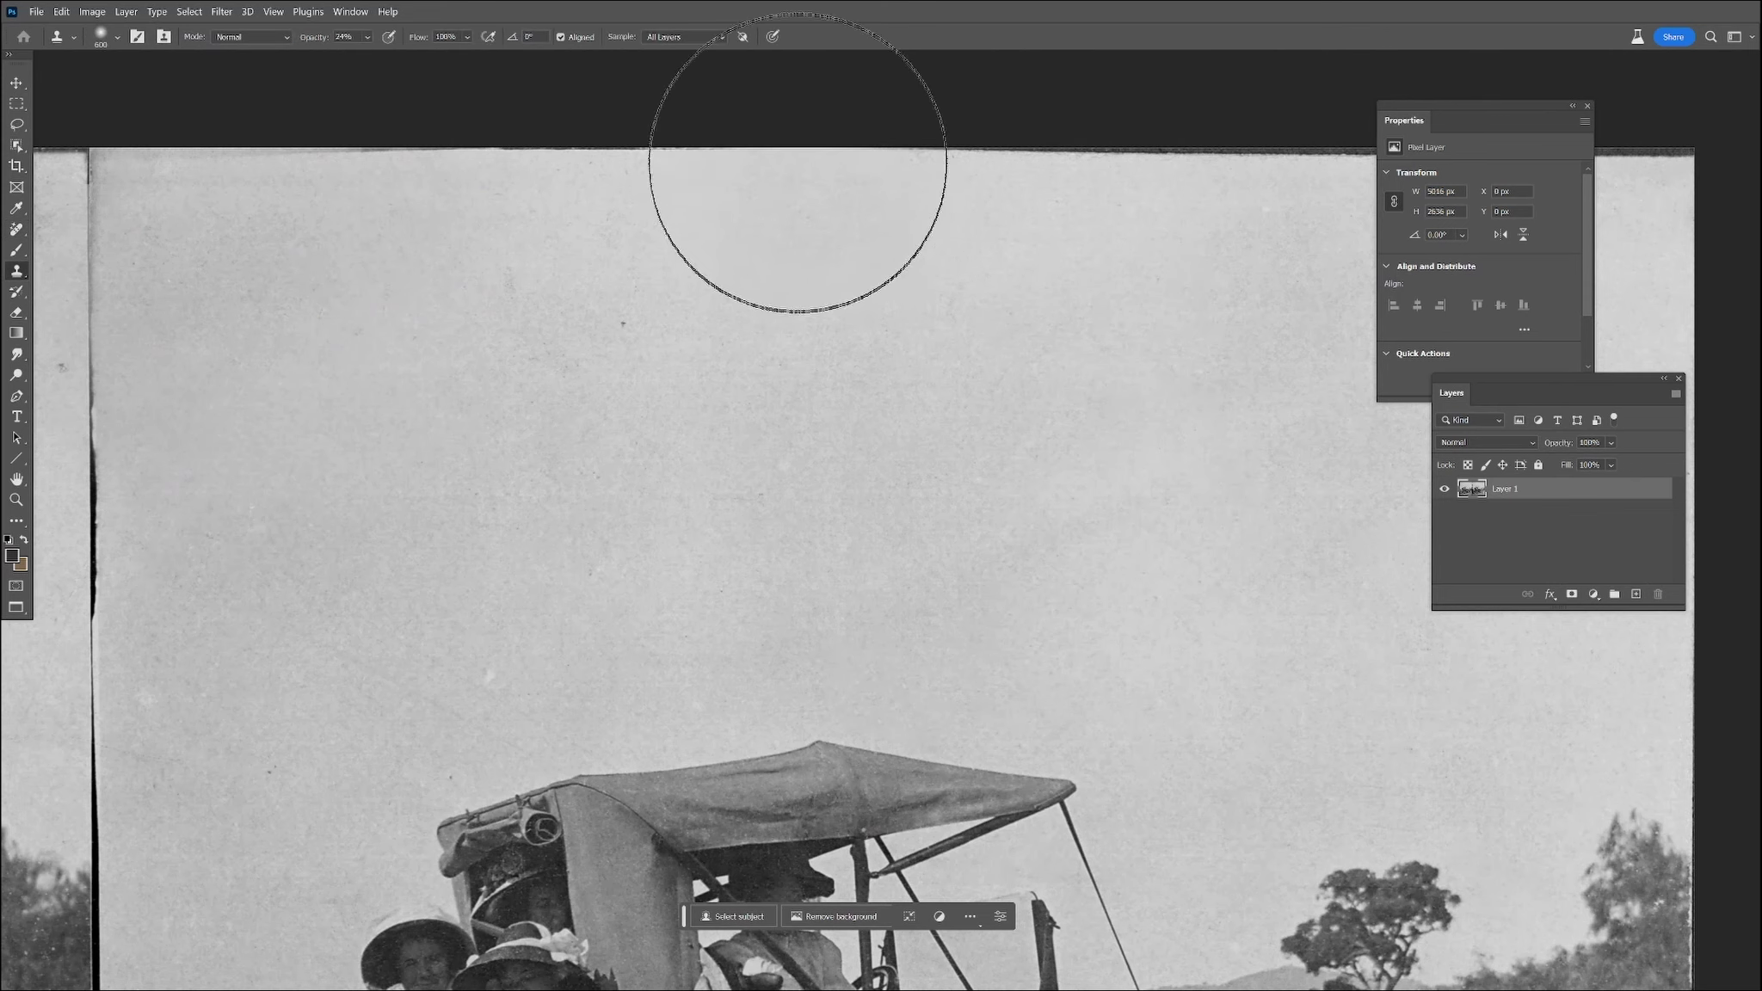
pyautogui.press(']')
pyautogui.press(']')
pyautogui.press(']')
pyautogui.press(']')
pyautogui.press(']')
pyautogui.press(']')
pyautogui.press(']')
pyautogui.press(']')
pyautogui.press(']')
pyautogui.press(']')
pyautogui.press(']')
pyautogui.press(']')
pyautogui.press(']')
pyautogui.press(']')
pyautogui.press(']')
pyautogui.press(']')
pyautogui.press(']')
pyautogui.press(']')
pyautogui.press('[')
pyautogui.press('[')
pyautogui.press('[')
pyautogui.press('[')
pyautogui.press('[')
pyautogui.press('[')
pyautogui.press('[')
pyautogui.press('[')
pyautogui.press('[')
pyautogui.press('[')
pyautogui.press('[')
pyautogui.press('[')
pyautogui.press('[')
pyautogui.press('[')
pyautogui.press('[')
pyautogui.press('[')
pyautogui.press('[')
pyautogui.press('[')
pyautogui.press('[')
pyautogui.press('[')
pyautogui.press('0')
pyautogui.moveTo(1239, 142); pyautogui.dragTo(630, 394)
pyautogui.moveTo(711, 281); pyautogui.dragTo(1104, 287)
pyautogui.scroll(-3, 860, 283)
pyautogui.moveTo(861, 283); pyautogui.dragTo(1314, 377)
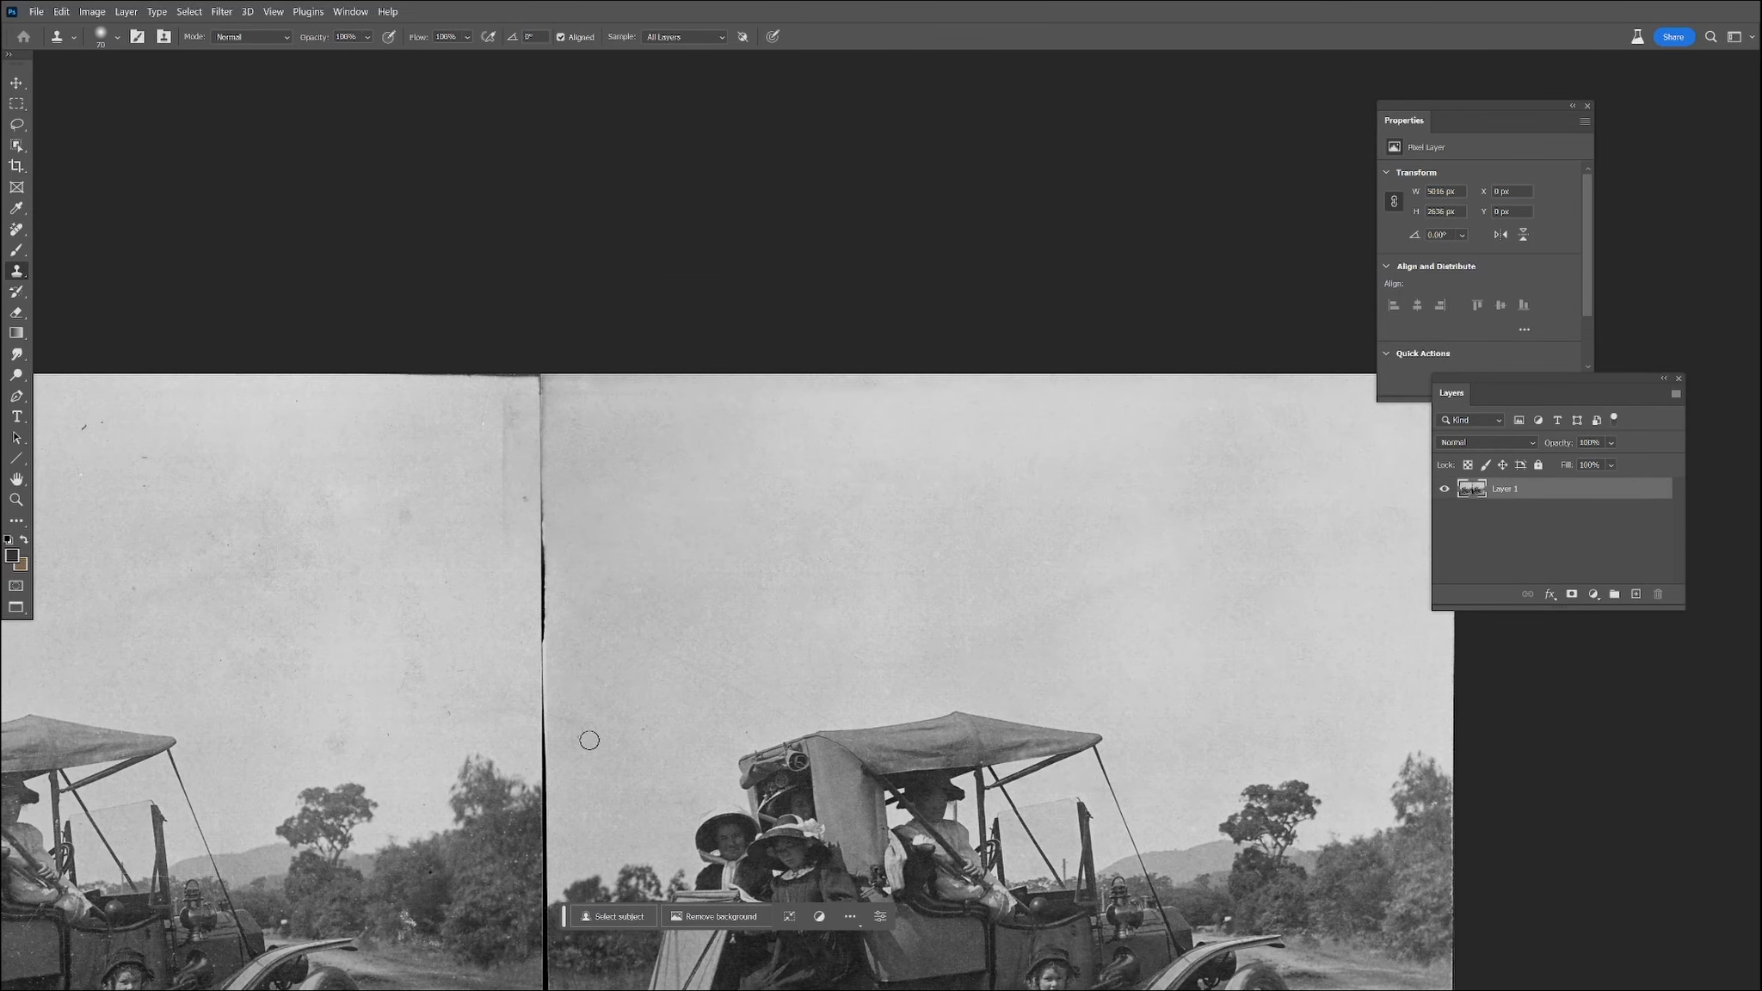
# Draw a dark full-height bar about 45 px wide on Layer 2, covering the uneven gap between the two photos
pyautogui.hotkey('ctrl', '-')
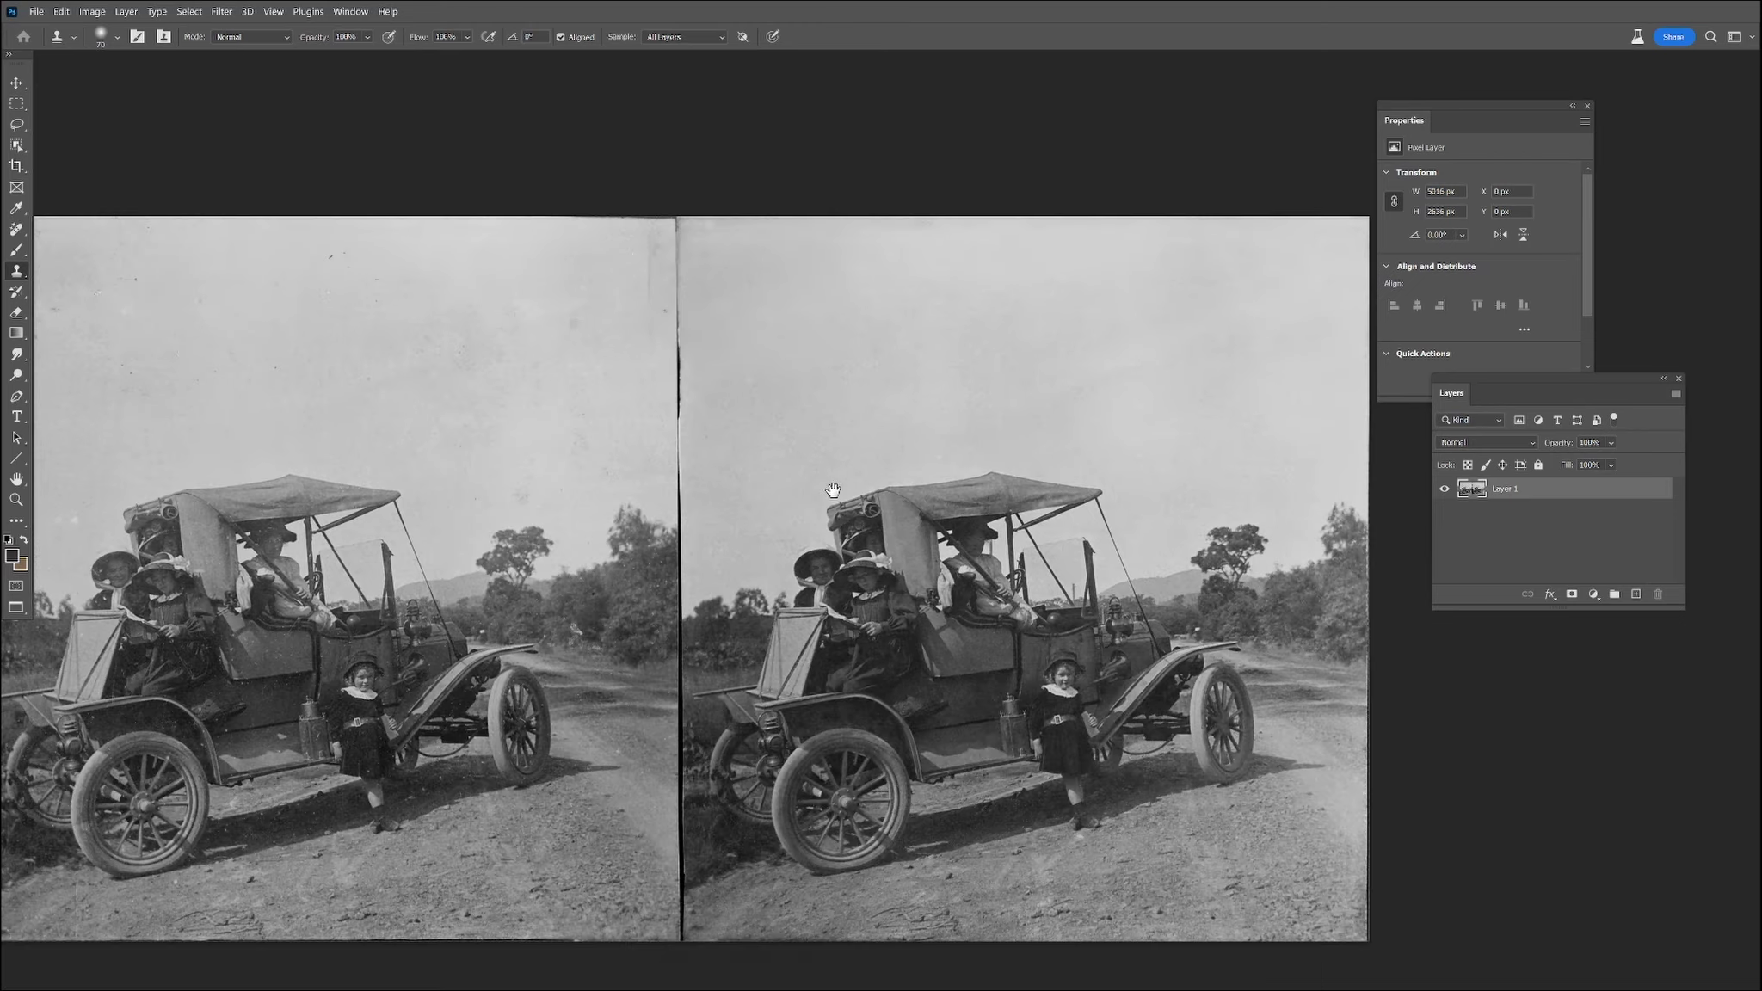
pyautogui.moveTo(833, 490); pyautogui.dragTo(800, 474)
pyautogui.scroll(4, 988, 731)
pyautogui.moveTo(938, 744); pyautogui.dragTo(1079, 710)
pyautogui.scroll(-2, 1024, 731)
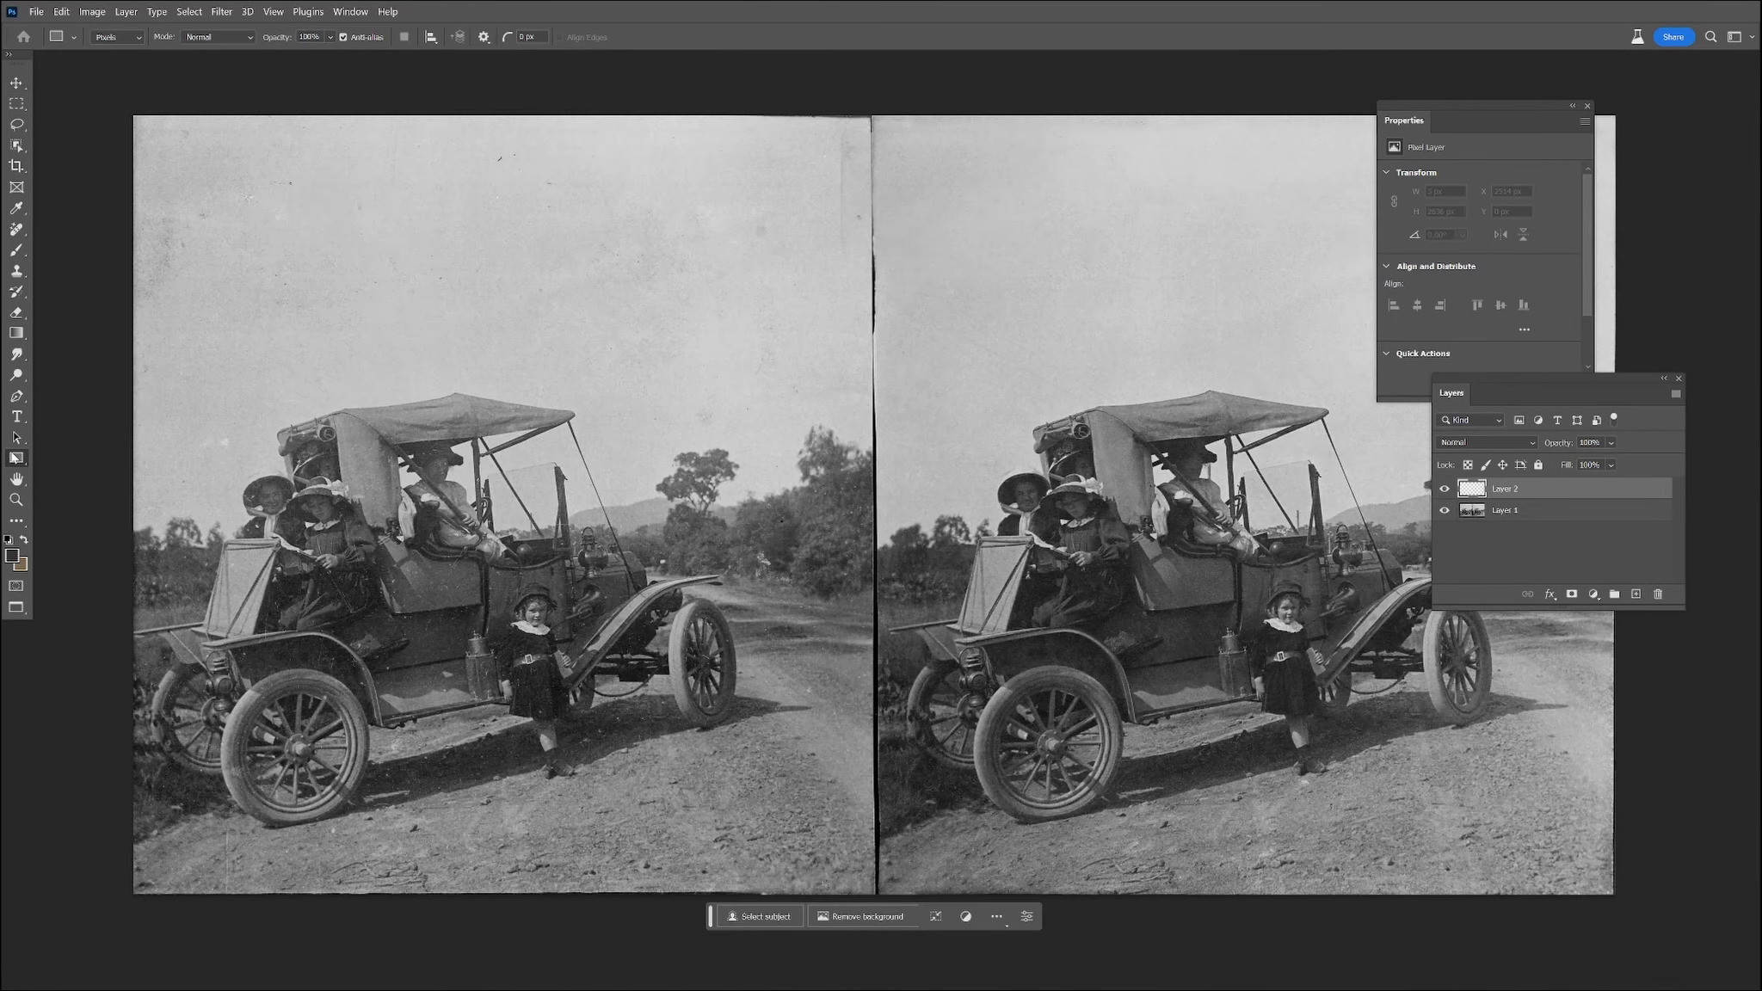
pyautogui.moveTo(862, 110); pyautogui.dragTo(879, 907)
pyautogui.hscroll(5, 671, 676)
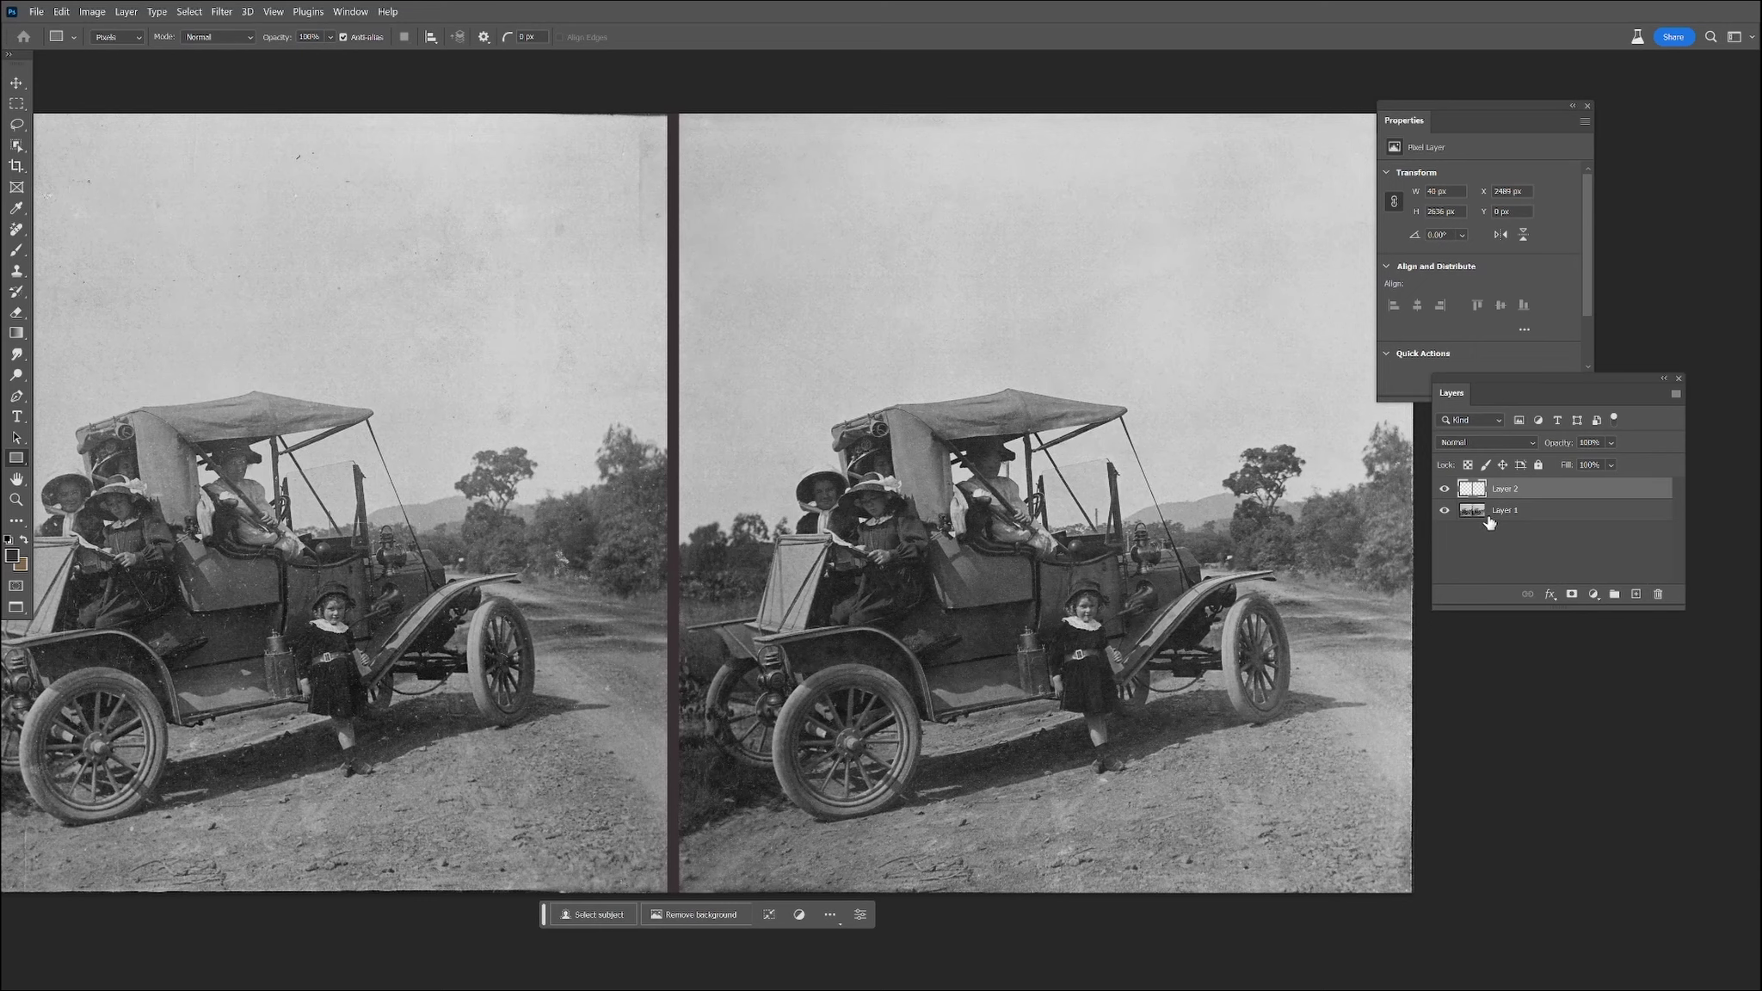
# Clone clean sky on Layer 1 over the stained inner corner and dark marks in the left photo's upper sky
pyautogui.moveTo(909, 316); pyautogui.dragTo(1074, 456)
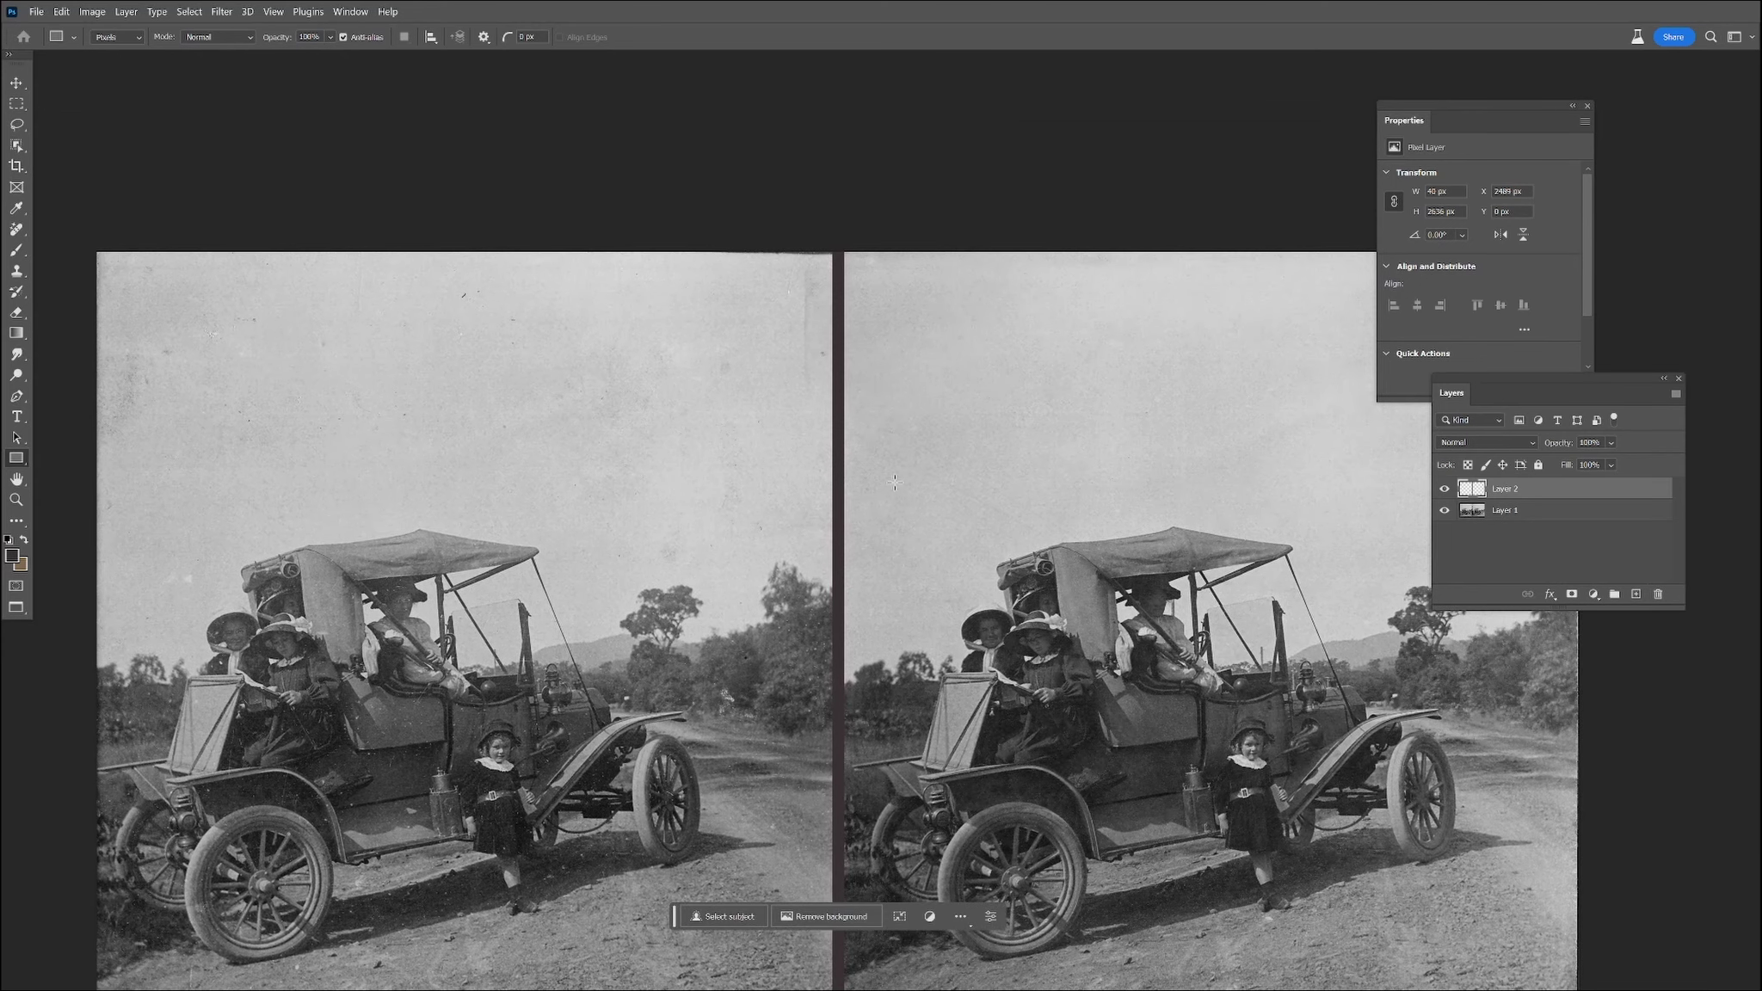
pyautogui.click(1518, 508)
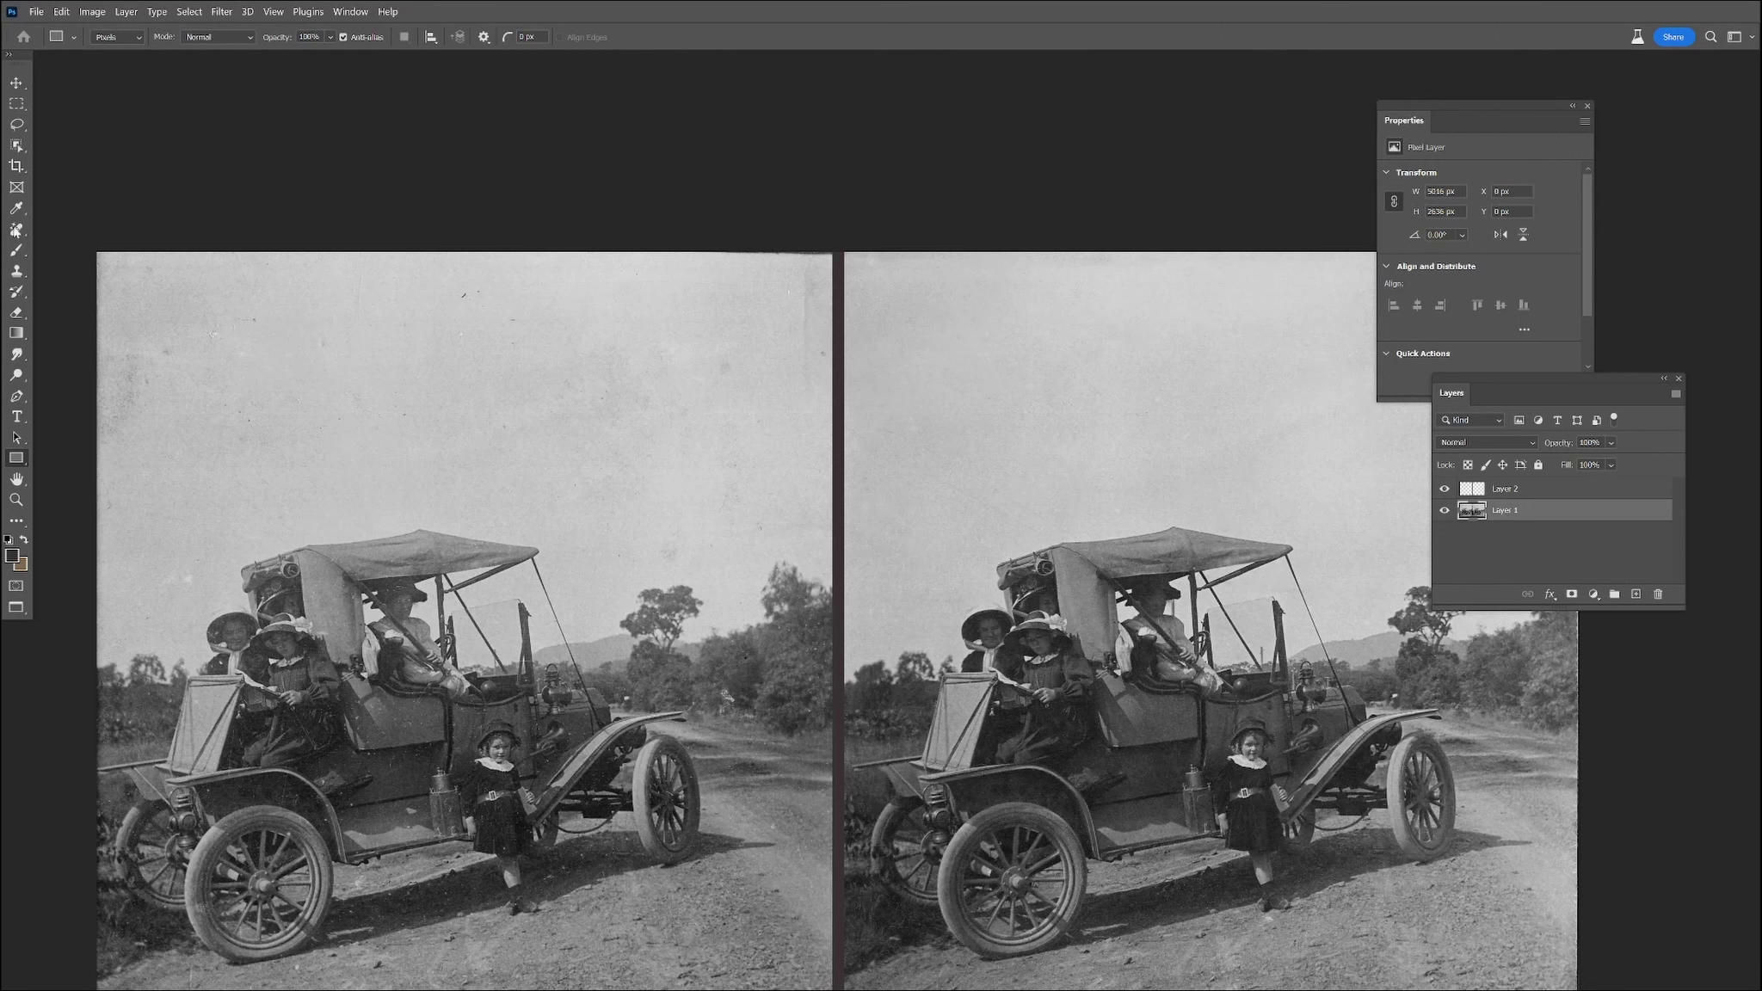
pyautogui.click(17, 271)
pyautogui.keyDown('alt'); pyautogui.click(731, 327); pyautogui.keyUp('alt')
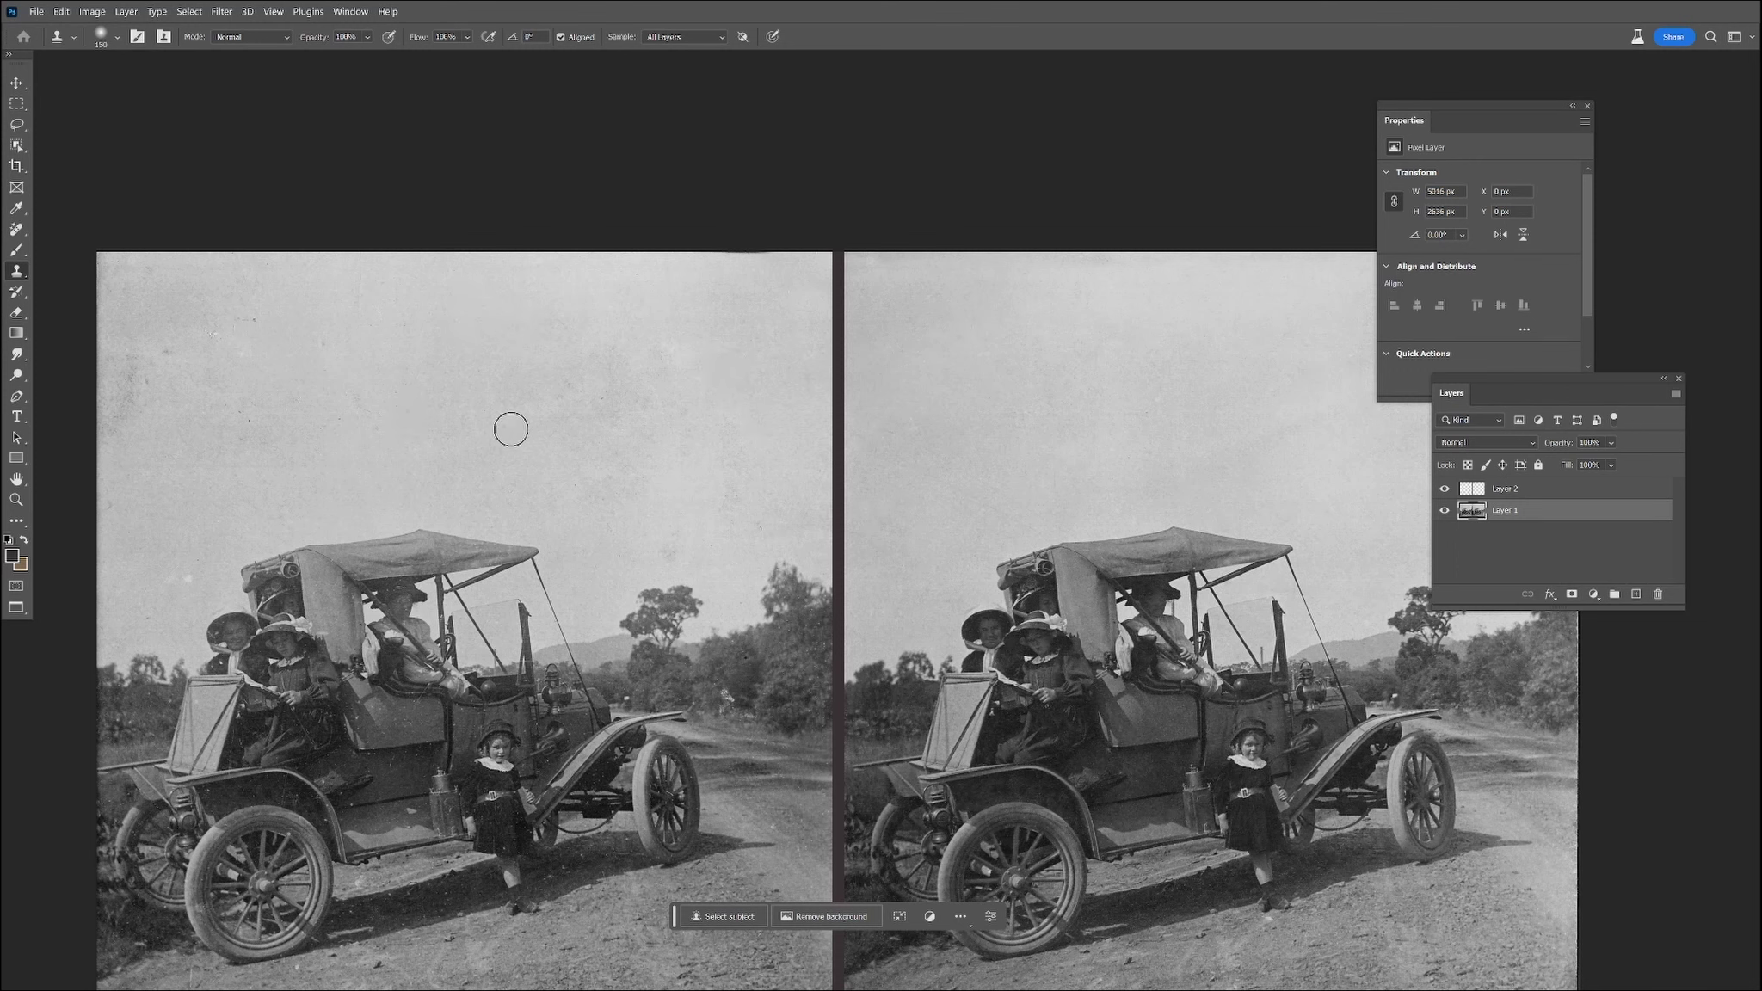
pyautogui.moveTo(252, 335); pyautogui.dragTo(531, 348)
pyautogui.keyDown('alt'); pyautogui.click(469, 360); pyautogui.keyUp('alt')
pyautogui.click(437, 370)
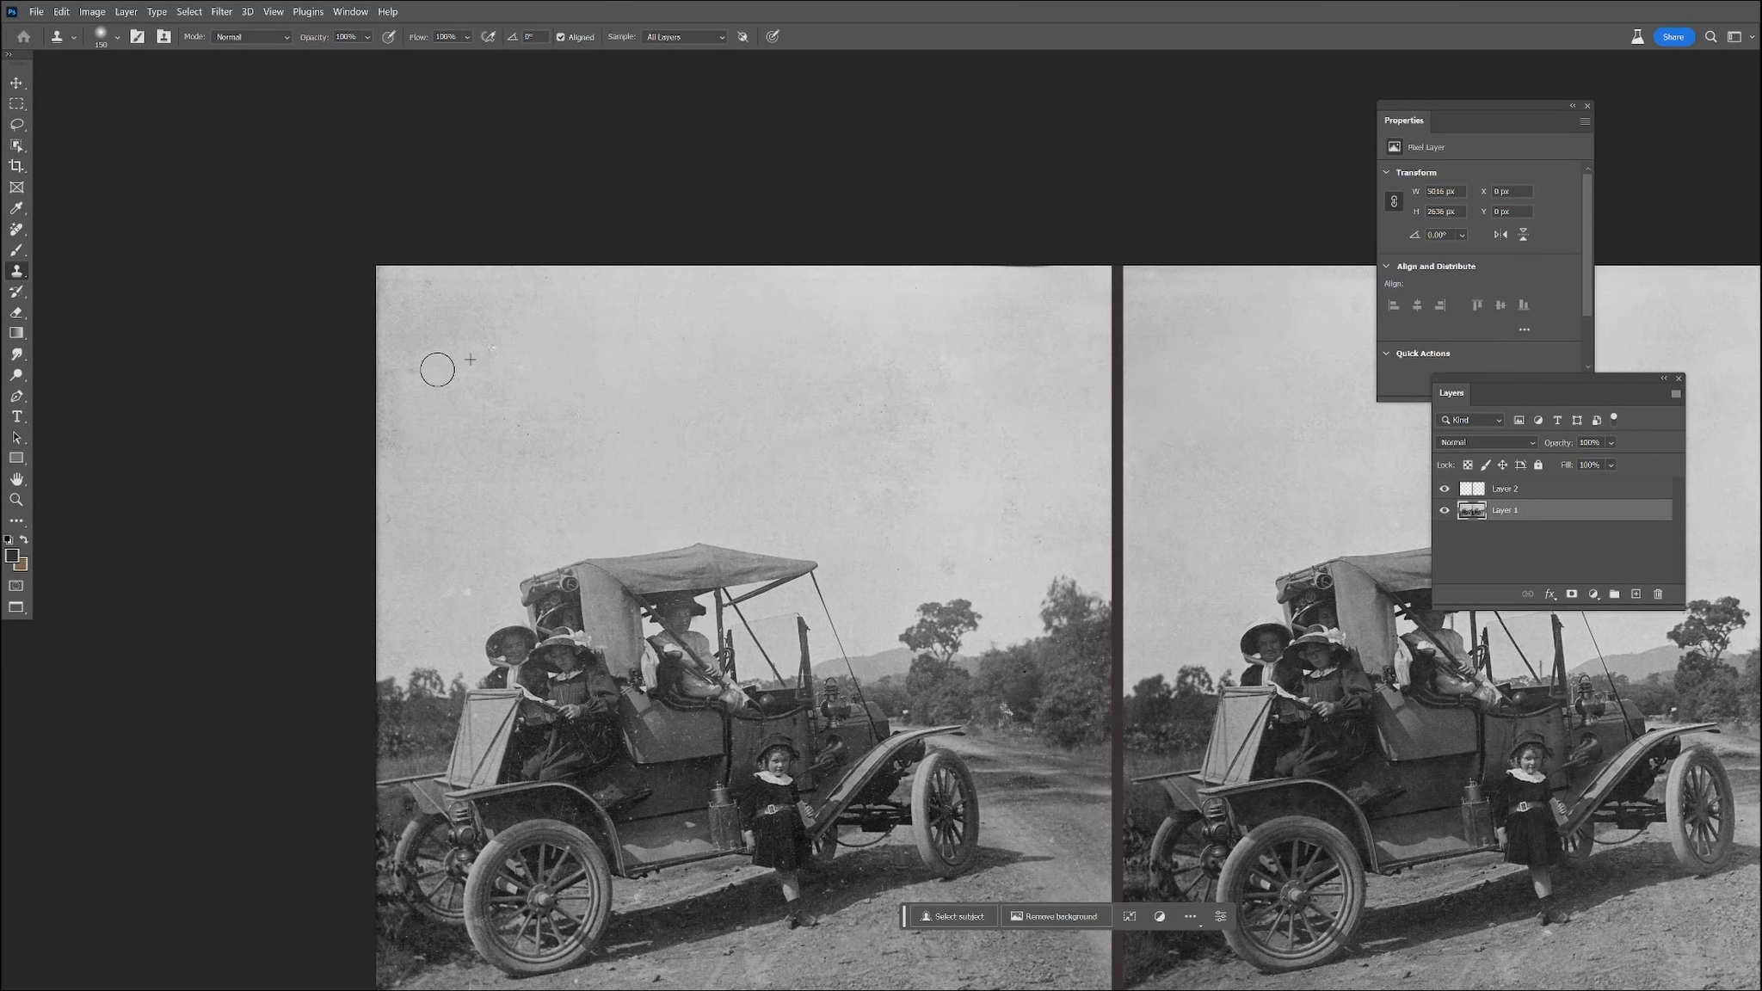
# Clone clean sky along the left photo's outer edge and over the blotches above the bushes behind the car
pyautogui.keyDown('alt'); pyautogui.click(425, 310); pyautogui.keyUp('alt')
pyautogui.moveTo(374, 275); pyautogui.dragTo(376, 551)
pyautogui.moveTo(530, 436); pyautogui.dragTo(502, 418)
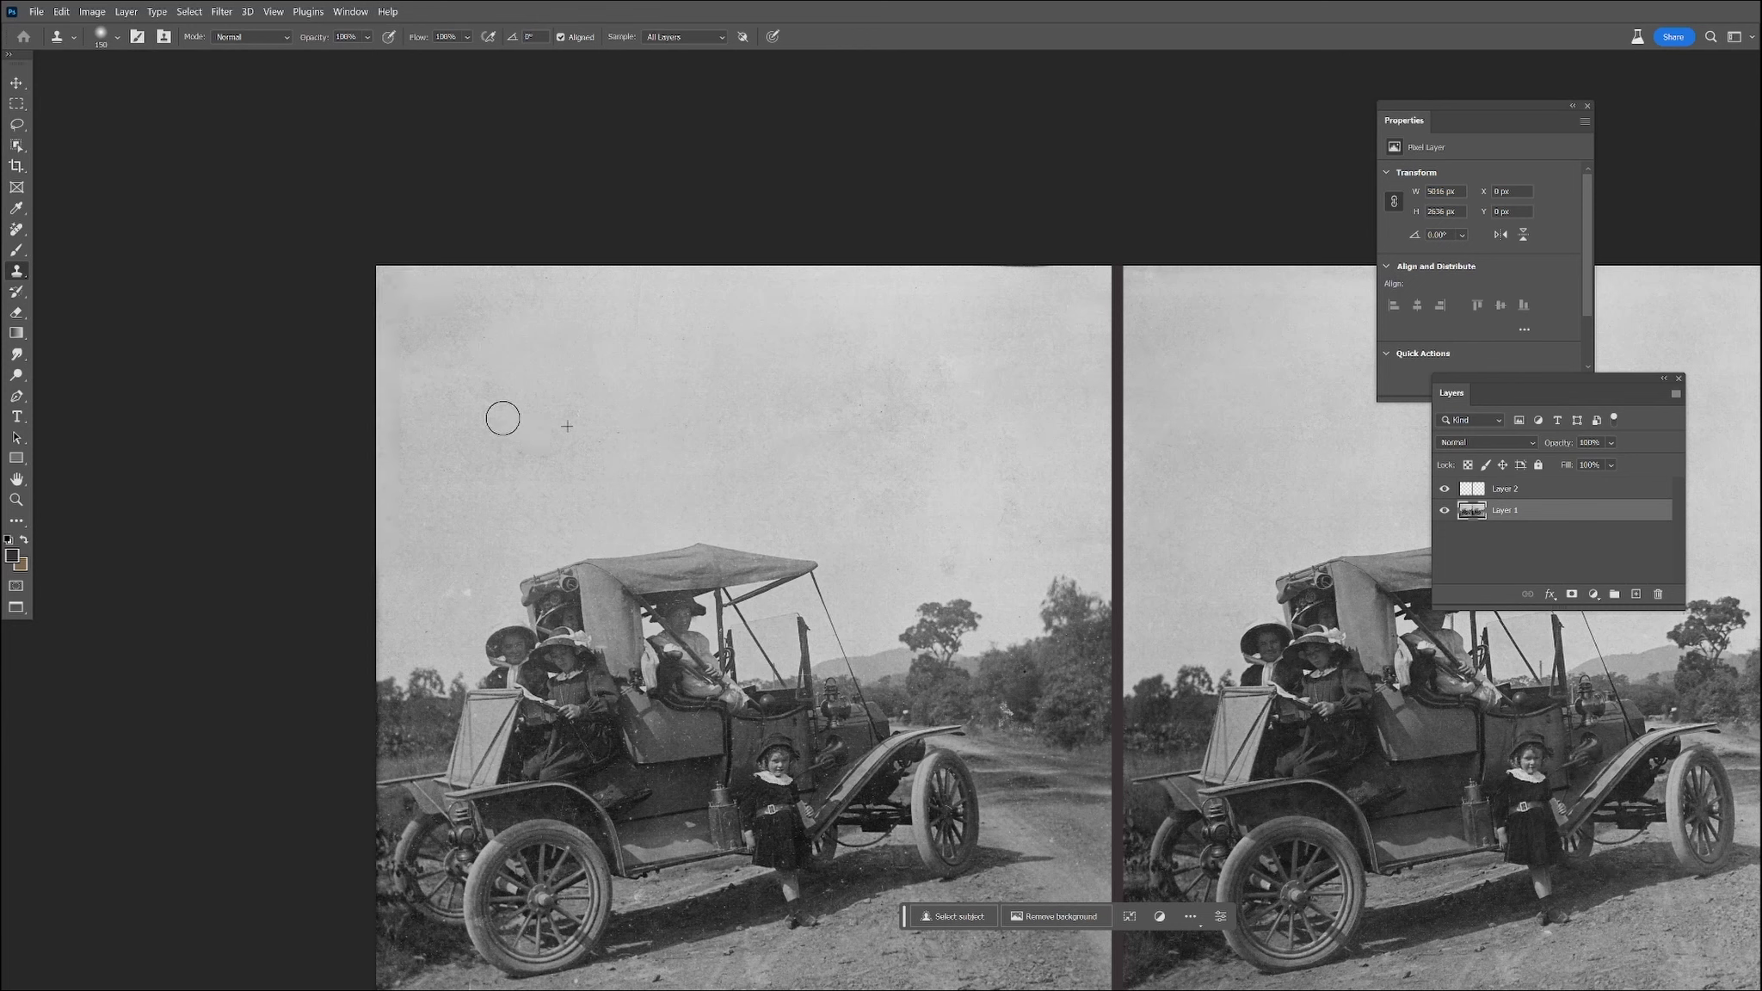
pyautogui.keyDown('alt'); pyautogui.click(420, 592); pyautogui.keyUp('alt')
pyautogui.moveTo(446, 592); pyautogui.dragTo(466, 602)
# Clone over the sky blemishes between the canopy and the central divider, including the upper inner corner of the left photo
pyautogui.keyDown('alt'); pyautogui.click(850, 418); pyautogui.keyUp('alt')
pyautogui.moveTo(890, 415); pyautogui.dragTo(940, 418)
pyautogui.keyDown('alt'); pyautogui.click(995, 555); pyautogui.keyUp('alt')
pyautogui.moveTo(937, 559); pyautogui.dragTo(945, 556)
pyautogui.keyDown('alt'); pyautogui.click(1021, 290); pyautogui.keyUp('alt')
pyautogui.moveTo(1046, 263)
pyautogui.mouseDown()
pyautogui.moveTo(1078, 263)
pyautogui.moveTo(1012, 275)
pyautogui.mouseUp()
# Clone over the remaining blotches in the left photo's sky above the car canopy
pyautogui.keyDown('alt'); pyautogui.click(706, 354); pyautogui.keyUp('alt')
pyautogui.moveTo(648, 350)
pyautogui.mouseDown()
pyautogui.moveTo(638, 303)
pyautogui.moveTo(708, 293)
pyautogui.mouseUp()
pyautogui.keyDown('alt'); pyautogui.click(703, 344); pyautogui.keyUp('alt')
pyautogui.keyDown('alt'); pyautogui.click(606, 321); pyautogui.keyUp('alt')
pyautogui.click(560, 288)
pyautogui.keyDown('alt'); pyautogui.click(622, 457); pyautogui.keyUp('alt')
pyautogui.moveTo(588, 441); pyautogui.dragTo(600, 441)
pyautogui.moveTo(848, 430); pyautogui.dragTo(736, 255)
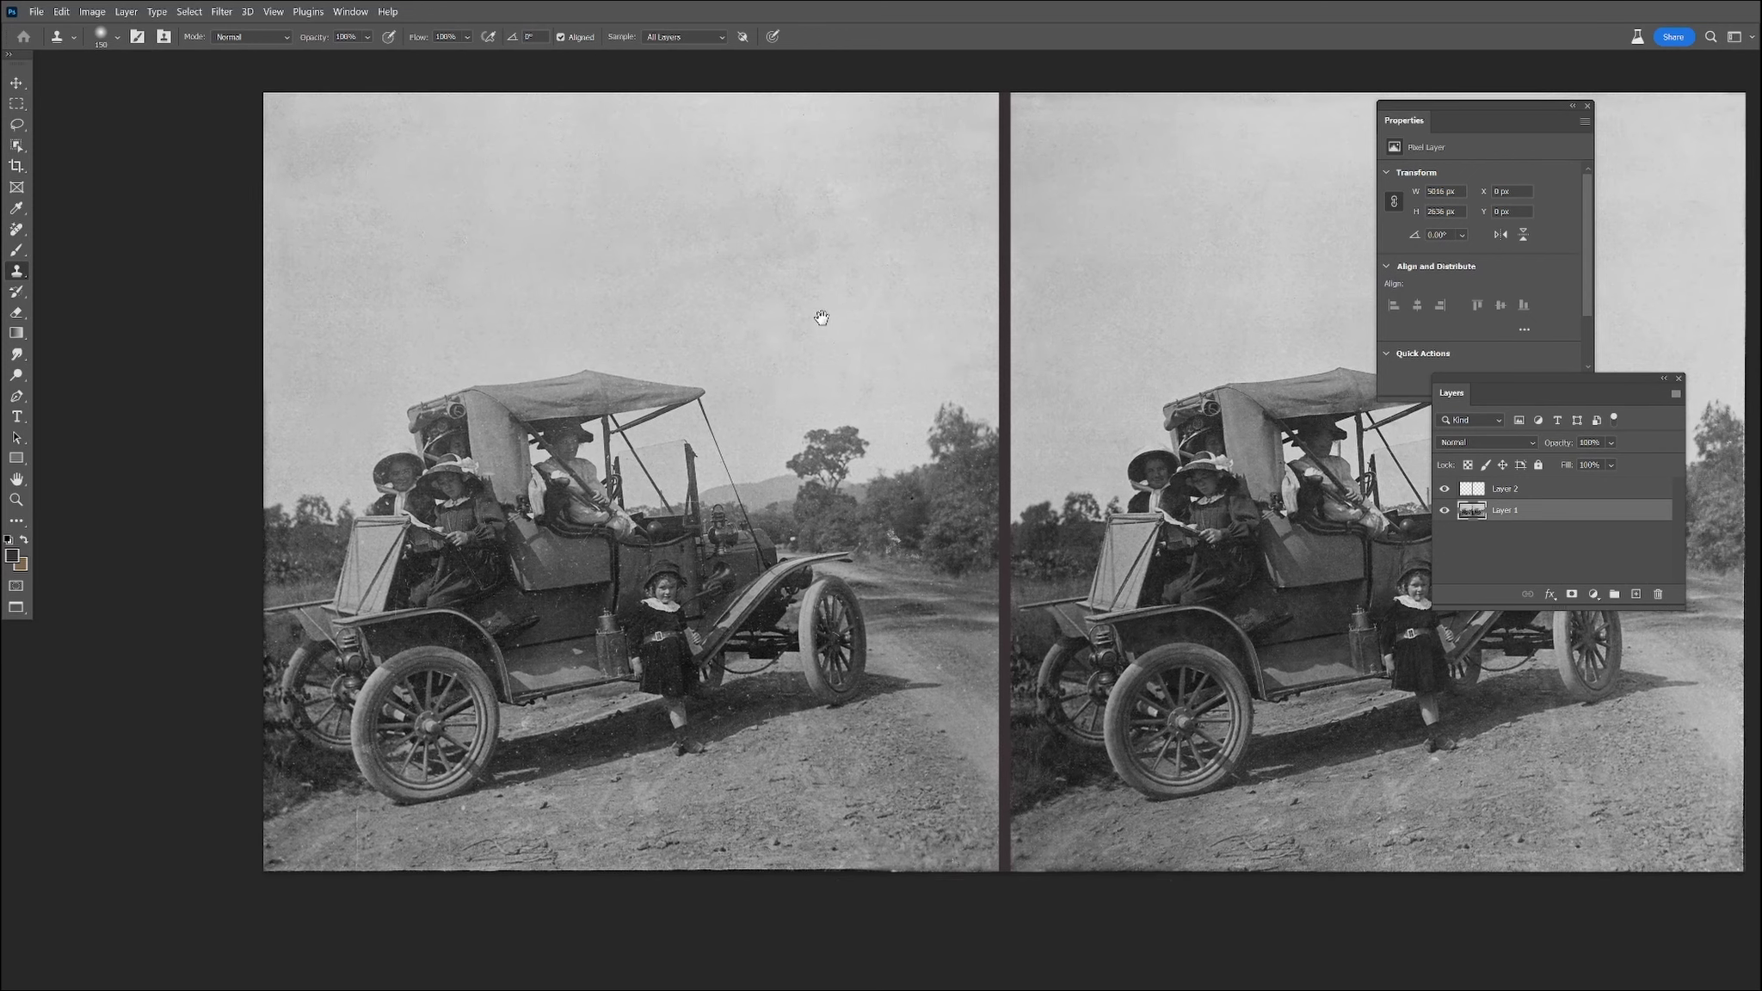
# Remove specks from the standing girl's face and dress and the car body beside her hat with a small Remove tool brush
pyautogui.scroll(5, 693, 686)
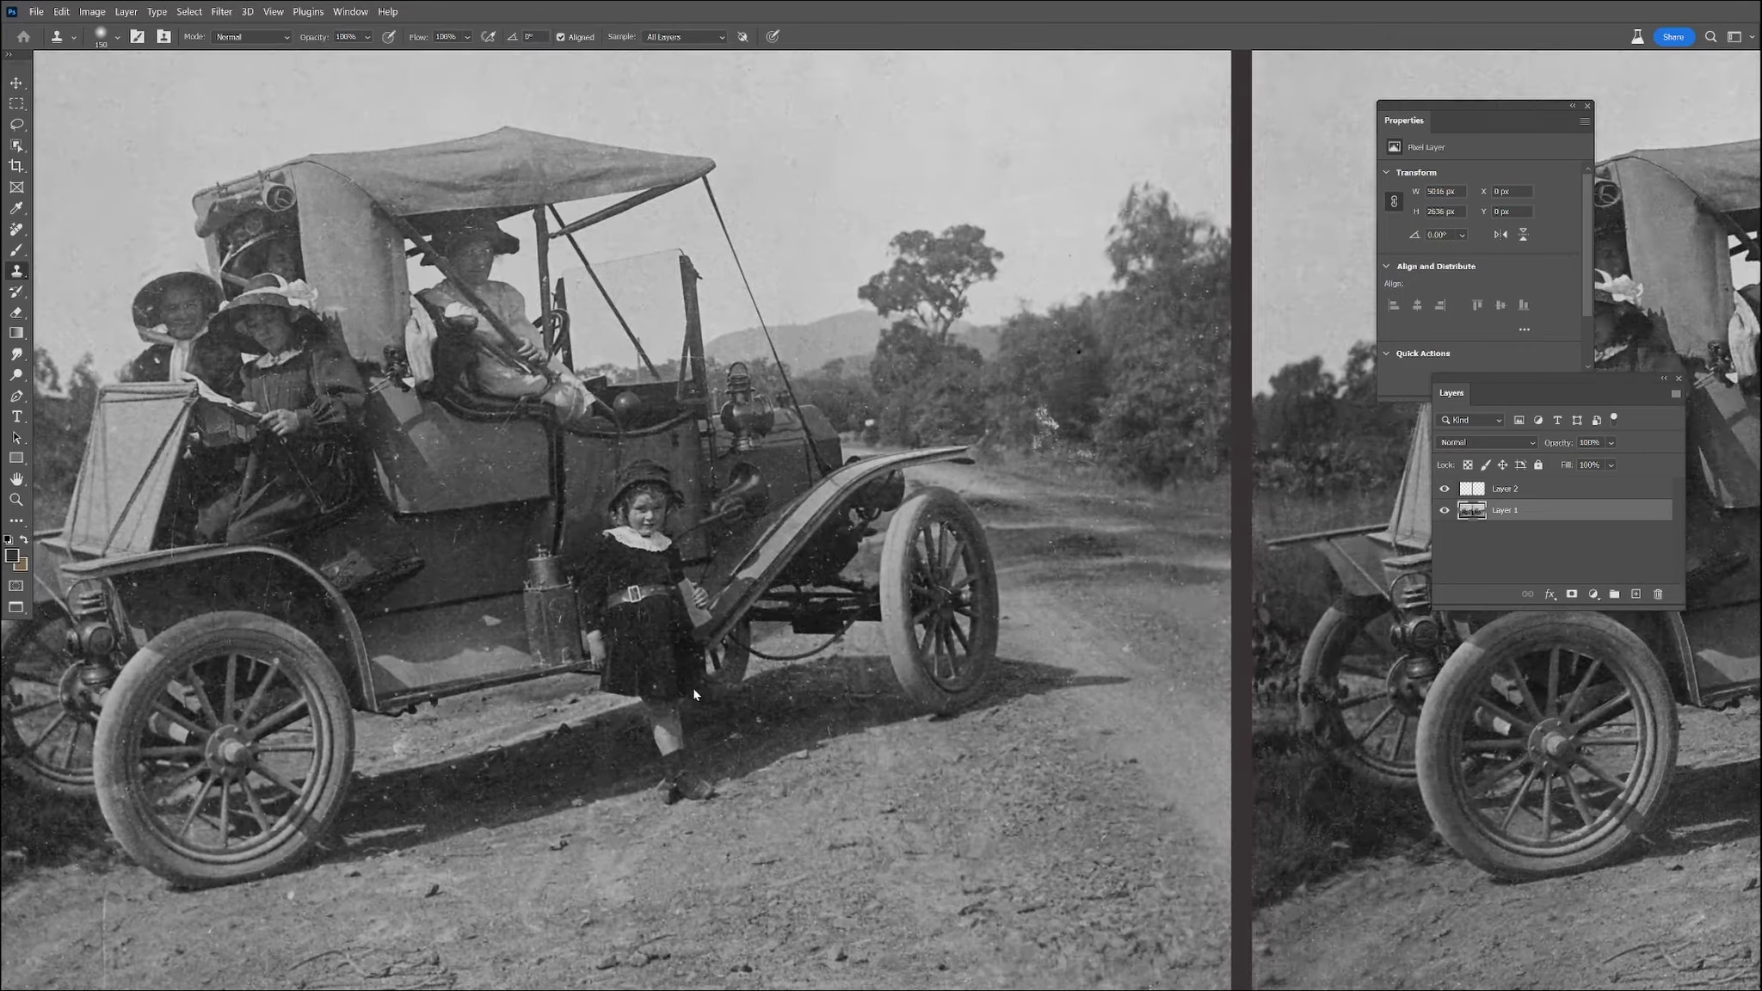
pyautogui.press('j')
pyautogui.press('[')
pyautogui.press('[')
pyautogui.press('[')
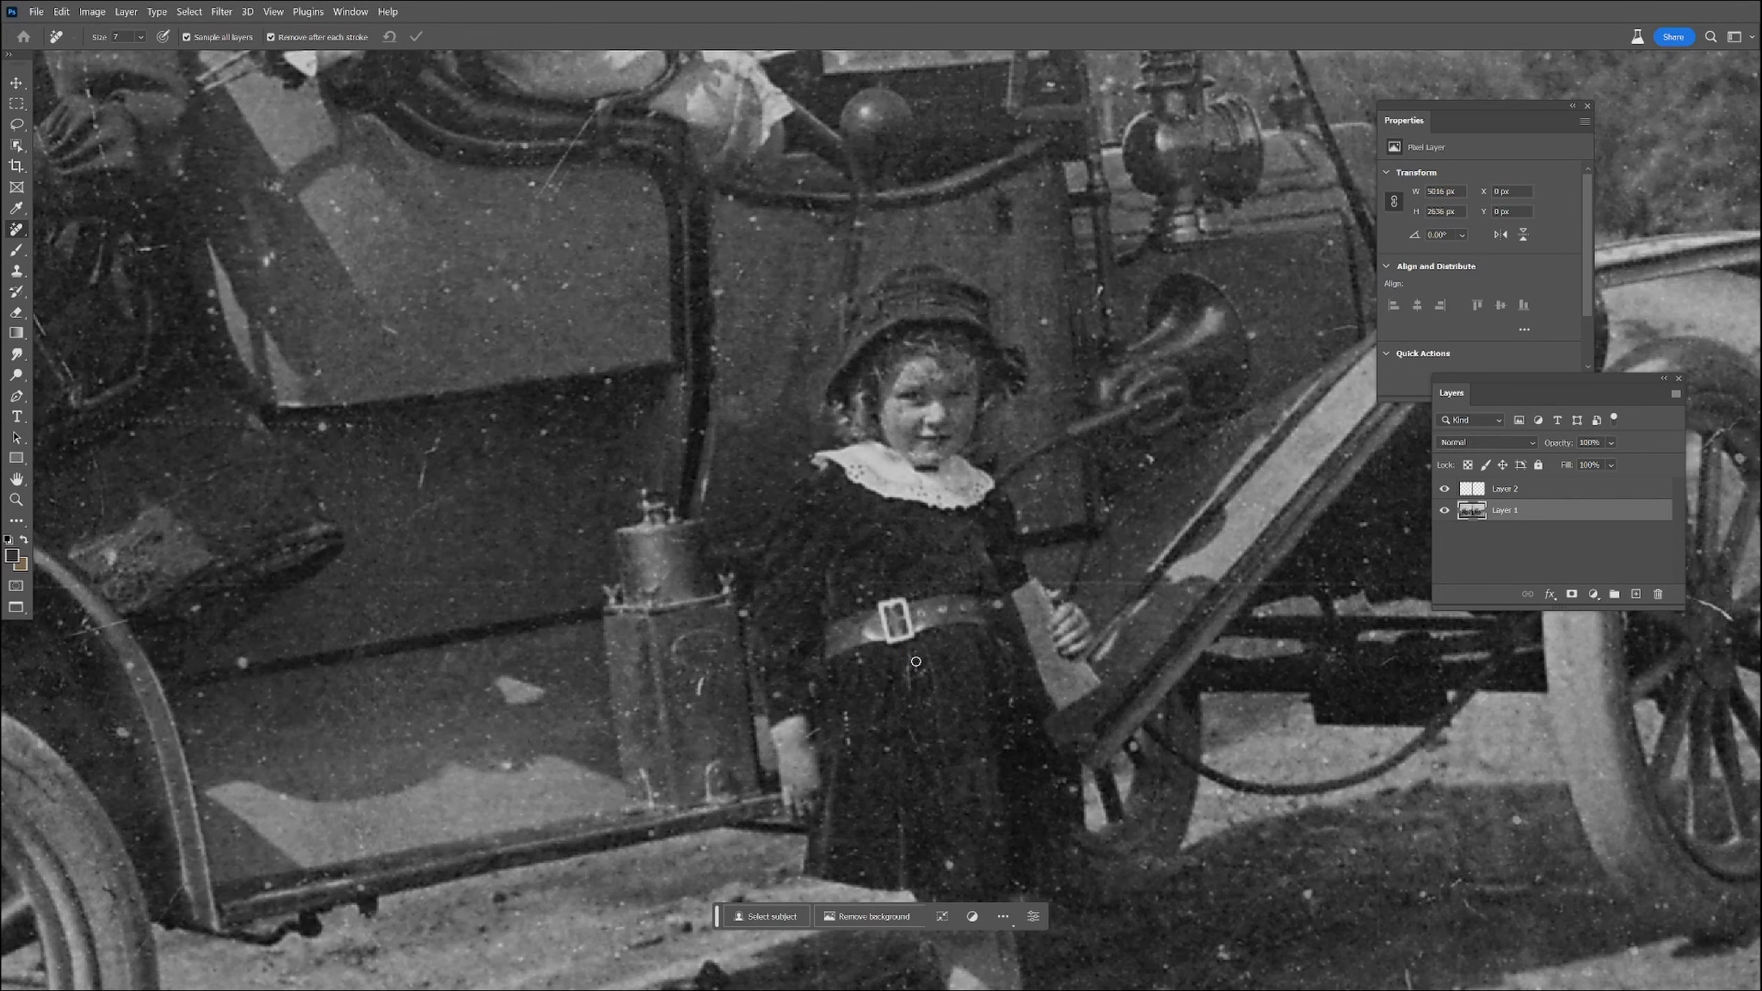
pyautogui.click(778, 694)
pyautogui.click(899, 422)
pyautogui.click(825, 330)
pyautogui.click(721, 362)
pyautogui.click(760, 285)
pyautogui.click(711, 214)
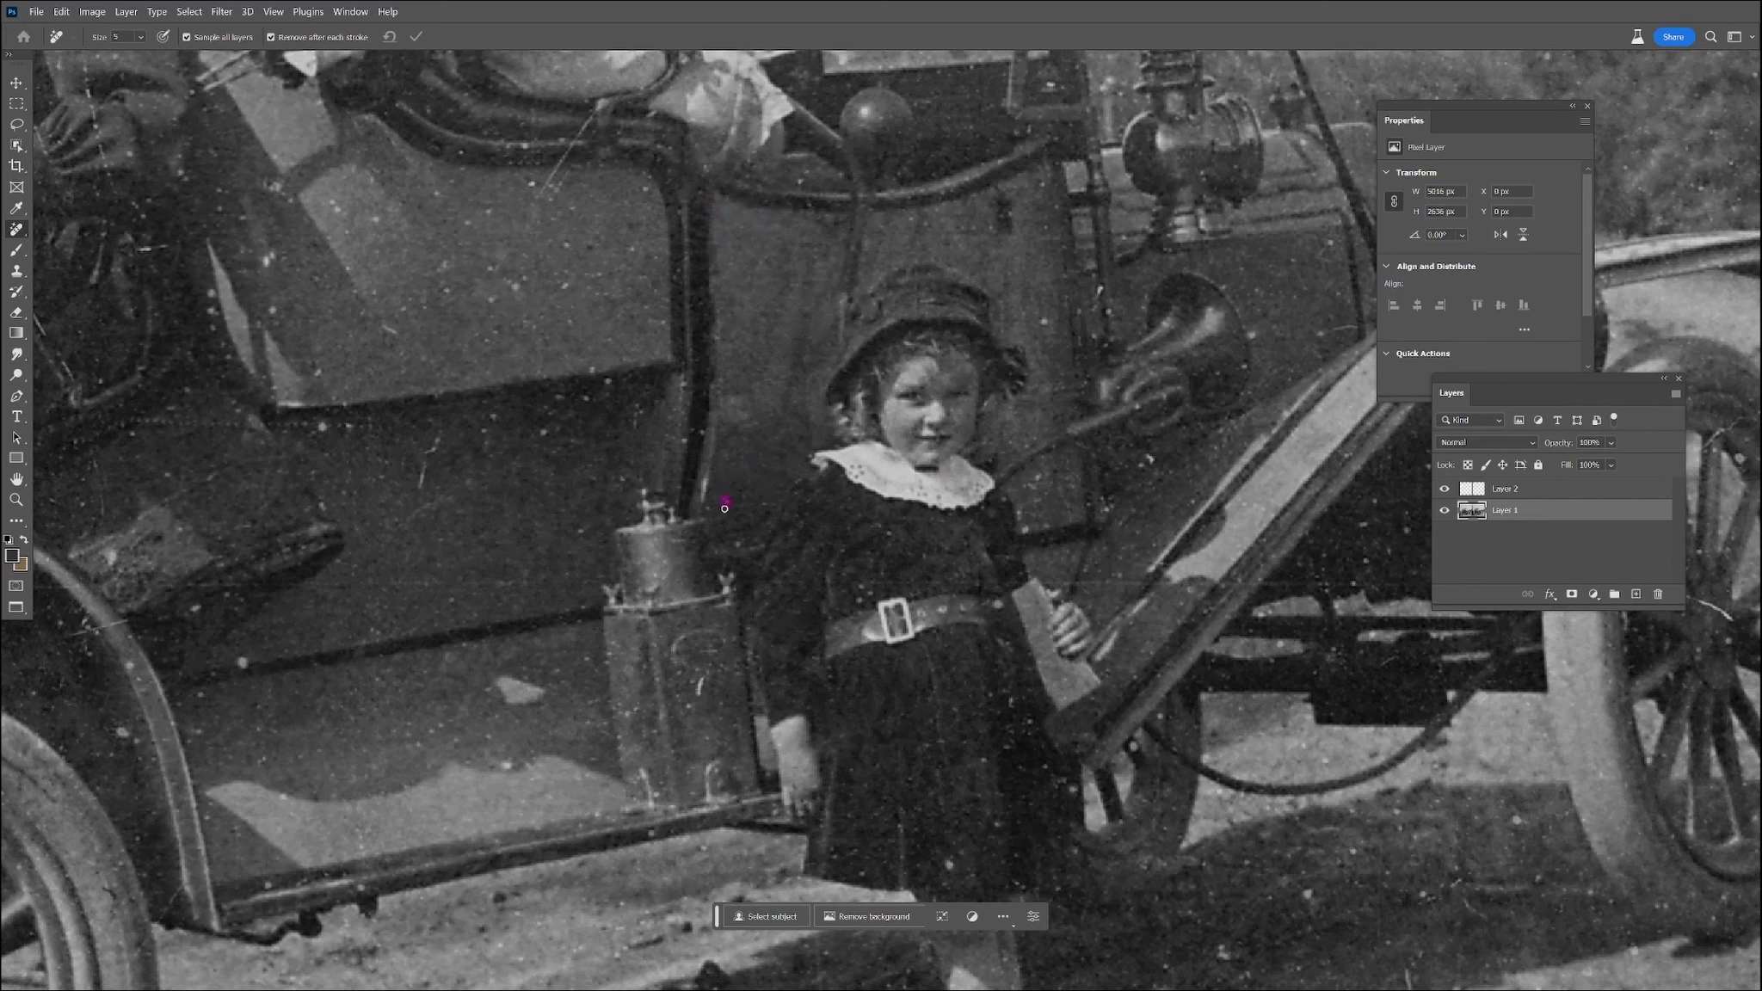
# Remove the specks on the metal tank, around the girl's hands and skirt, and on the car body near the horn
pyautogui.moveTo(702, 681); pyautogui.dragTo(699, 694)
pyautogui.click(677, 712)
pyautogui.click(1018, 639)
pyautogui.click(814, 788)
pyautogui.click(834, 856)
pyautogui.click(1086, 735)
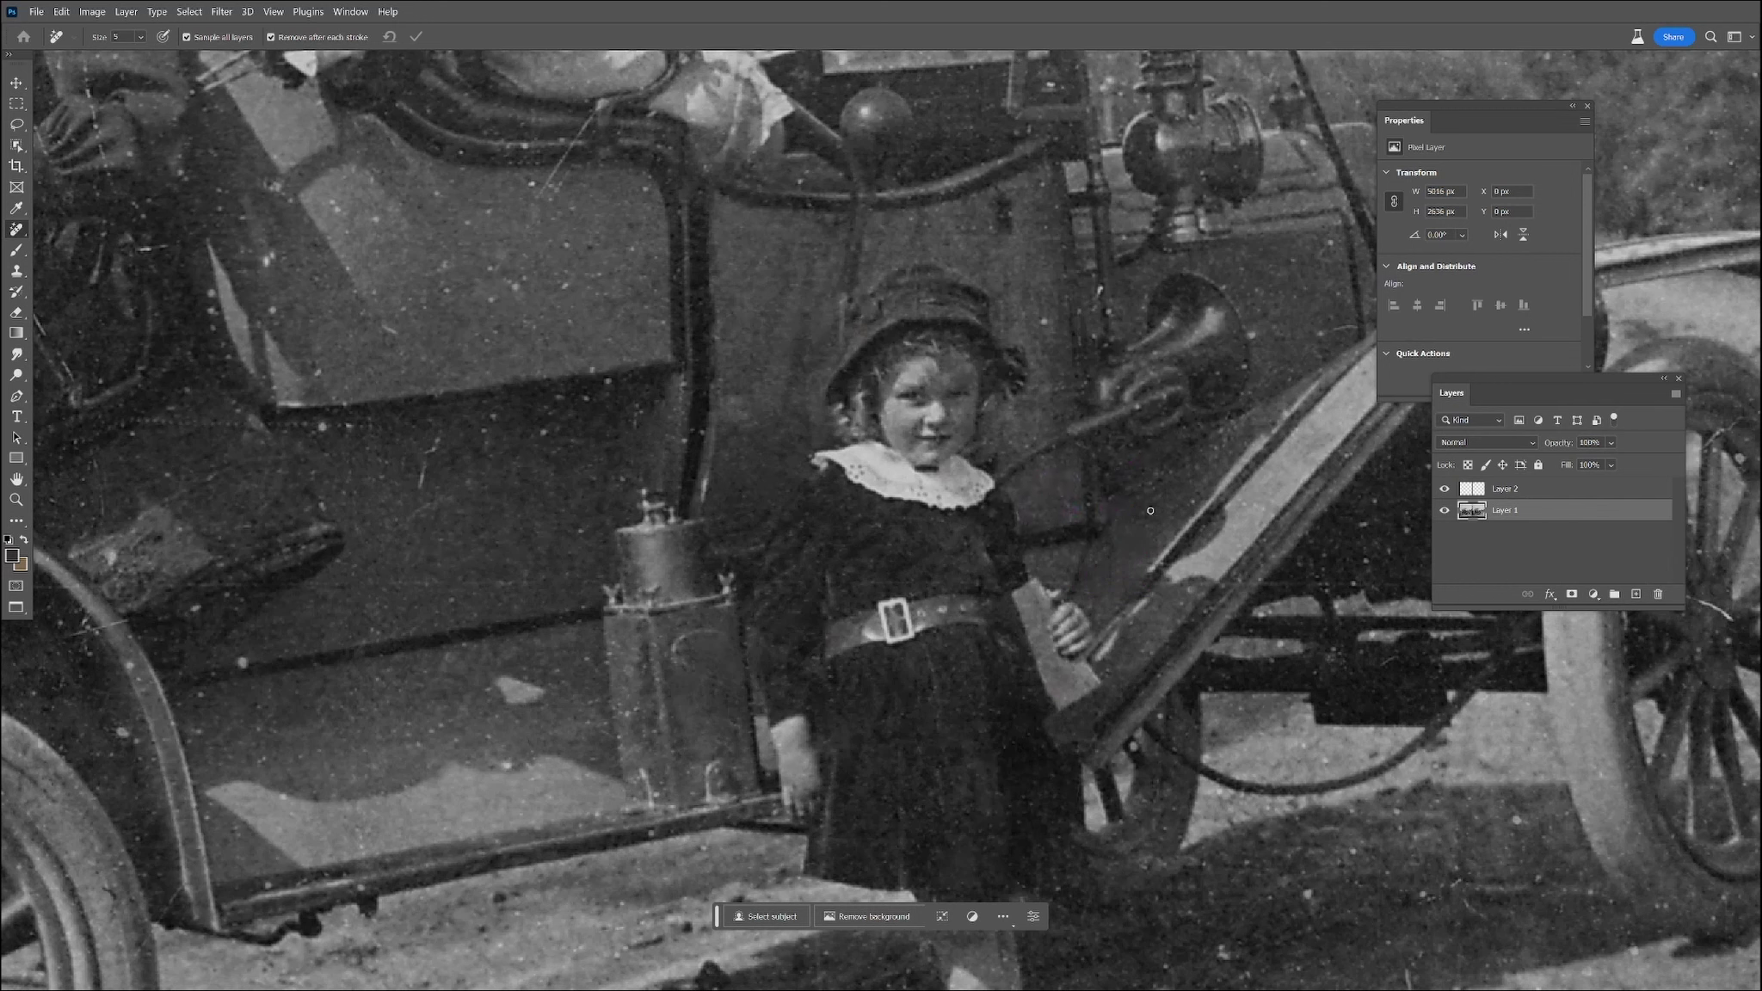
pyautogui.click(1108, 301)
# Remove the white specks from the dark body panel below the car seat and along the back of the running board
pyautogui.moveTo(602, 383)
pyautogui.mouseDown()
pyautogui.moveTo(602, 411)
pyautogui.moveTo(558, 427)
pyautogui.mouseUp()
pyautogui.click(322, 423)
pyautogui.moveTo(419, 466); pyautogui.dragTo(421, 495)
pyautogui.click(520, 687)
pyautogui.click(453, 678)
pyautogui.click(372, 633)
# Remove the specks from the running board surface, its outer edge, the base of the metal tank and the rear fender area
pyautogui.moveTo(229, 590); pyautogui.dragTo(244, 596)
pyautogui.click(196, 608)
pyautogui.click(243, 663)
pyautogui.click(267, 691)
pyautogui.moveTo(199, 693); pyautogui.dragTo(202, 705)
pyautogui.moveTo(500, 764); pyautogui.dragTo(511, 765)
pyautogui.click(530, 763)
pyautogui.click(616, 705)
pyautogui.click(654, 787)
pyautogui.click(698, 852)
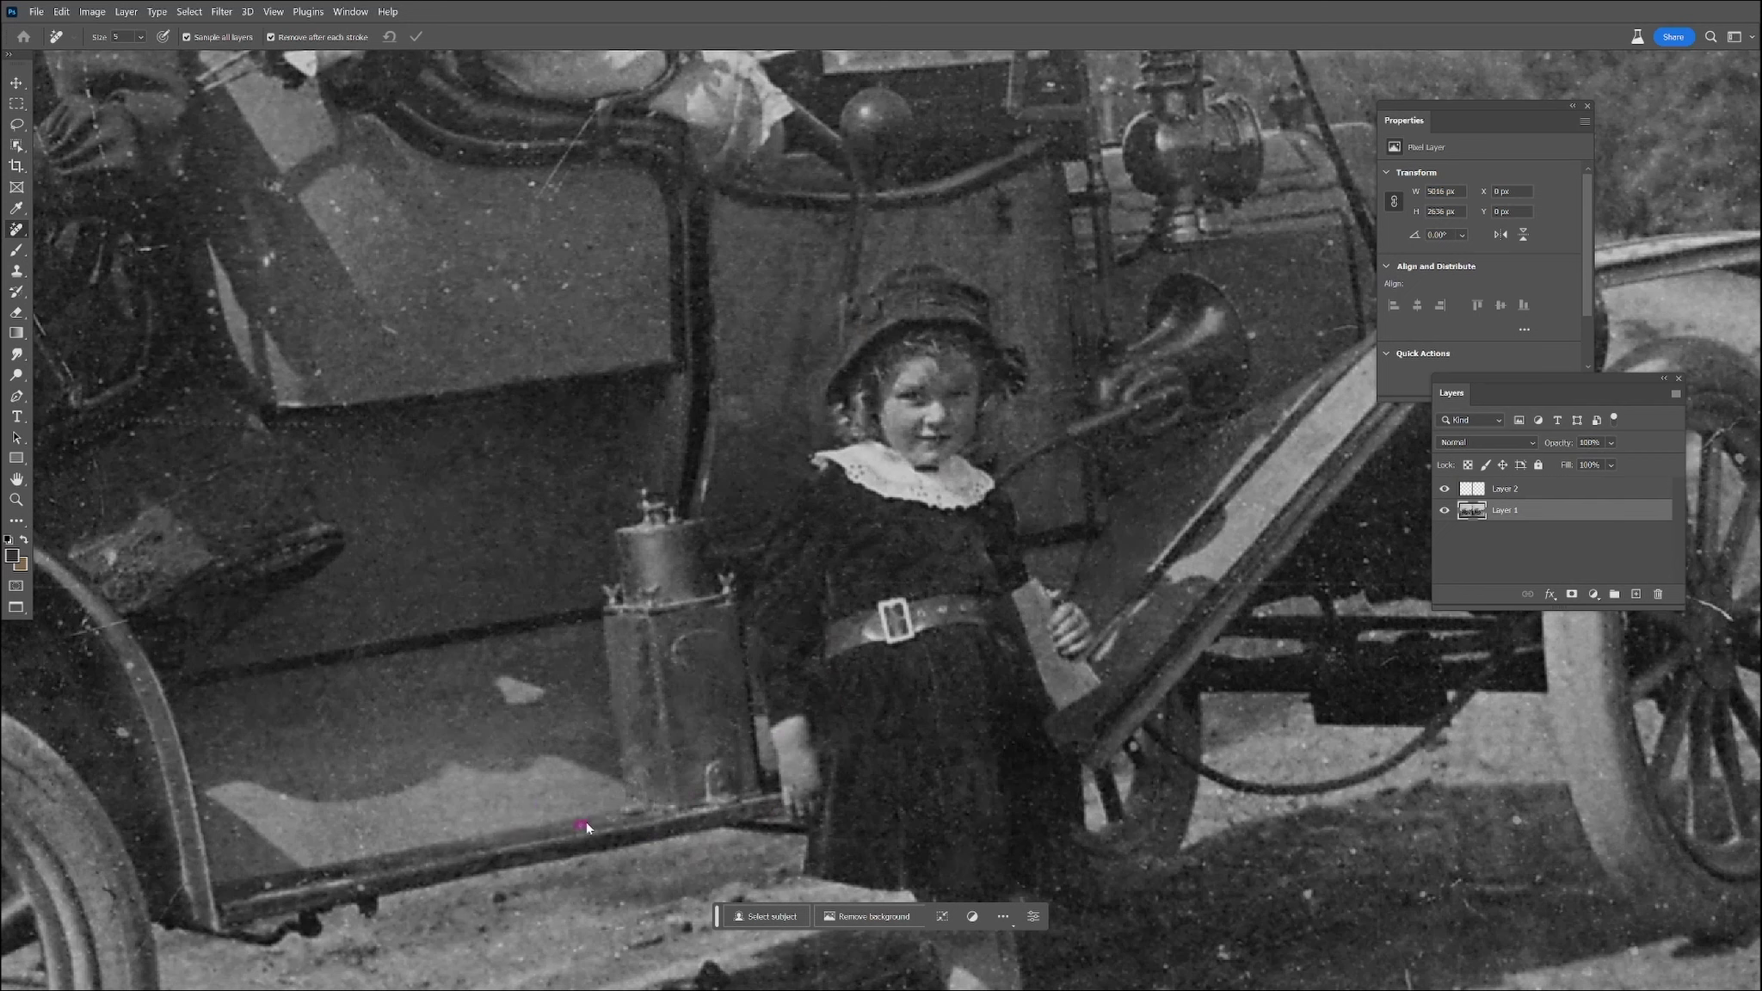
pyautogui.moveTo(67, 634); pyautogui.dragTo(129, 621)
pyautogui.click(274, 859)
# Remove the white specks from the shadowed ground between the rear wheel and the standing girl
pyautogui.moveTo(671, 715); pyautogui.dragTo(829, 463)
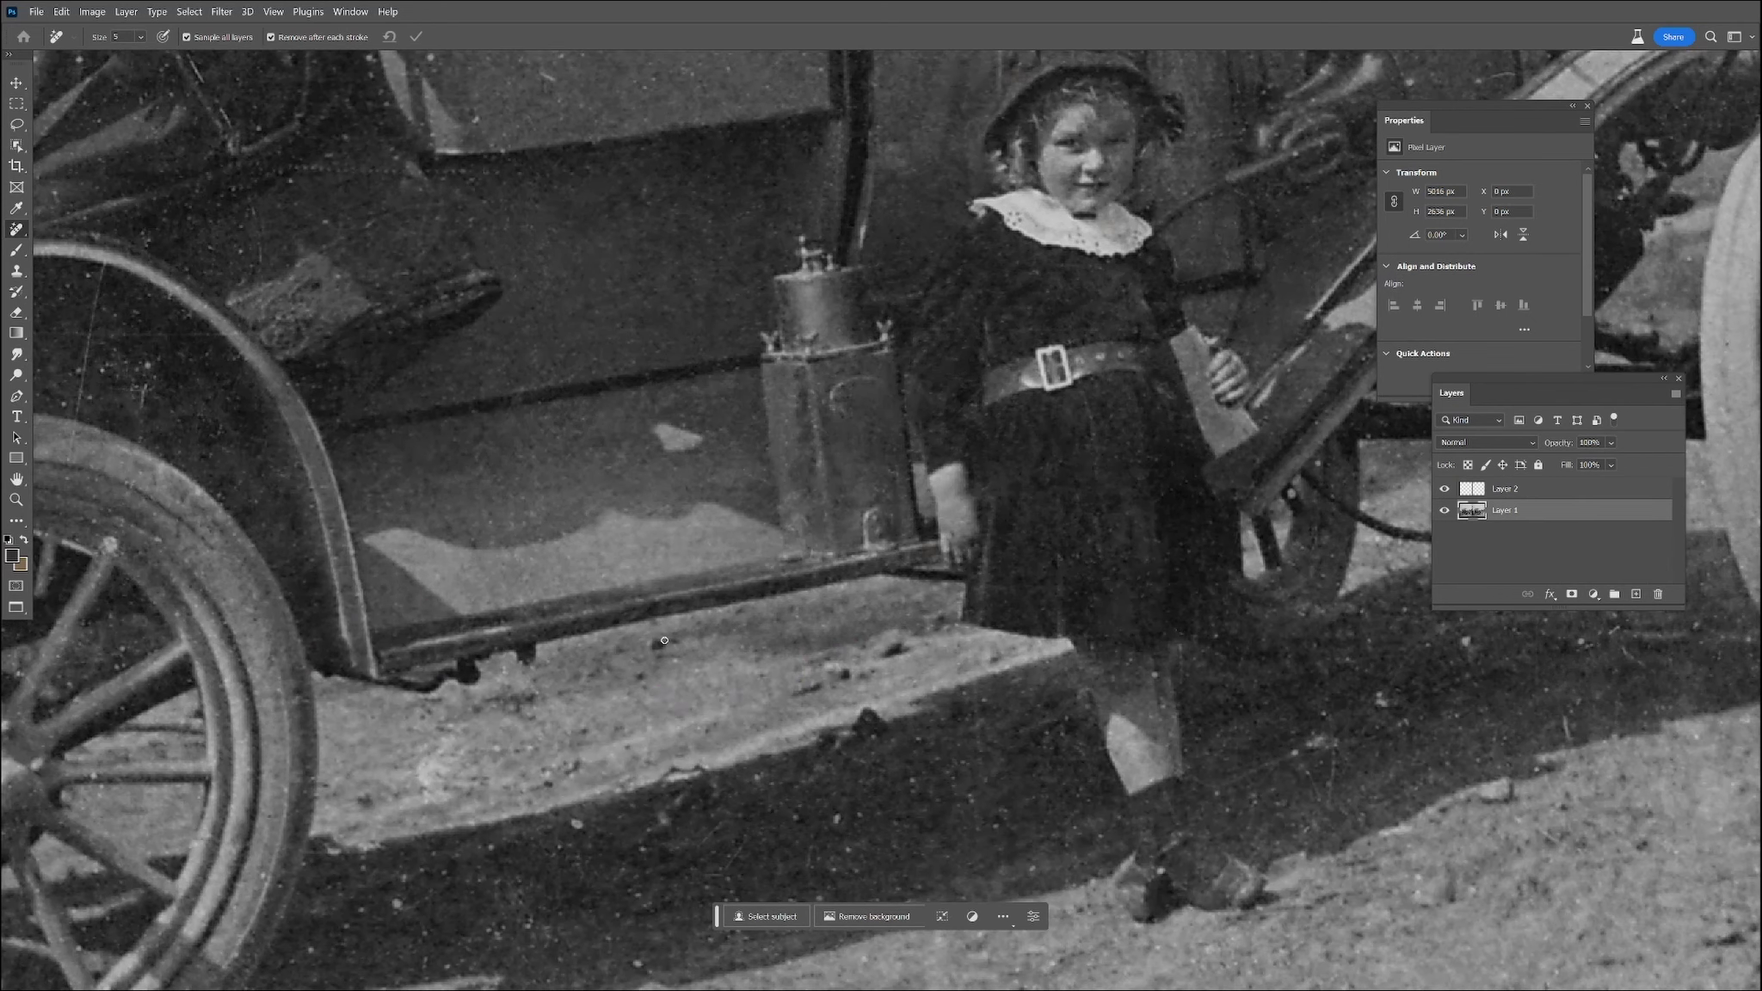
pyautogui.click(310, 780)
pyautogui.click(1119, 676)
pyautogui.click(974, 702)
pyautogui.click(950, 768)
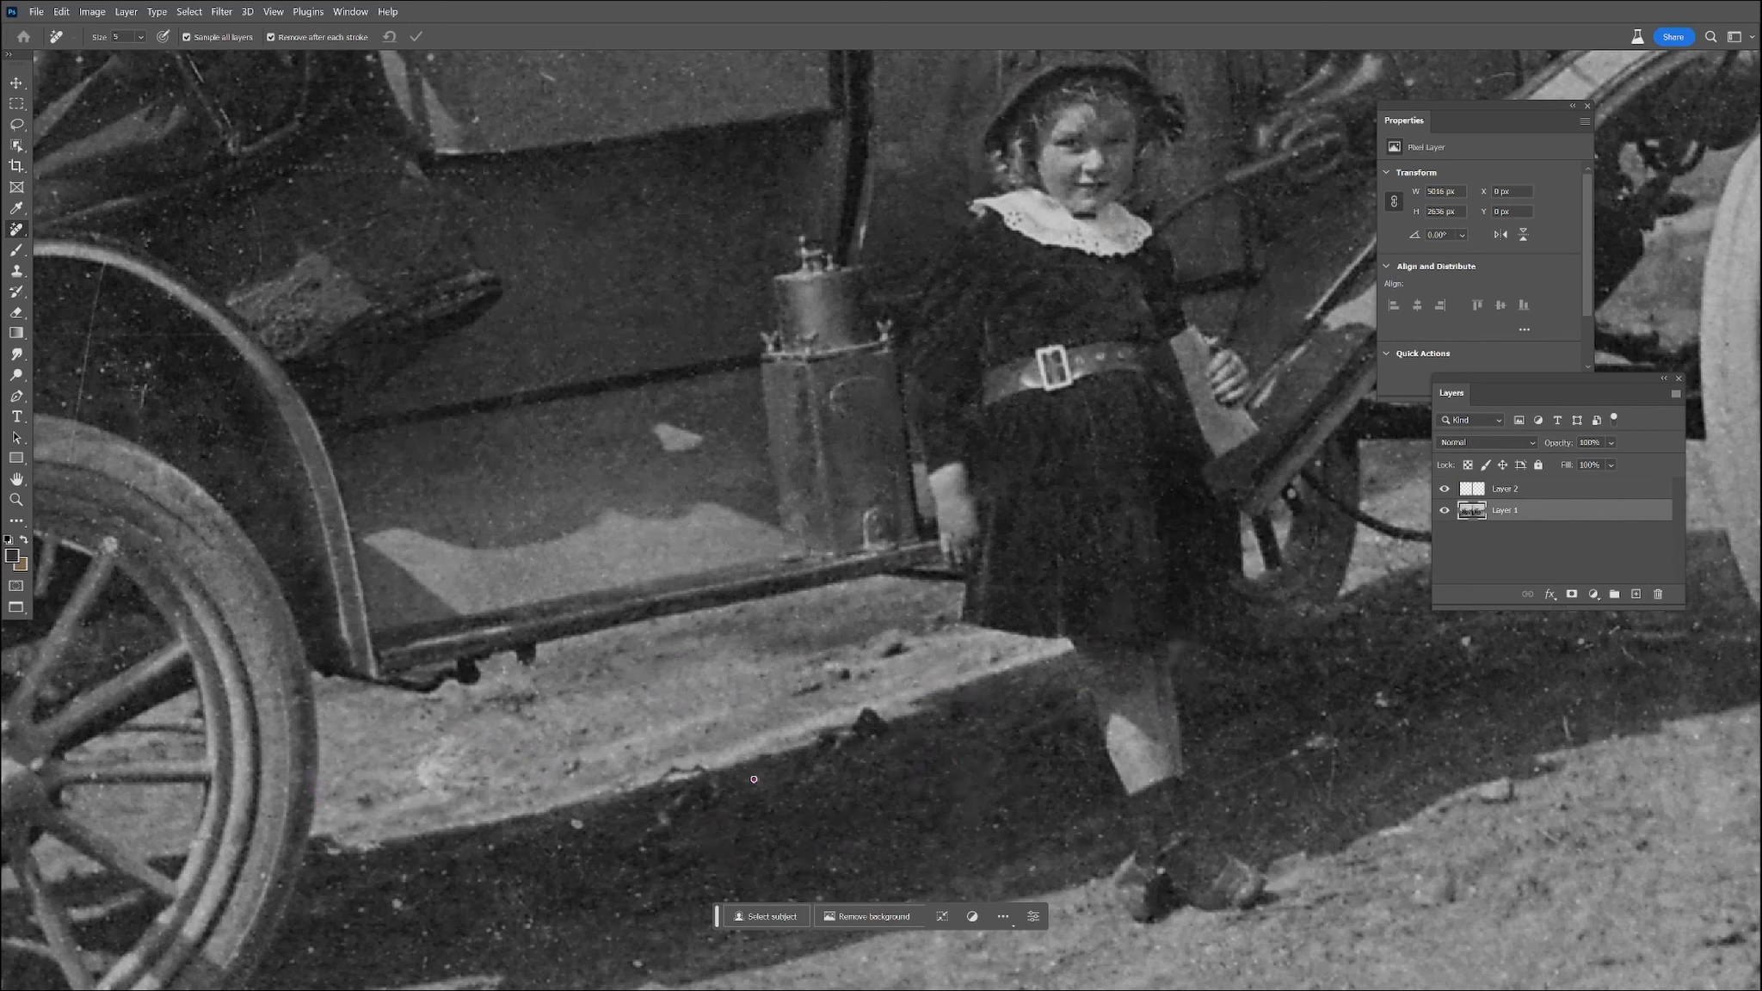
pyautogui.moveTo(632, 862); pyautogui.dragTo(912, 641)
pyautogui.click(1082, 712)
pyautogui.click(911, 727)
pyautogui.click(703, 740)
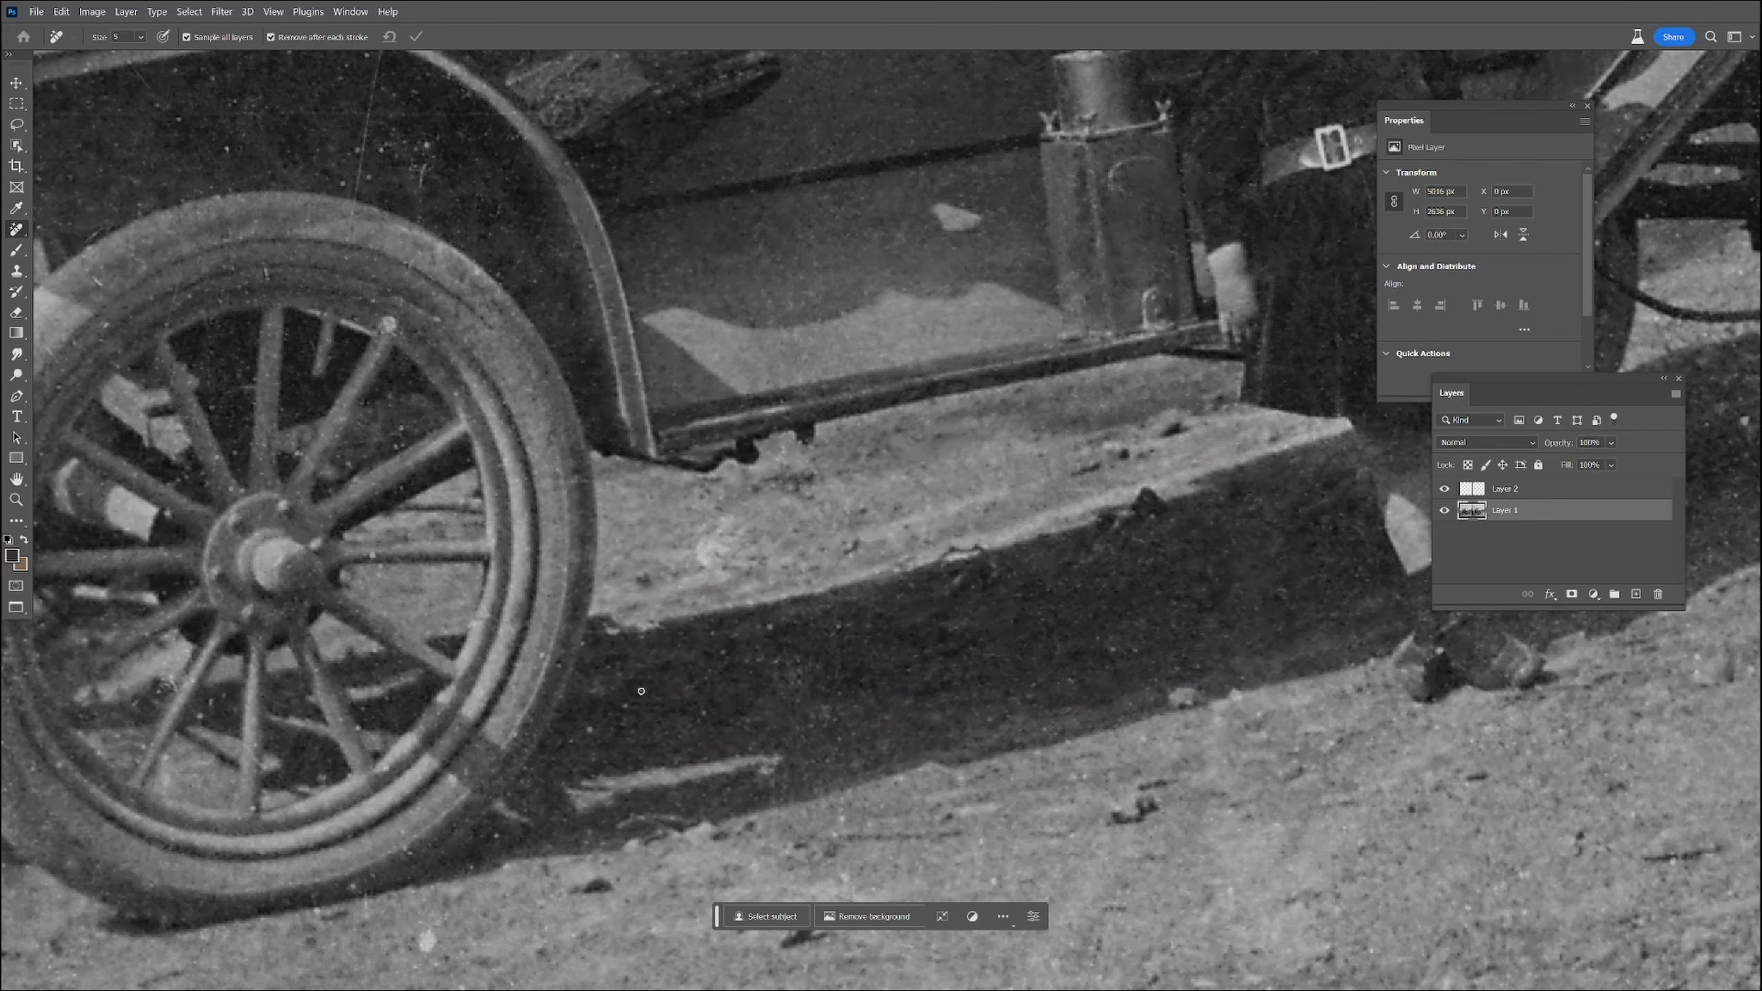
# Remove the specks from the rear wheel's rim, spokes and hub area
pyautogui.click(458, 785)
pyautogui.click(514, 743)
pyautogui.click(400, 489)
pyautogui.moveTo(225, 488); pyautogui.dragTo(247, 487)
pyautogui.moveTo(164, 749); pyautogui.dragTo(169, 761)
pyautogui.click(256, 810)
# Remove the specks from the top of the rear tyre and the dark areas around and beneath the rear fender
pyautogui.moveTo(715, 646)
pyautogui.mouseDown()
pyautogui.moveTo(759, 641)
pyautogui.moveTo(962, 707)
pyautogui.mouseUp()
pyautogui.click(638, 383)
pyautogui.moveTo(670, 246); pyautogui.dragTo(667, 204)
pyautogui.moveTo(631, 116); pyautogui.dragTo(605, 258)
pyautogui.moveTo(516, 177); pyautogui.dragTo(658, 174)
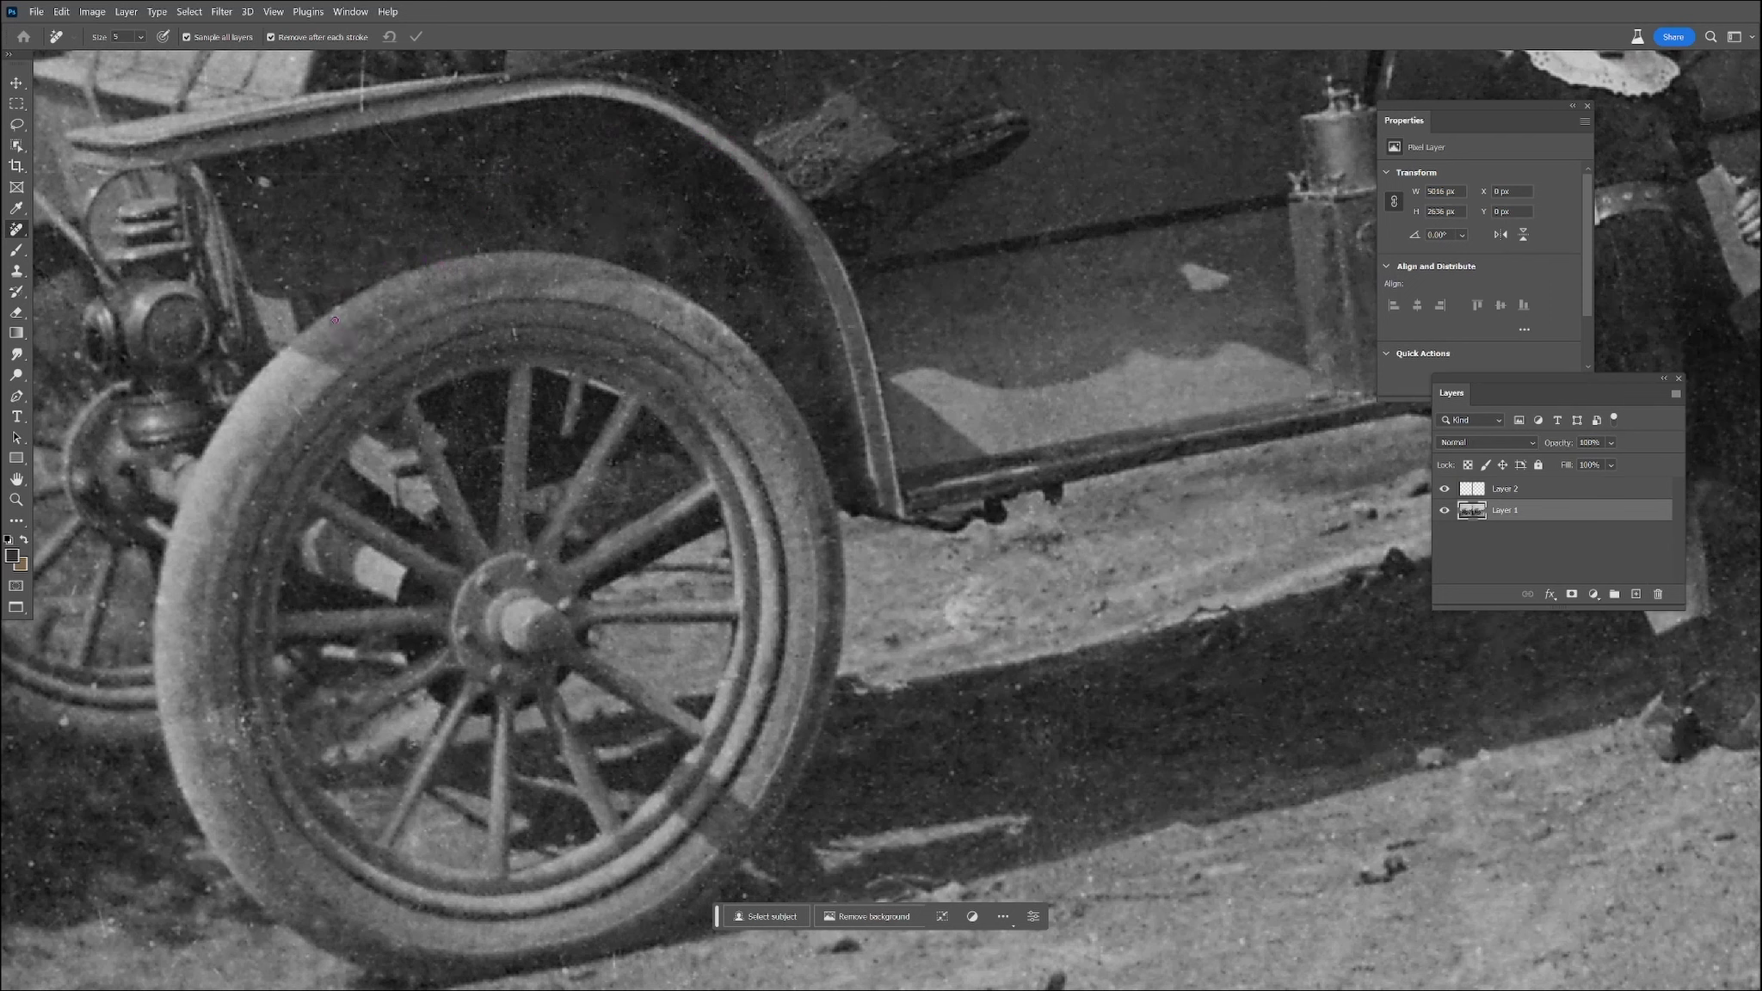
# Remove the white specks from the upper and outer side of the rear tyre and the nearby rim of the far wheel
pyautogui.moveTo(411, 397); pyautogui.dragTo(409, 400)
pyautogui.moveTo(513, 326); pyautogui.dragTo(515, 339)
pyautogui.moveTo(359, 400); pyautogui.dragTo(368, 411)
pyautogui.moveTo(235, 593); pyautogui.dragTo(238, 602)
pyautogui.moveTo(140, 616); pyautogui.dragTo(137, 635)
# Remove the specks from the lower part of the rear tyre and rim, down to where it meets the ground
pyautogui.moveTo(241, 715); pyautogui.dragTo(266, 740)
pyautogui.moveTo(212, 712)
pyautogui.mouseDown()
pyautogui.moveTo(234, 745)
pyautogui.moveTo(284, 725)
pyautogui.mouseUp()
pyautogui.moveTo(211, 780); pyautogui.dragTo(221, 790)
pyautogui.moveTo(635, 753); pyautogui.dragTo(650, 761)
pyautogui.moveTo(534, 944); pyautogui.dragTo(565, 939)
# Remove the specks from the dark panel under the rear fender and the vertical scratch and specks just above the fender
pyautogui.moveTo(368, 741); pyautogui.dragTo(592, 833)
pyautogui.moveTo(483, 263)
pyautogui.mouseDown()
pyautogui.moveTo(488, 283)
pyautogui.moveTo(470, 276)
pyautogui.mouseUp()
pyautogui.moveTo(443, 269); pyautogui.dragTo(447, 297)
pyautogui.moveTo(743, 250); pyautogui.dragTo(738, 272)
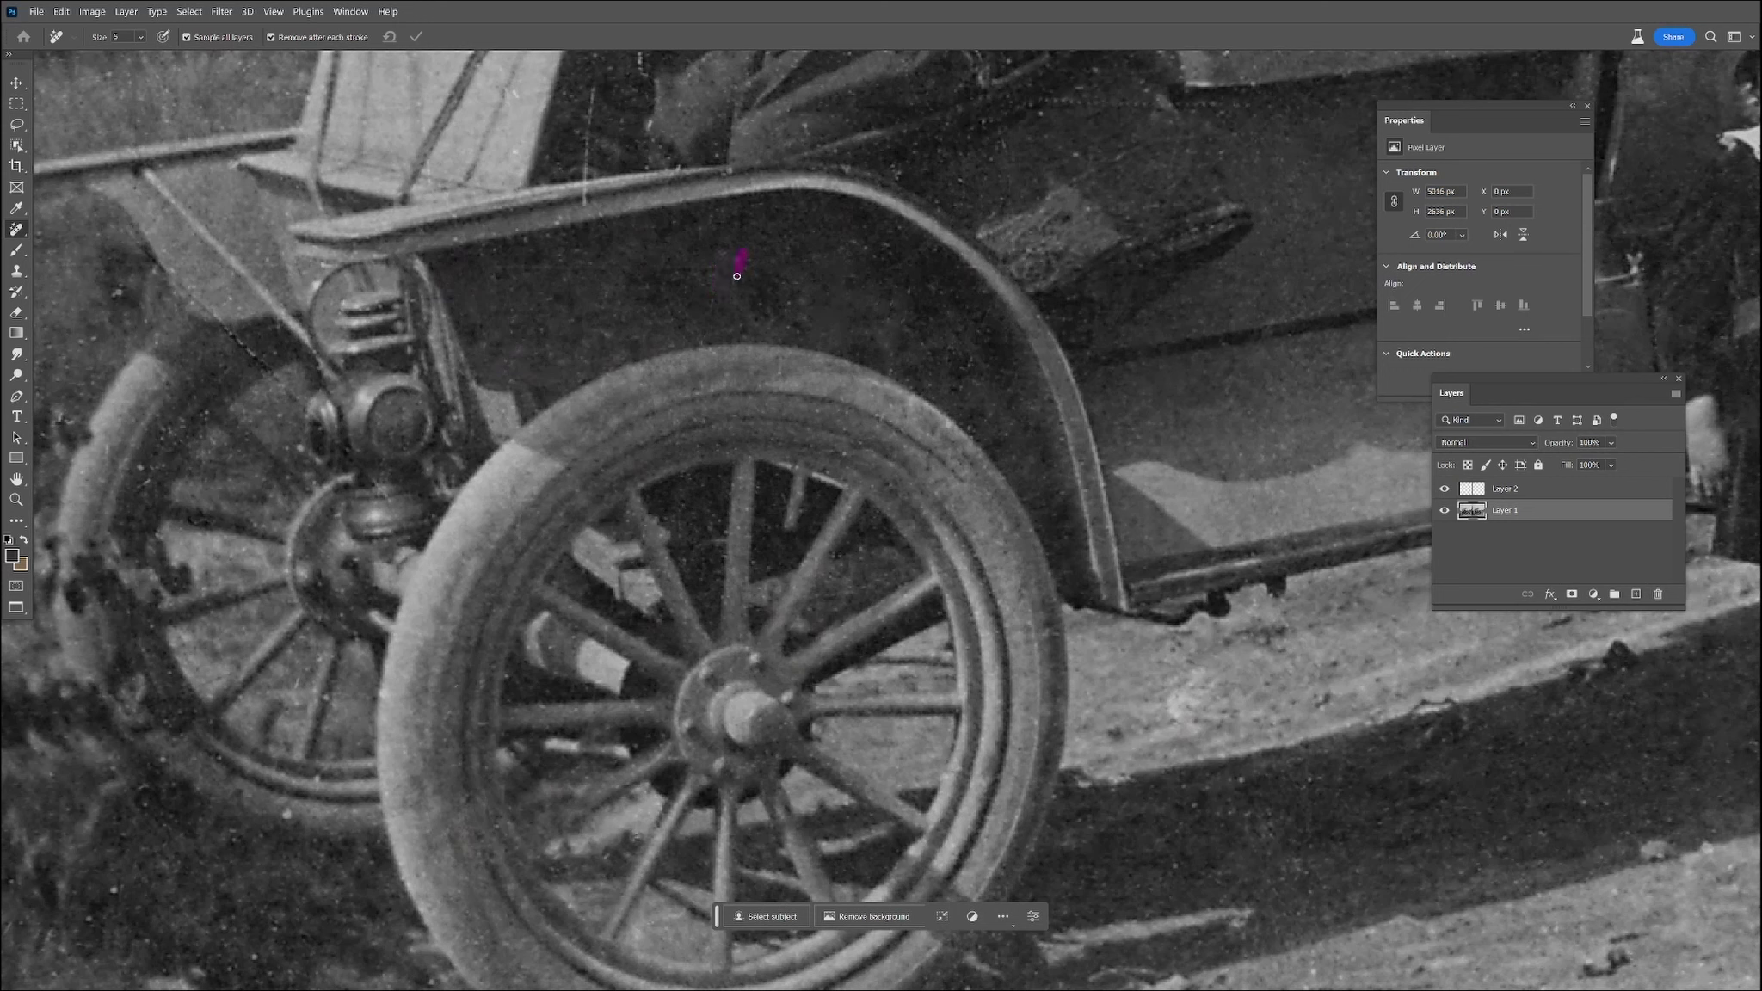
pyautogui.moveTo(585, 178); pyautogui.dragTo(593, 85)
pyautogui.moveTo(623, 112); pyautogui.dragTo(619, 129)
pyautogui.moveTo(650, 116); pyautogui.dragTo(646, 144)
pyautogui.click(528, 240)
pyautogui.moveTo(505, 240); pyautogui.dragTo(497, 246)
# Remove the marks from the light rear panel and along the lower edge of the far fender
pyautogui.moveTo(433, 147); pyautogui.dragTo(426, 189)
pyautogui.moveTo(281, 384); pyautogui.dragTo(326, 429)
pyautogui.moveTo(226, 328); pyautogui.dragTo(267, 369)
pyautogui.moveTo(190, 293); pyautogui.dragTo(222, 326)
pyautogui.moveTo(167, 261); pyautogui.dragTo(190, 298)
# Remove the specks from the far wheel's tyre, spokes and rim and the shadow under its fender
pyautogui.click(272, 405)
pyautogui.moveTo(301, 438); pyautogui.dragTo(300, 449)
pyautogui.moveTo(309, 481); pyautogui.dragTo(317, 483)
pyautogui.moveTo(203, 437)
pyautogui.mouseDown()
pyautogui.moveTo(214, 446)
pyautogui.moveTo(144, 484)
pyautogui.mouseUp()
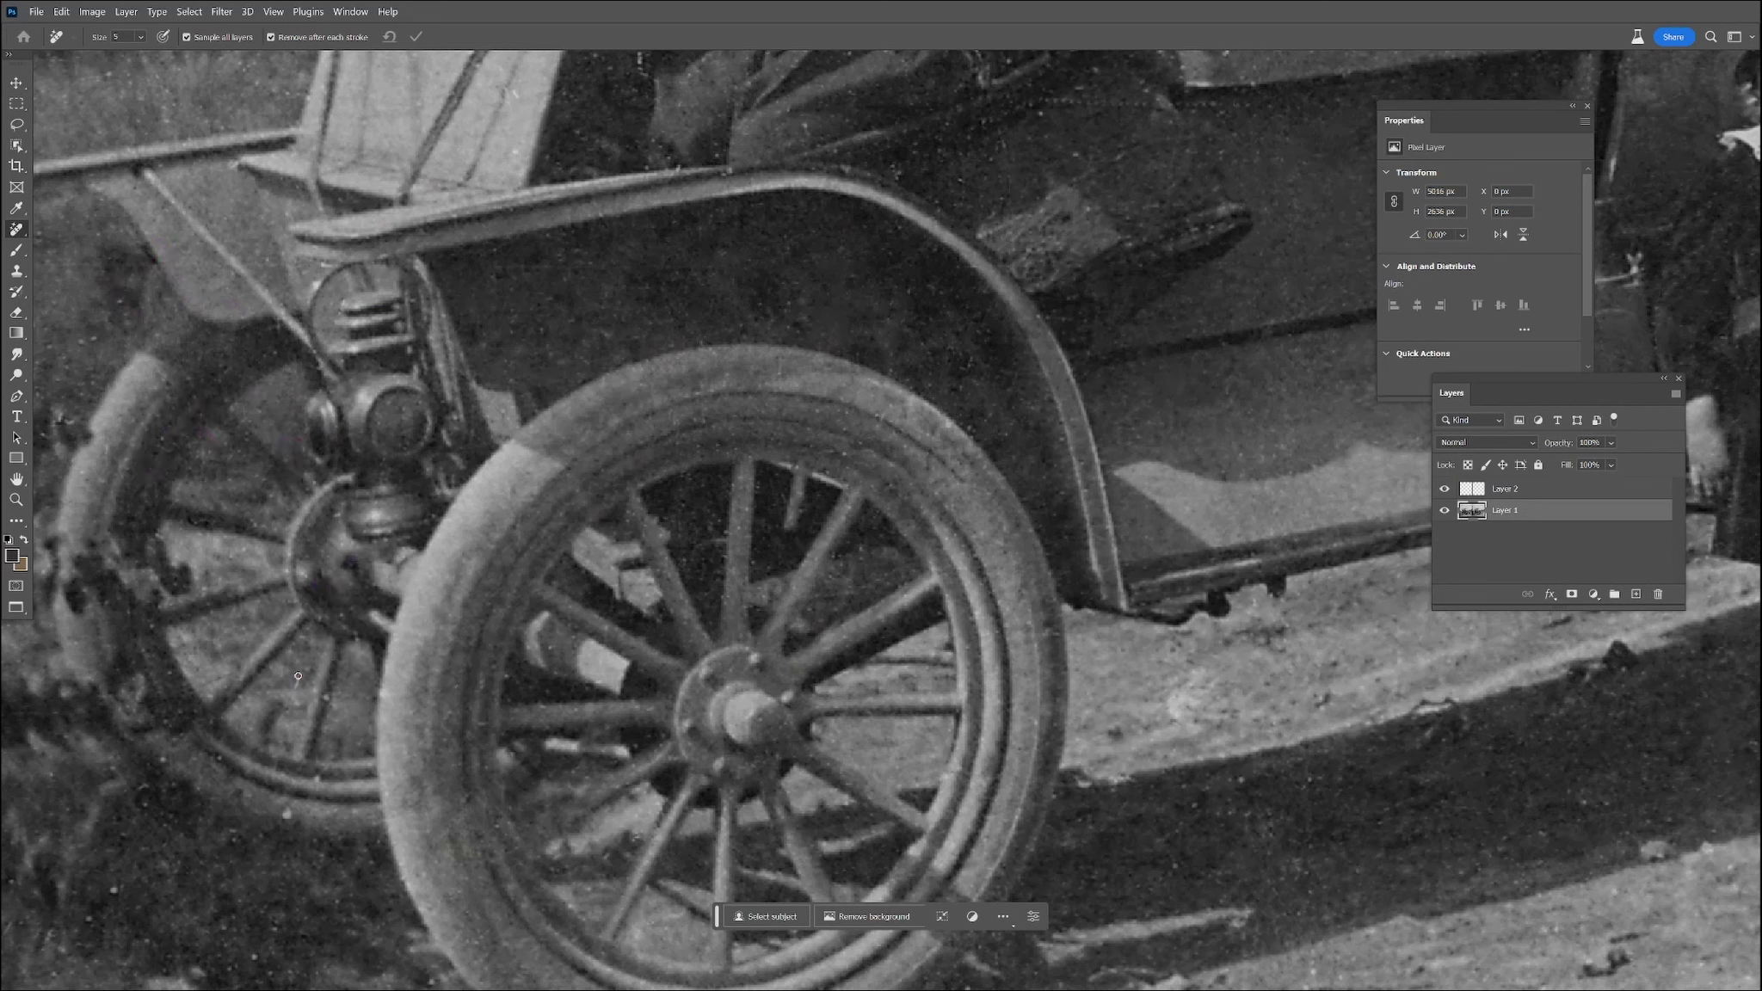
pyautogui.click(235, 788)
pyautogui.click(176, 586)
pyautogui.moveTo(89, 471); pyautogui.dragTo(76, 496)
# Remove the specks from the ground beside the far wheel and along the outer edge of the rear tyre
pyautogui.moveTo(338, 902); pyautogui.dragTo(689, 706)
pyautogui.click(467, 695)
pyautogui.click(499, 591)
pyautogui.click(605, 761)
pyautogui.moveTo(675, 802); pyautogui.dragTo(686, 829)
pyautogui.moveTo(762, 893); pyautogui.dragTo(757, 986)
pyautogui.moveTo(784, 832); pyautogui.dragTo(778, 849)
# Remove the white specks from the dark grass near the photo's outer edge, beside the wheels
pyautogui.moveTo(413, 776); pyautogui.dragTo(411, 790)
pyautogui.moveTo(402, 735); pyautogui.dragTo(399, 754)
pyautogui.moveTo(390, 834); pyautogui.dragTo(387, 856)
pyautogui.moveTo(368, 852); pyautogui.dragTo(366, 873)
pyautogui.moveTo(353, 742); pyautogui.dragTo(346, 757)
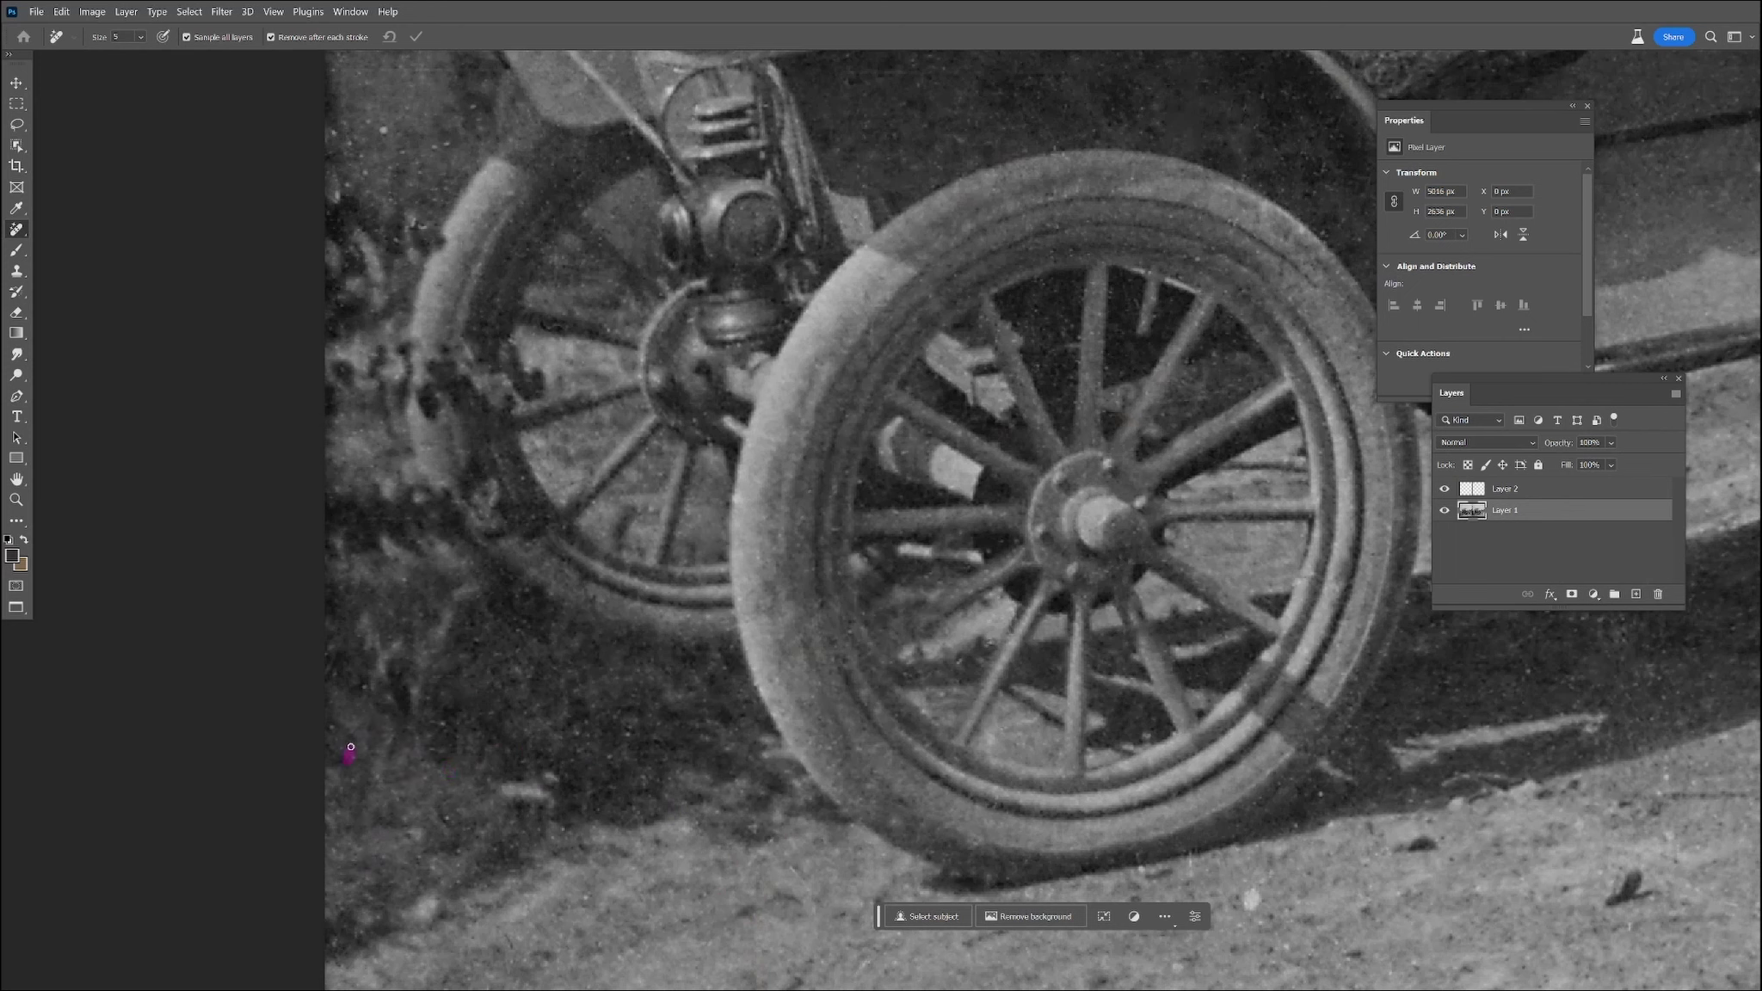
# Remove the remaining specks around the far wheel's tyre and spokes
pyautogui.moveTo(418, 212); pyautogui.dragTo(411, 233)
pyautogui.moveTo(509, 338); pyautogui.dragTo(520, 344)
pyautogui.scroll(5, 516, 430)
pyautogui.click(492, 520)
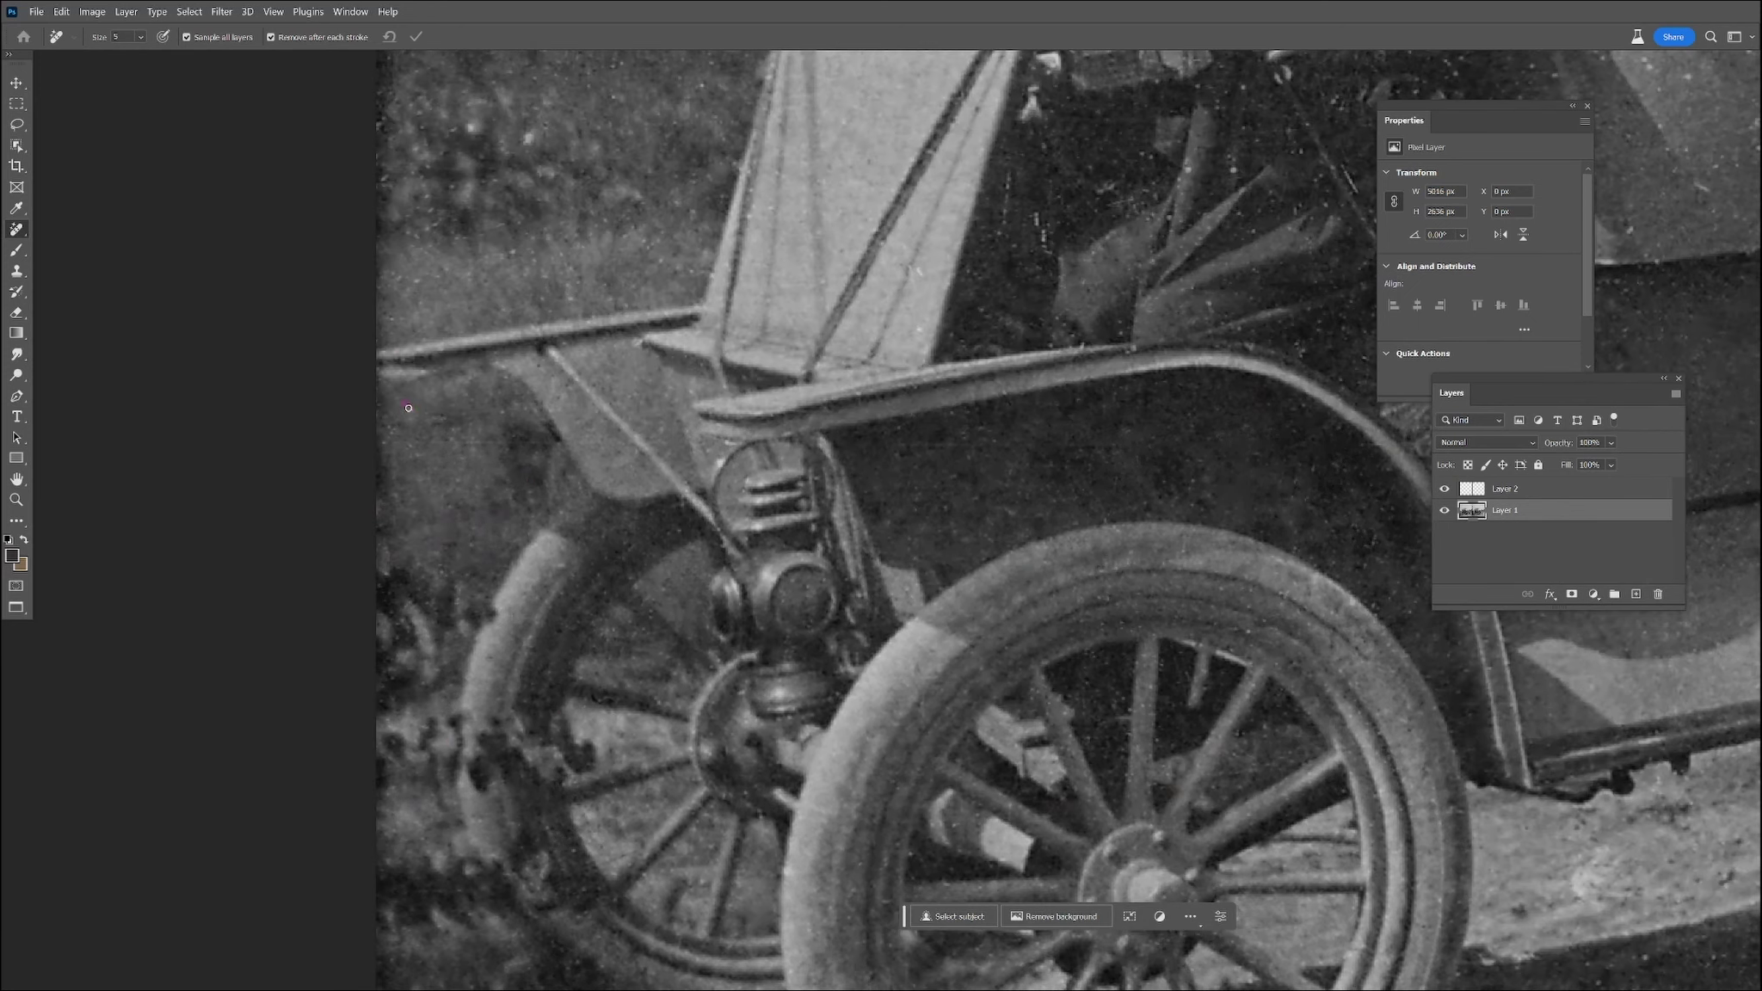
# Remove the specks from the grass above the far fender and clean the photo's outer edge beside the bushes
pyautogui.scroll(4, 408, 408)
pyautogui.click(499, 539)
pyautogui.click(431, 548)
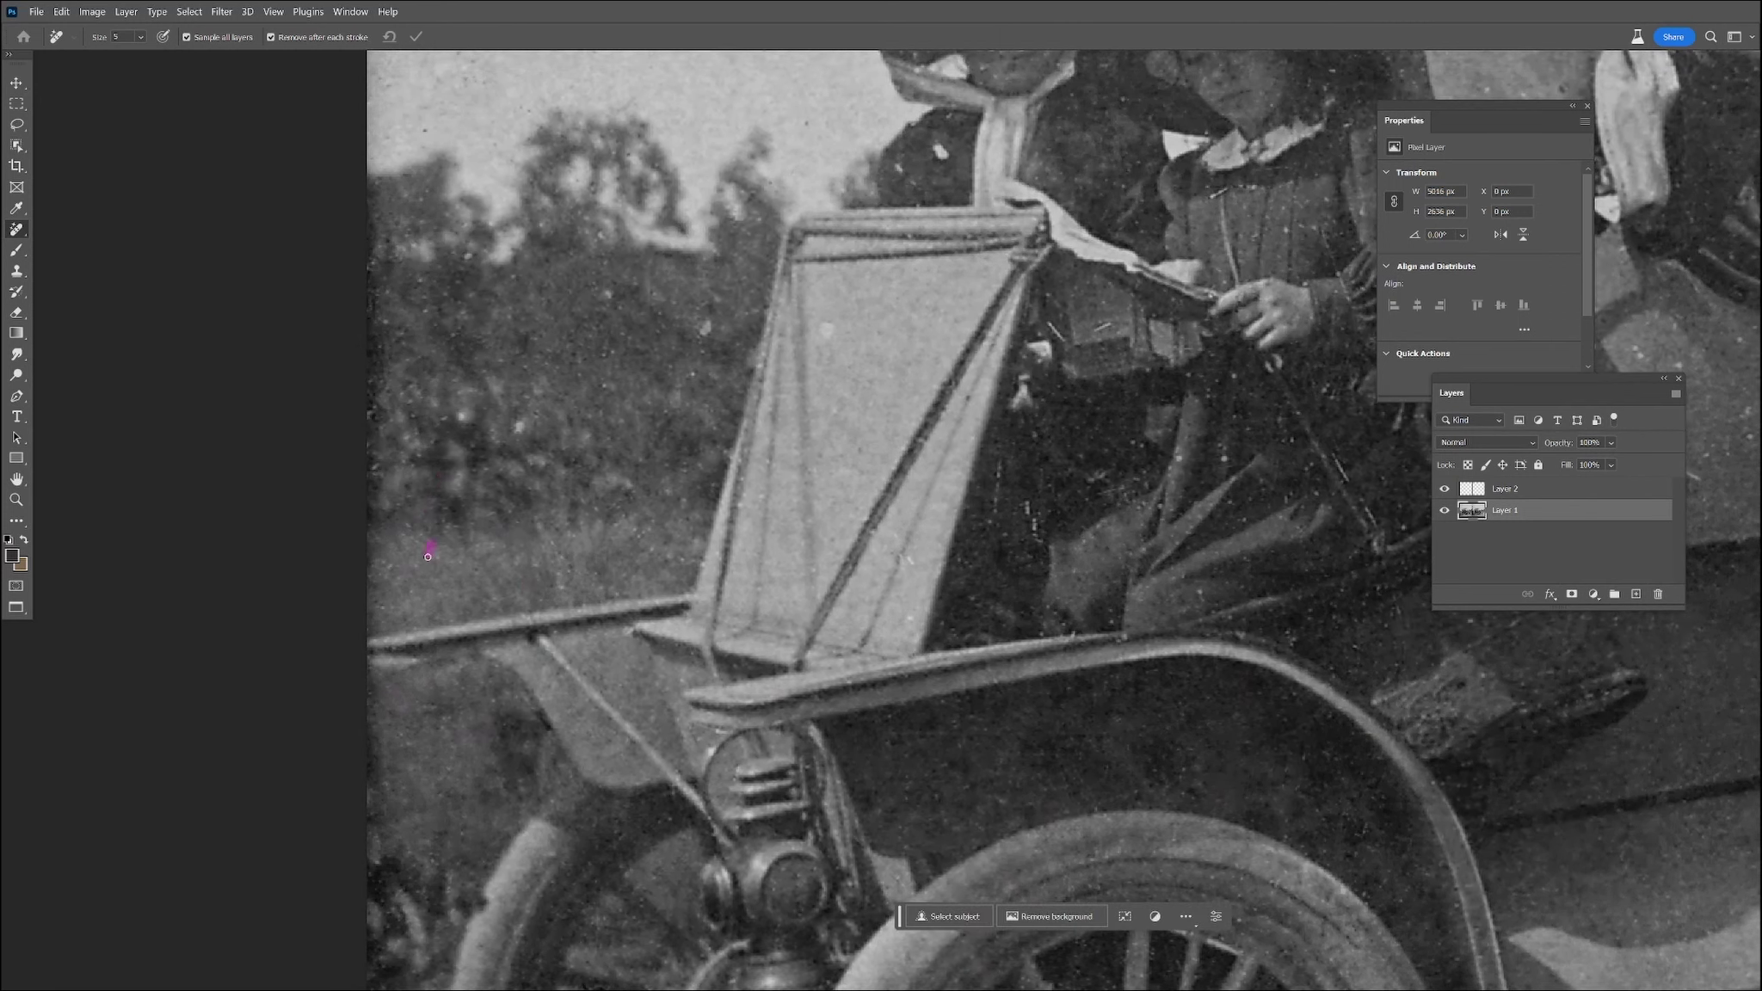
pyautogui.moveTo(371, 343); pyautogui.dragTo(373, 406)
pyautogui.moveTo(372, 260); pyautogui.dragTo(384, 322)
pyautogui.moveTo(371, 400); pyautogui.dragTo(372, 509)
# Remove the specks from the background bushes and grass and clean the photo's outer edge below the far fender
pyautogui.click(450, 291)
pyautogui.click(416, 240)
pyautogui.click(519, 427)
pyautogui.click(464, 414)
pyautogui.click(540, 464)
pyautogui.click(563, 585)
pyautogui.moveTo(370, 683); pyautogui.dragTo(371, 788)
# Remove the marks from the strapped light panel at the car's rear and the trees beside it
pyautogui.moveTo(748, 491); pyautogui.dragTo(741, 508)
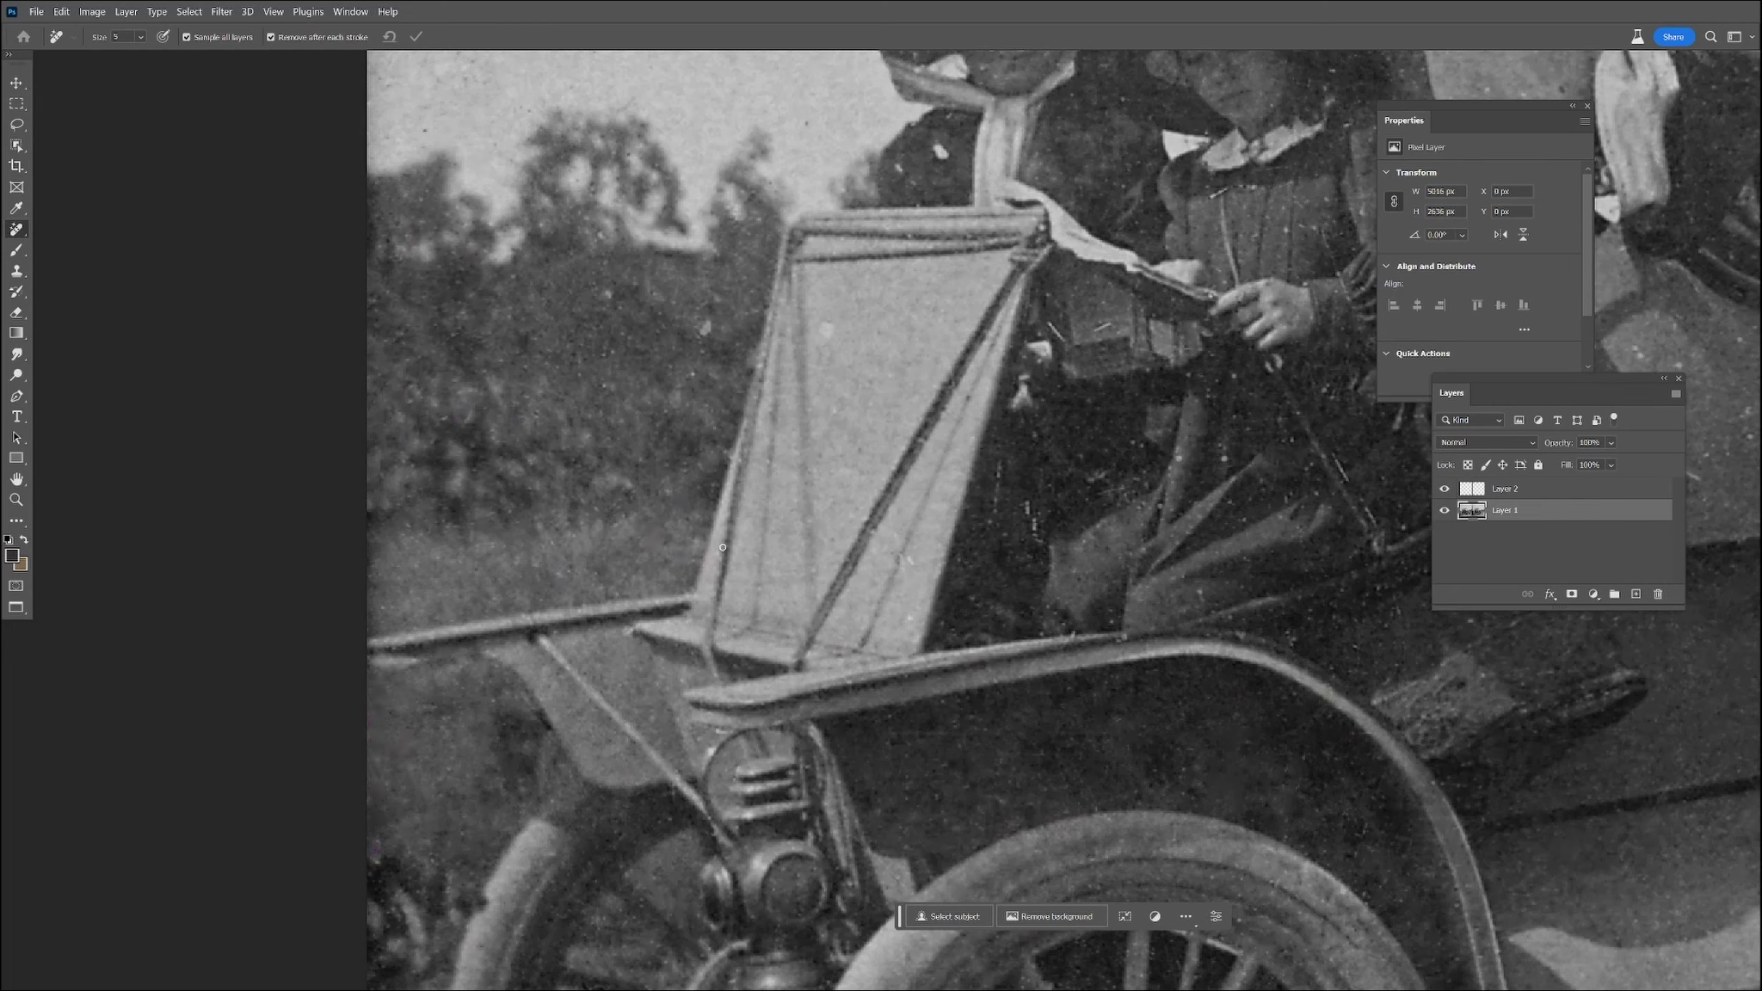
pyautogui.click(600, 235)
pyautogui.click(704, 328)
pyautogui.click(827, 331)
# Remove the short vertical scratches and specks from the dark area next to the strapped light panel
pyautogui.click(1055, 612)
pyautogui.moveTo(1035, 518); pyautogui.dragTo(1037, 538)
pyautogui.click(1027, 507)
pyautogui.click(999, 470)
# Remove the white specks from the dark clothing of the two passengers beside the strapped light panel
pyautogui.moveTo(1187, 562); pyautogui.dragTo(893, 786)
pyautogui.moveTo(850, 701)
pyautogui.mouseDown()
pyautogui.moveTo(811, 725)
pyautogui.moveTo(789, 686)
pyautogui.mouseUp()
pyautogui.moveTo(800, 557); pyautogui.dragTo(816, 549)
pyautogui.moveTo(755, 548); pyautogui.dragTo(769, 563)
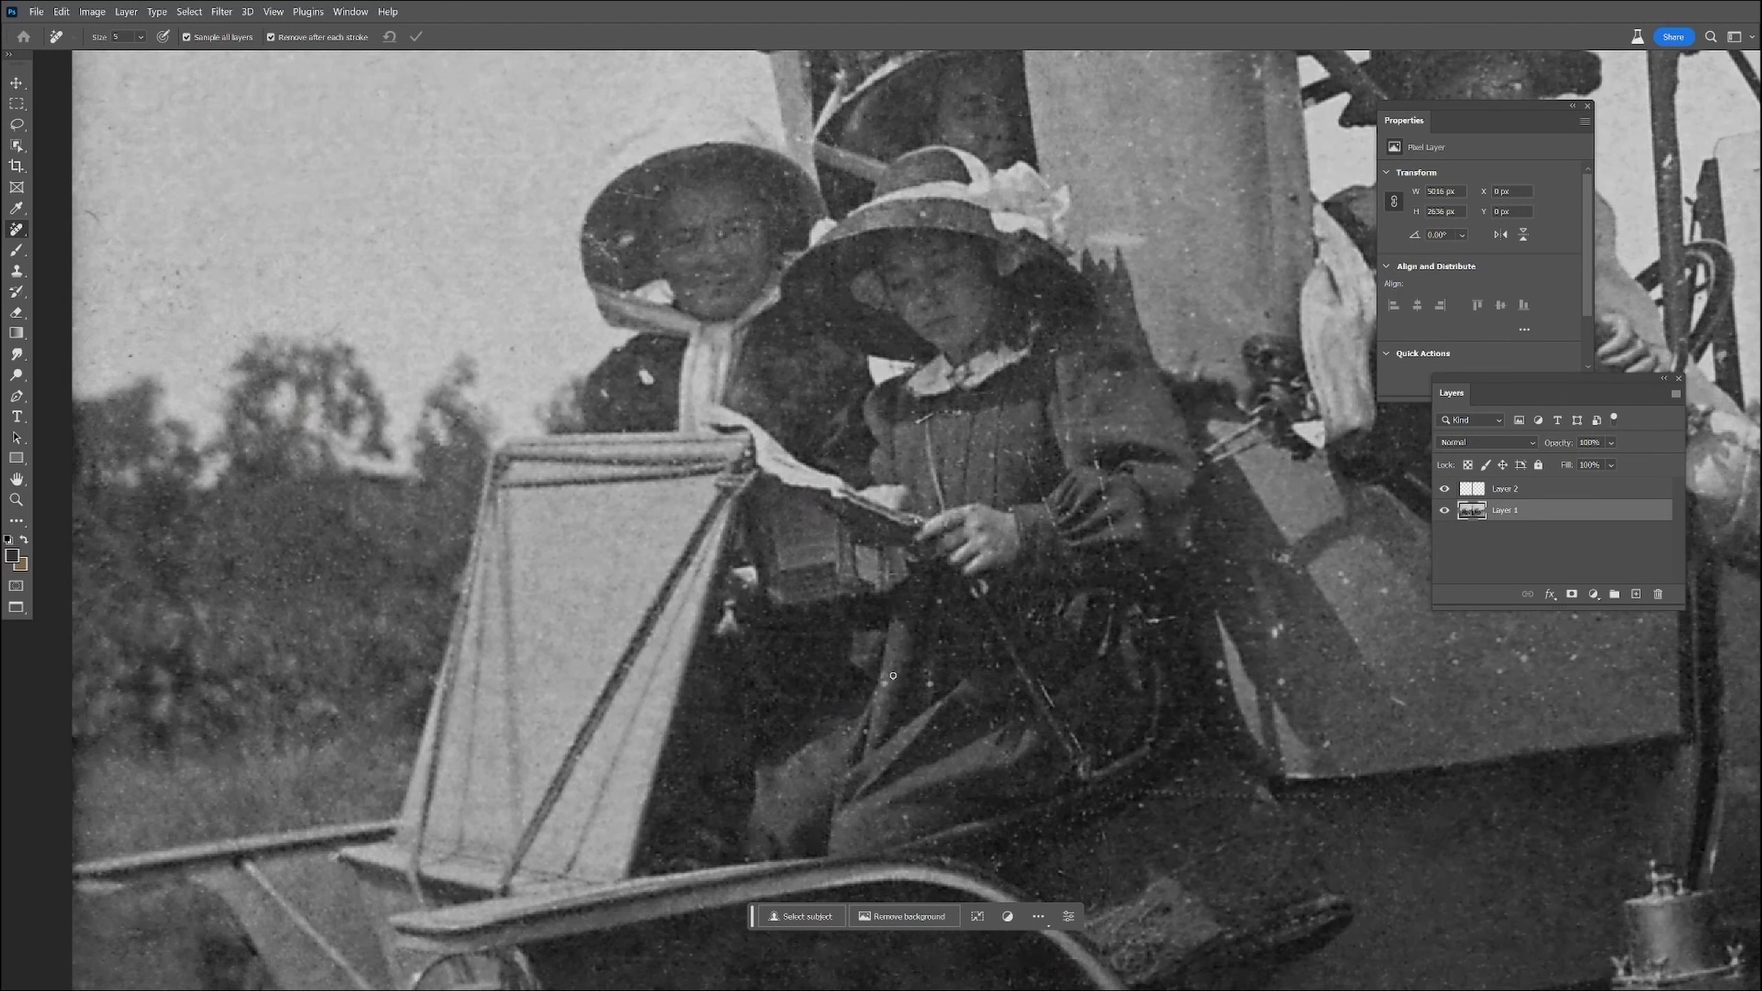
pyautogui.click(890, 760)
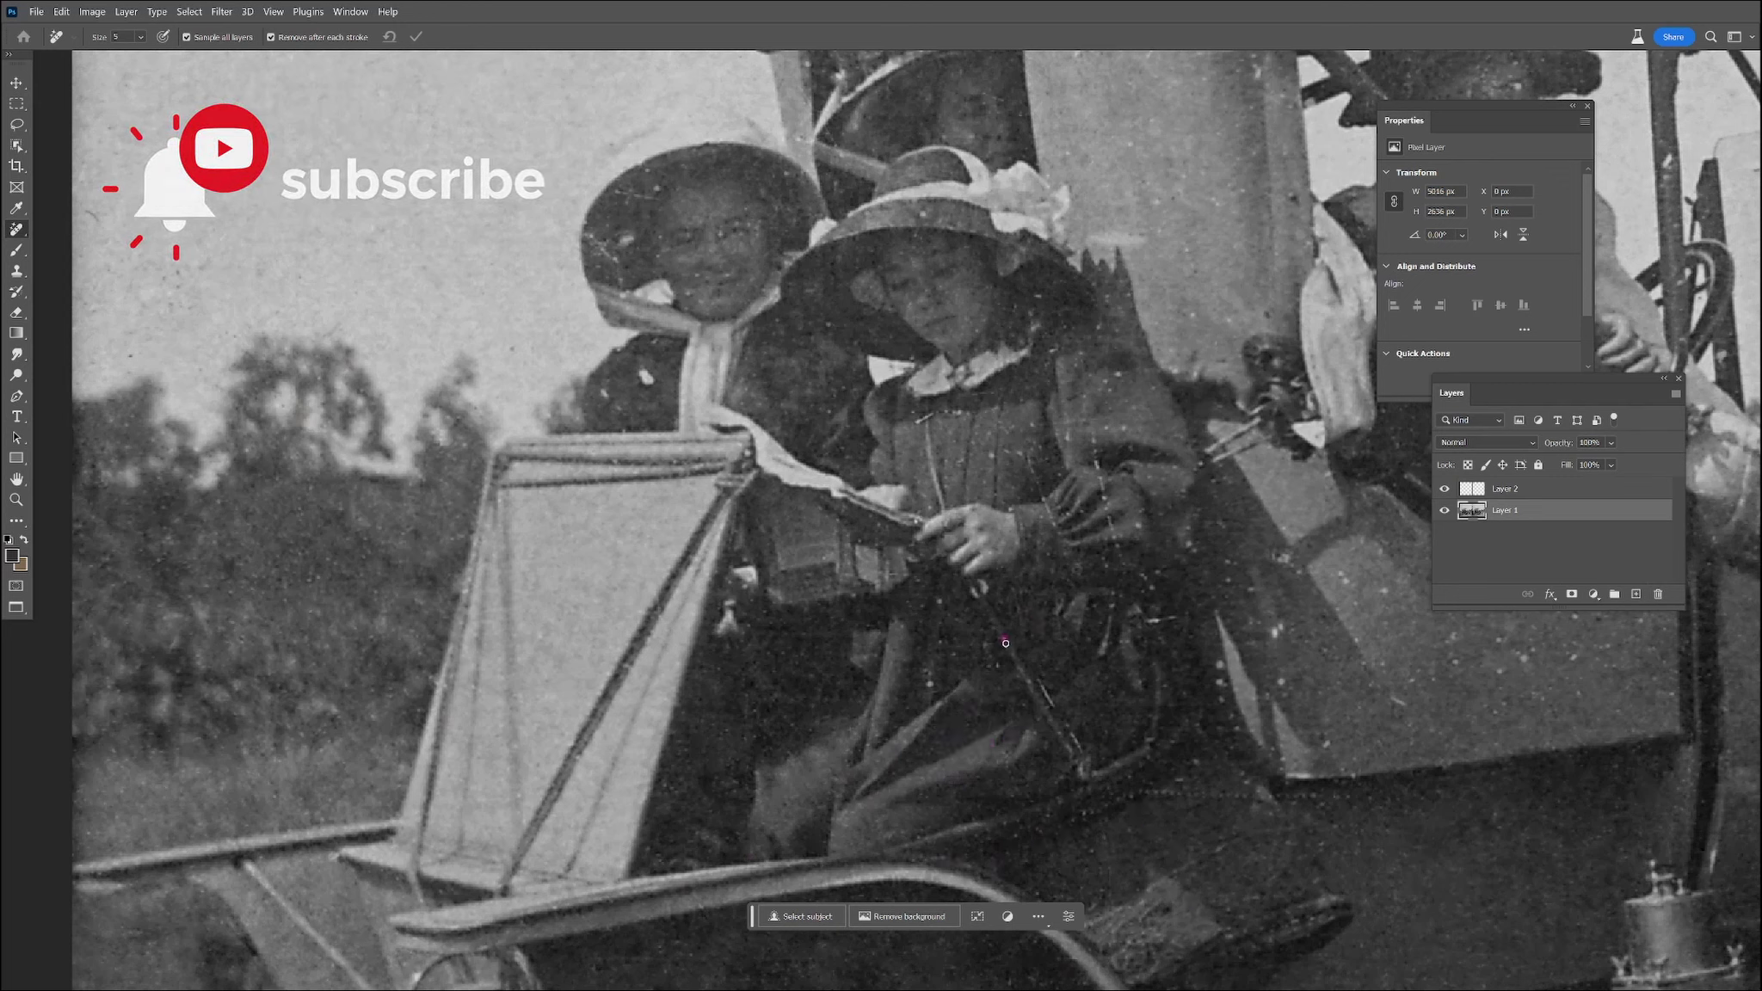
# Remove the spots from the woman's shoulder and hat, the reading girl's dress and sleeve, and the body panel behind her
pyautogui.click(645, 377)
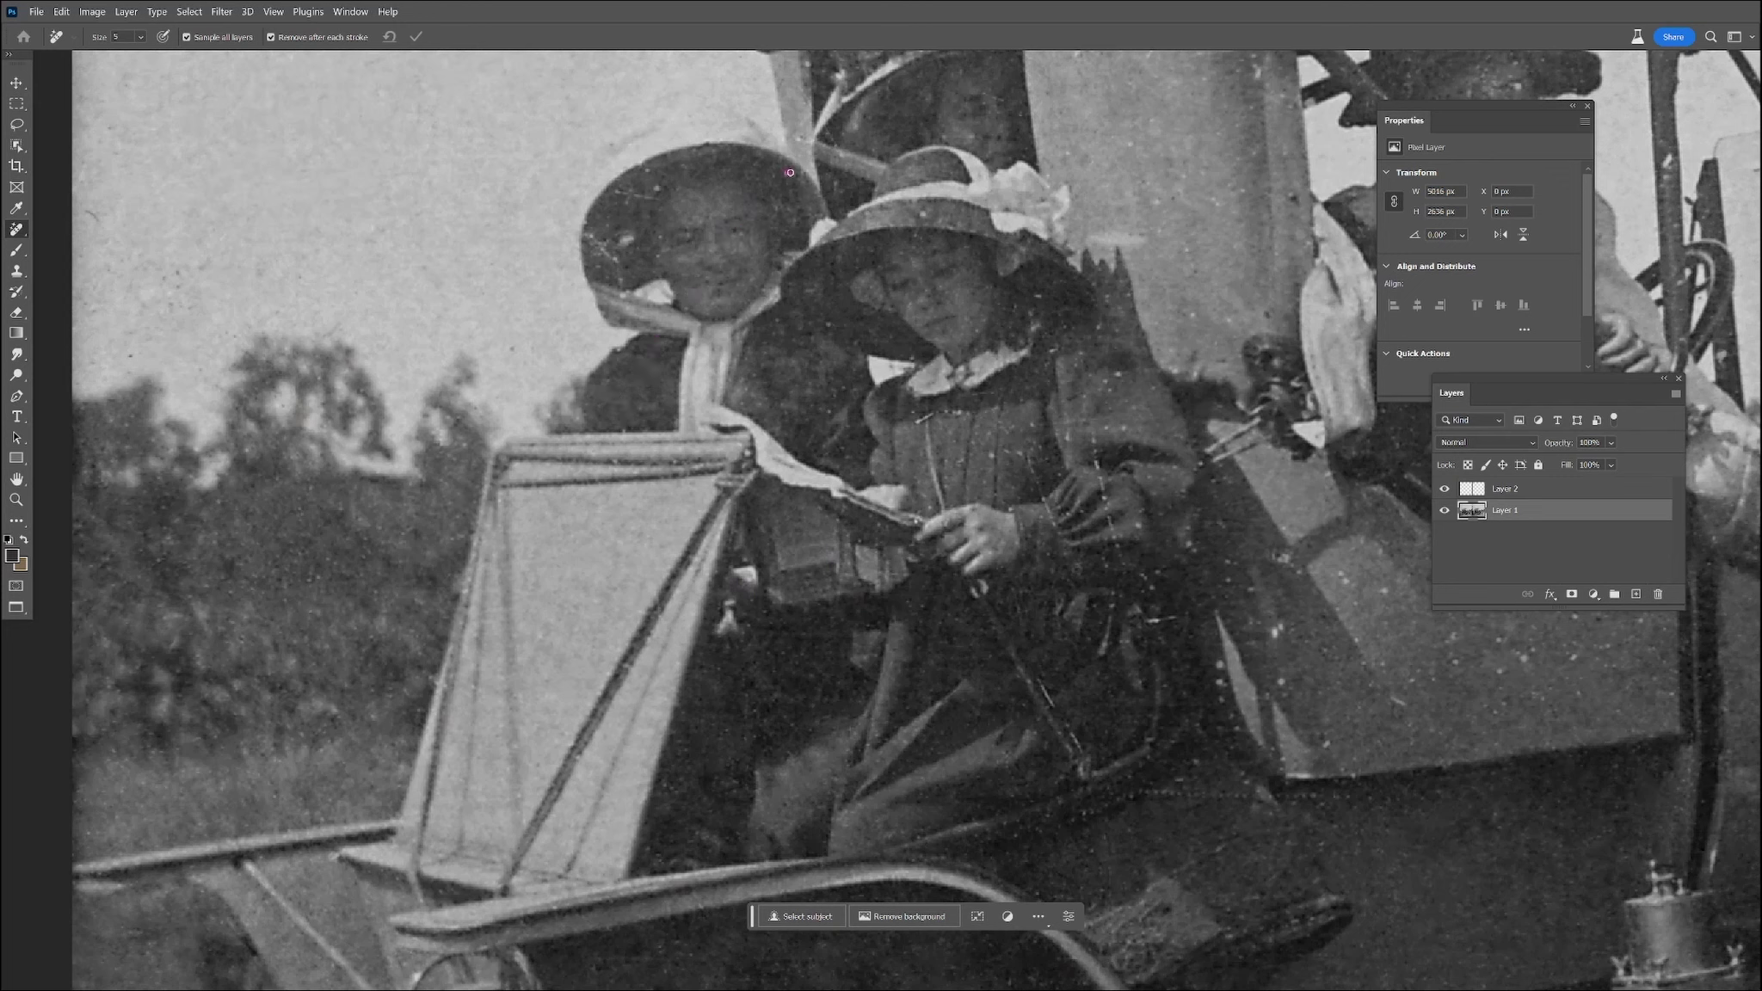
pyautogui.moveTo(633, 234); pyautogui.dragTo(595, 252)
pyautogui.click(977, 397)
pyautogui.click(1134, 410)
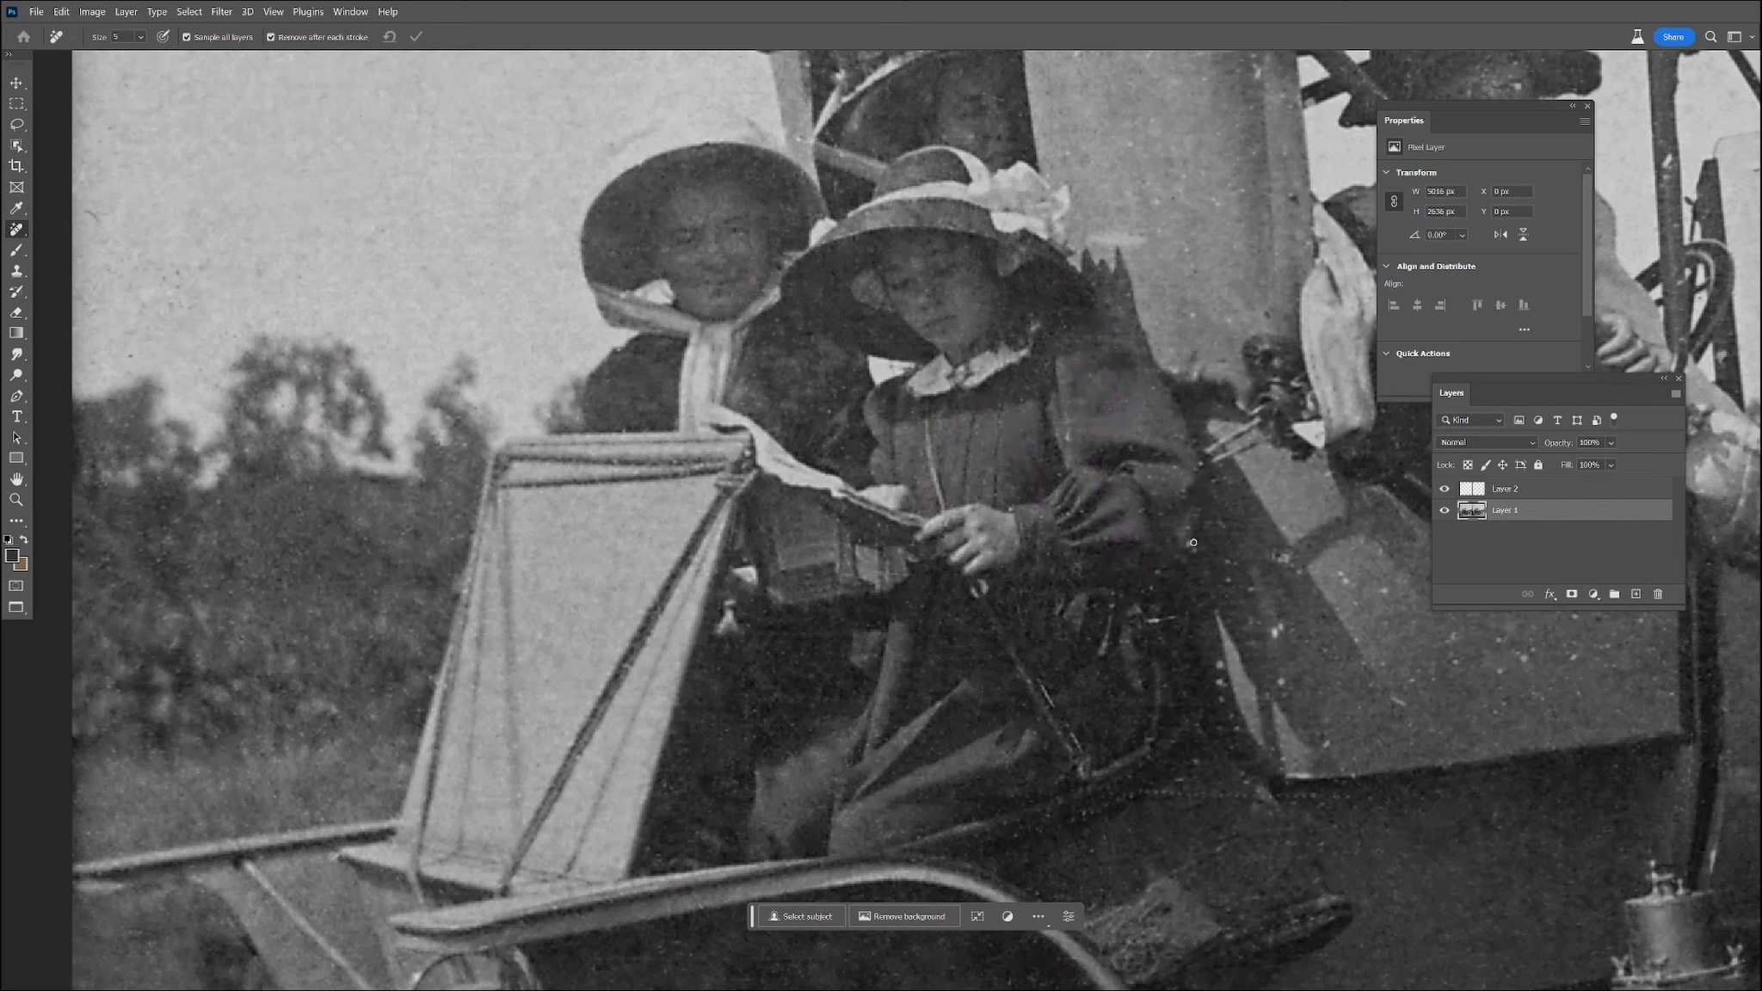
pyautogui.moveTo(1135, 464); pyautogui.dragTo(1156, 467)
pyautogui.moveTo(1219, 585); pyautogui.dragTo(1224, 577)
pyautogui.moveTo(1319, 700); pyautogui.dragTo(1323, 690)
# Remove the specks above the woman's hat and around the rolled canvas at the rear of the canopy
pyautogui.moveTo(1227, 512)
pyautogui.mouseDown()
pyautogui.moveTo(1230, 532)
pyautogui.moveTo(958, 837)
pyautogui.mouseUp()
pyautogui.moveTo(546, 436); pyautogui.dragTo(559, 445)
pyautogui.moveTo(605, 377); pyautogui.dragTo(608, 400)
pyautogui.moveTo(657, 285); pyautogui.dragTo(677, 264)
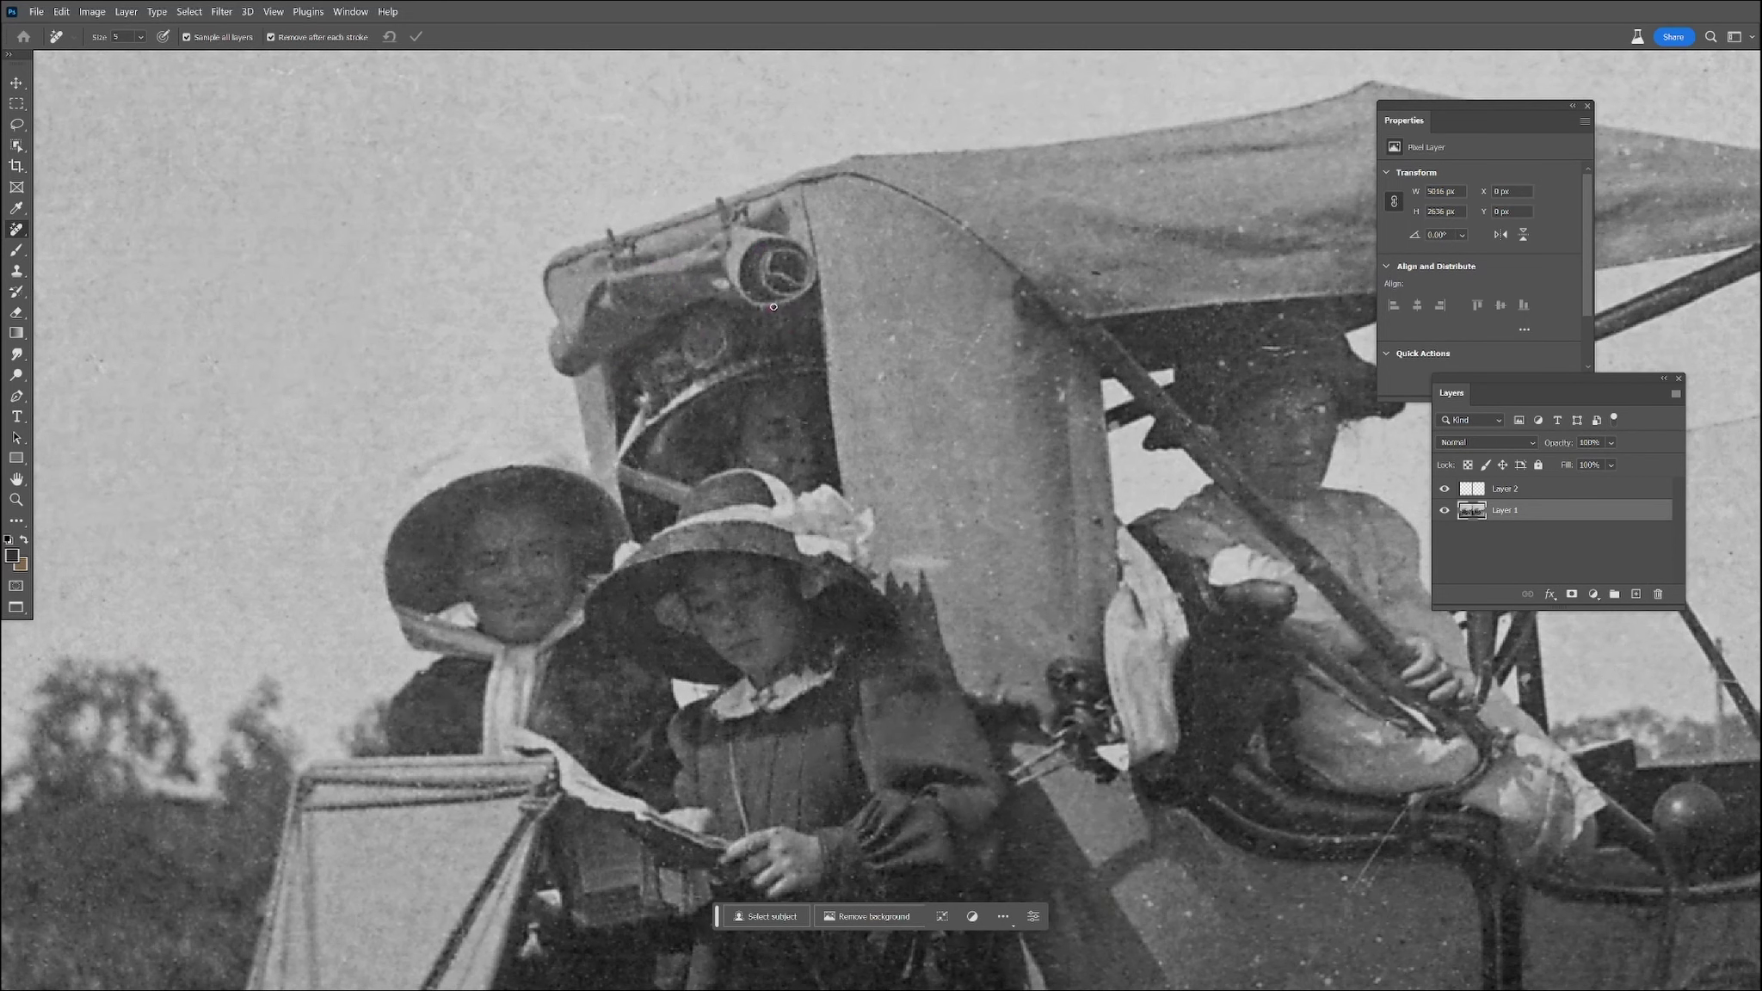
pyautogui.moveTo(767, 302); pyautogui.dragTo(761, 308)
# Enlarge the brush and remove the white spots from the canopy's canvas side curtain and roof
pyautogui.press(']')
pyautogui.press(']')
pyautogui.press(']')
pyautogui.press(']')
pyautogui.moveTo(979, 522); pyautogui.dragTo(944, 574)
pyautogui.moveTo(1030, 641); pyautogui.dragTo(1025, 677)
pyautogui.moveTo(1091, 564); pyautogui.dragTo(1091, 580)
pyautogui.moveTo(1001, 387); pyautogui.dragTo(1015, 405)
pyautogui.moveTo(1019, 326); pyautogui.dragTo(1038, 354)
pyautogui.moveTo(965, 224)
pyautogui.mouseDown()
pyautogui.moveTo(977, 242)
pyautogui.moveTo(1043, 244)
pyautogui.mouseUp()
pyautogui.moveTo(1058, 286); pyautogui.dragTo(1118, 289)
pyautogui.moveTo(1243, 222); pyautogui.dragTo(1265, 215)
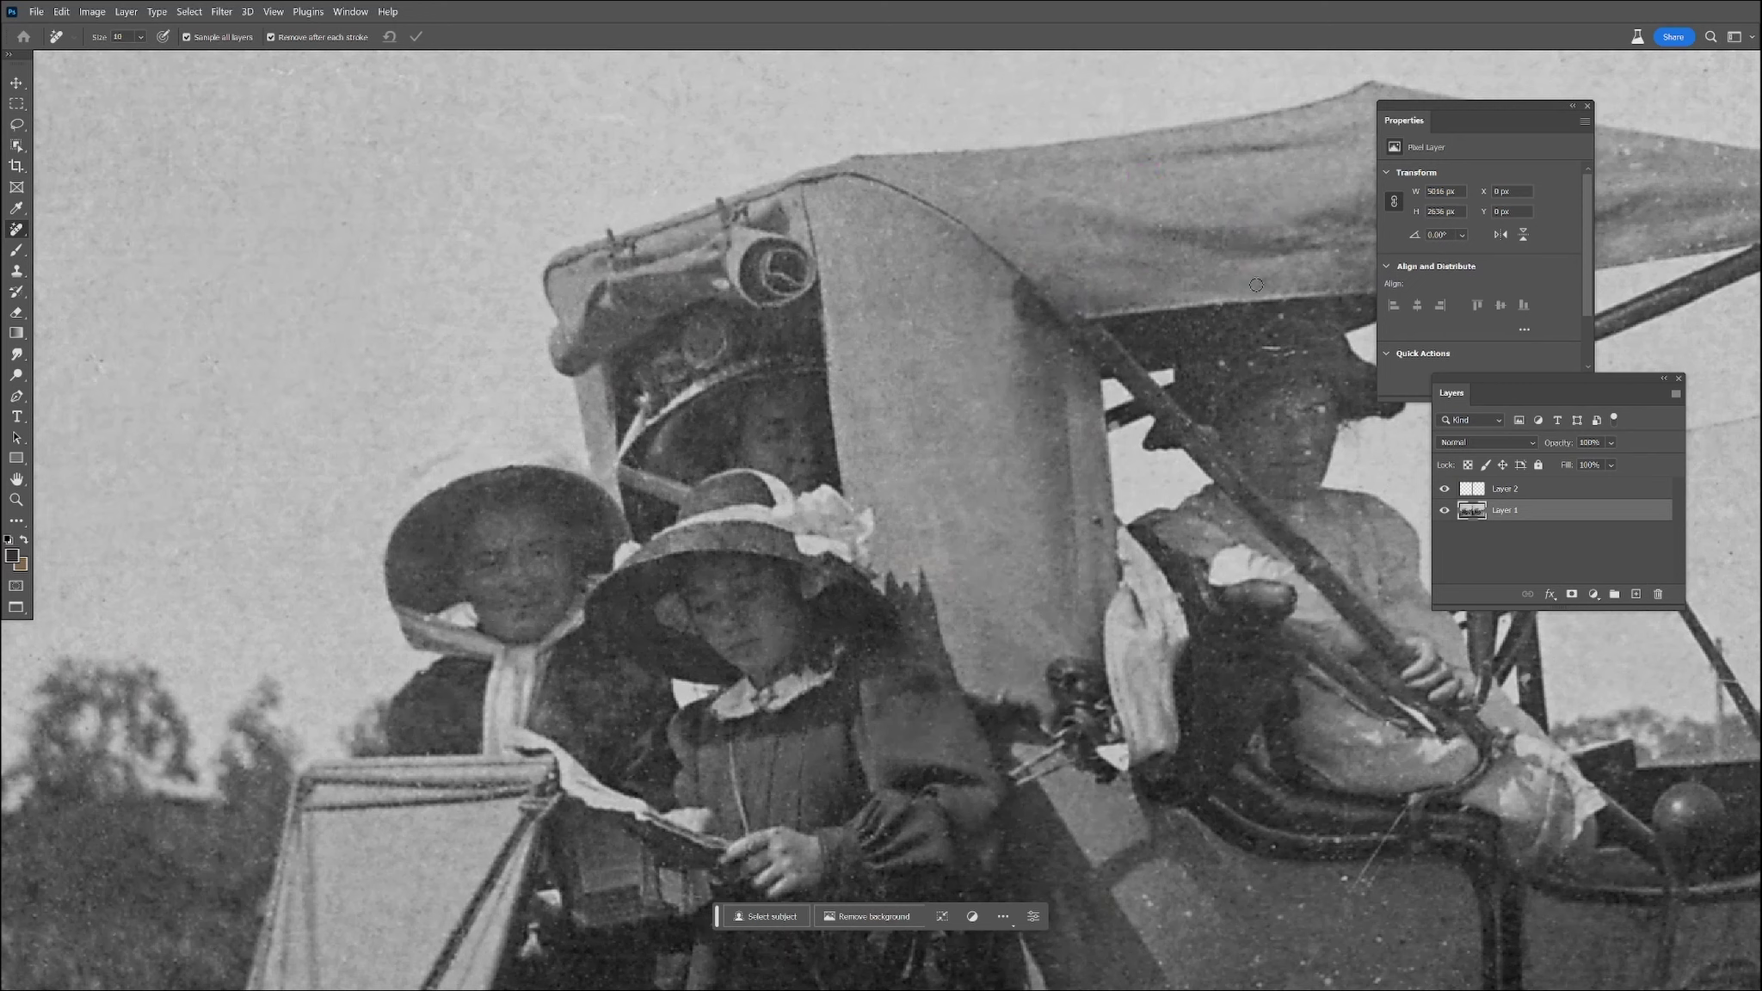
# Remove the specks from the driver's hat, face and shoulder, reducing the brush size to 7 for the finer spots
pyautogui.moveTo(1301, 351); pyautogui.dragTo(1262, 348)
pyautogui.press('[')
pyautogui.press('[')
pyautogui.press('[')
pyautogui.moveTo(1325, 404)
pyautogui.mouseDown()
pyautogui.moveTo(1275, 421)
pyautogui.moveTo(1299, 406)
pyautogui.mouseUp()
pyautogui.click(1232, 454)
pyautogui.moveTo(1225, 478); pyautogui.dragTo(1231, 491)
pyautogui.click(1208, 509)
pyautogui.click(1229, 527)
# Remove the specks around the driver's seat cushion and the diagonal scratch on the body panel below the seat
pyautogui.click(1245, 587)
pyautogui.click(1213, 602)
pyautogui.click(1255, 622)
pyautogui.click(1214, 657)
pyautogui.moveTo(1411, 800); pyautogui.dragTo(1353, 886)
pyautogui.click(1447, 802)
# Remove the white spots from the canopy's canvas roof and its forward lower edge
pyautogui.moveTo(1447, 774); pyautogui.dragTo(861, 919)
pyautogui.moveTo(1136, 292); pyautogui.dragTo(1137, 304)
pyautogui.click(1260, 367)
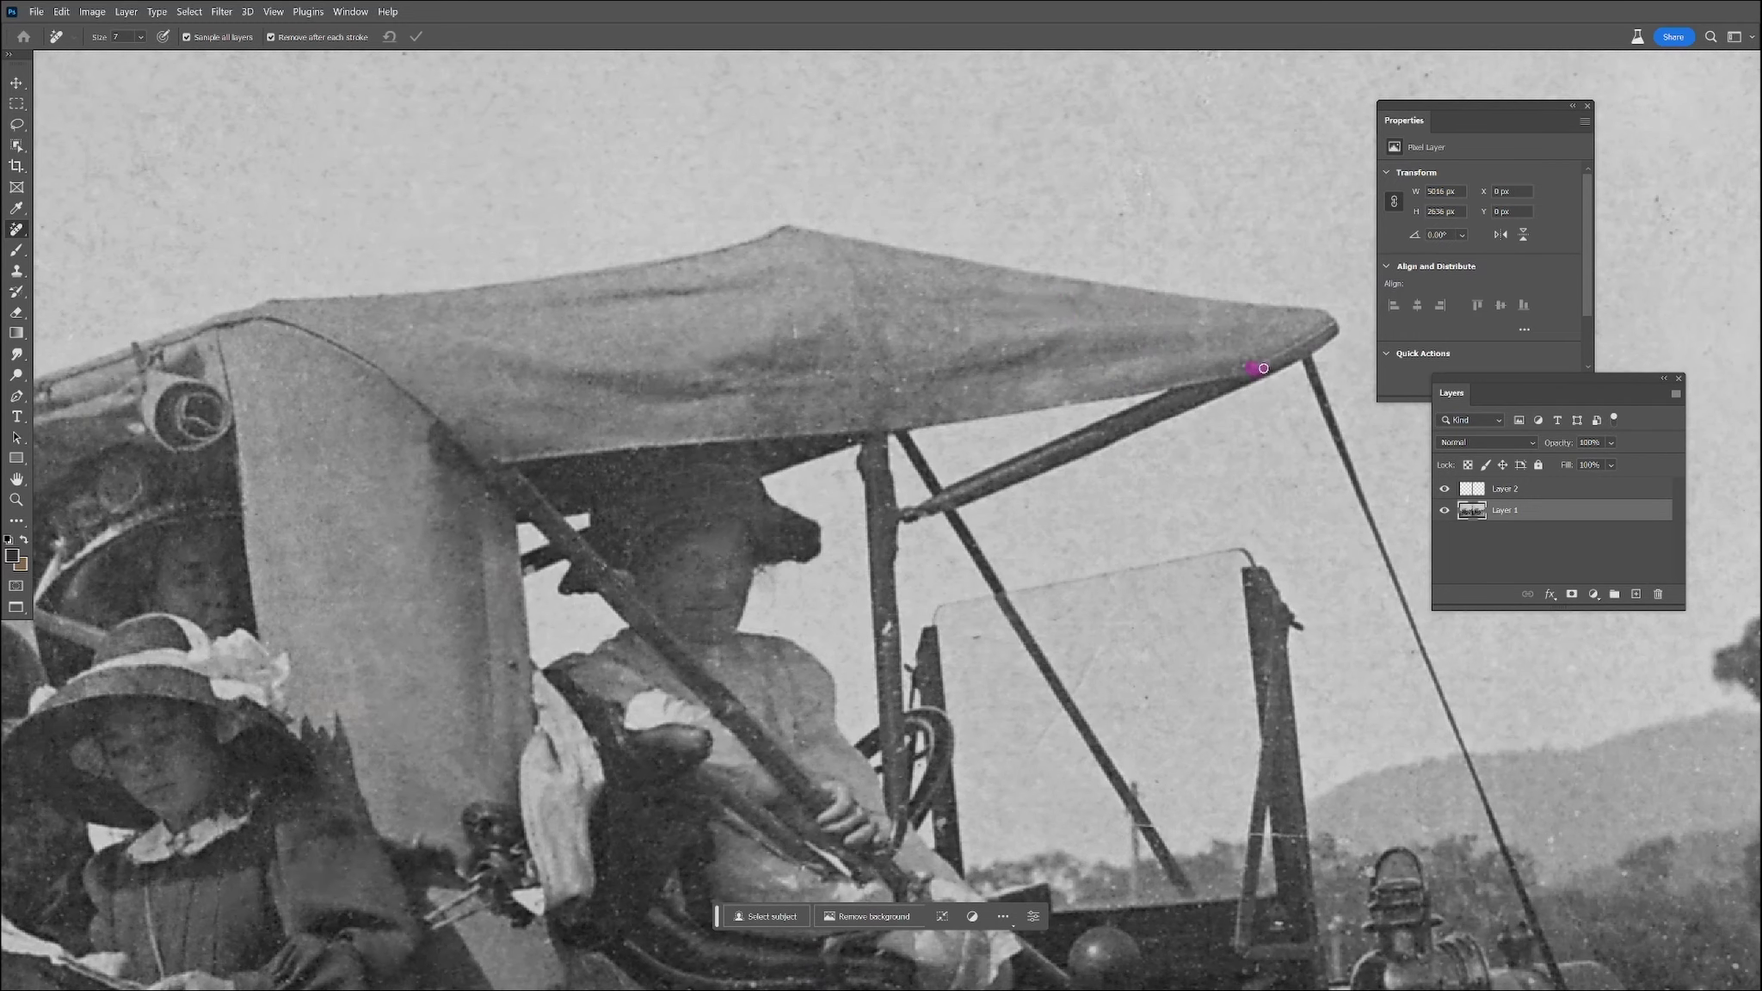
pyautogui.click(907, 376)
pyautogui.click(831, 376)
pyautogui.moveTo(794, 322); pyautogui.dragTo(740, 395)
pyautogui.click(718, 402)
pyautogui.click(850, 417)
# Remove the specks from the upright canopy post, the diagonal strut and the driver's clothing
pyautogui.moveTo(889, 624); pyautogui.dragTo(894, 714)
pyautogui.click(668, 609)
pyautogui.moveTo(717, 653)
pyautogui.mouseDown()
pyautogui.moveTo(750, 721)
pyautogui.moveTo(820, 722)
pyautogui.mouseUp()
pyautogui.click(579, 555)
pyautogui.click(538, 518)
pyautogui.click(616, 684)
pyautogui.click(822, 805)
# Remove the line across the windscreen post and the specks on the windscreen and near the driver's hat
pyautogui.moveTo(1103, 634); pyautogui.dragTo(1103, 654)
pyautogui.moveTo(1249, 835); pyautogui.dragTo(1309, 839)
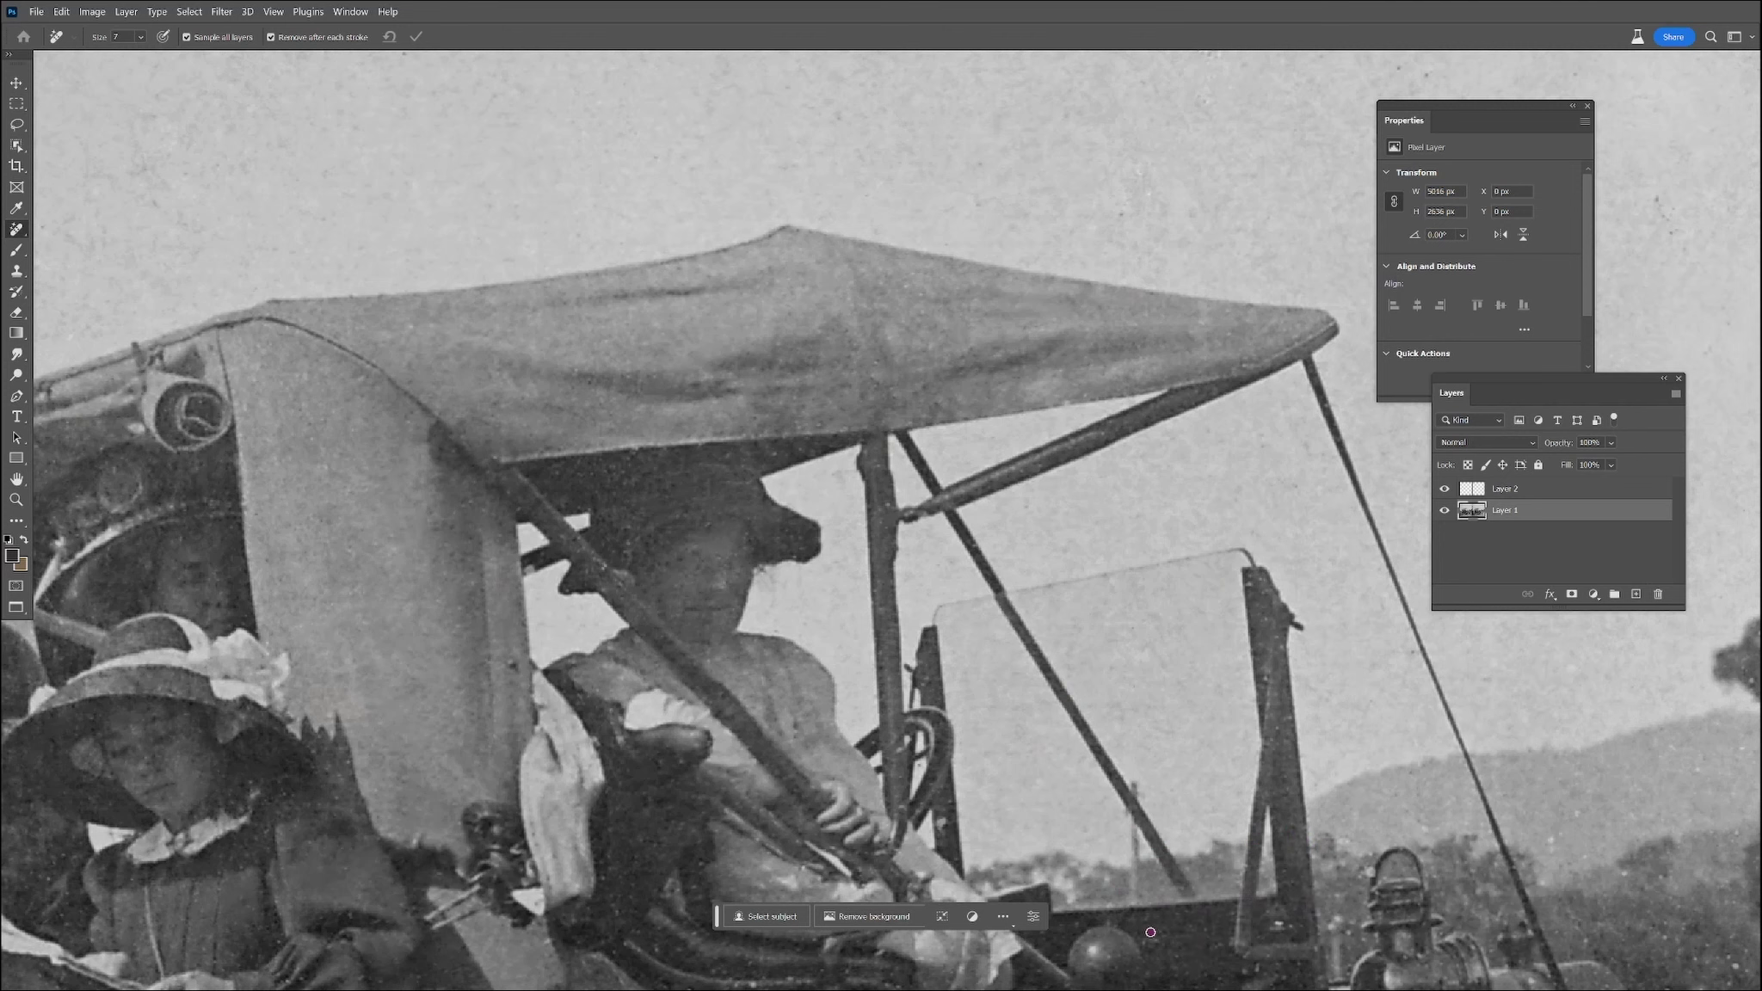
pyautogui.click(948, 562)
pyautogui.moveTo(787, 577); pyautogui.dragTo(799, 598)
# Remove the specks from the curved dark seat rail above the car's side panel
pyautogui.scroll(-5, 799, 598)
pyautogui.hscroll(-1, 798, 598)
pyautogui.click(814, 635)
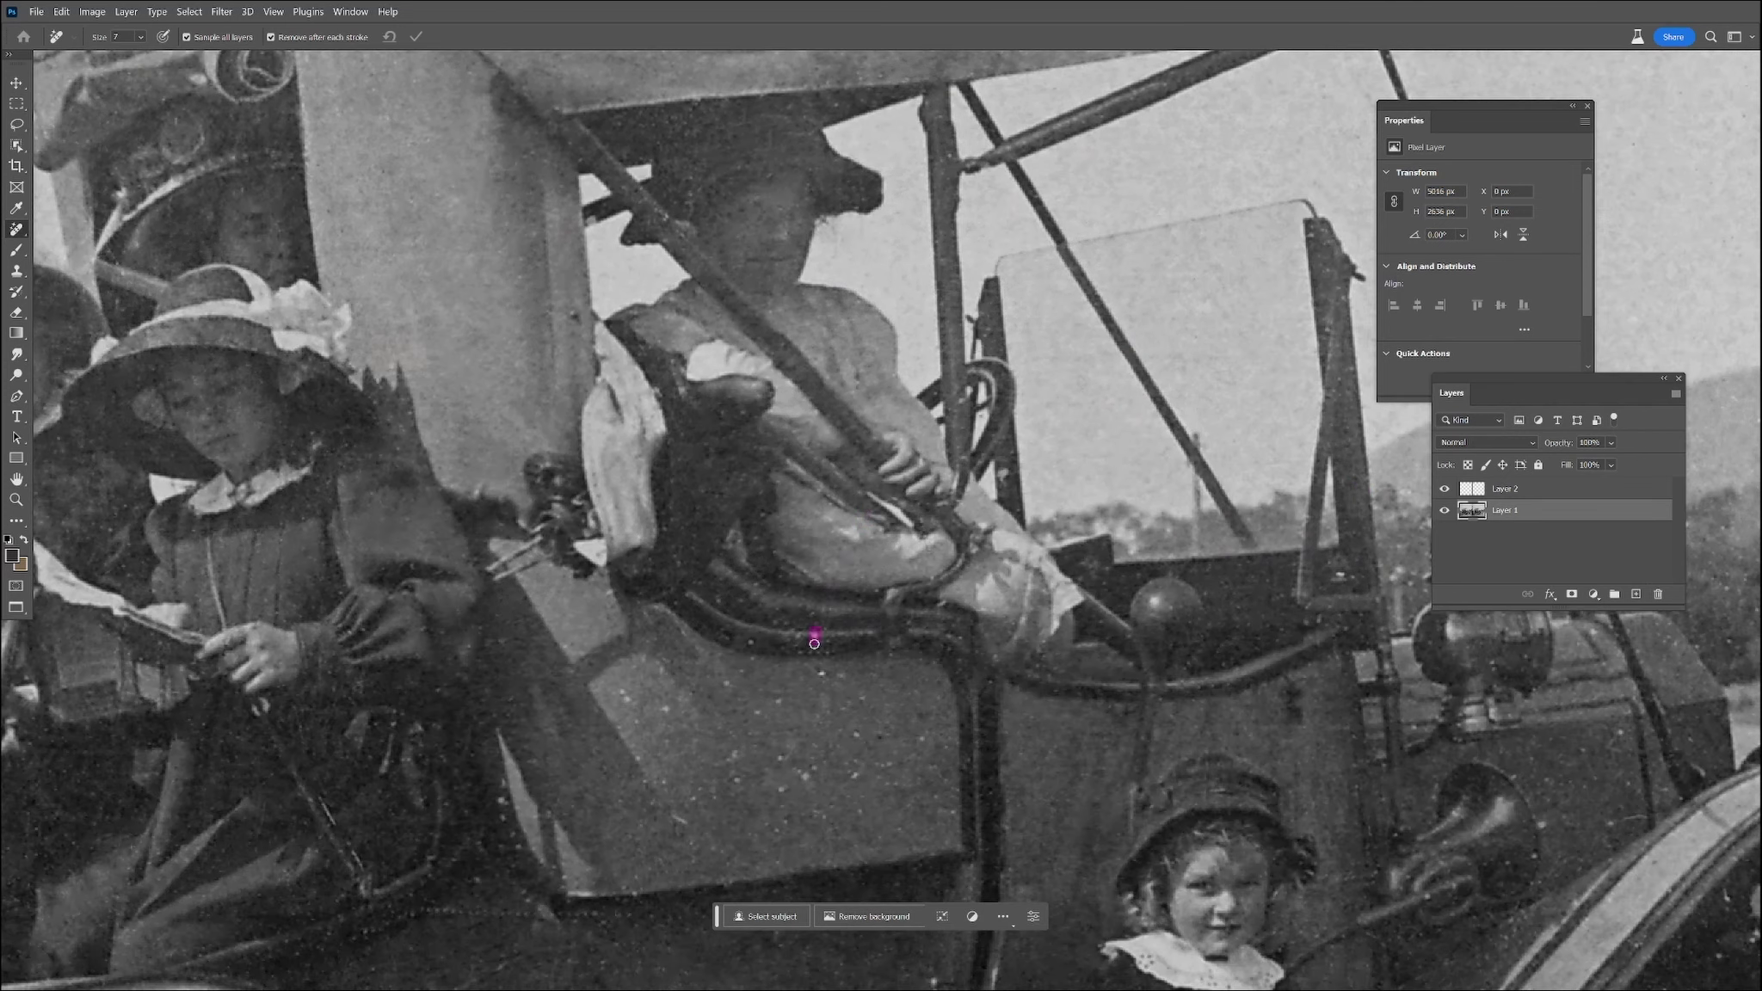
pyautogui.click(959, 634)
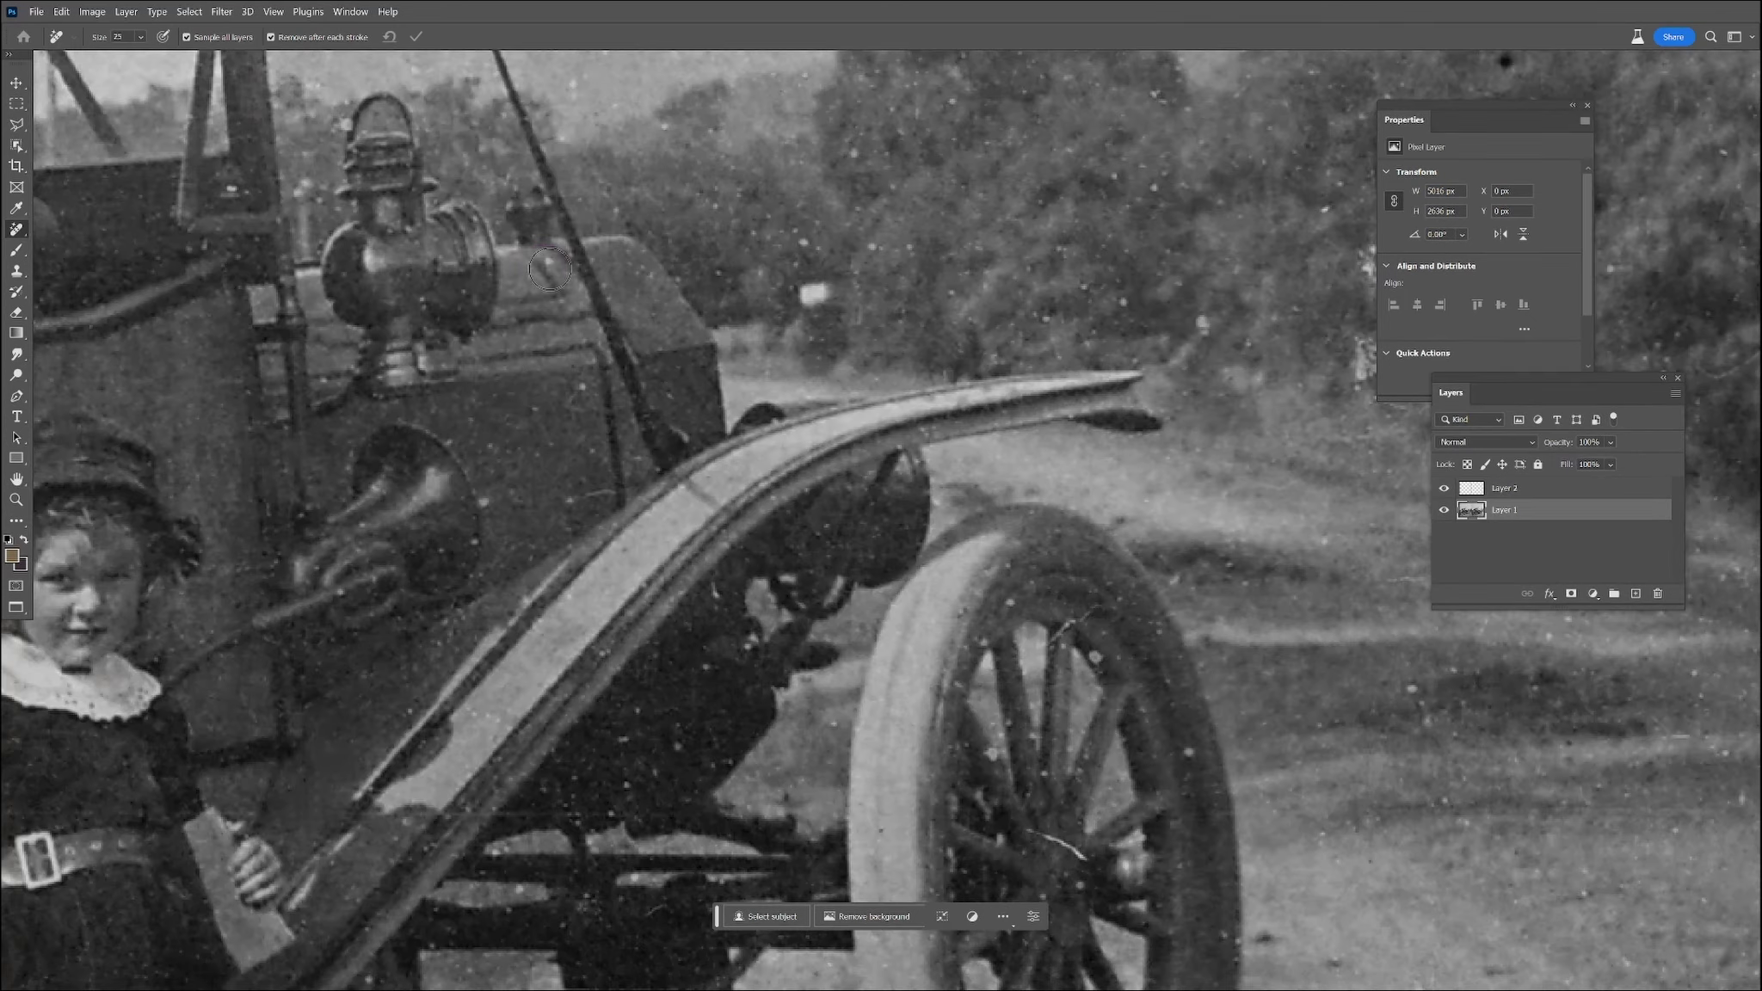
# Remove the specks from the dark area beneath the front mudguard and along the mudguard's inner edge
pyautogui.click(475, 546)
pyautogui.moveTo(714, 589); pyautogui.dragTo(717, 612)
pyautogui.moveTo(753, 638); pyautogui.dragTo(738, 661)
pyautogui.moveTo(674, 725); pyautogui.dragTo(670, 743)
pyautogui.click(626, 786)
pyautogui.moveTo(576, 796); pyautogui.dragTo(575, 823)
pyautogui.moveTo(565, 812); pyautogui.dragTo(492, 812)
pyautogui.click(509, 781)
pyautogui.click(413, 717)
# Remove the specks from the bonnet, the car body and the area around the brass lamp and horn
pyautogui.moveTo(570, 500); pyautogui.dragTo(616, 492)
pyautogui.click(581, 386)
pyautogui.click(491, 445)
pyautogui.moveTo(351, 454); pyautogui.dragTo(349, 480)
pyautogui.click(518, 189)
pyautogui.moveTo(248, 190); pyautogui.dragTo(250, 191)
pyautogui.click(366, 525)
pyautogui.moveTo(658, 284); pyautogui.dragTo(658, 285)
pyautogui.click(449, 110)
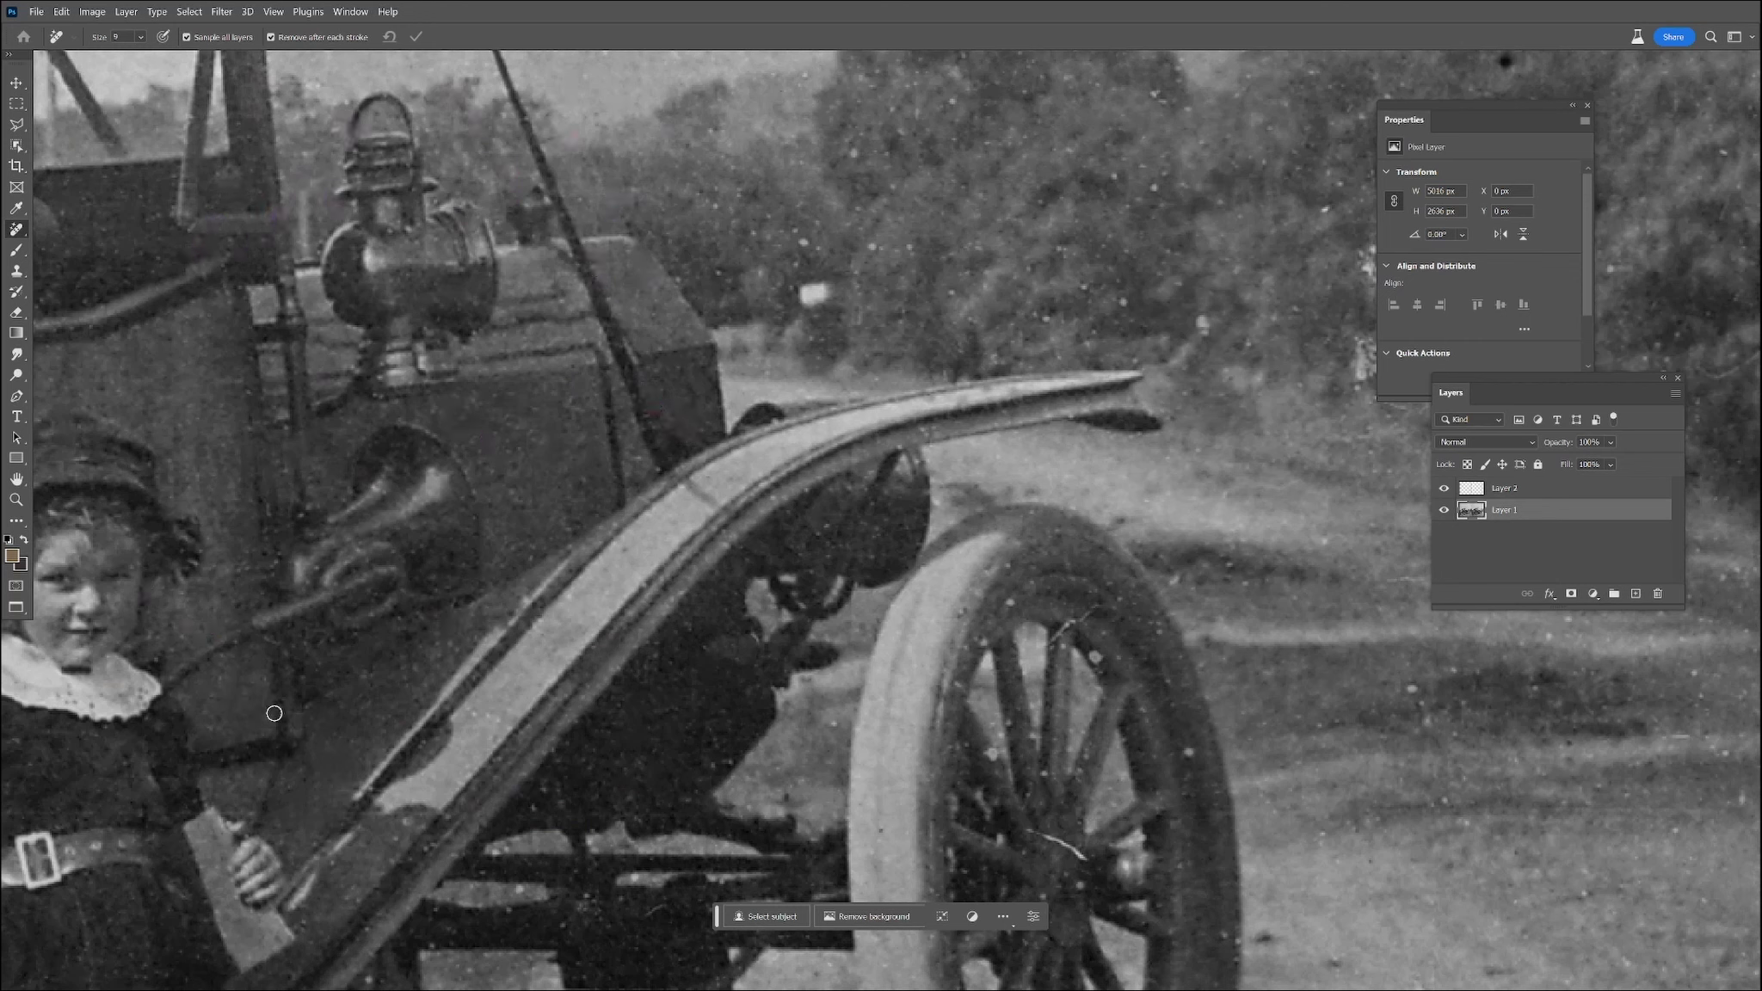
# Remove the specks from the mudguard's lower end and the dark chassis rails below it
pyautogui.moveTo(413, 843); pyautogui.dragTo(413, 843)
pyautogui.click(585, 903)
pyautogui.click(440, 932)
# Remove the white scratches and specks from the front wheel's tyre, spokes and hub
pyautogui.moveTo(1005, 568); pyautogui.dragTo(1028, 559)
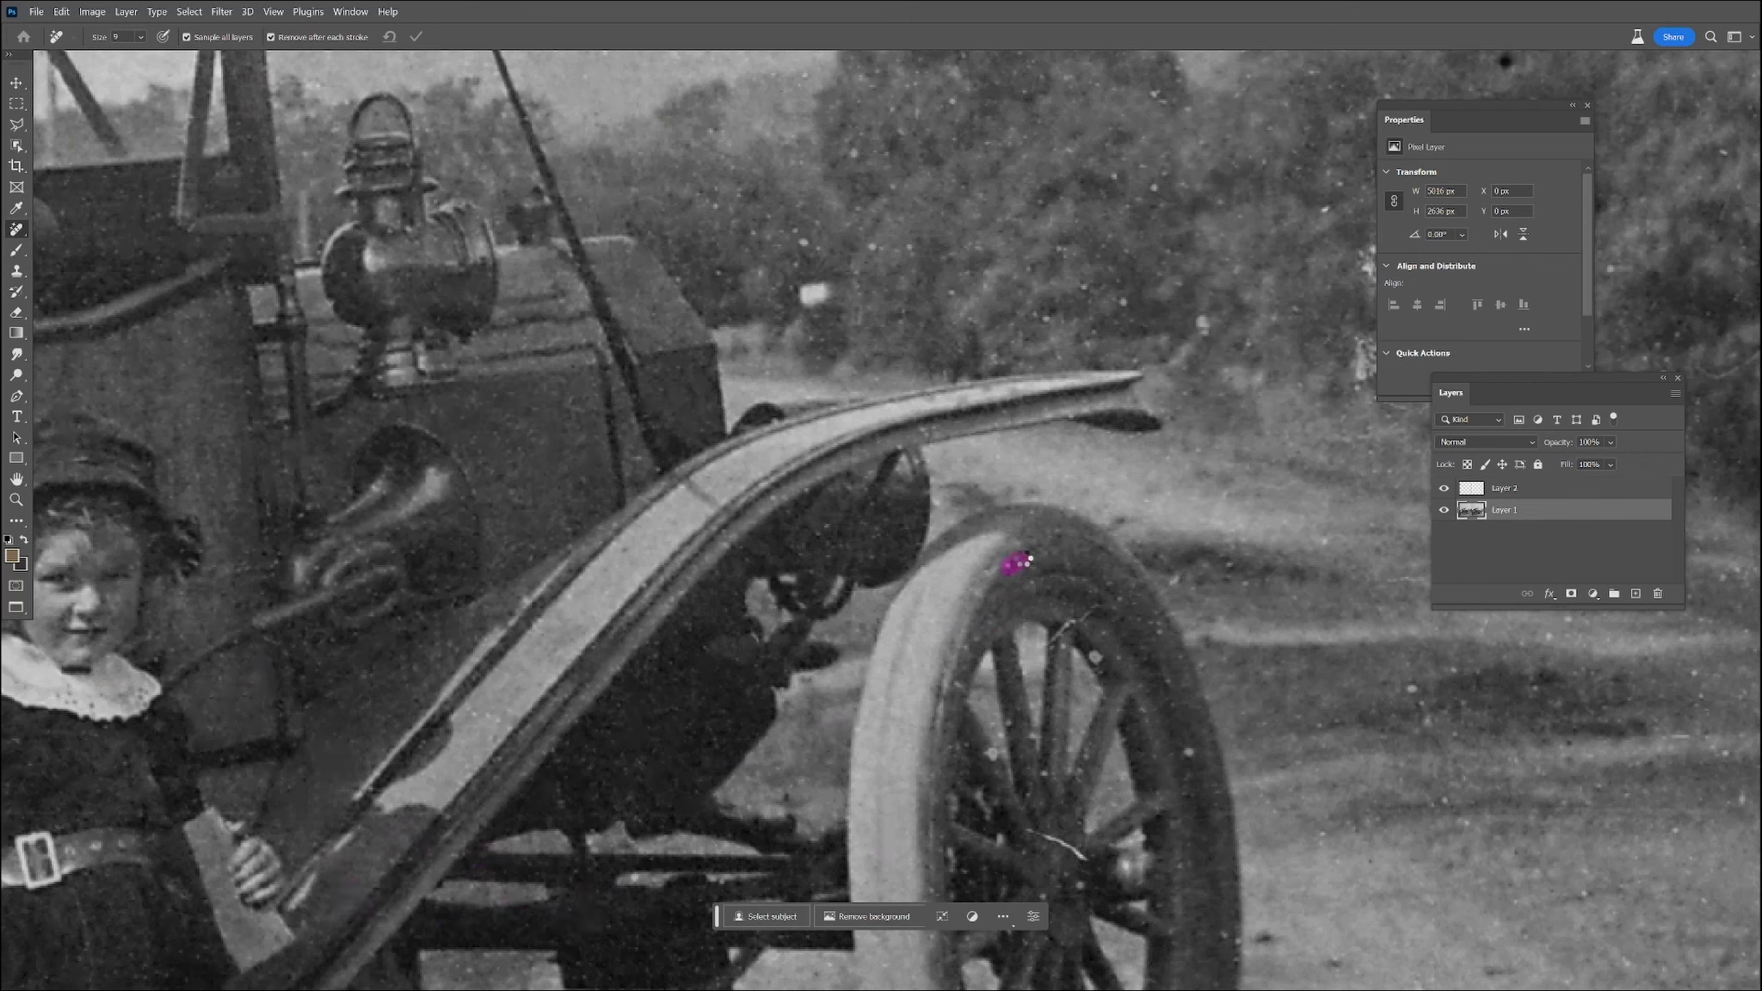
pyautogui.moveTo(1096, 611); pyautogui.dragTo(1052, 644)
pyautogui.click(1095, 657)
pyautogui.click(992, 755)
pyautogui.moveTo(1010, 738)
pyautogui.mouseDown()
pyautogui.moveTo(1019, 723)
pyautogui.moveTo(1042, 751)
pyautogui.mouseUp()
pyautogui.moveTo(978, 792)
pyautogui.mouseDown()
pyautogui.moveTo(994, 826)
pyautogui.moveTo(1083, 860)
pyautogui.mouseUp()
pyautogui.moveTo(1188, 747)
pyautogui.mouseDown()
pyautogui.moveTo(1079, 867)
pyautogui.moveTo(957, 856)
pyautogui.moveTo(981, 720)
pyautogui.moveTo(1068, 577)
pyautogui.moveTo(1174, 637)
pyautogui.moveTo(1185, 665)
pyautogui.moveTo(1223, 484)
pyautogui.mouseUp()
pyautogui.moveTo(1241, 737); pyautogui.dragTo(1223, 793)
pyautogui.moveTo(1033, 839); pyautogui.dragTo(1029, 825)
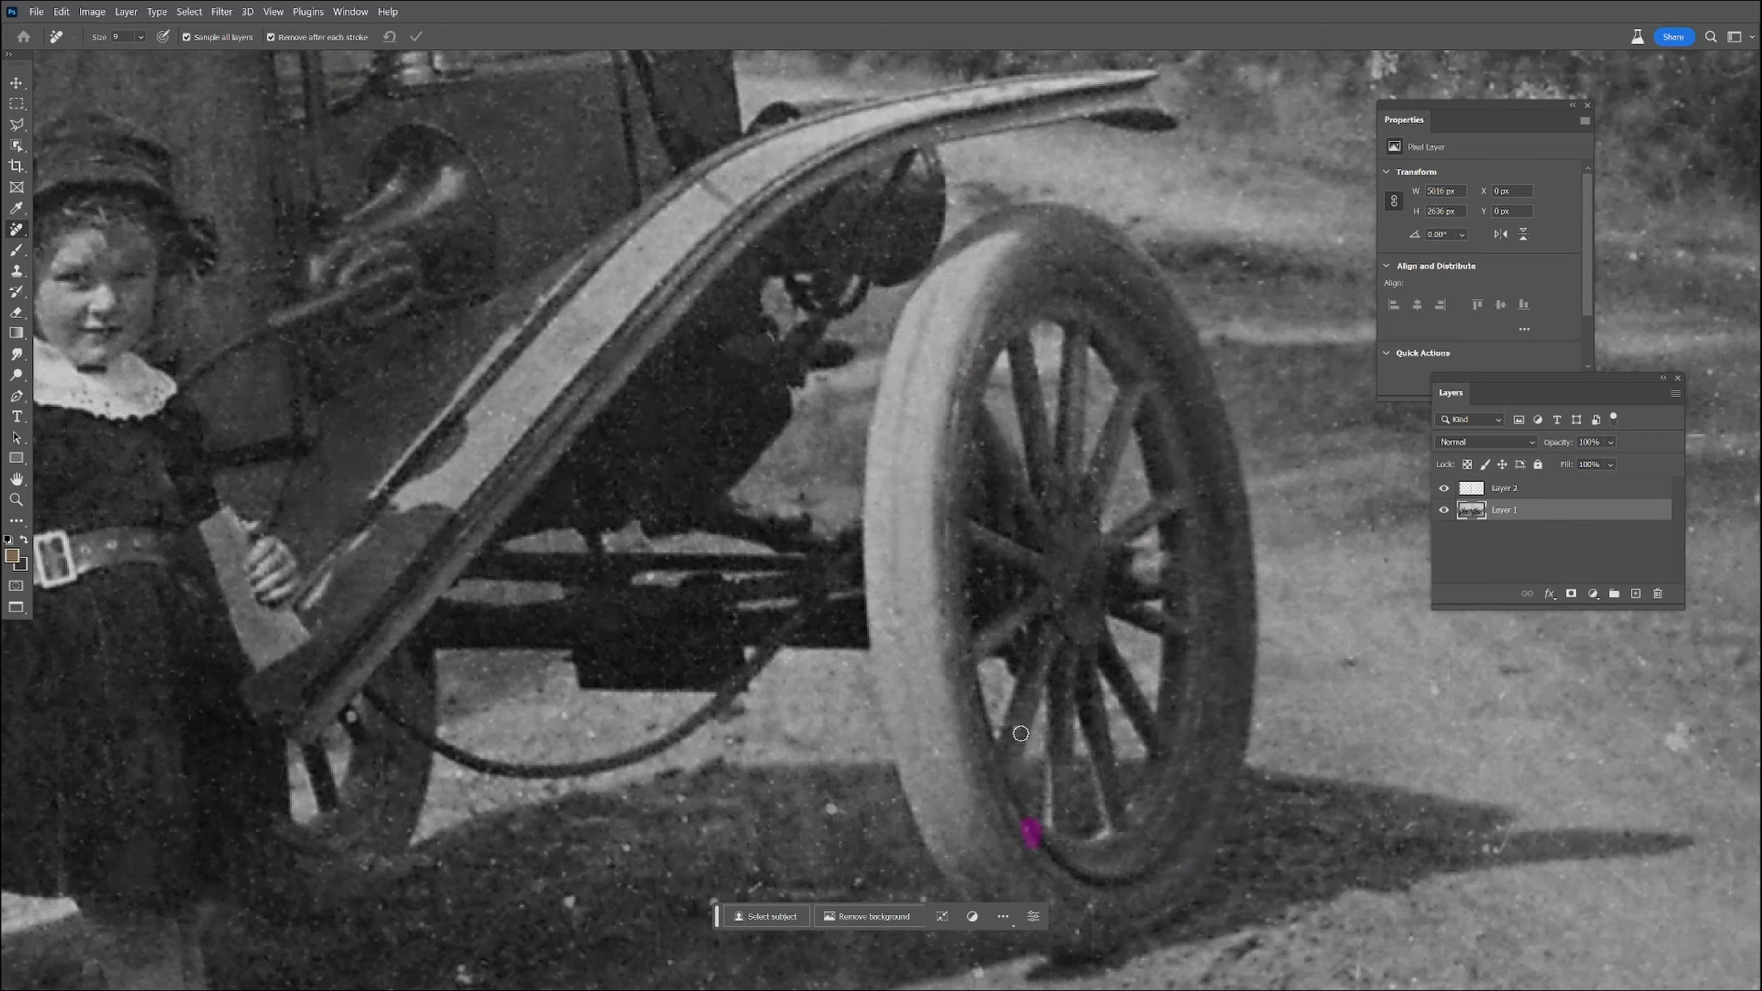
# Remove the scratches and specks from the car's shadow between the front wheel and the child
pyautogui.scroll(-1, 1021, 733)
pyautogui.moveTo(779, 762); pyautogui.dragTo(796, 760)
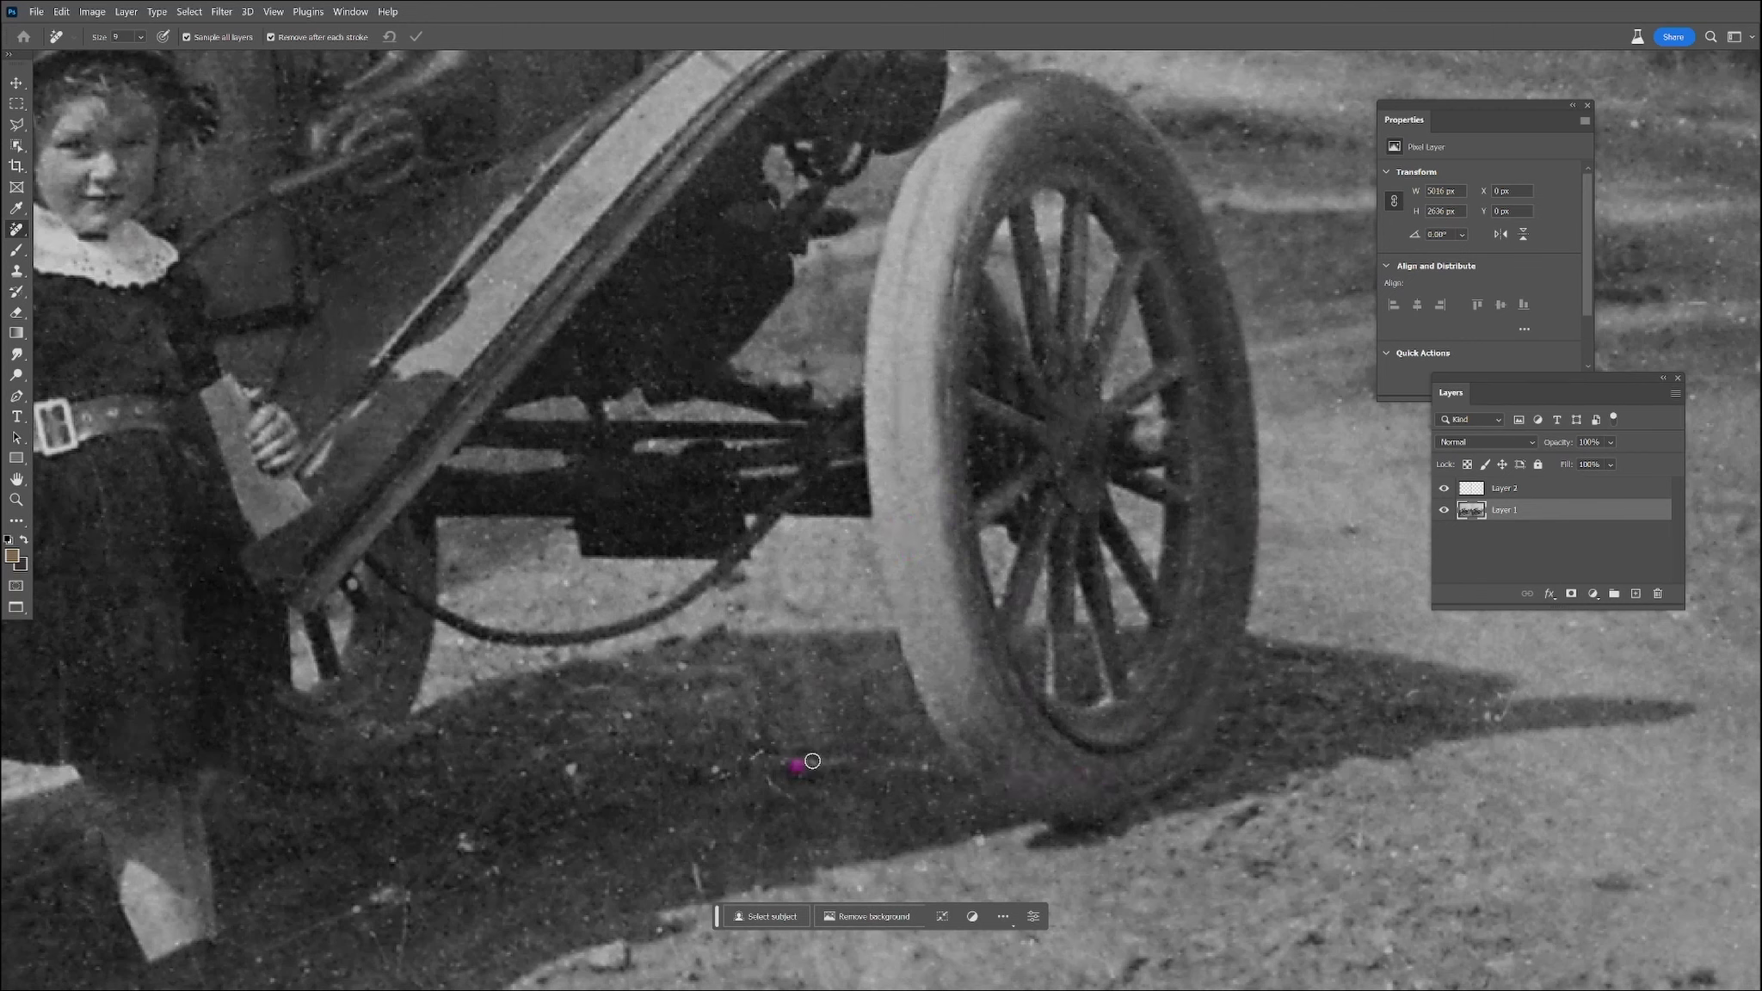
pyautogui.moveTo(483, 645); pyautogui.dragTo(493, 657)
pyautogui.moveTo(466, 832); pyautogui.dragTo(401, 979)
pyautogui.moveTo(353, 907)
pyautogui.mouseDown()
pyautogui.moveTo(376, 942)
pyautogui.moveTo(277, 943)
pyautogui.mouseUp()
pyautogui.moveTo(255, 955); pyautogui.dragTo(264, 967)
pyautogui.click(526, 772)
pyautogui.click(369, 733)
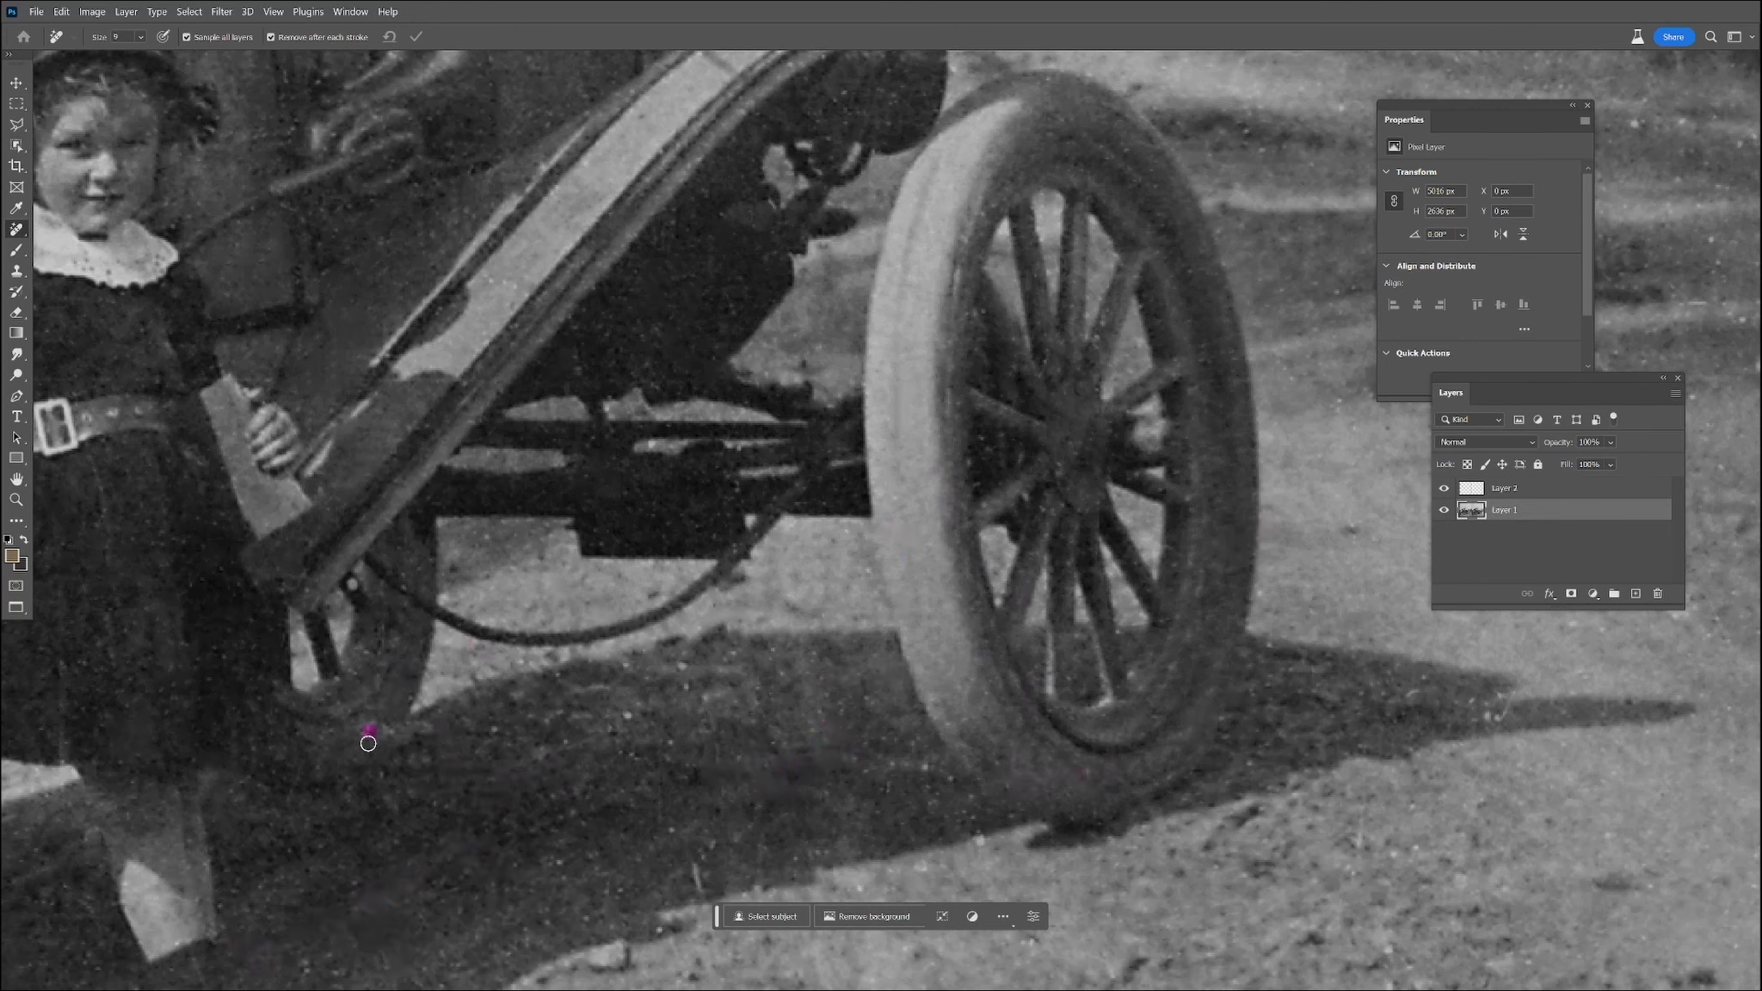
# Remove the remaining specks from the shadow around the front wheel and from the road beside it
pyautogui.click(641, 841)
pyautogui.click(938, 765)
pyautogui.click(633, 664)
pyautogui.click(532, 661)
pyautogui.click(731, 654)
pyautogui.click(921, 861)
pyautogui.click(1474, 700)
pyautogui.click(1270, 642)
pyautogui.click(1354, 530)
pyautogui.click(1300, 378)
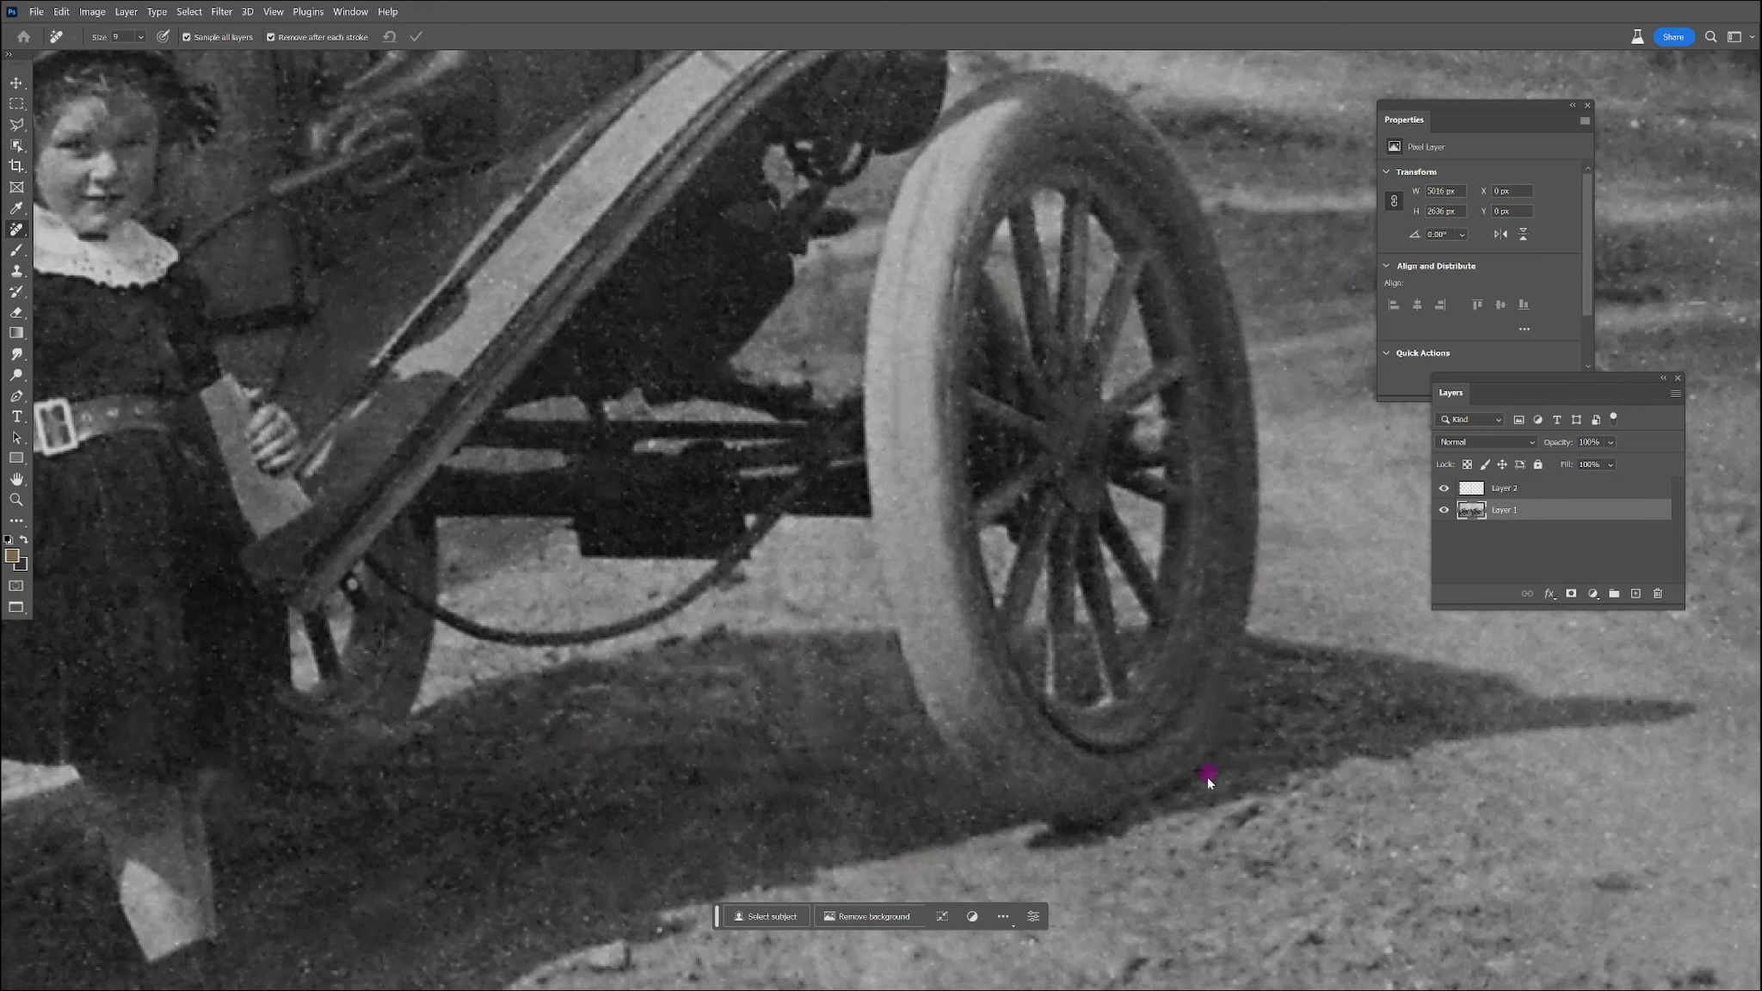
# Remove the spots from the shadow near the child's legs and from the gravel in the foreground
pyautogui.scroll(-5, 1208, 780)
pyautogui.click(647, 563)
pyautogui.click(386, 644)
pyautogui.click(208, 694)
pyautogui.click(197, 582)
pyautogui.click(231, 507)
pyautogui.click(385, 934)
pyautogui.click(702, 838)
pyautogui.scroll(-5, 963, 826)
pyautogui.click(975, 806)
pyautogui.click(798, 848)
pyautogui.click(570, 590)
pyautogui.click(315, 638)
pyautogui.click(287, 920)
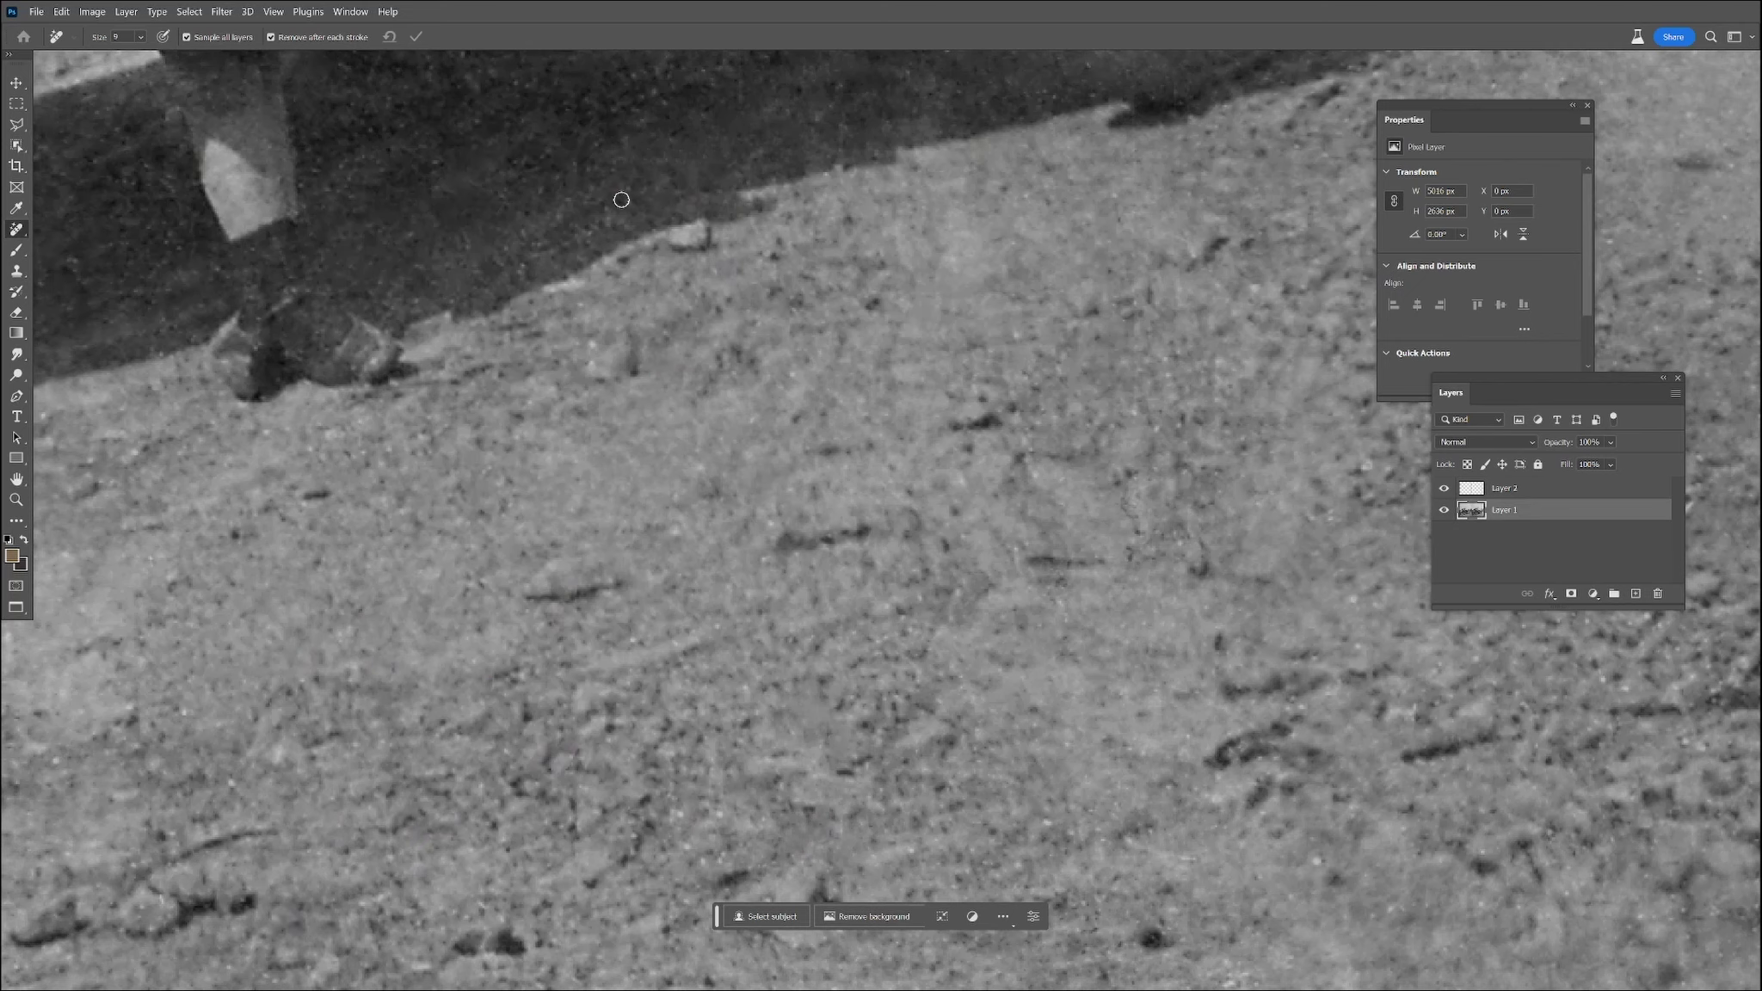
# Remove the dark strip along the left photo's bottom edge with a Remove Tool brush size of 30
pyautogui.scroll(-4, 1089, 523)
pyautogui.press(']')
pyautogui.press(']')
pyautogui.press(']')
pyautogui.press(']')
pyautogui.press(']')
pyautogui.moveTo(1162, 867)
pyautogui.mouseDown()
pyautogui.moveTo(1046, 846)
pyautogui.moveTo(177, 884)
pyautogui.mouseUp()
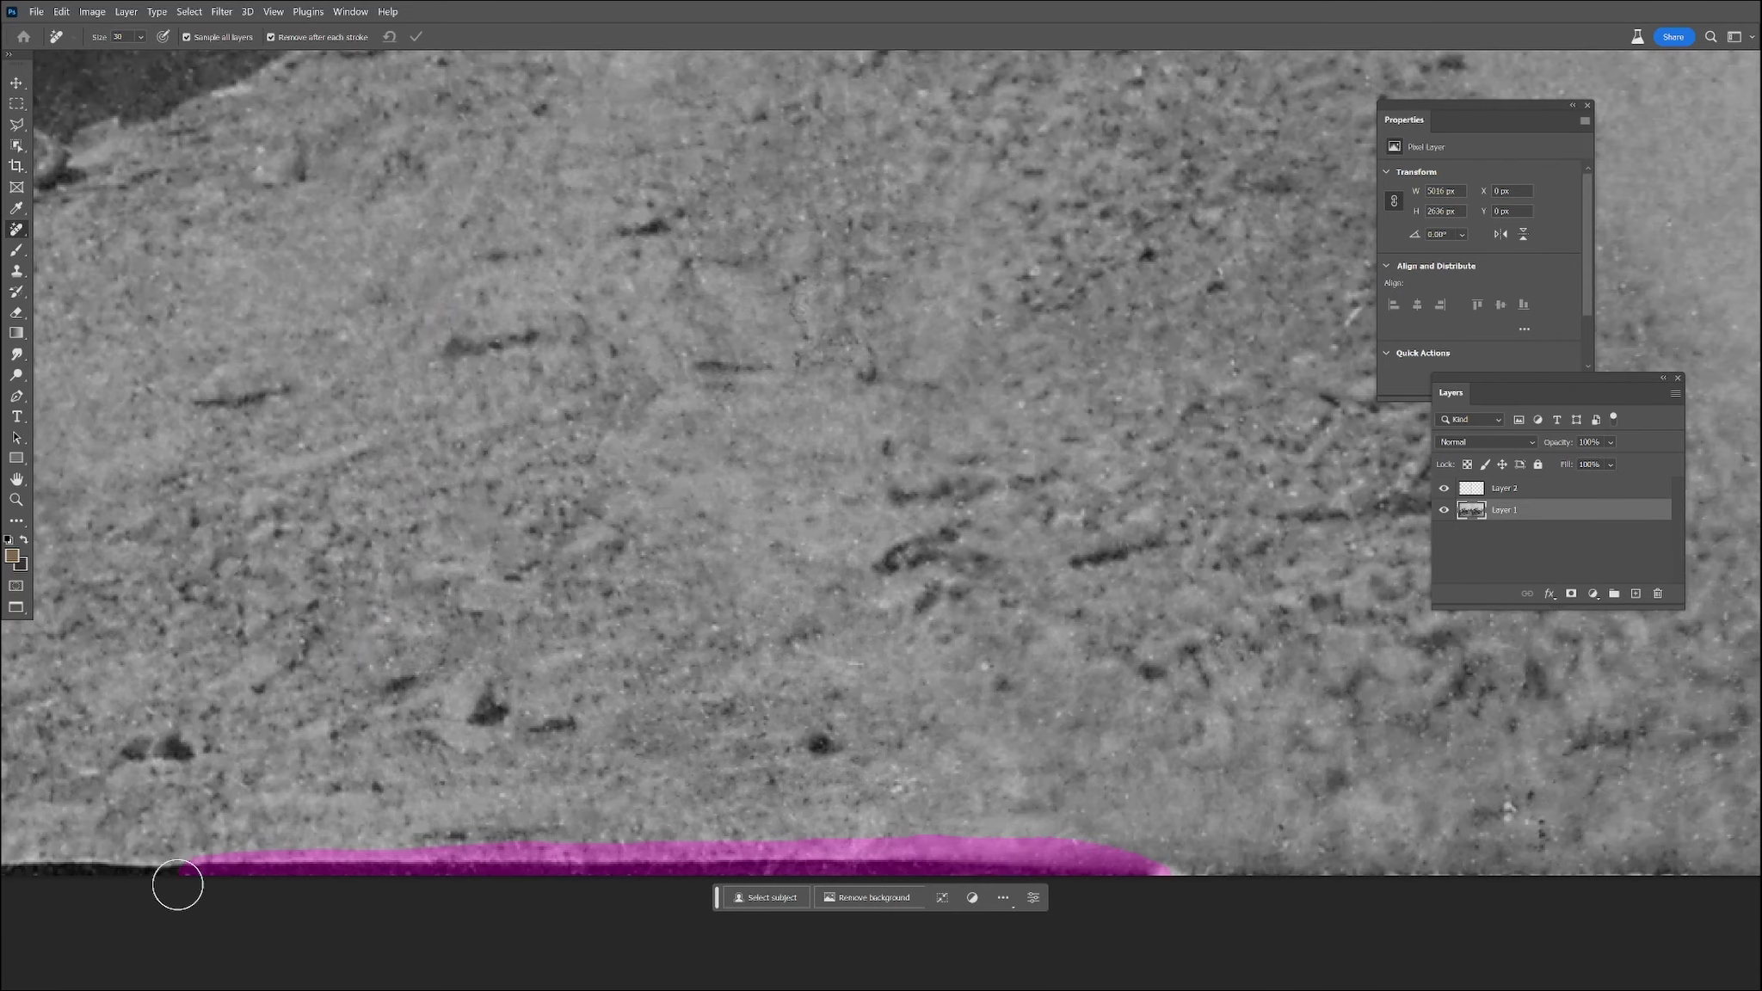
# Clone nearby gravel texture over the rest of the left photo's uneven bottom edge
pyautogui.press('s')
pyautogui.keyDown('alt'); pyautogui.click(989, 770); pyautogui.keyUp('alt')
pyautogui.press('[')
pyautogui.press('[')
pyautogui.press('[')
pyautogui.press('[')
pyautogui.press('[')
pyautogui.press('[')
pyautogui.press('[')
pyautogui.press('[')
pyautogui.moveTo(1066, 879); pyautogui.dragTo(191, 874)
pyautogui.moveTo(738, 687); pyautogui.dragTo(1424, 654)
pyautogui.keyDown('alt'); pyautogui.click(1033, 794); pyautogui.keyUp('alt')
pyautogui.moveTo(961, 817); pyautogui.dragTo(51, 849)
pyautogui.moveTo(1379, 846)
pyautogui.mouseDown()
pyautogui.moveTo(968, 716)
pyautogui.moveTo(430, 759)
pyautogui.mouseUp()
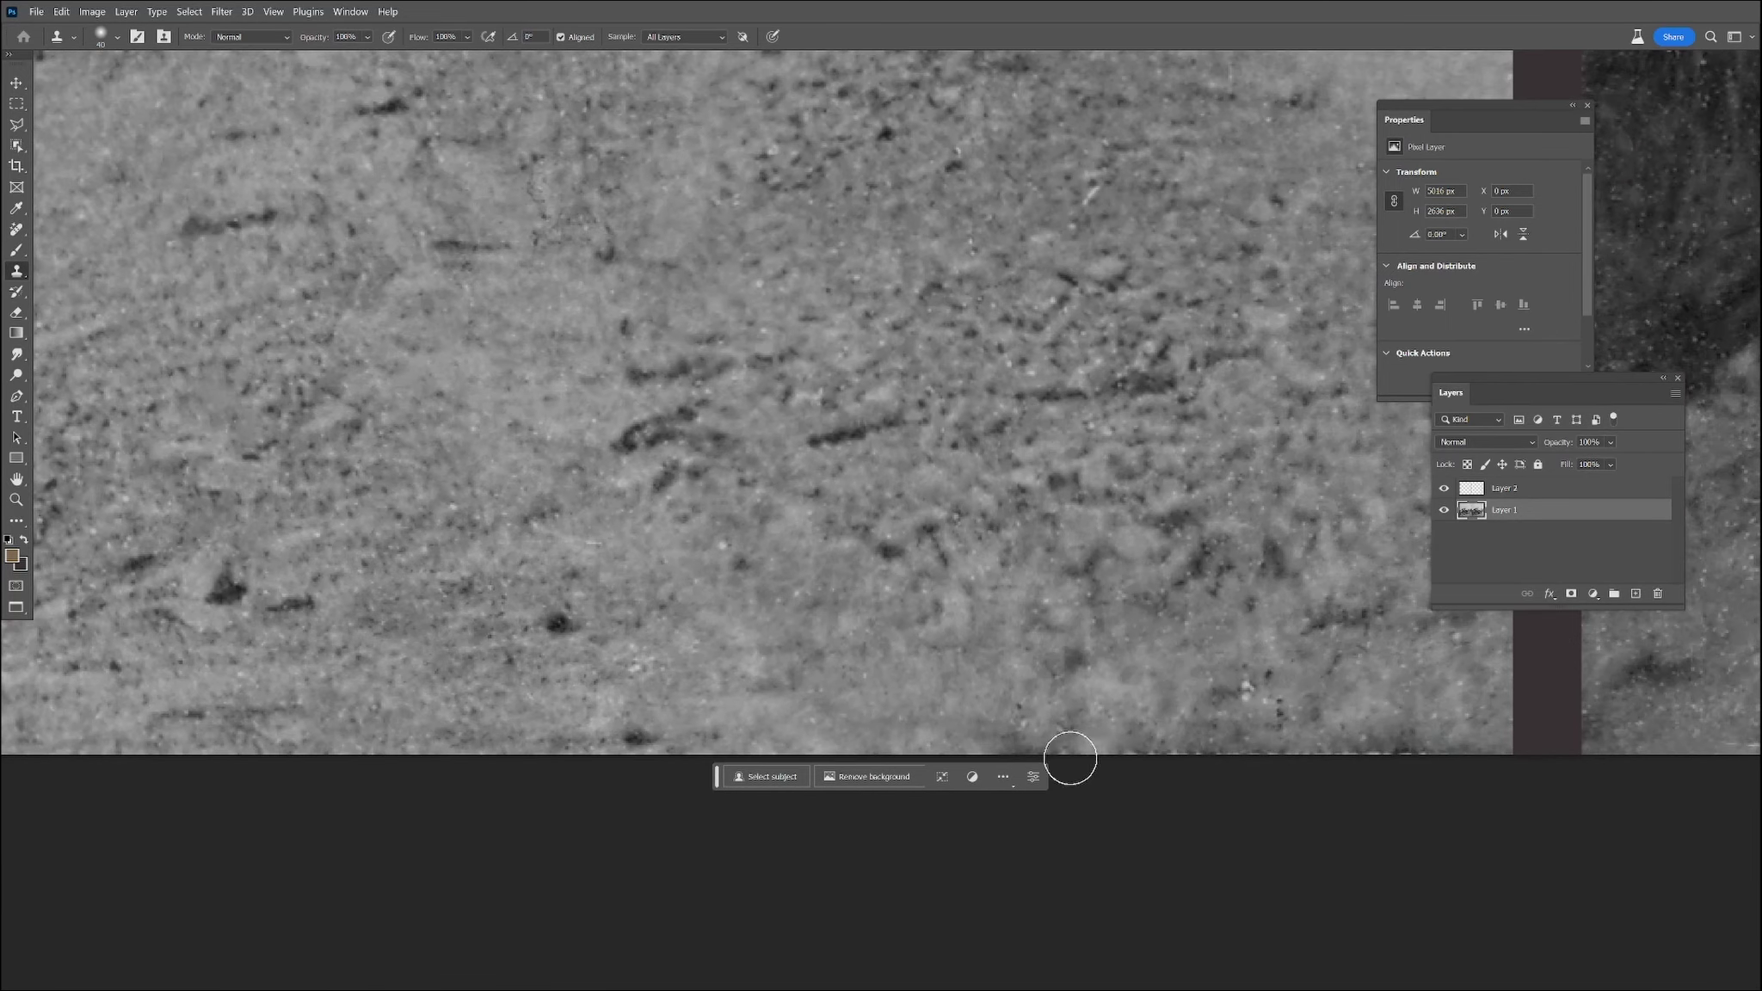
# Remove the white speck clusters from the foreground gravel near the central divider, using a smaller brush for the finer spots
pyautogui.press('j')
pyautogui.click(1244, 688)
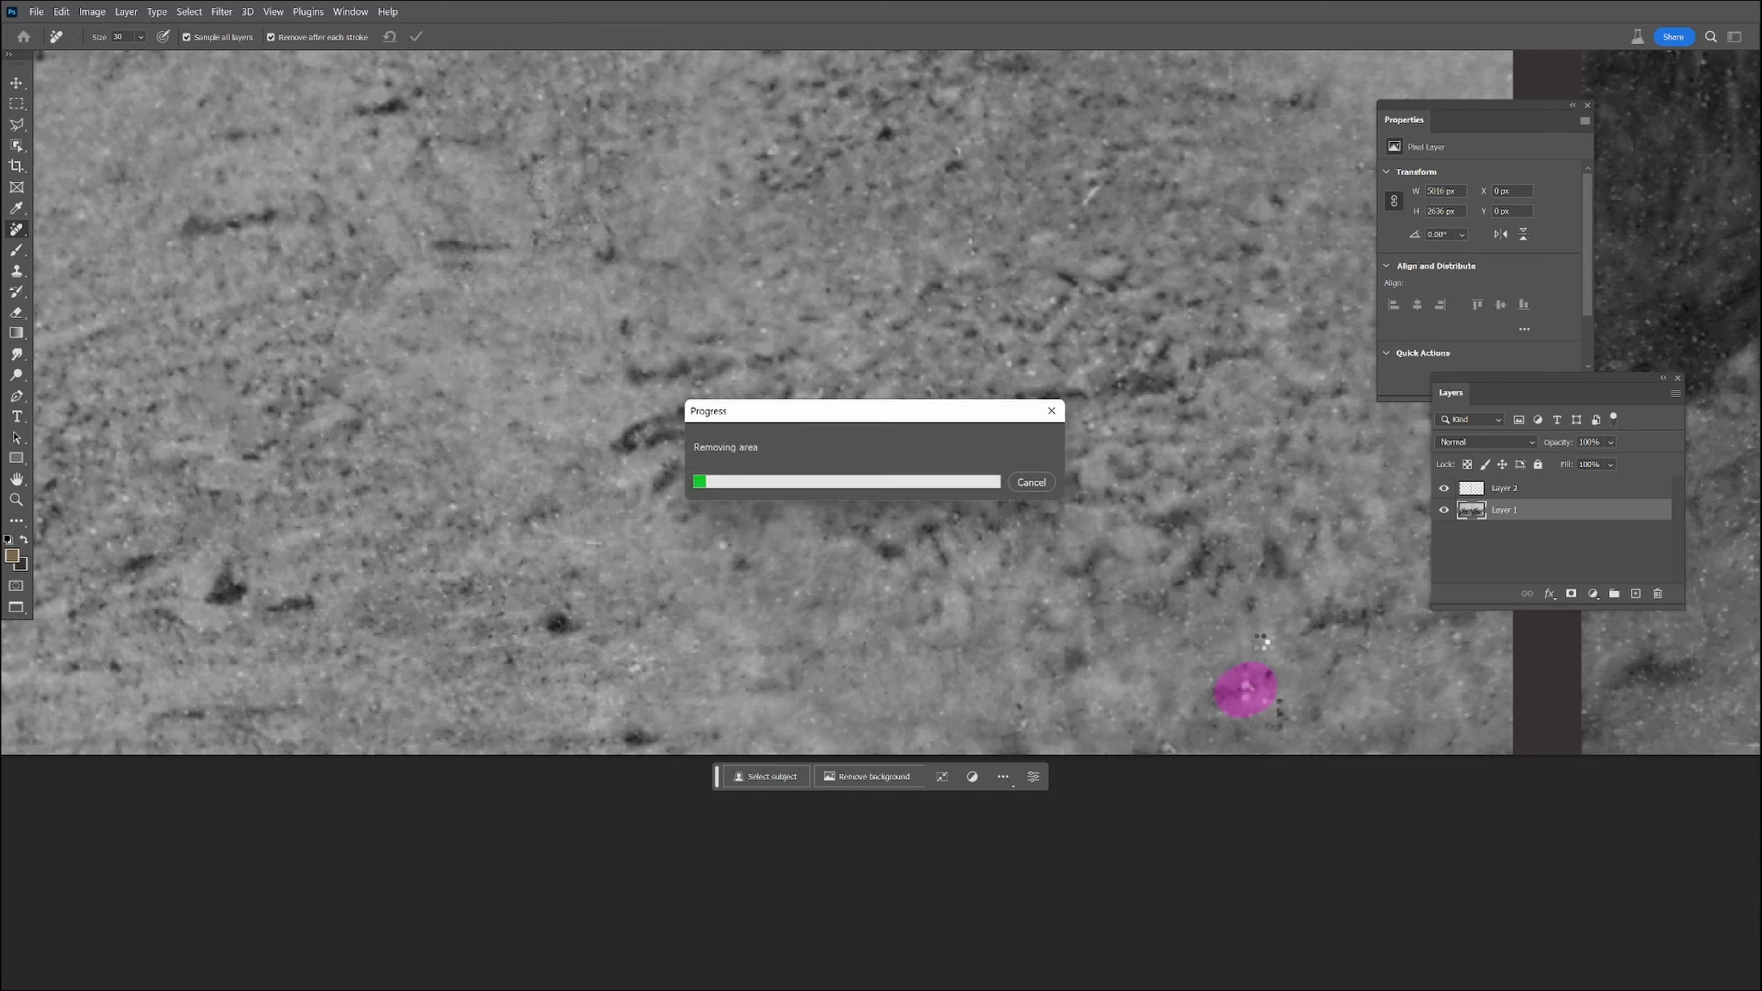
pyautogui.click(1019, 708)
pyautogui.click(1086, 178)
pyautogui.press('[')
pyautogui.press('[')
pyautogui.click(852, 265)
pyautogui.click(761, 284)
pyautogui.moveTo(700, 374); pyautogui.dragTo(702, 421)
pyautogui.click(636, 669)
# Remove the spots scattered over the gravel between the front wheel and the central divider
pyautogui.moveTo(688, 550); pyautogui.dragTo(912, 778)
pyautogui.click(347, 774)
pyautogui.click(766, 425)
pyautogui.click(843, 407)
pyautogui.moveTo(922, 612); pyautogui.dragTo(949, 643)
pyautogui.moveTo(1204, 605); pyautogui.dragTo(774, 882)
pyautogui.click(798, 731)
pyautogui.moveTo(640, 285); pyautogui.dragTo(640, 311)
pyautogui.moveTo(442, 478); pyautogui.dragTo(495, 466)
# Remove the specks from the road beyond the front wheel and around the tip of its shadow
pyautogui.moveTo(1039, 133); pyautogui.dragTo(911, 554)
pyautogui.click(955, 476)
pyautogui.click(1006, 574)
pyautogui.click(611, 257)
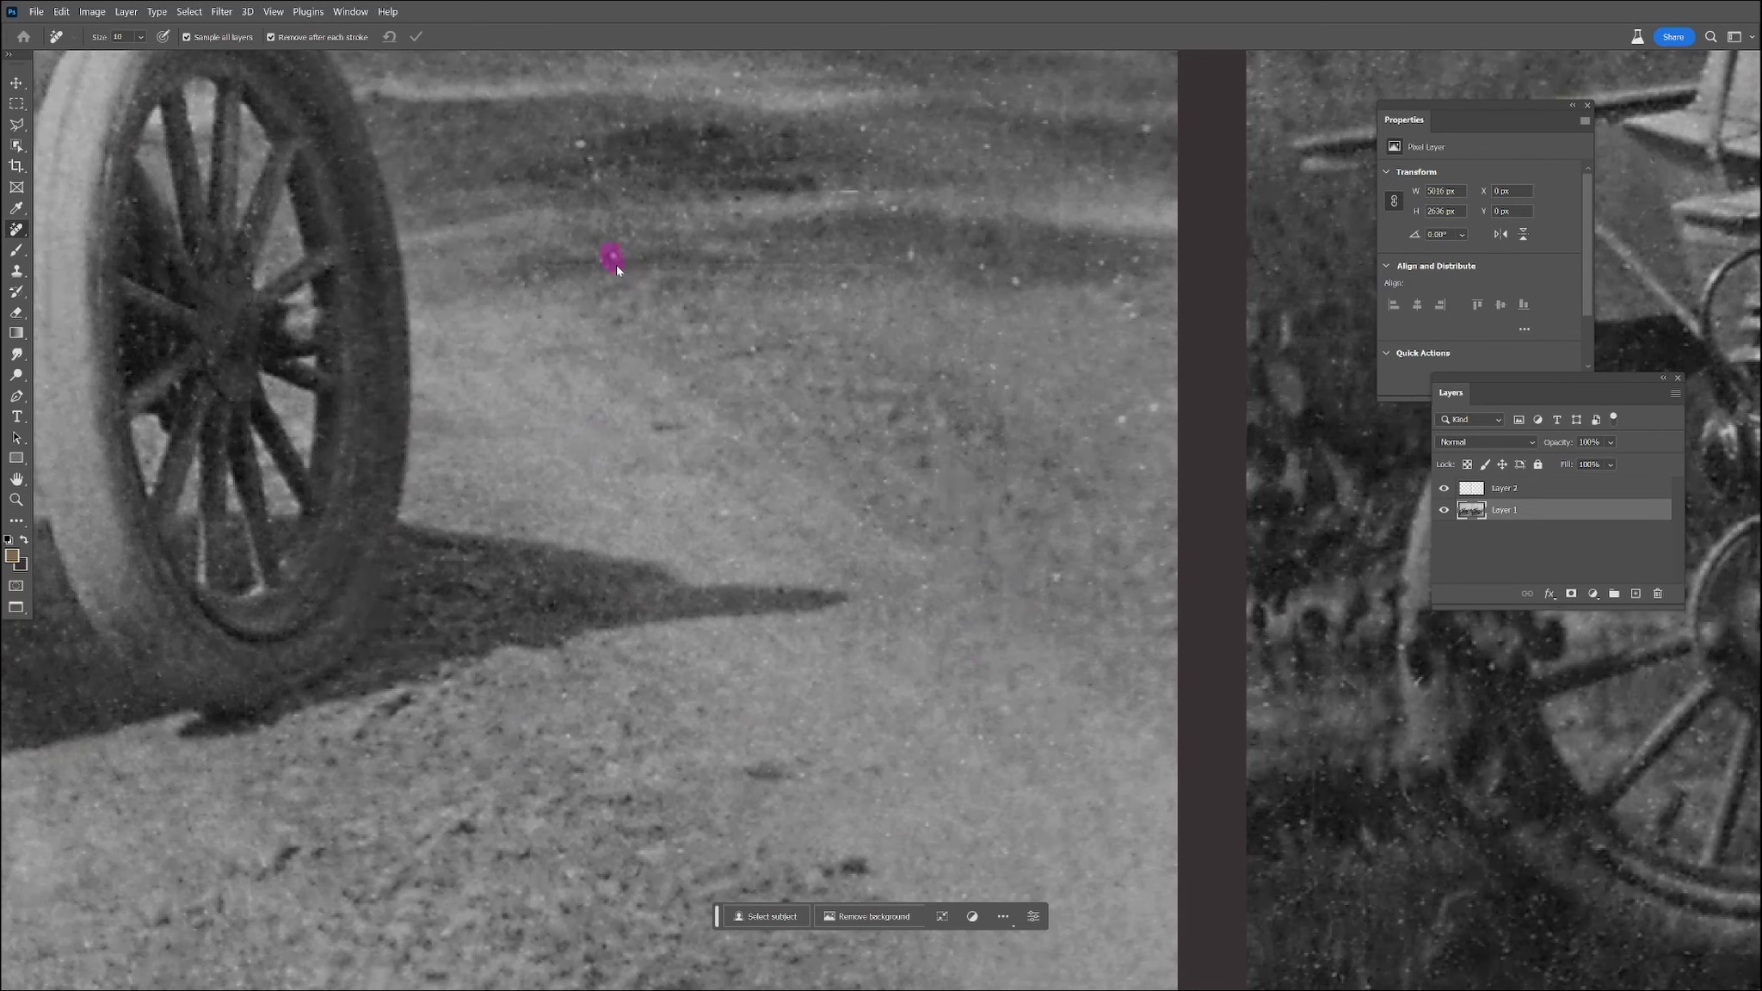
pyautogui.click(858, 516)
pyautogui.click(786, 590)
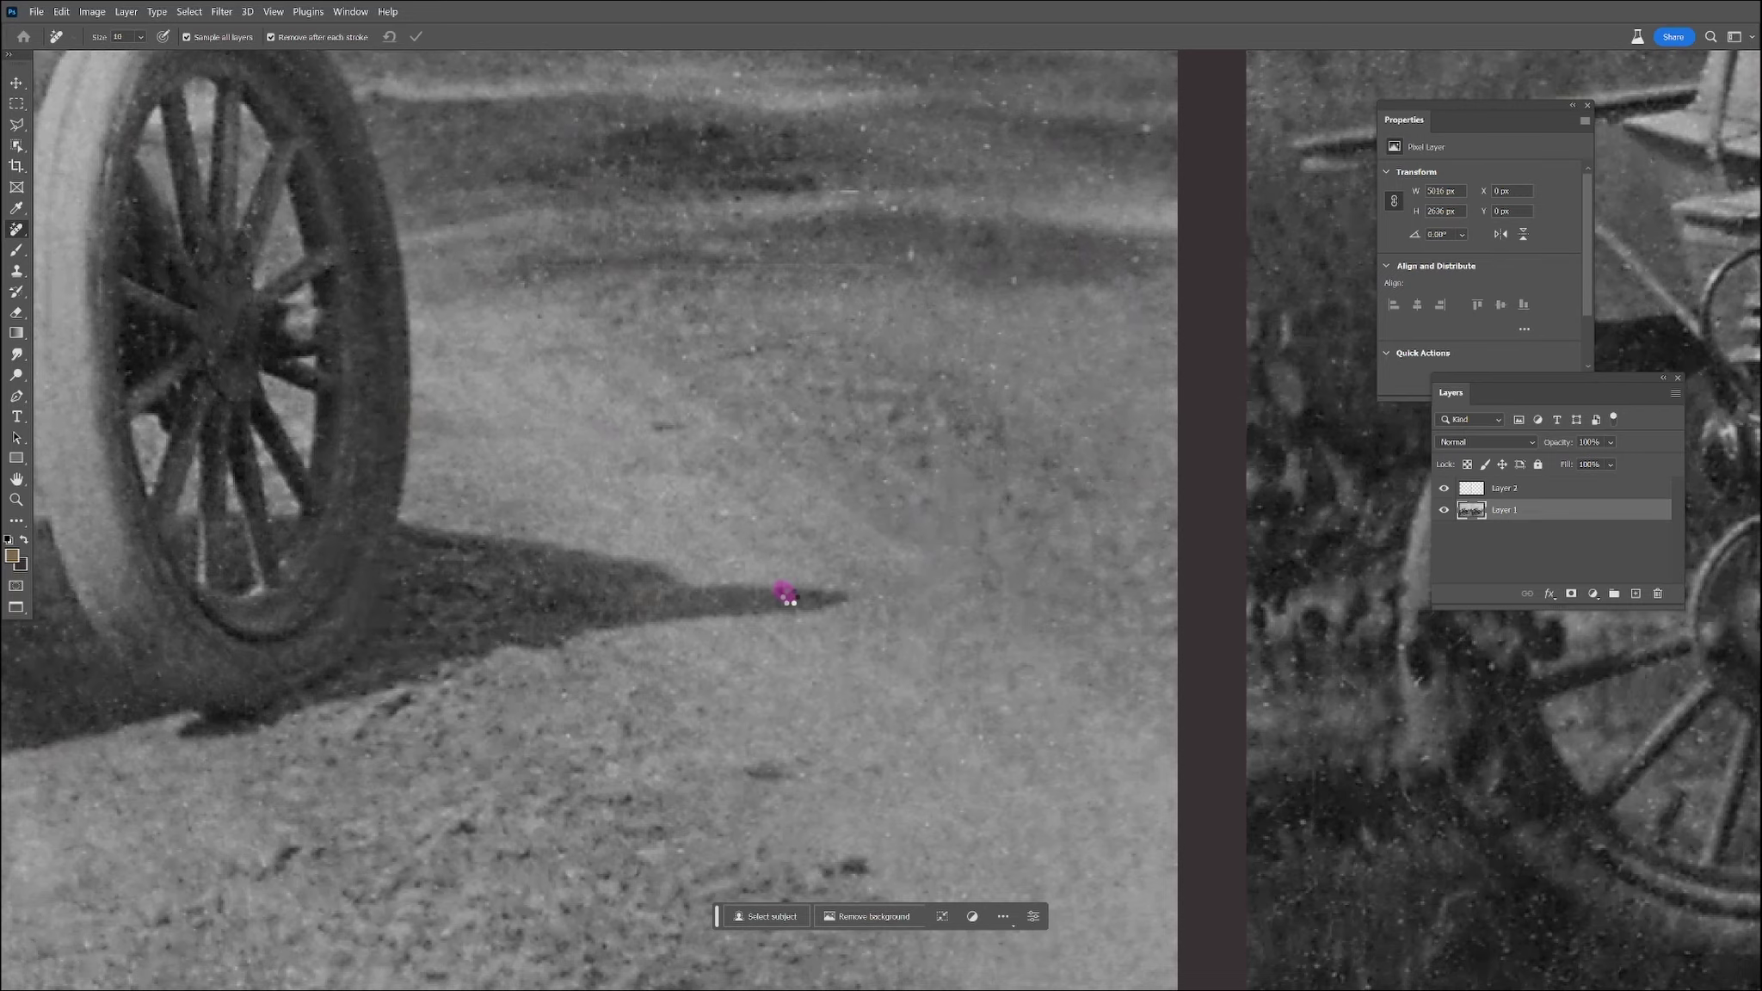
# Remove the specks from the light and dark bands of the road behind the front wheel
pyautogui.scroll(4, 912, 645)
pyautogui.click(743, 388)
pyautogui.moveTo(745, 245); pyautogui.dragTo(671, 275)
pyautogui.click(575, 210)
pyautogui.click(776, 468)
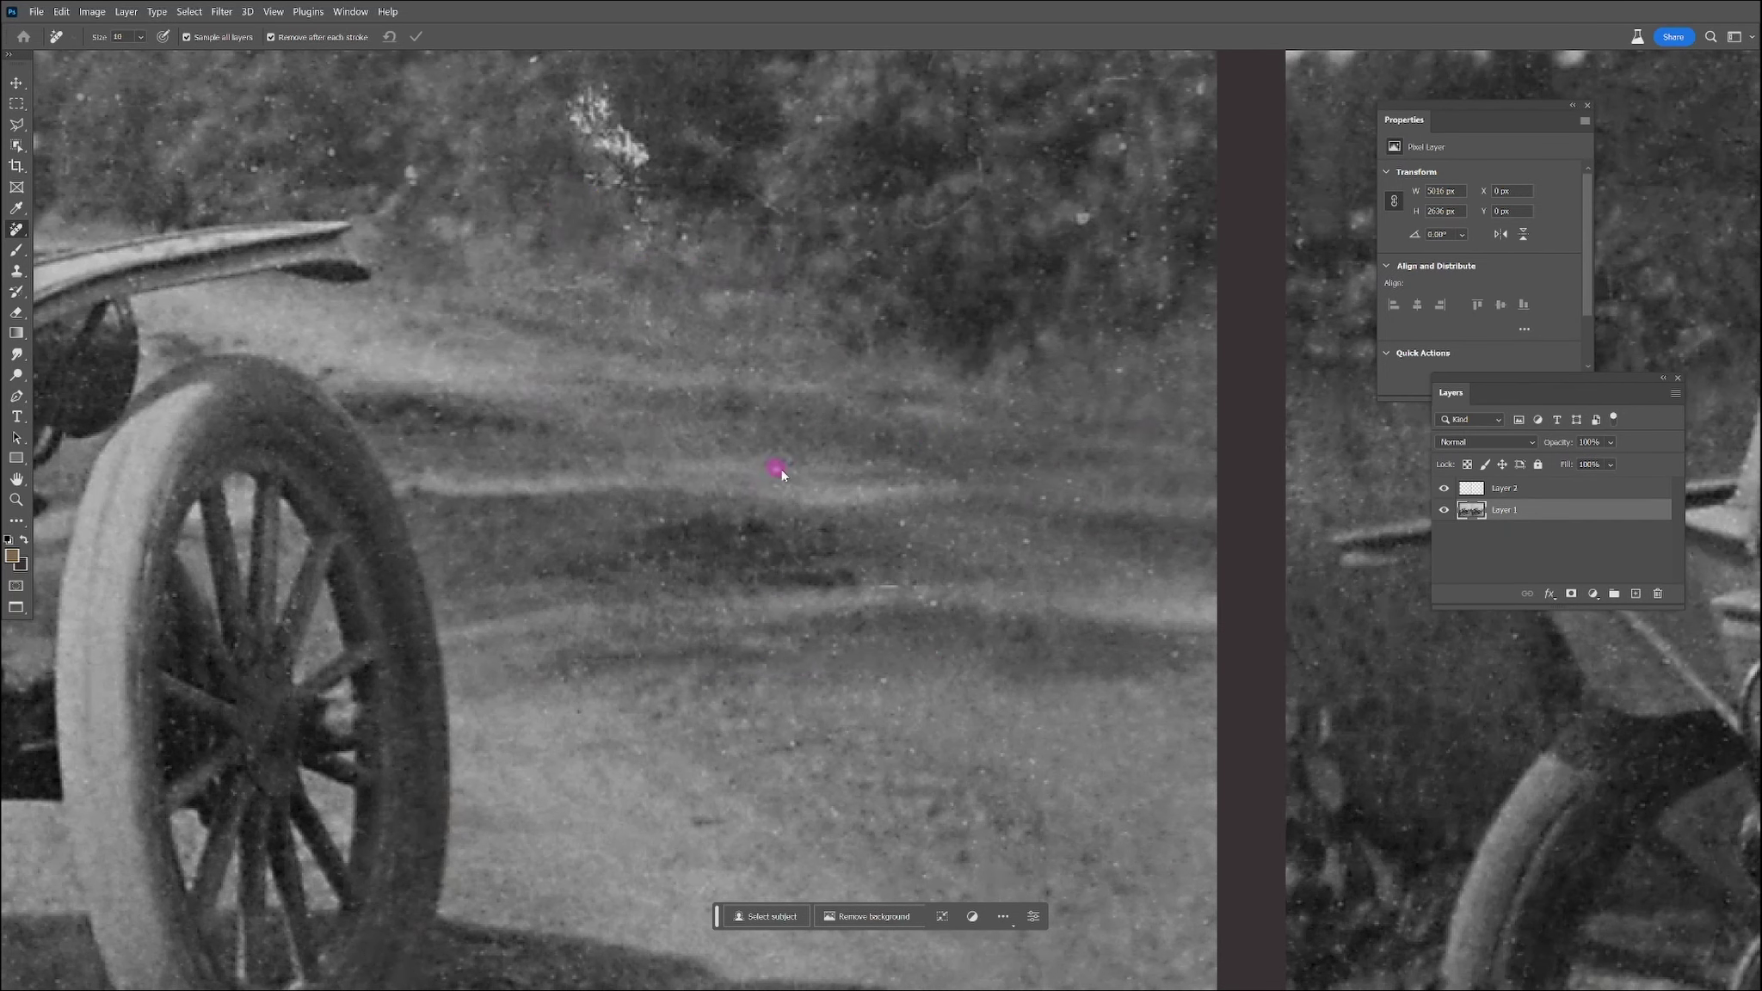
pyautogui.moveTo(571, 671); pyautogui.dragTo(588, 721)
# Remove the bright white patch and nearby spots from the bushes behind the car
pyautogui.moveTo(593, 258); pyautogui.dragTo(664, 511)
pyautogui.moveTo(646, 344); pyautogui.dragTo(708, 408)
pyautogui.click(700, 485)
pyautogui.click(782, 160)
pyautogui.click(600, 313)
# Remove the light spots from the bushes above the mudguard's tip
pyautogui.click(481, 428)
pyautogui.click(358, 398)
pyautogui.click(406, 288)
pyautogui.click(365, 440)
pyautogui.click(230, 203)
pyautogui.click(132, 258)
pyautogui.click(185, 345)
# Remove the white specks from the dense foliage beside the central divider
pyautogui.moveTo(551, 198); pyautogui.dragTo(484, 572)
pyautogui.click(1090, 665)
pyautogui.click(1120, 773)
pyautogui.moveTo(988, 772); pyautogui.dragTo(987, 808)
pyautogui.moveTo(947, 833); pyautogui.dragTo(928, 845)
pyautogui.click(956, 660)
pyautogui.click(989, 571)
pyautogui.click(991, 526)
pyautogui.click(1148, 459)
pyautogui.click(1134, 587)
pyautogui.click(1122, 713)
pyautogui.click(1173, 852)
pyautogui.click(904, 887)
pyautogui.click(991, 676)
# Remove the specks from the tall tree's crown and the bushes below it
pyautogui.click(590, 582)
pyautogui.click(689, 217)
pyautogui.moveTo(522, 549); pyautogui.dragTo(534, 566)
pyautogui.click(369, 574)
pyautogui.moveTo(271, 560); pyautogui.dragTo(295, 551)
pyautogui.moveTo(314, 278)
pyautogui.mouseDown()
pyautogui.moveTo(213, 235)
pyautogui.moveTo(218, 302)
pyautogui.mouseUp()
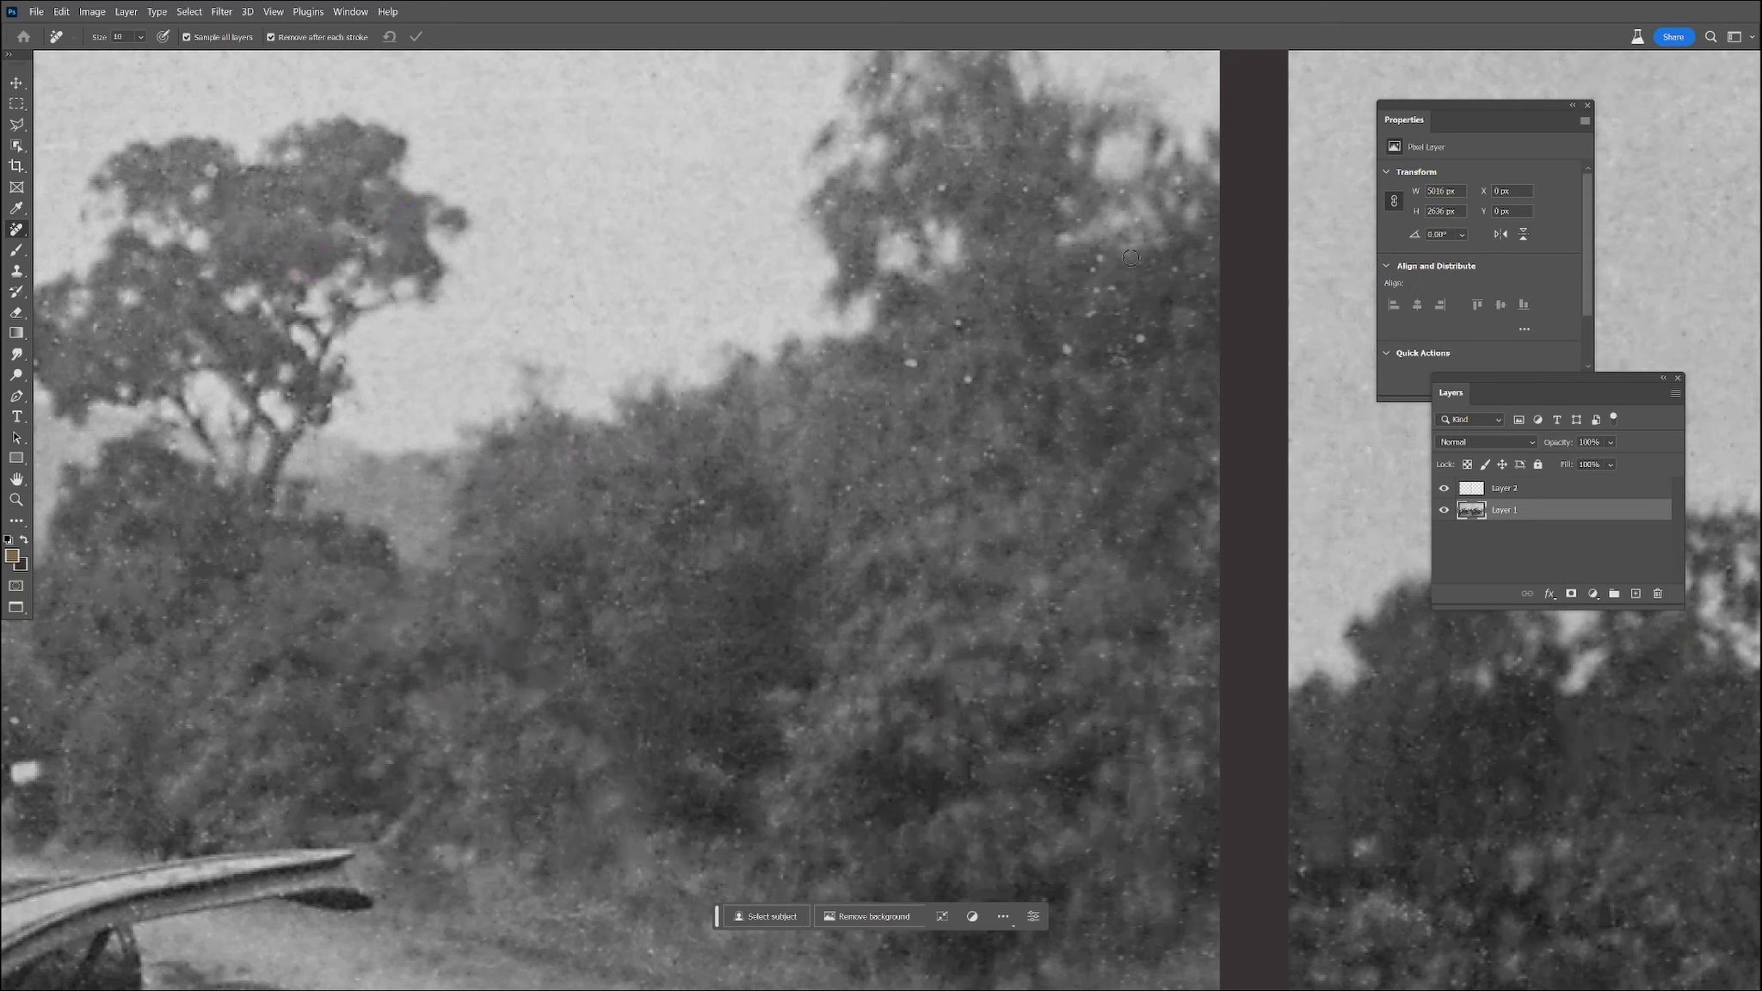
# Remove the light and dark spots from the upper foliage next to the central divider
pyautogui.click(928, 370)
pyautogui.click(943, 469)
pyautogui.click(962, 154)
pyautogui.click(874, 68)
pyautogui.click(1178, 183)
pyautogui.click(1135, 227)
pyautogui.click(1184, 654)
pyautogui.click(1193, 270)
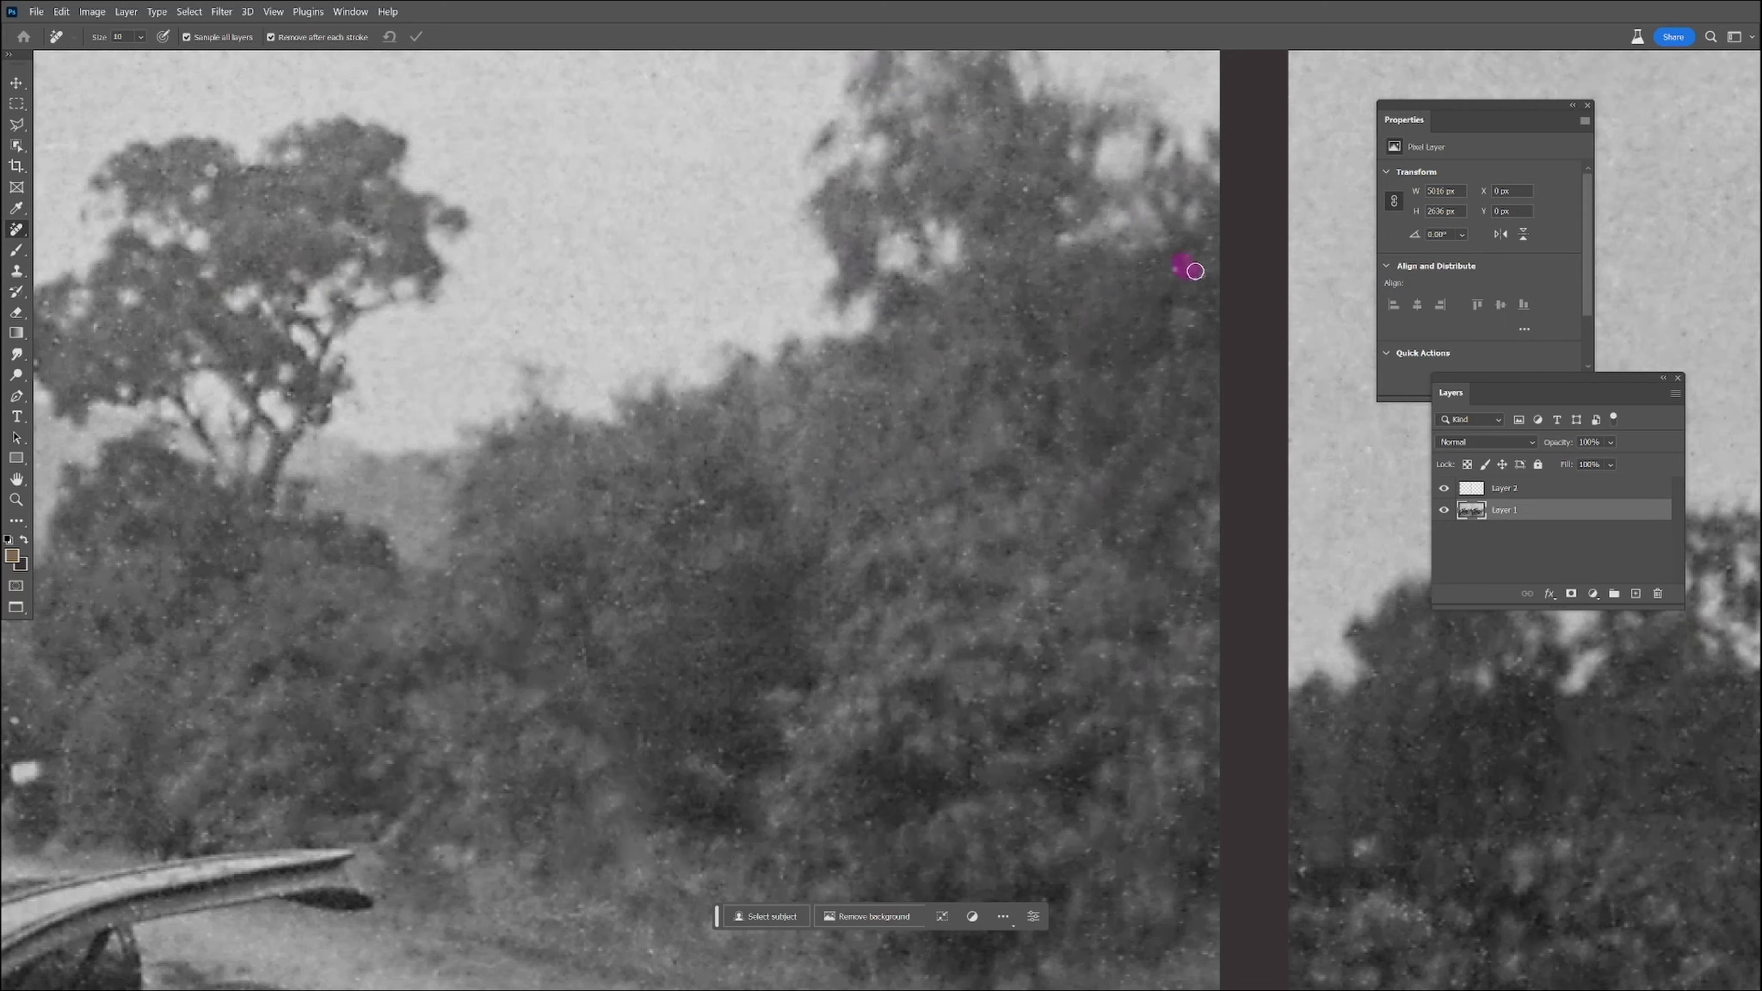
# Remove the remaining white specks from the dense foliage between the central divider and the mudguard's tip
pyautogui.moveTo(1185, 250); pyautogui.dragTo(1142, 684)
pyautogui.moveTo(1132, 479); pyautogui.dragTo(1125, 505)
pyautogui.moveTo(638, 495); pyautogui.dragTo(608, 511)
pyautogui.moveTo(473, 741); pyautogui.dragTo(1015, 492)
pyautogui.click(824, 594)
pyautogui.click(885, 737)
pyautogui.moveTo(776, 872); pyautogui.dragTo(762, 890)
pyautogui.click(421, 865)
pyautogui.click(548, 605)
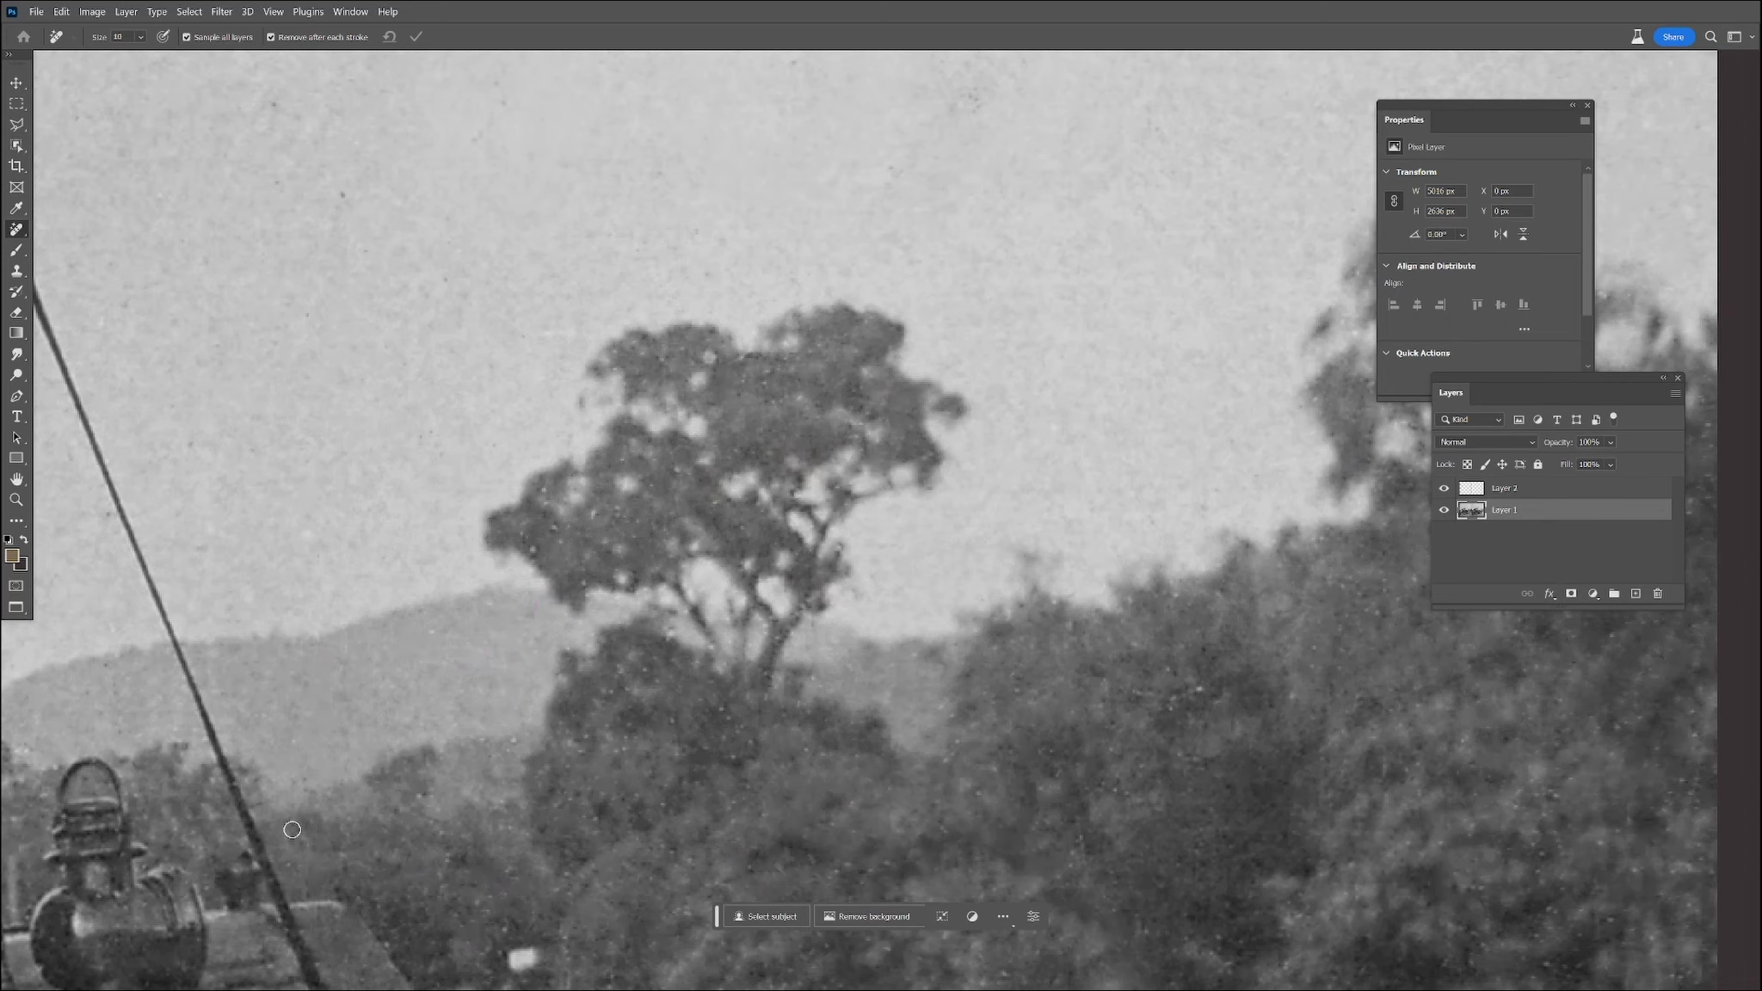
# Remove the specks from the sky, hillside and bushes around the tall tree and the car's lamp
pyautogui.click(445, 445)
pyautogui.click(185, 554)
pyautogui.click(47, 771)
pyautogui.click(516, 868)
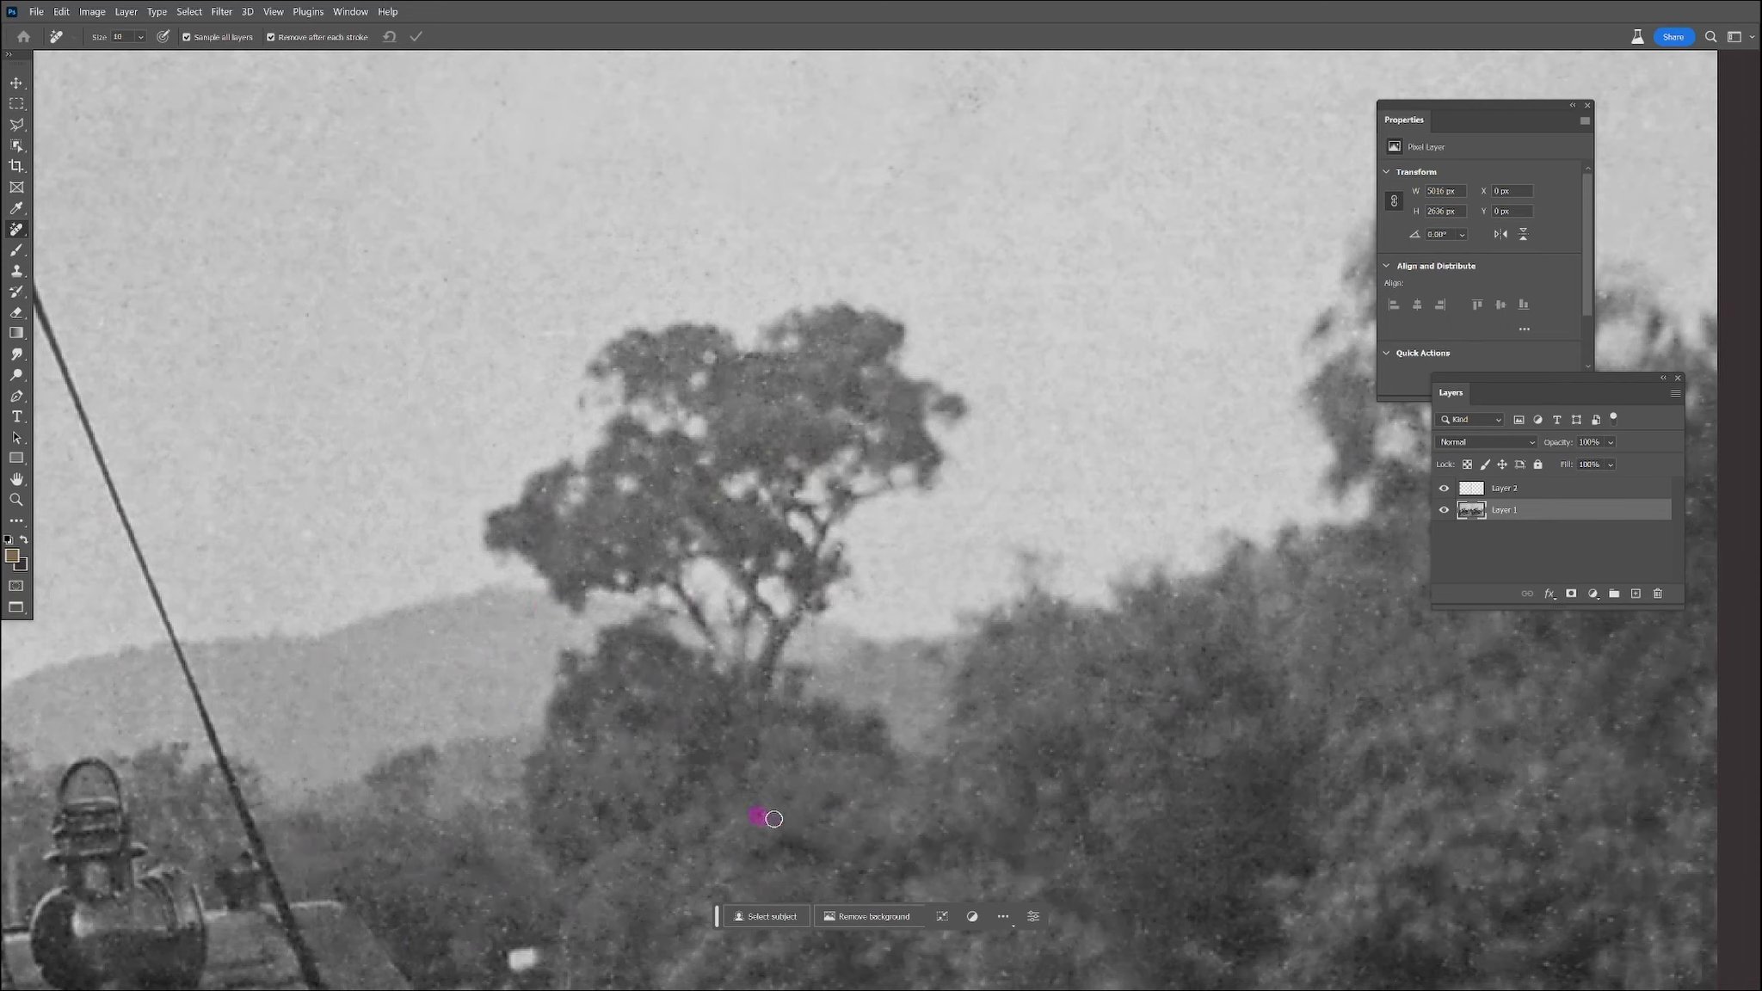
# Remove the dark spots from the upper sky above the car's canopy in the left-hand photo
pyautogui.scroll(-4, 974, 579)
pyautogui.moveTo(1152, 583); pyautogui.dragTo(939, 326)
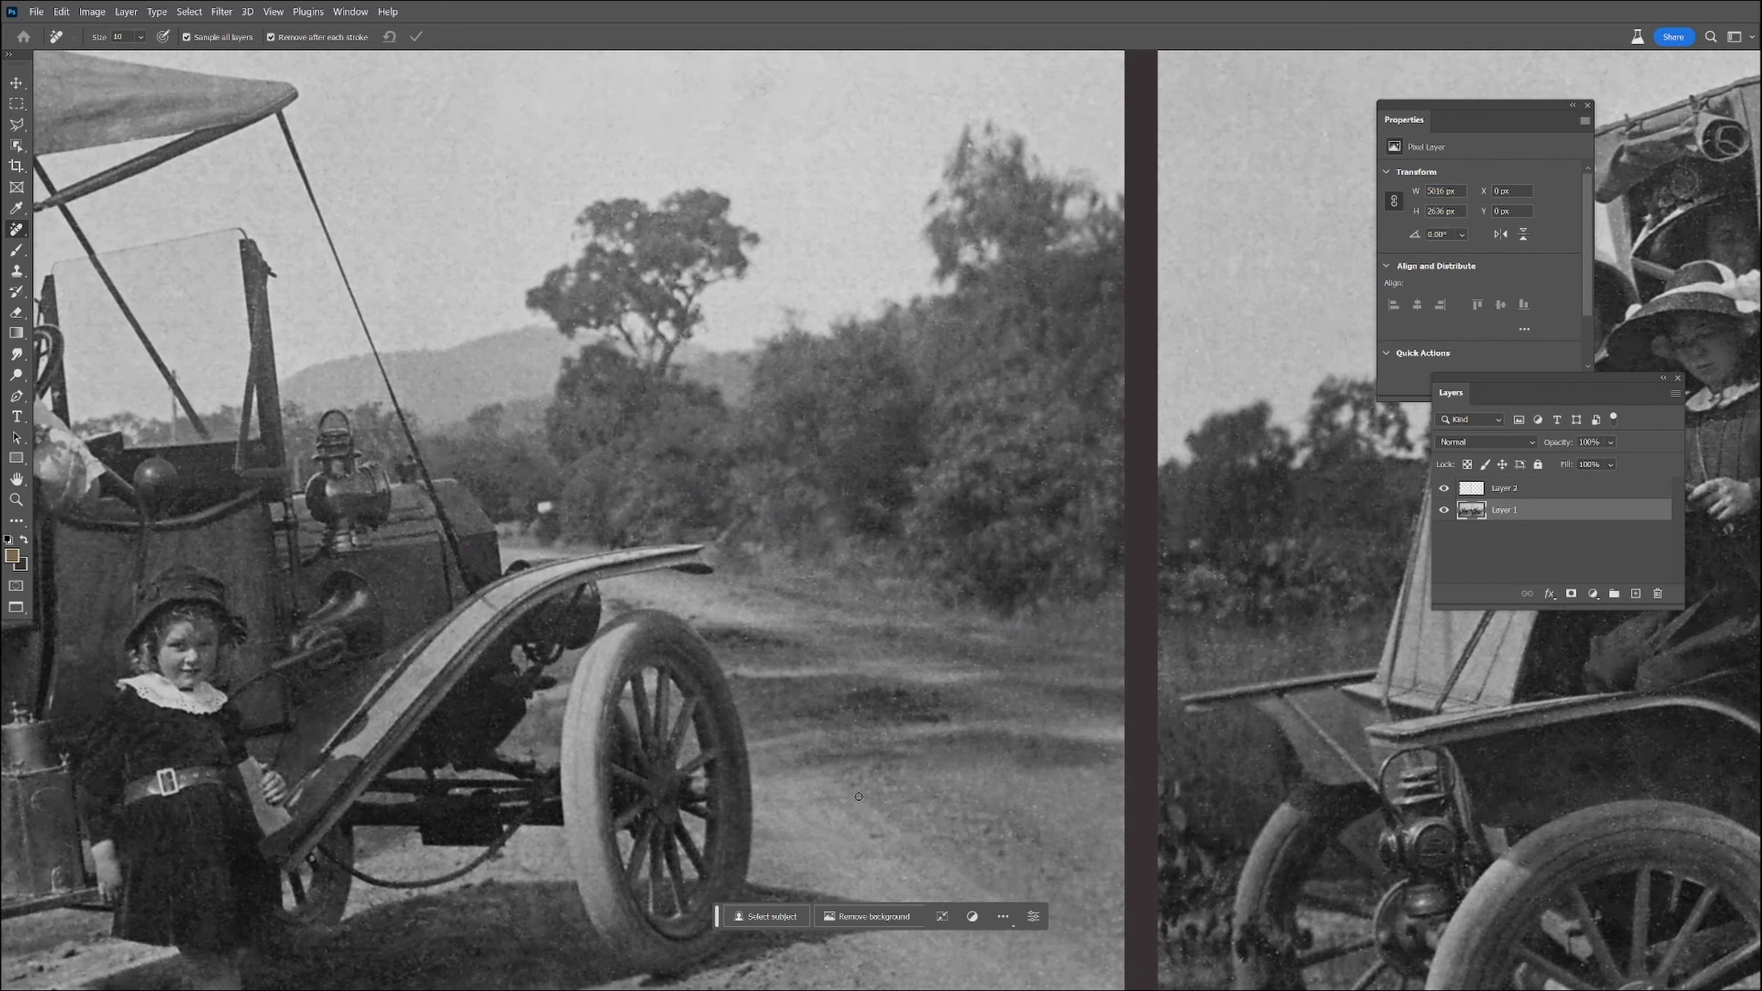
pyautogui.moveTo(602, 447); pyautogui.dragTo(991, 550)
pyautogui.moveTo(1067, 172); pyautogui.dragTo(1043, 568)
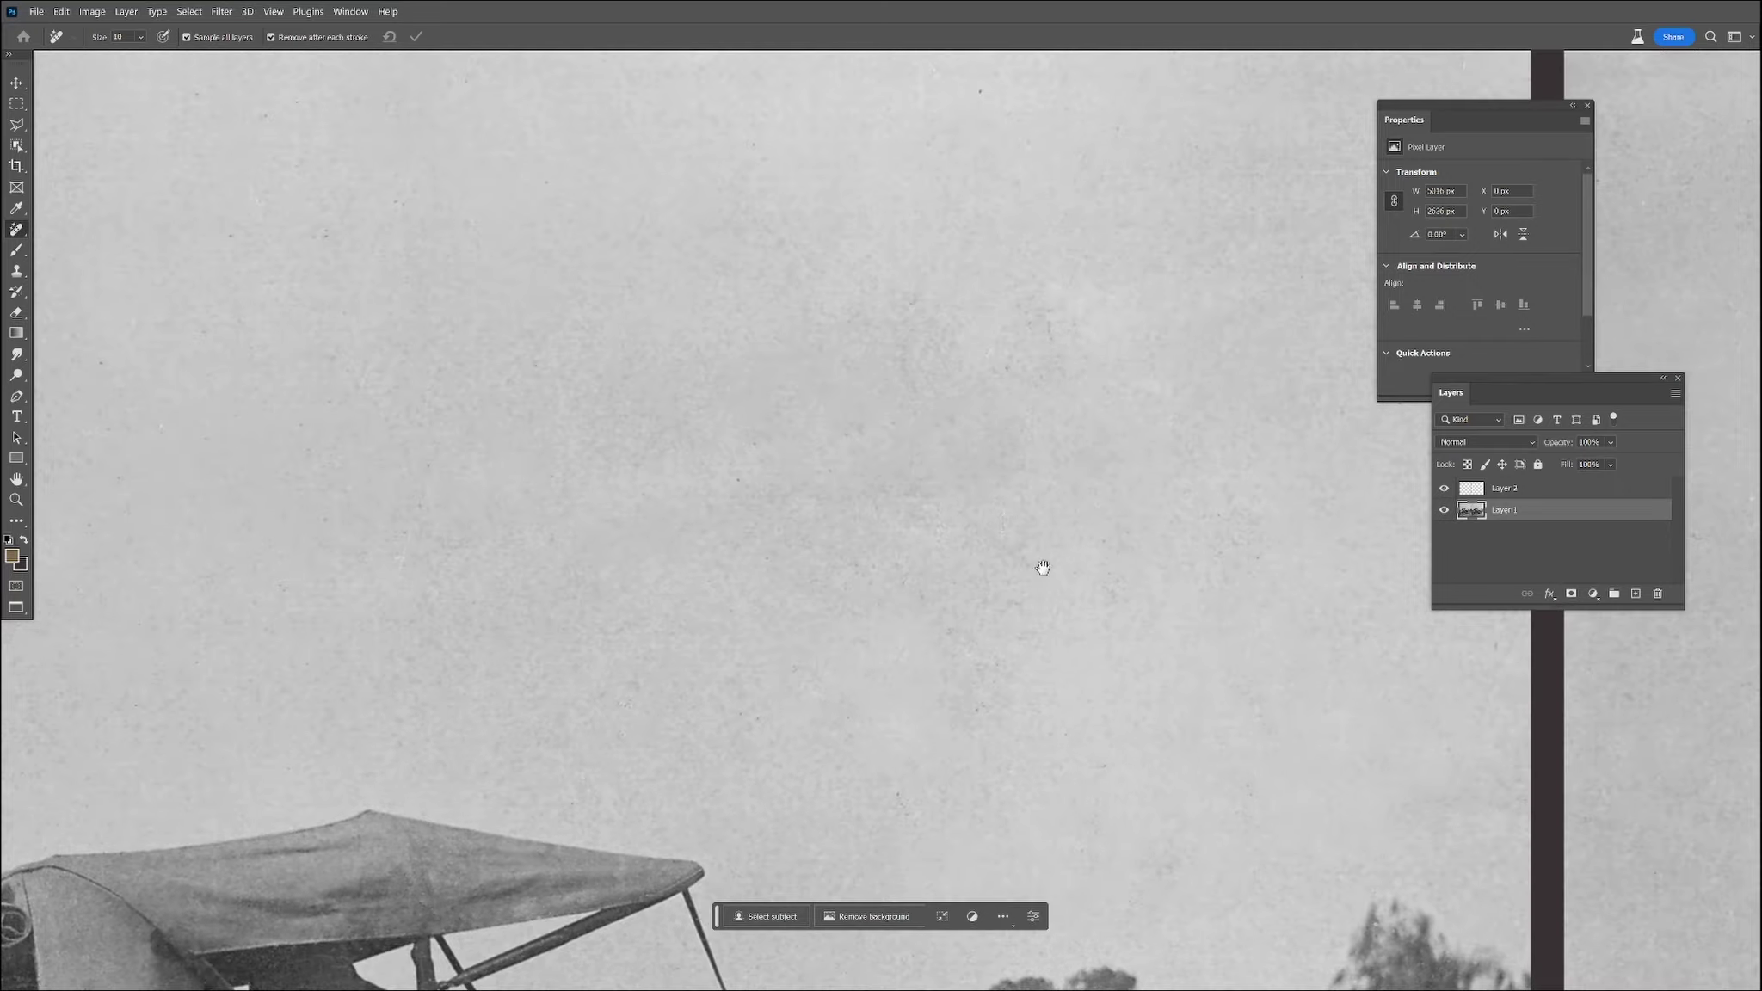
pyautogui.moveTo(942, 161); pyautogui.dragTo(936, 799)
pyautogui.moveTo(283, 726); pyautogui.dragTo(282, 749)
pyautogui.click(487, 741)
pyautogui.moveTo(363, 691); pyautogui.dragTo(361, 788)
# Remove the small specks from the neighbouring stretch of the left-hand photo's sky, farther from the divider
pyautogui.moveTo(280, 749); pyautogui.dragTo(976, 665)
pyautogui.moveTo(857, 597); pyautogui.dragTo(857, 678)
pyautogui.moveTo(774, 420); pyautogui.dragTo(774, 447)
pyautogui.click(868, 206)
pyautogui.moveTo(875, 272); pyautogui.dragTo(878, 298)
pyautogui.moveTo(580, 368); pyautogui.dragTo(589, 383)
pyautogui.moveTo(637, 609); pyautogui.dragTo(650, 631)
pyautogui.moveTo(668, 776); pyautogui.dragTo(683, 791)
pyautogui.moveTo(803, 858); pyautogui.dragTo(803, 876)
pyautogui.moveTo(518, 757); pyautogui.dragTo(519, 782)
# Check the left-hand photo's ground, wheels, trees, car and passengers for remaining blemishes
pyautogui.moveTo(1053, 670); pyautogui.dragTo(896, 199)
pyautogui.moveTo(1409, 798); pyautogui.dragTo(1239, 291)
pyautogui.moveTo(1081, 938); pyautogui.dragTo(1166, 558)
pyautogui.moveTo(480, 721)
pyautogui.mouseDown()
pyautogui.moveTo(469, 895)
pyautogui.moveTo(431, 897)
pyautogui.mouseUp()
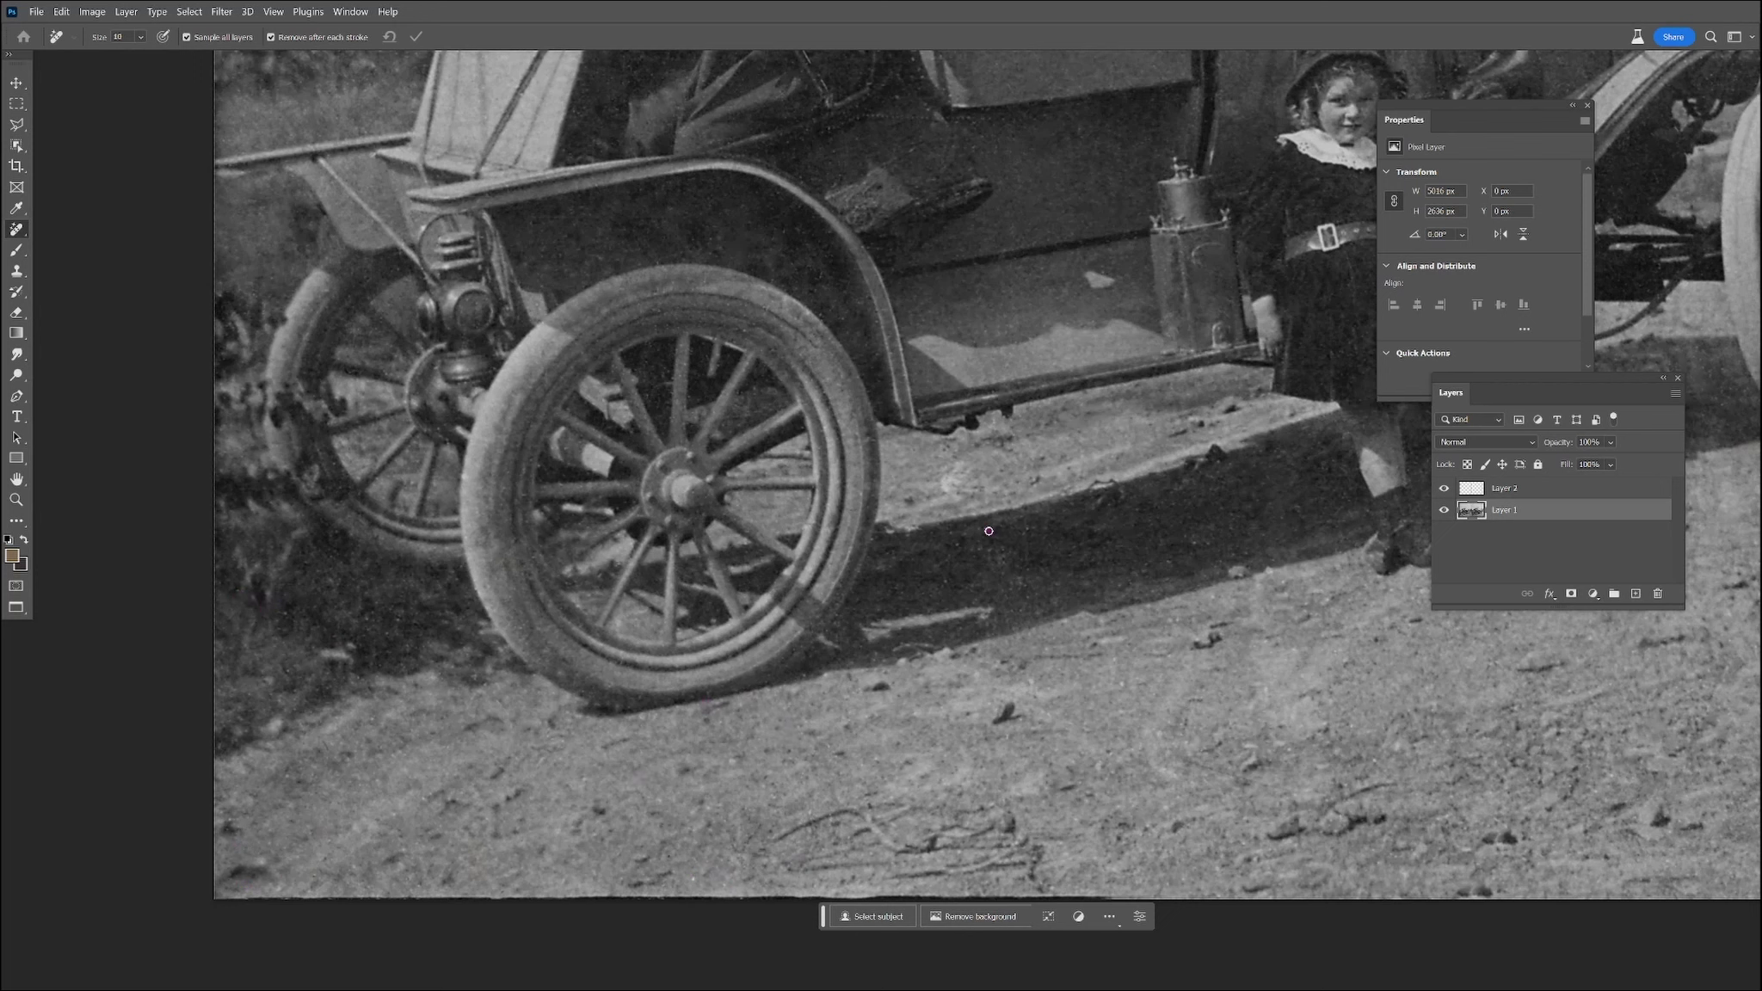
pyautogui.hscroll(6, 988, 531)
pyautogui.press('s')
pyautogui.hscroll(-6, 46, 276)
pyautogui.hscroll(9, 319, 813)
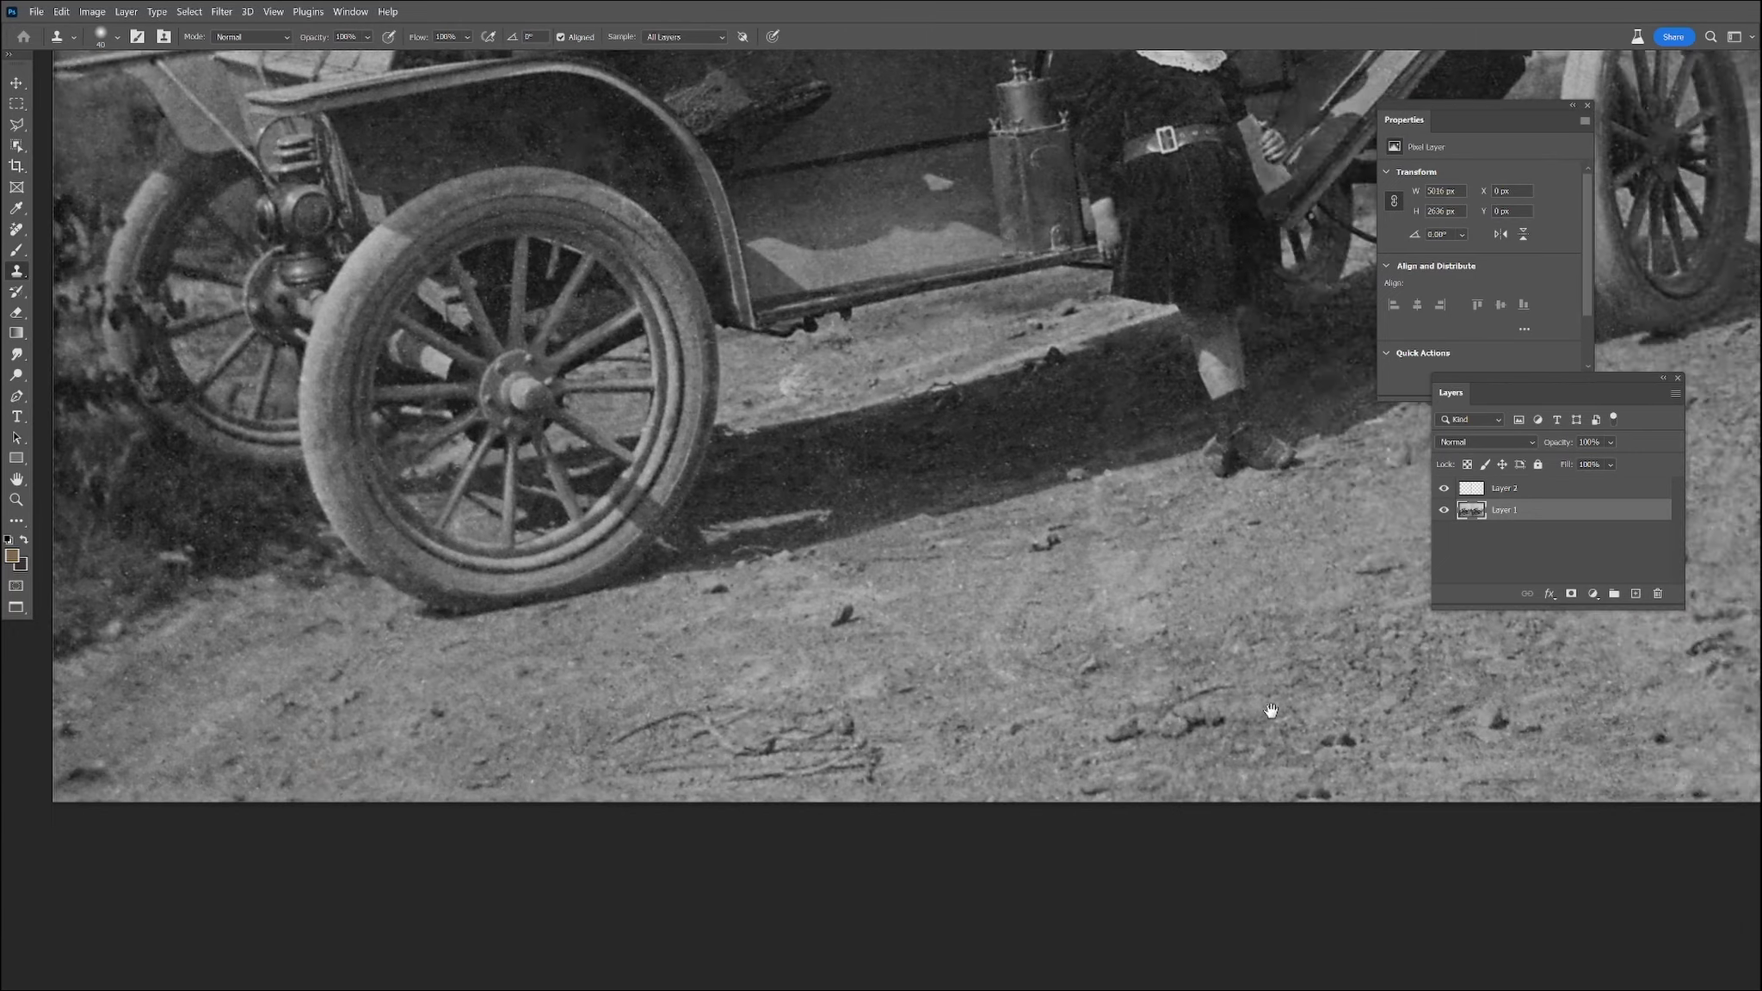
pyautogui.press('j')
pyautogui.moveTo(400, 497); pyautogui.dragTo(436, 507)
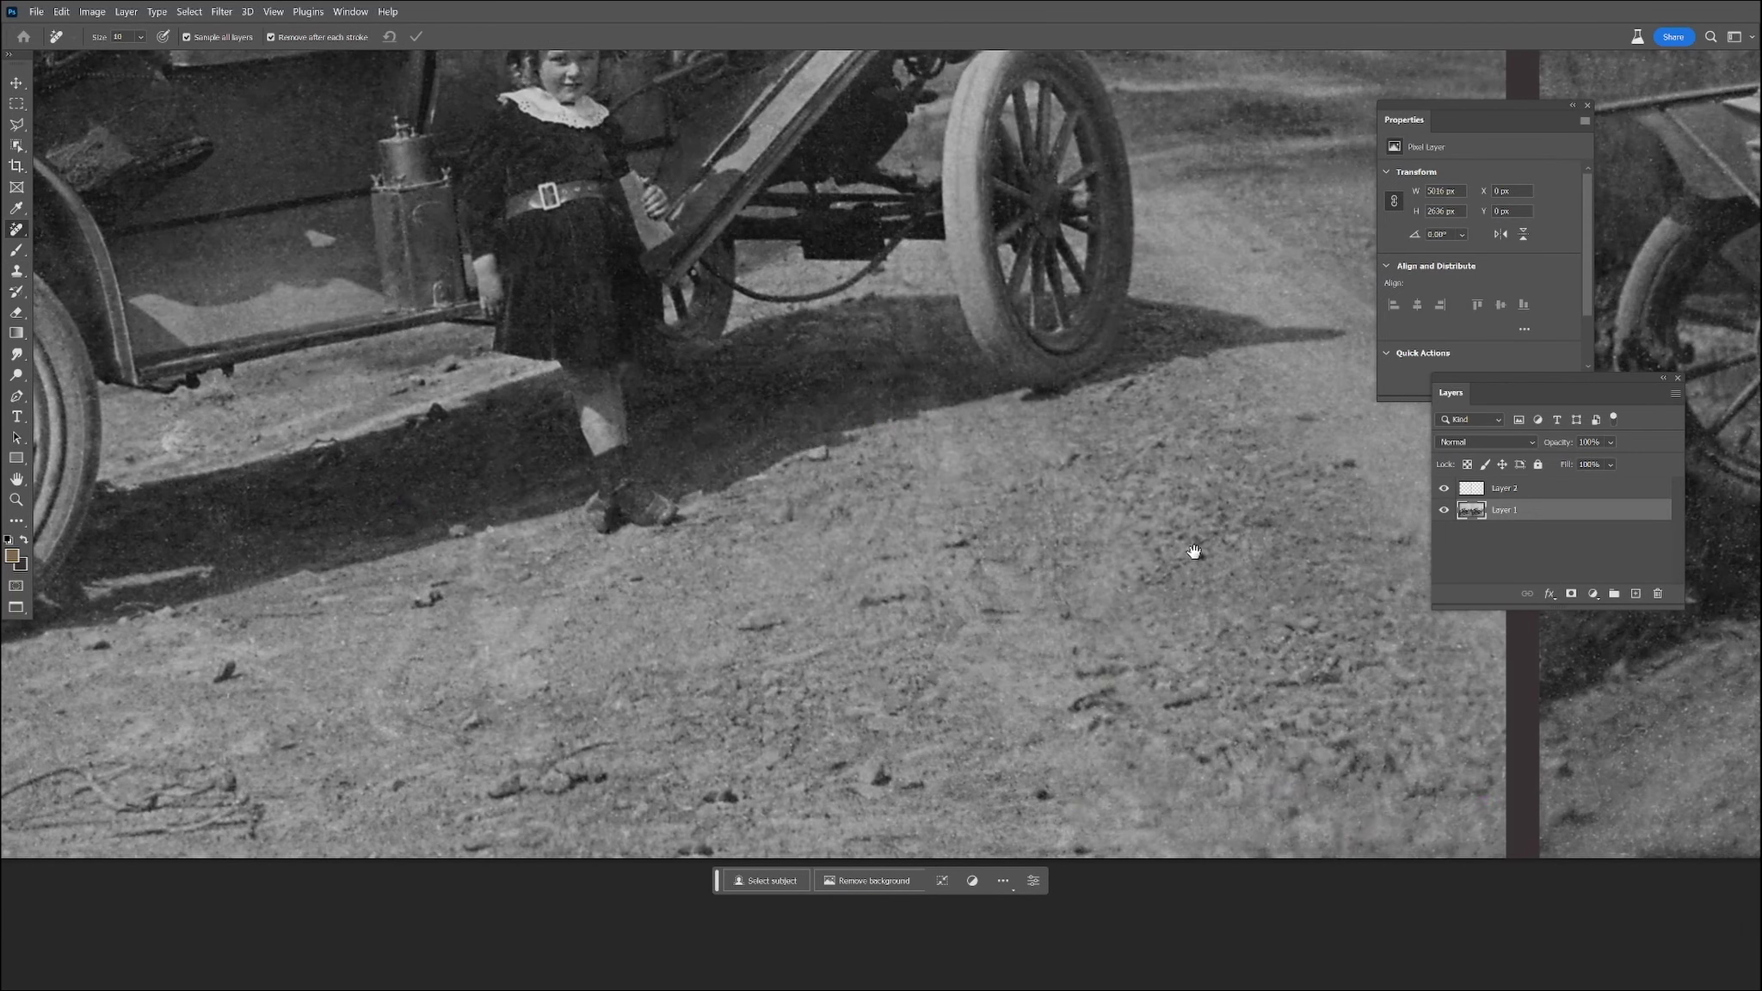
pyautogui.scroll(8, 1194, 551)
pyautogui.hscroll(3, 1112, 591)
pyautogui.moveTo(805, 297); pyautogui.dragTo(824, 263)
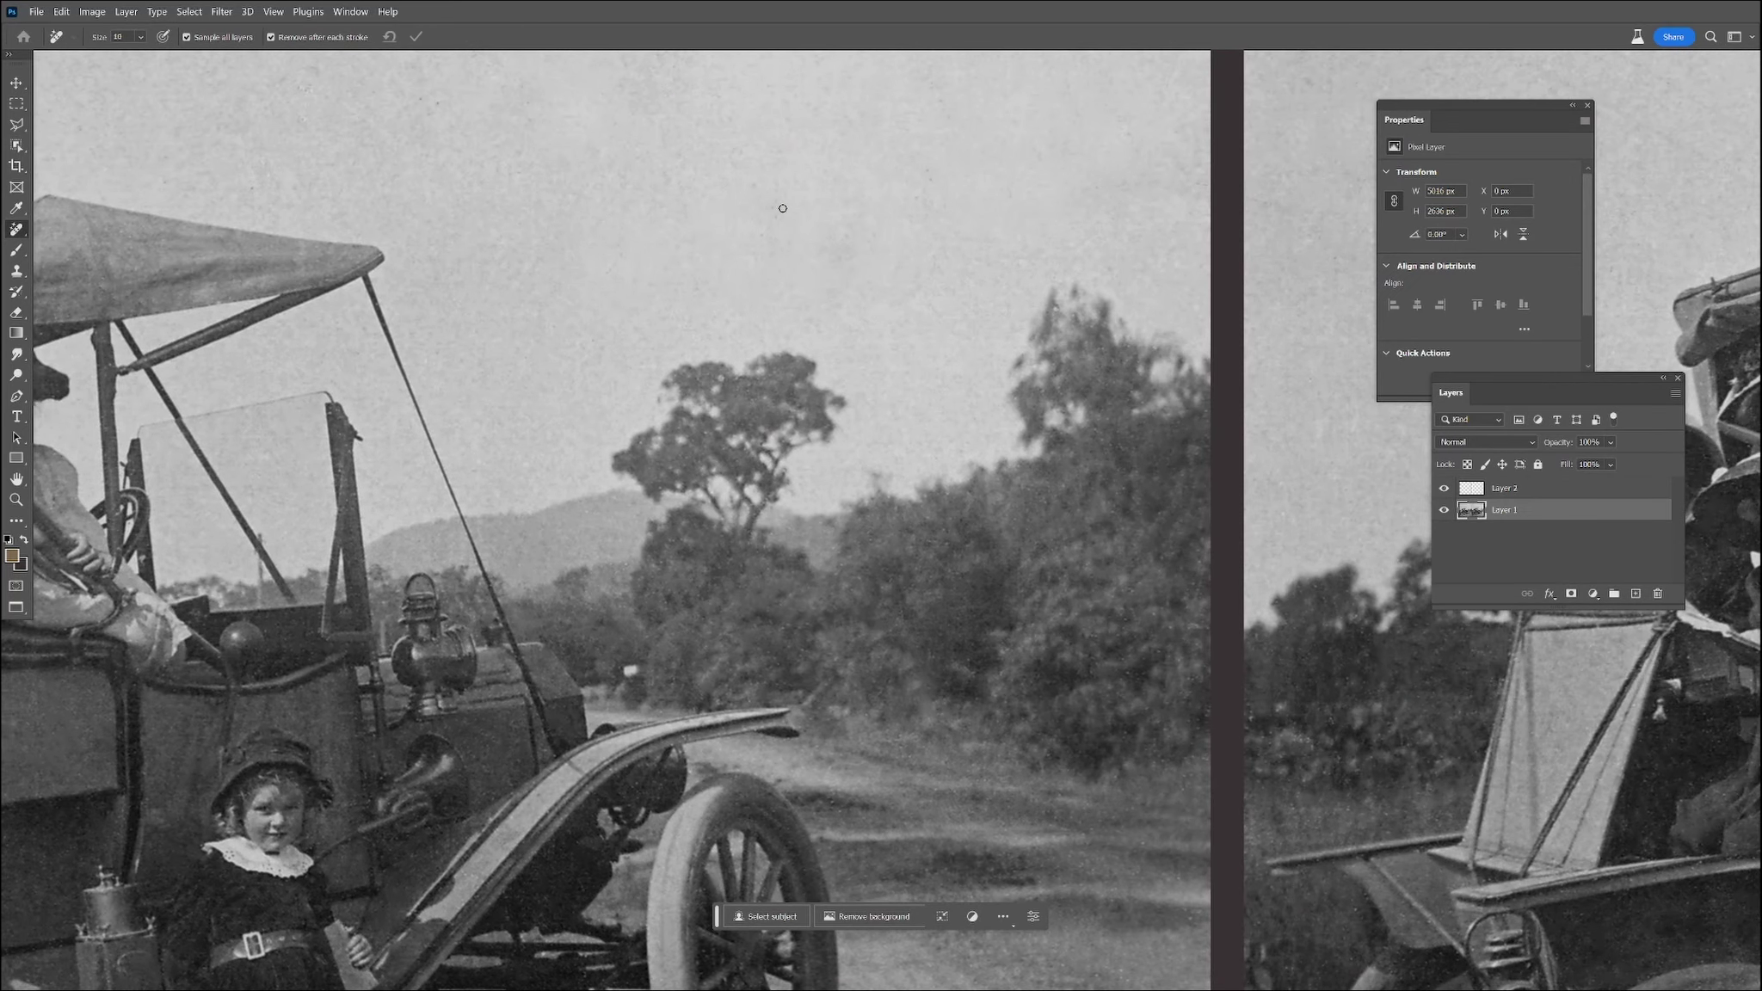
pyautogui.moveTo(1335, 765); pyautogui.dragTo(99, 800)
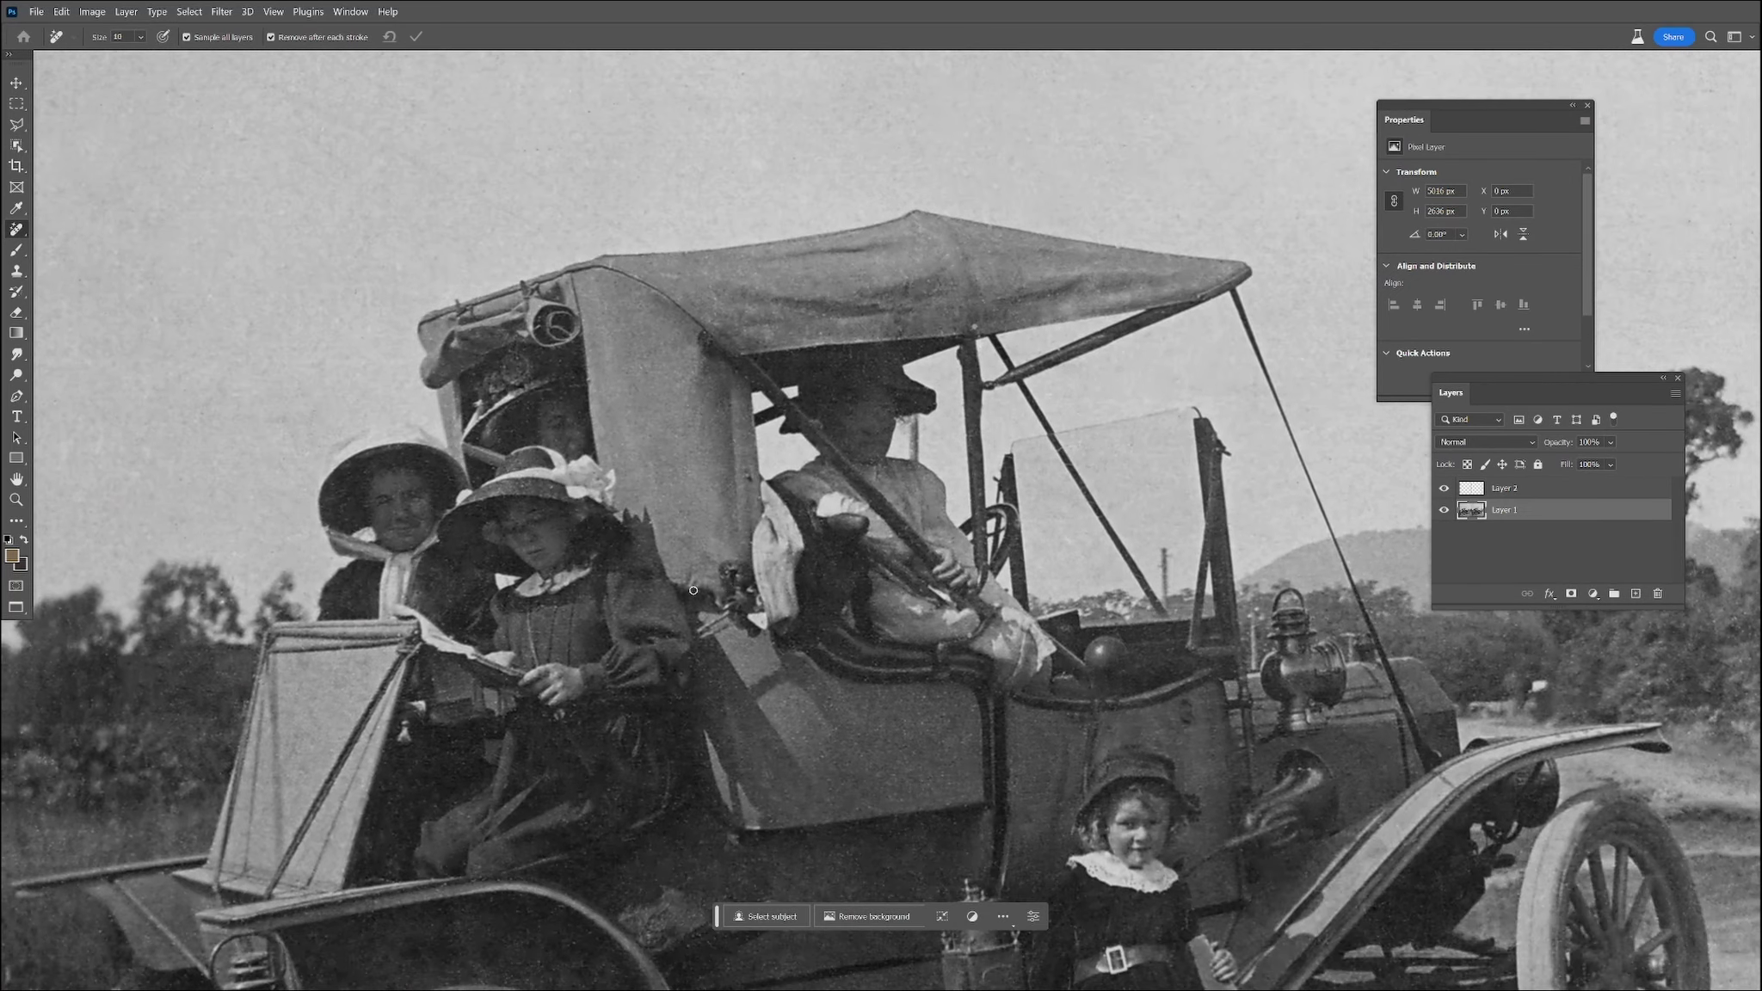
pyautogui.scroll(-6, 701, 623)
pyautogui.moveTo(661, 626)
pyautogui.mouseDown()
pyautogui.moveTo(1065, 572)
pyautogui.moveTo(1017, 565)
pyautogui.mouseUp()
# Switch to the Healing Brush tool and enlarge its brush to 250 px
pyautogui.rightClick(16, 230)
pyautogui.click(96, 261)
pyautogui.press(']')
pyautogui.press(']')
pyautogui.press(']')
pyautogui.press(']')
pyautogui.press(']')
pyautogui.press(']')
pyautogui.press(']')
pyautogui.press(']')
pyautogui.press(']')
pyautogui.press(']')
pyautogui.press(']')
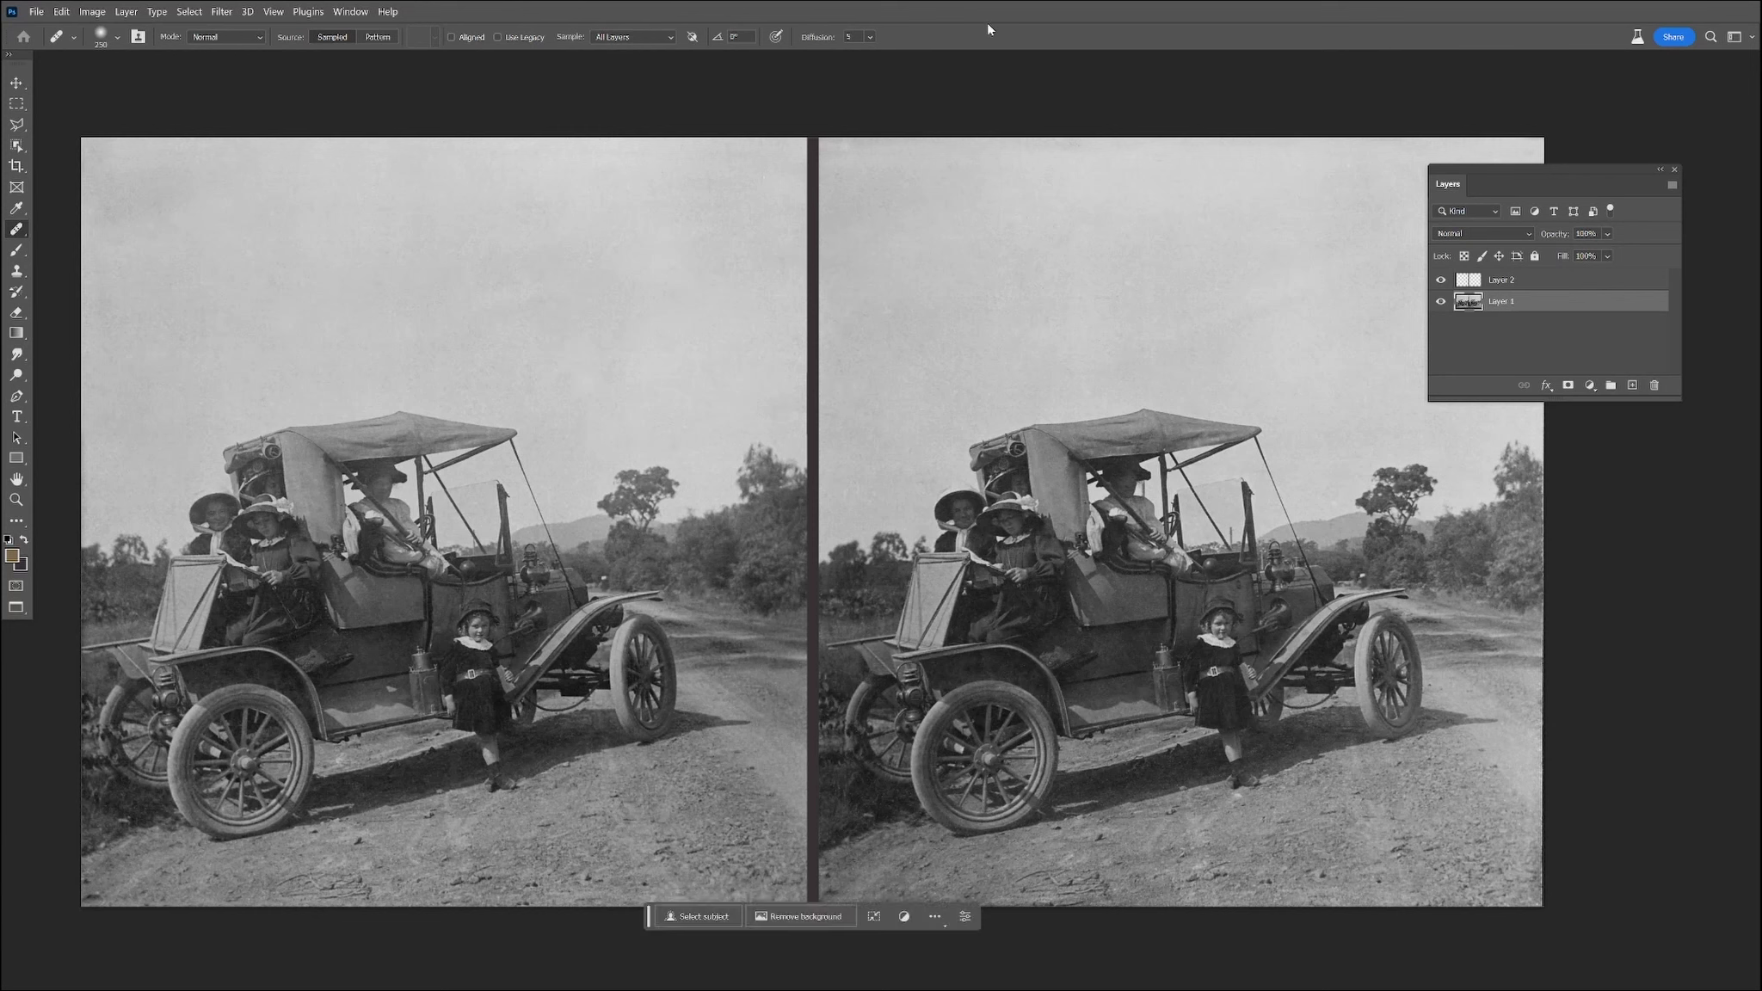
# Increase the photos' contrast with Levels, using a black input of 21 and a white input of 220
pyautogui.hotkey('ctrl', 'l')
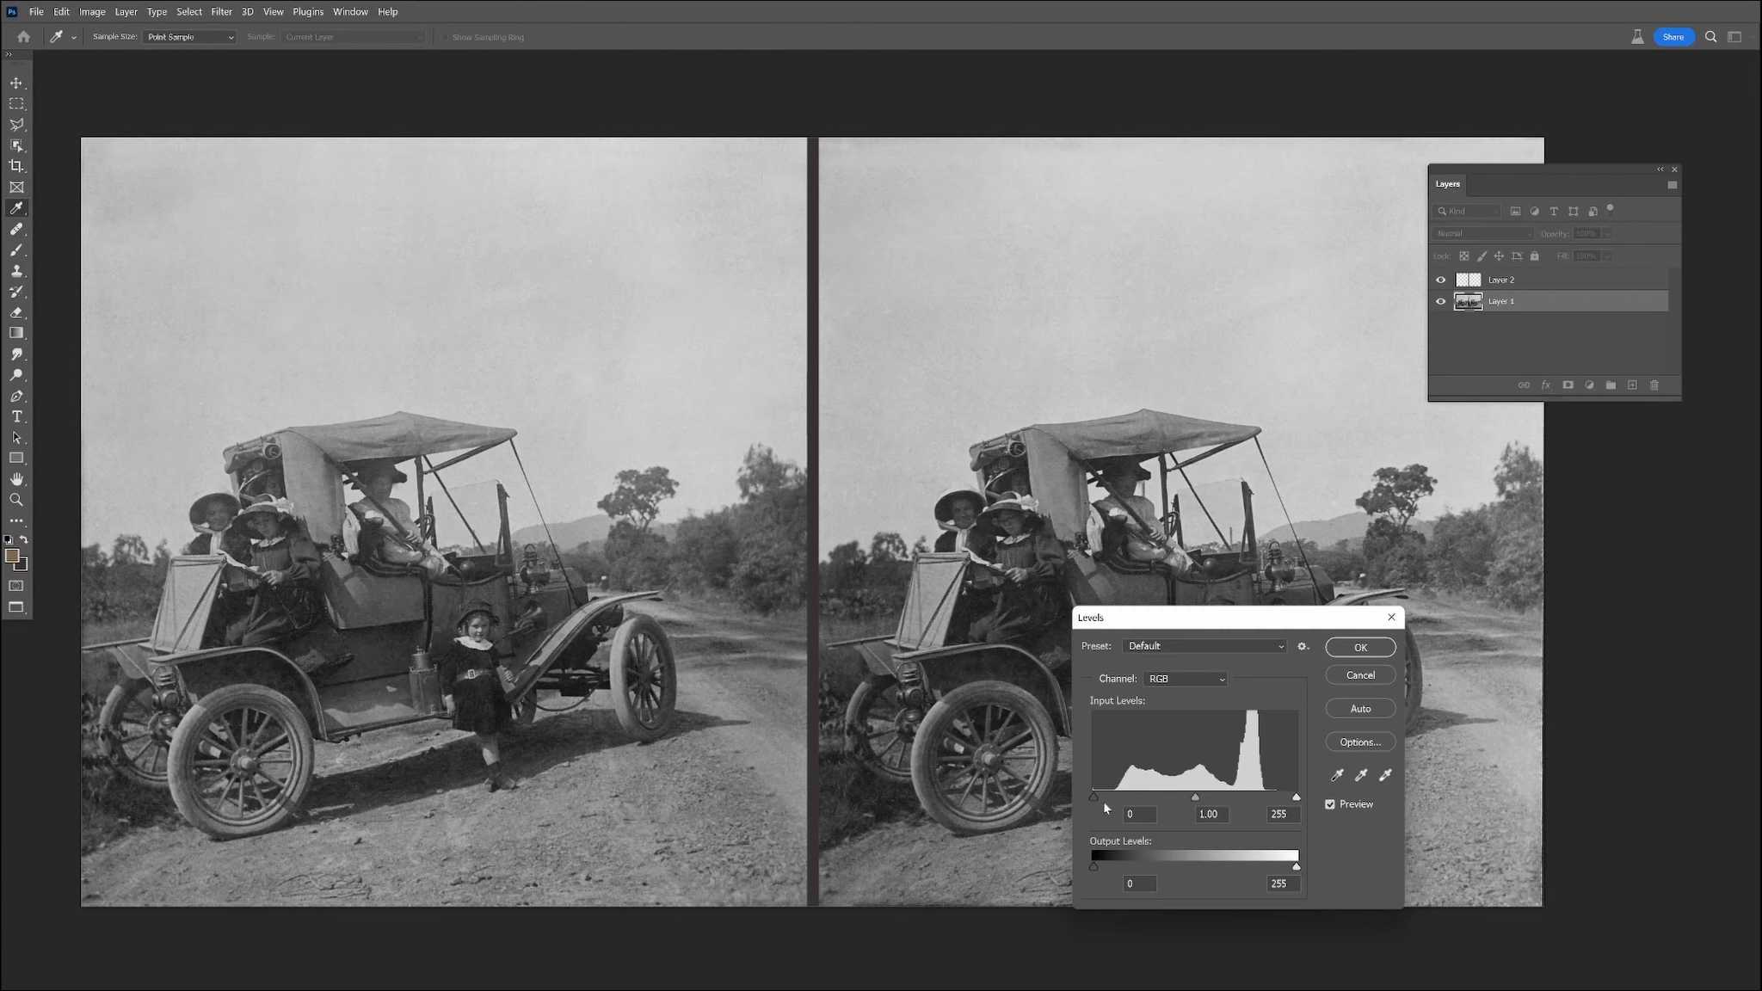
pyautogui.moveTo(1096, 800); pyautogui.dragTo(1109, 798)
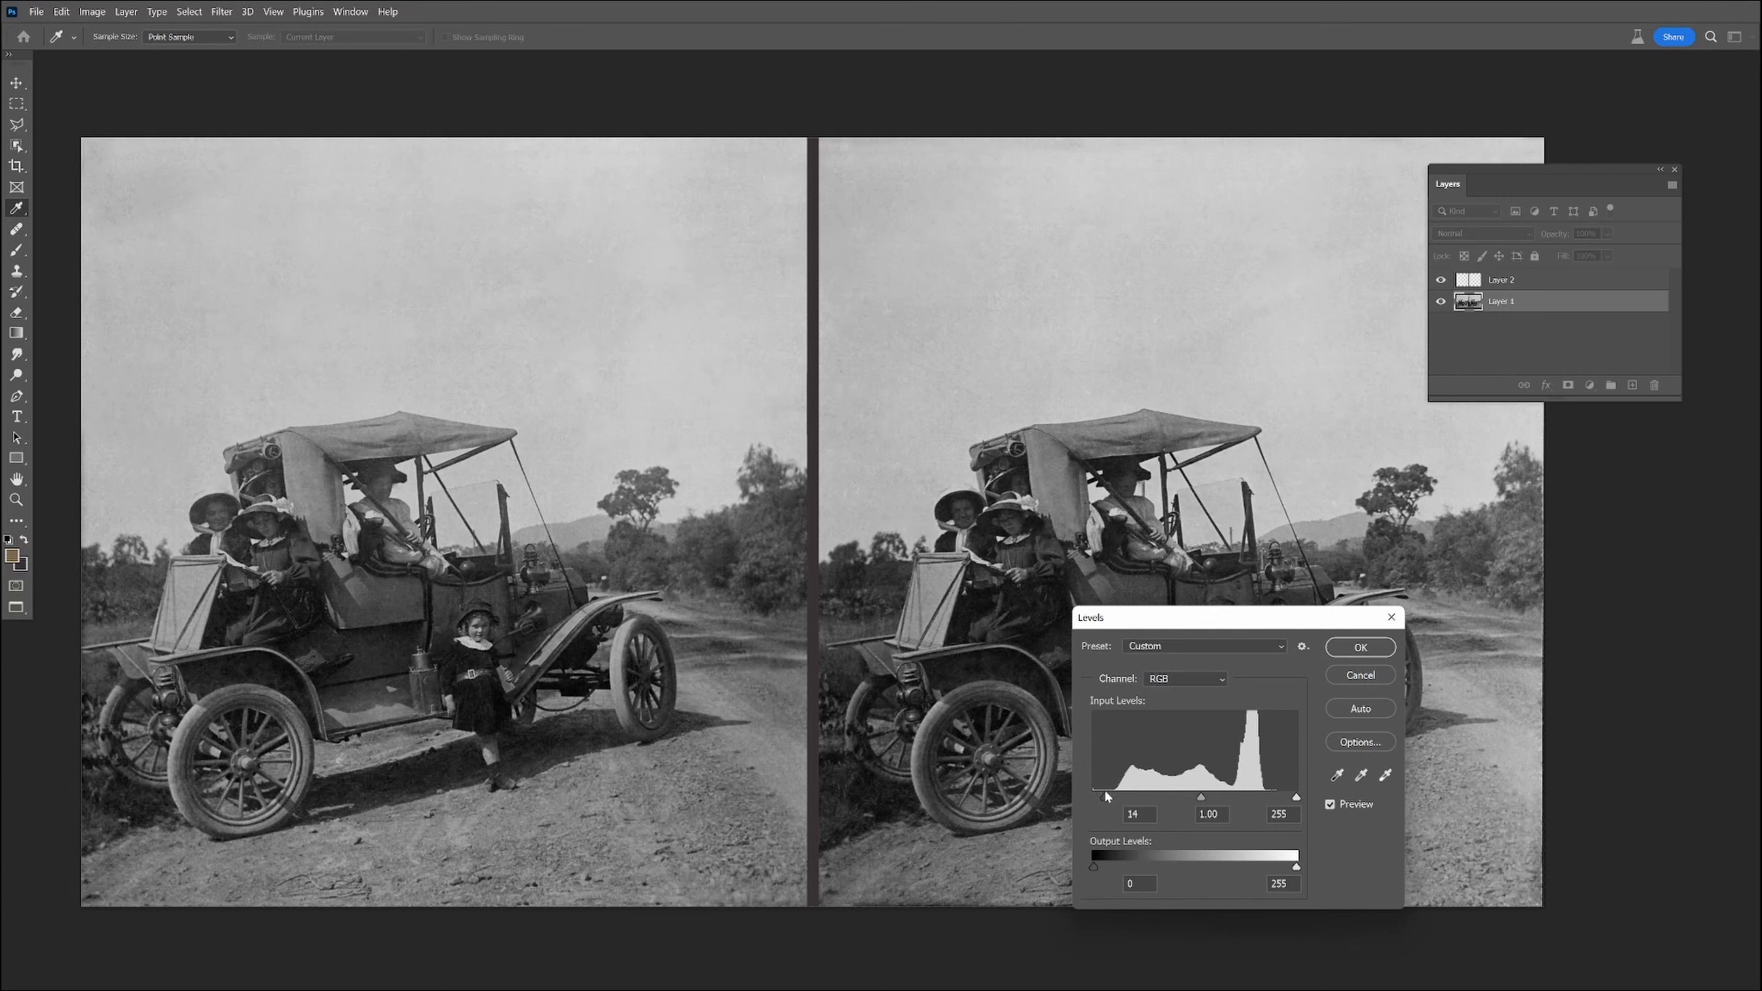
pyautogui.moveTo(1296, 798); pyautogui.dragTo(1278, 798)
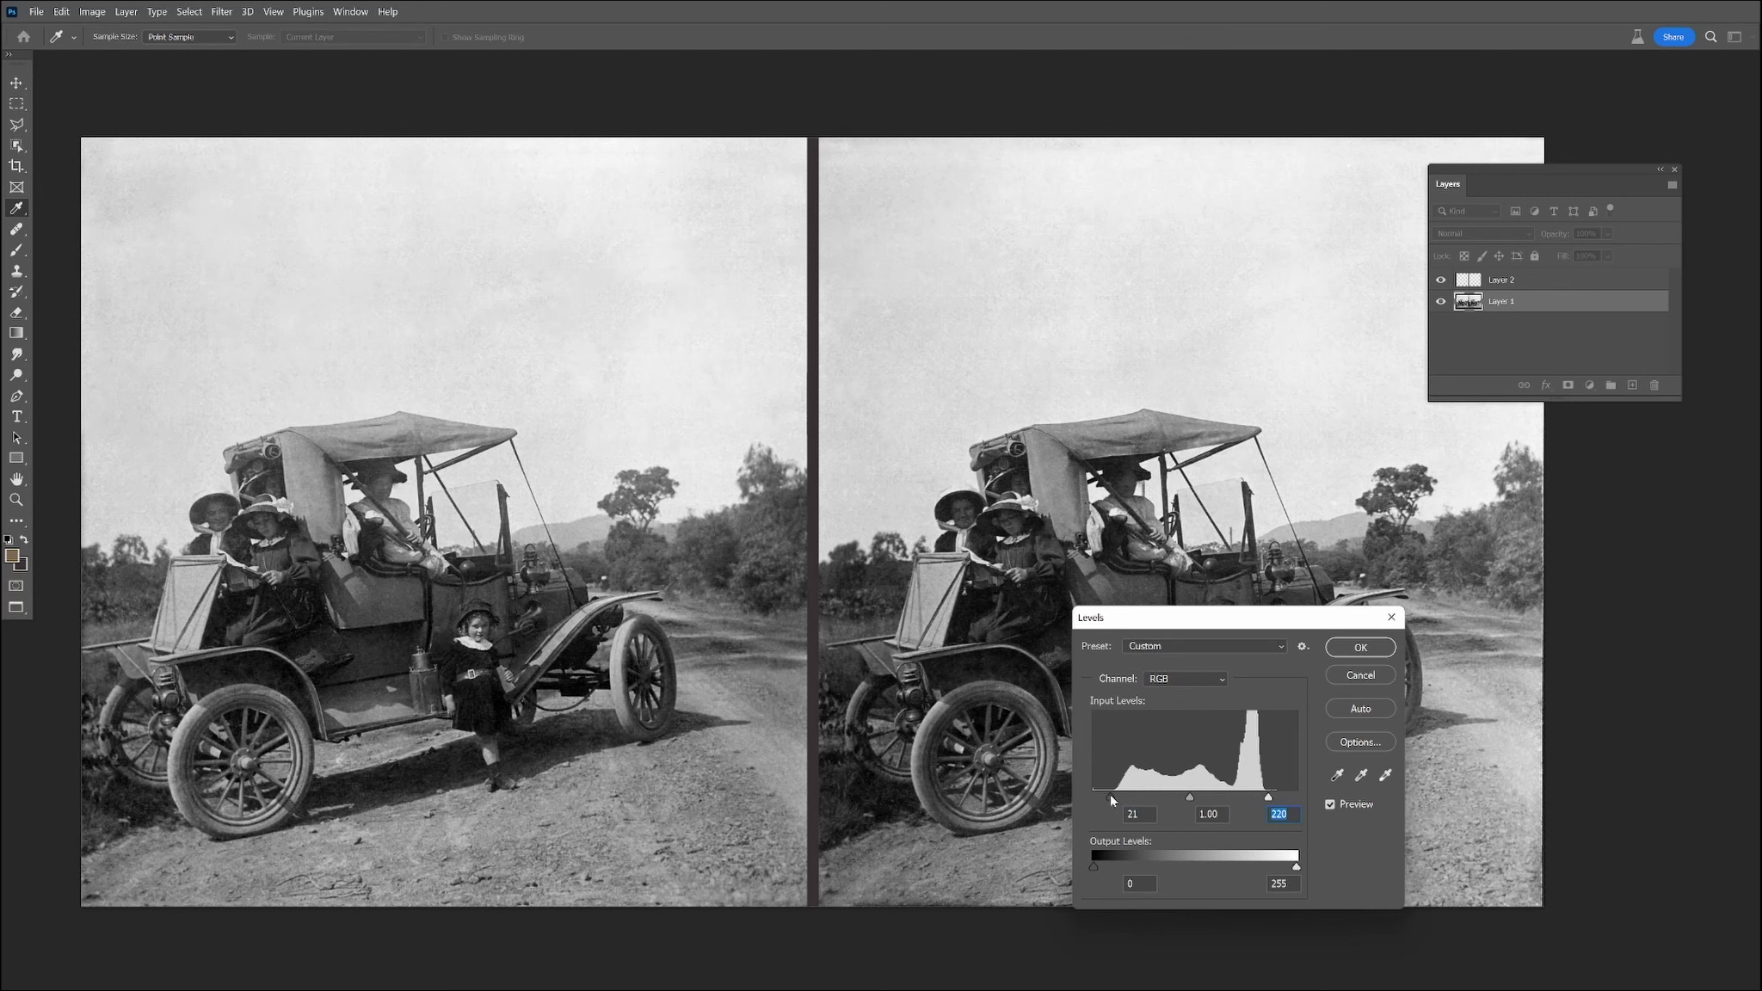
pyautogui.click(1360, 649)
pyautogui.press('j')
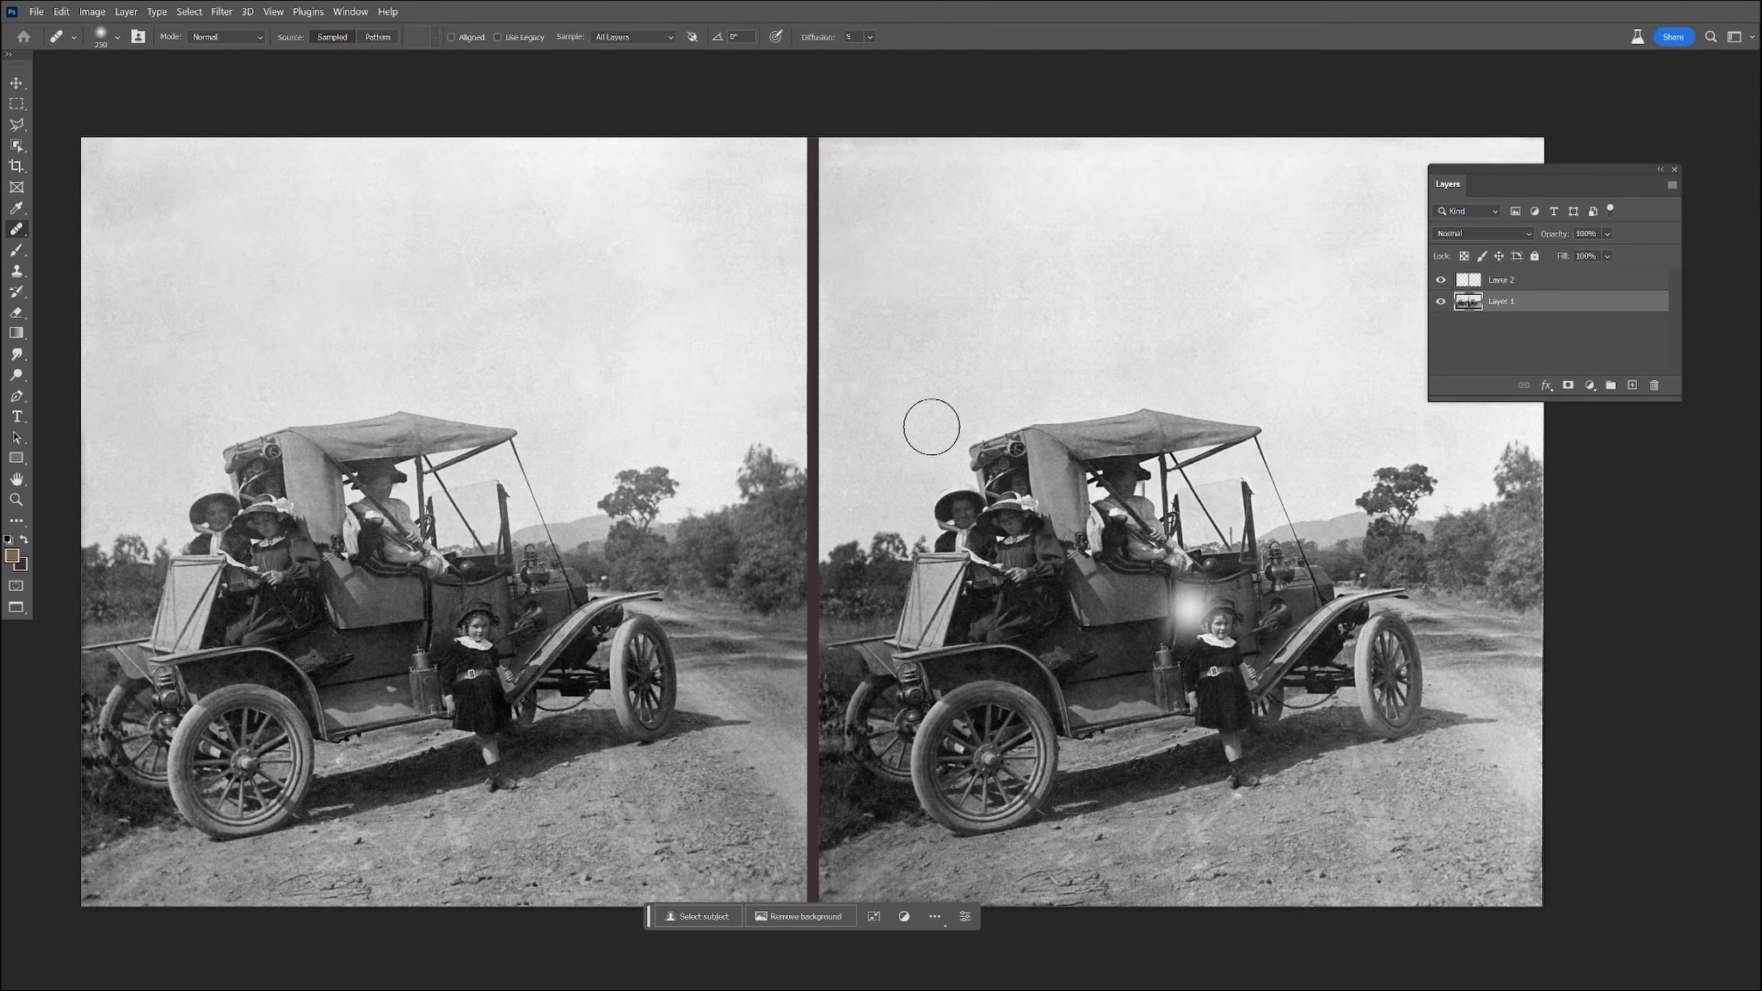
# Turn on the Photo Restoration neural filter for the photo layer
pyautogui.click(221, 12)
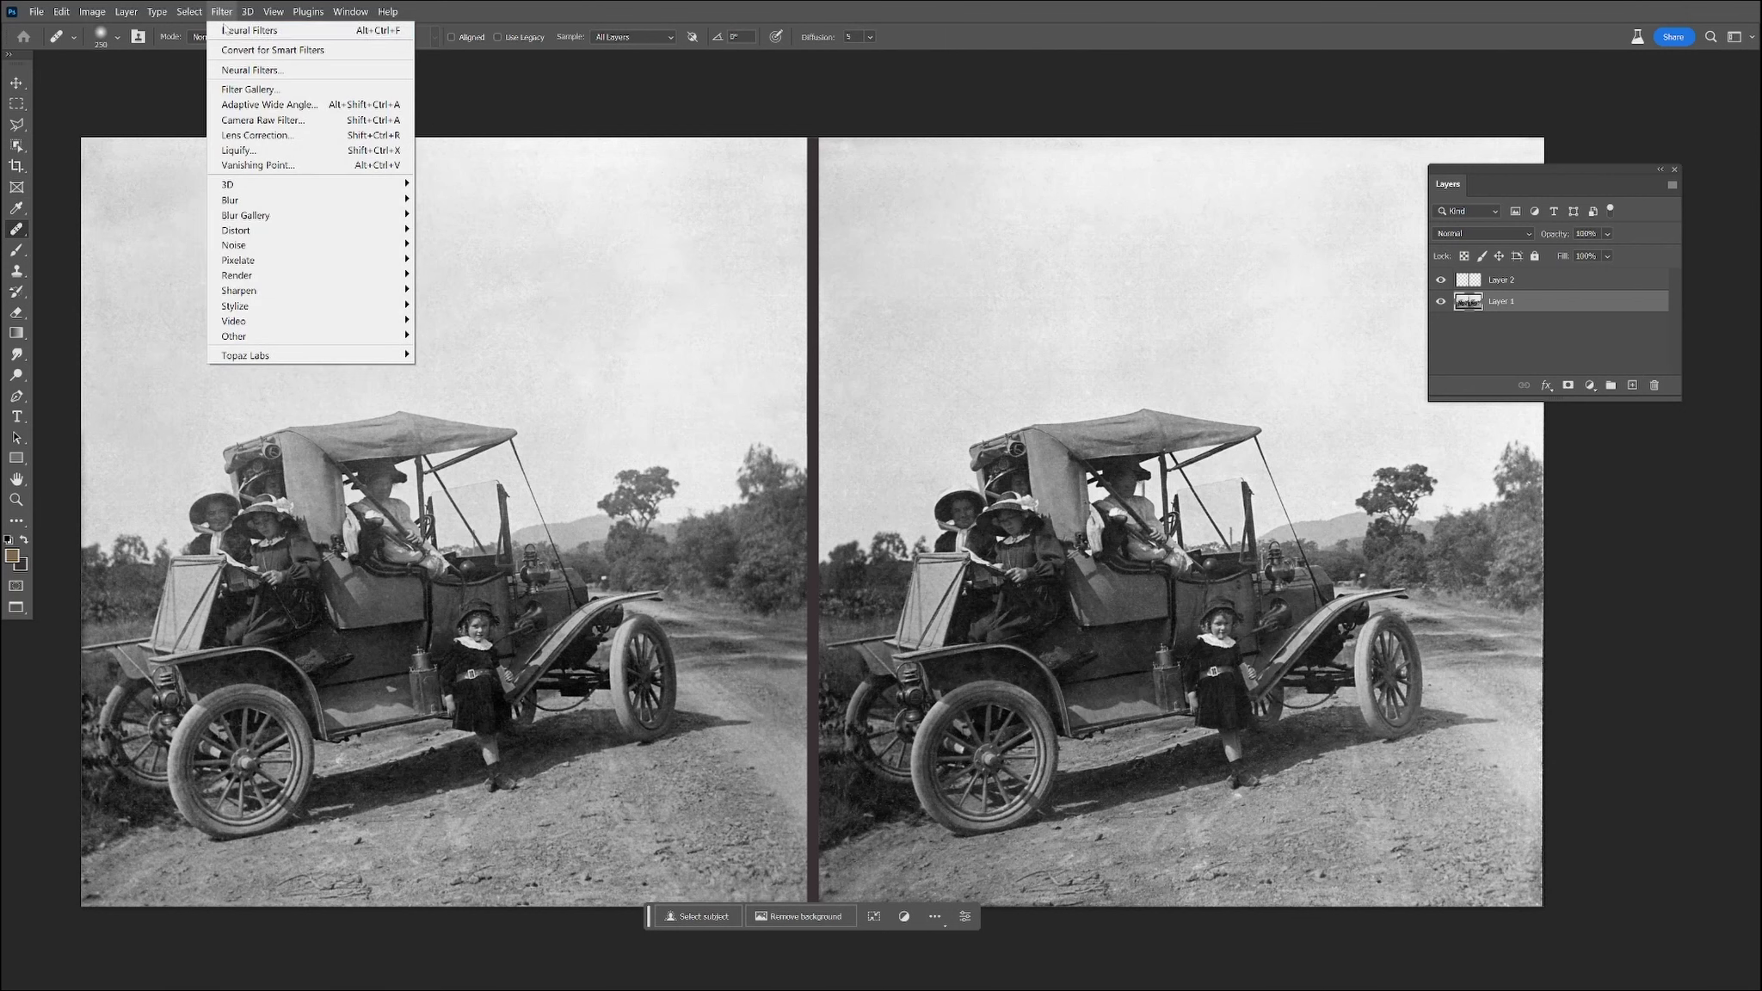
pyautogui.click(249, 70)
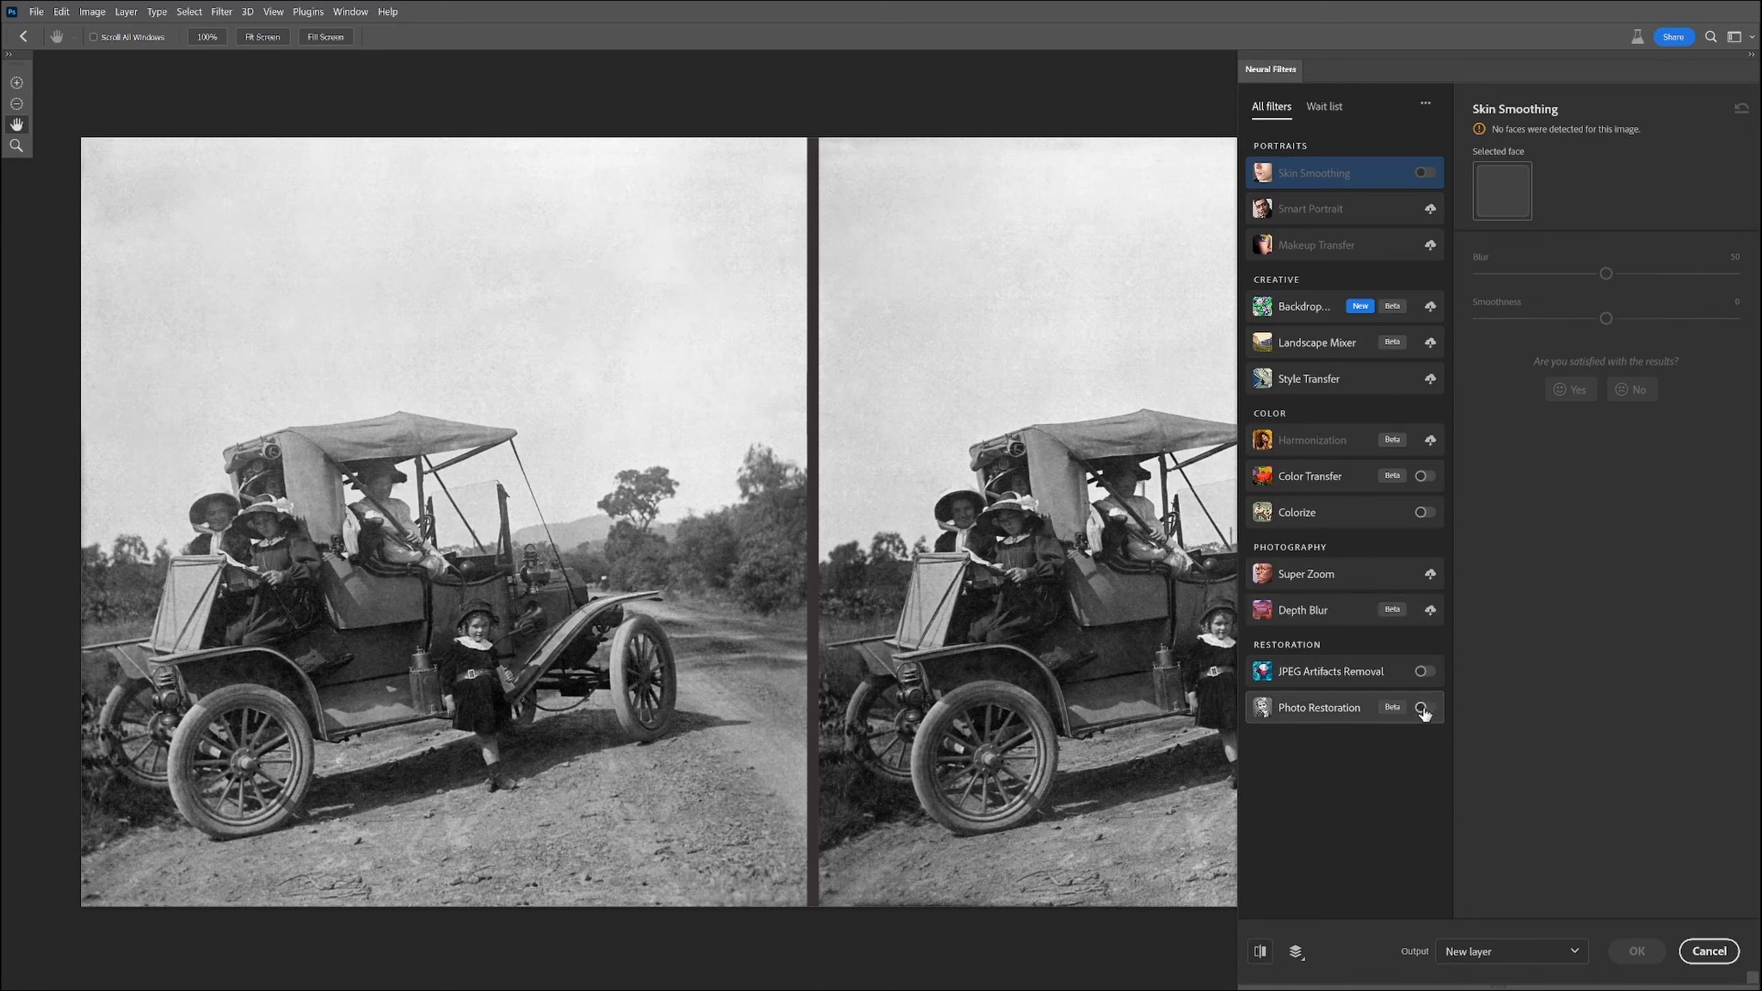
pyautogui.click(1421, 708)
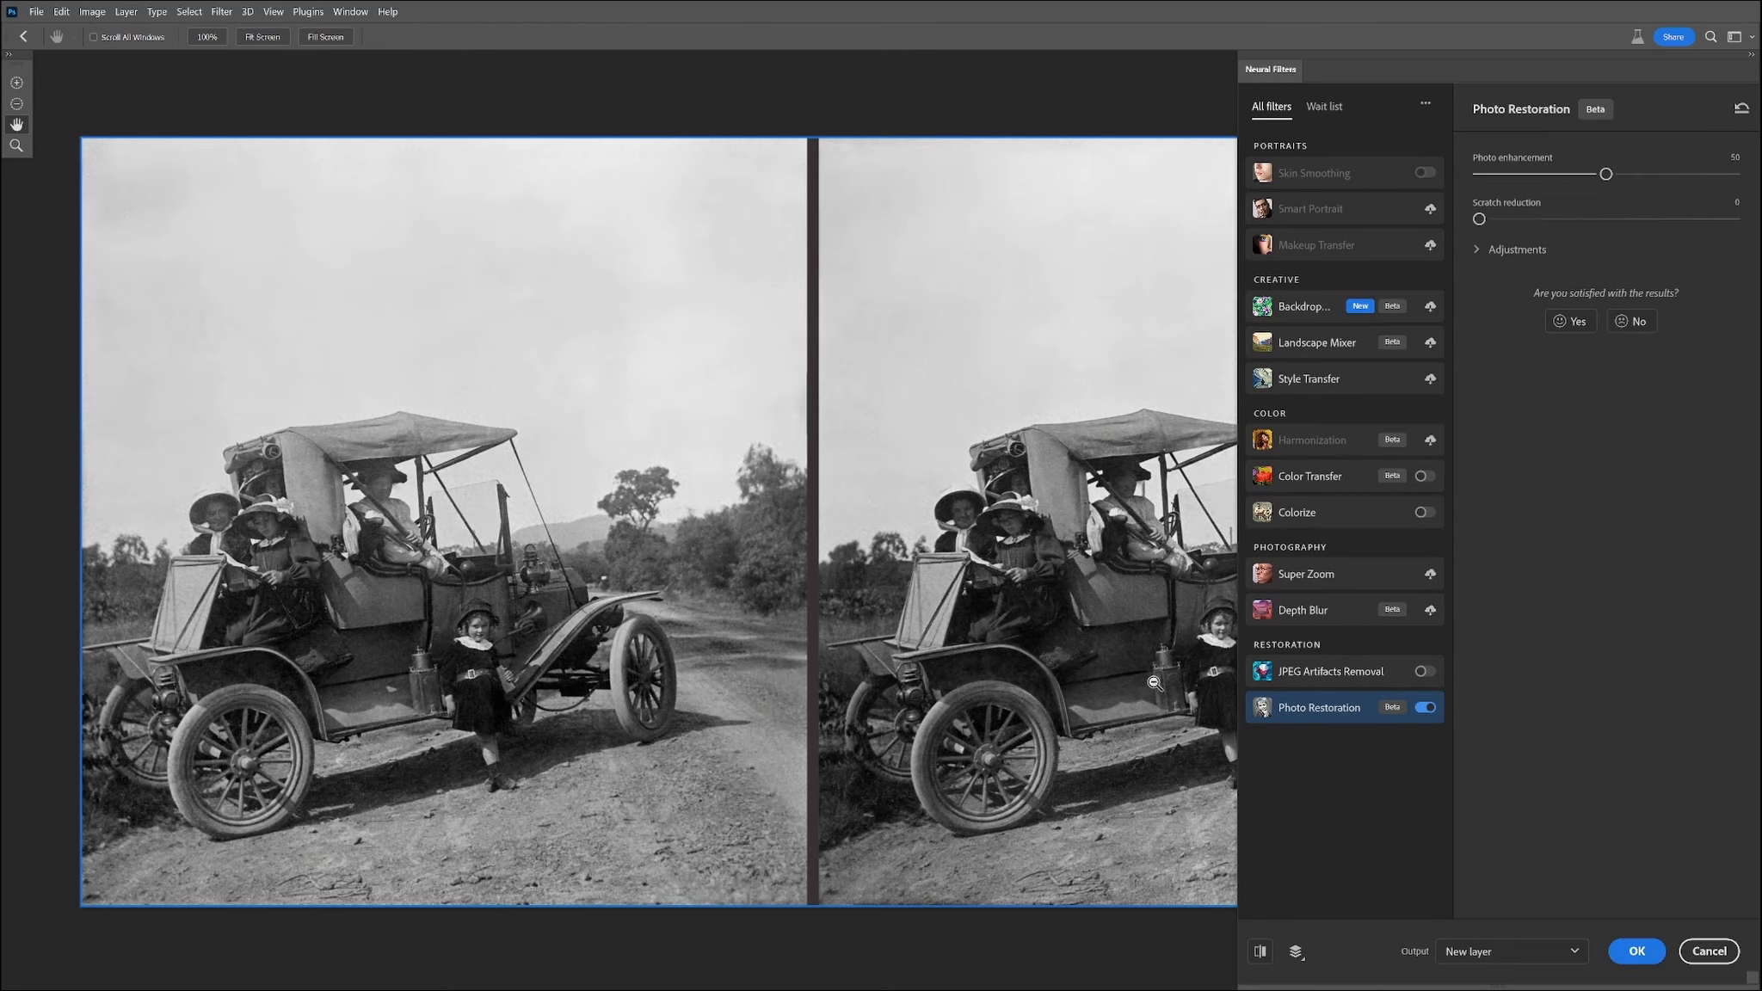
# Compare the restored car and trees with the original, and apply the filter to a new layer
pyautogui.scroll(5, 1154, 682)
pyautogui.moveTo(1098, 577); pyautogui.dragTo(534, 738)
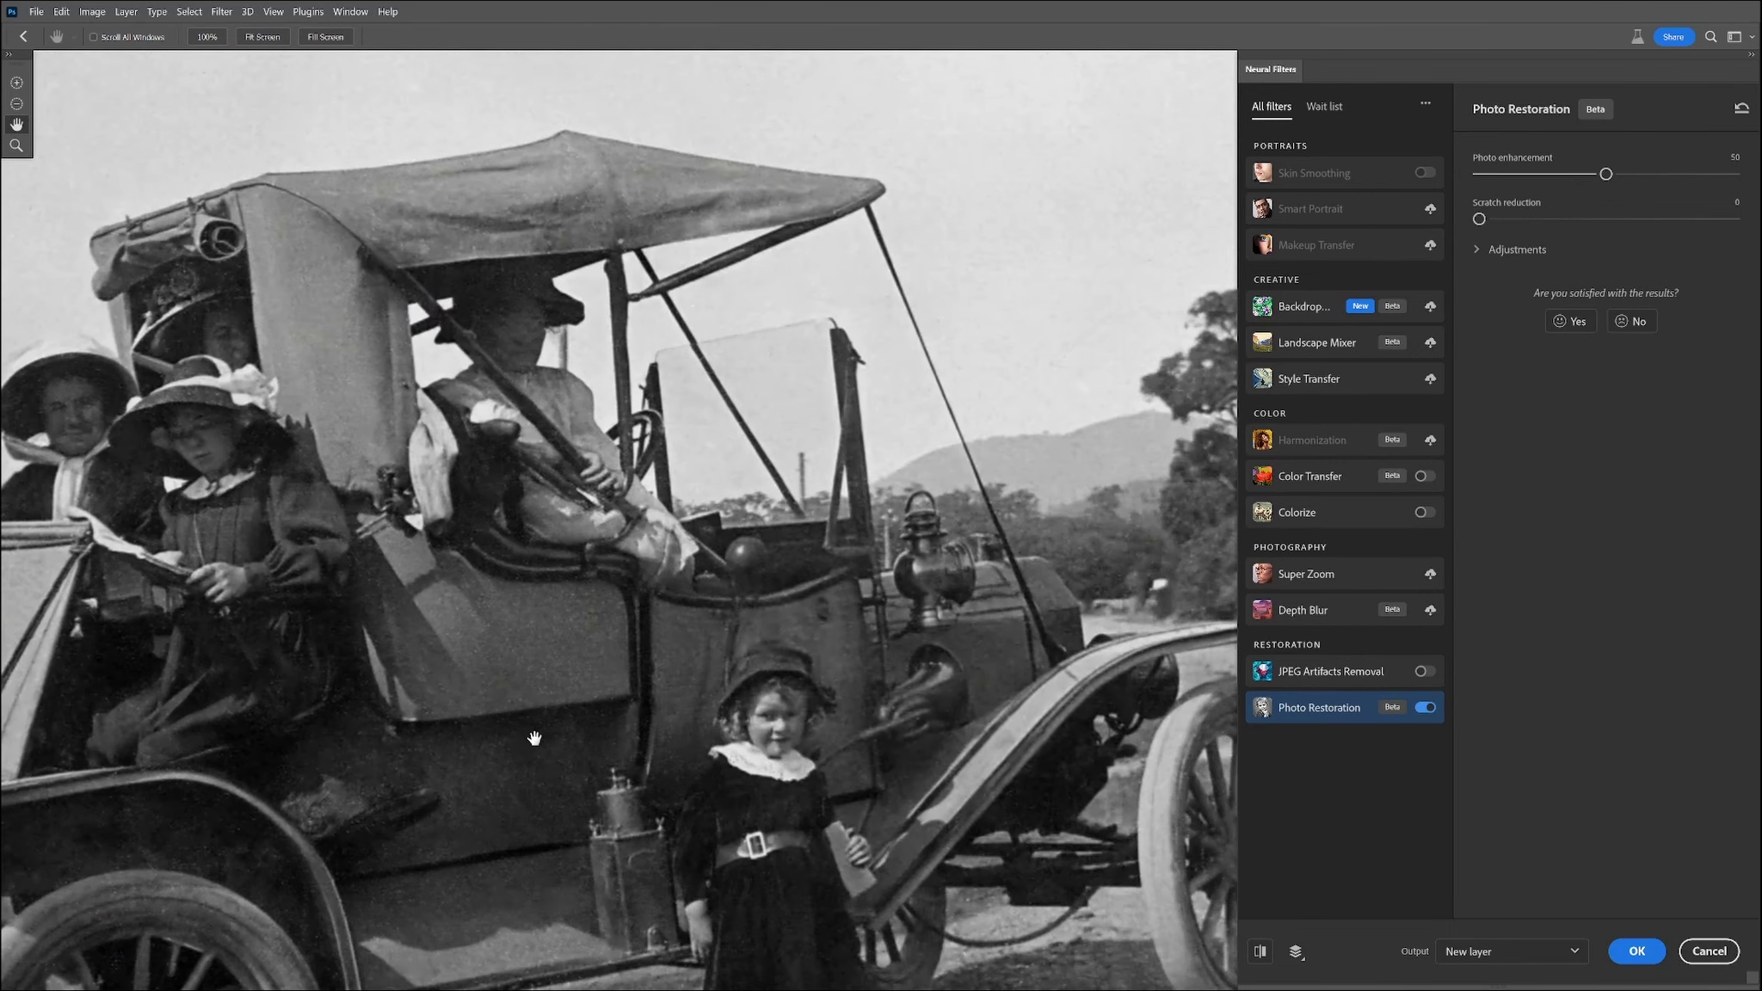
pyautogui.click(1260, 953)
pyautogui.click(1261, 953)
pyautogui.click(1260, 951)
pyautogui.moveTo(885, 406); pyautogui.dragTo(509, 512)
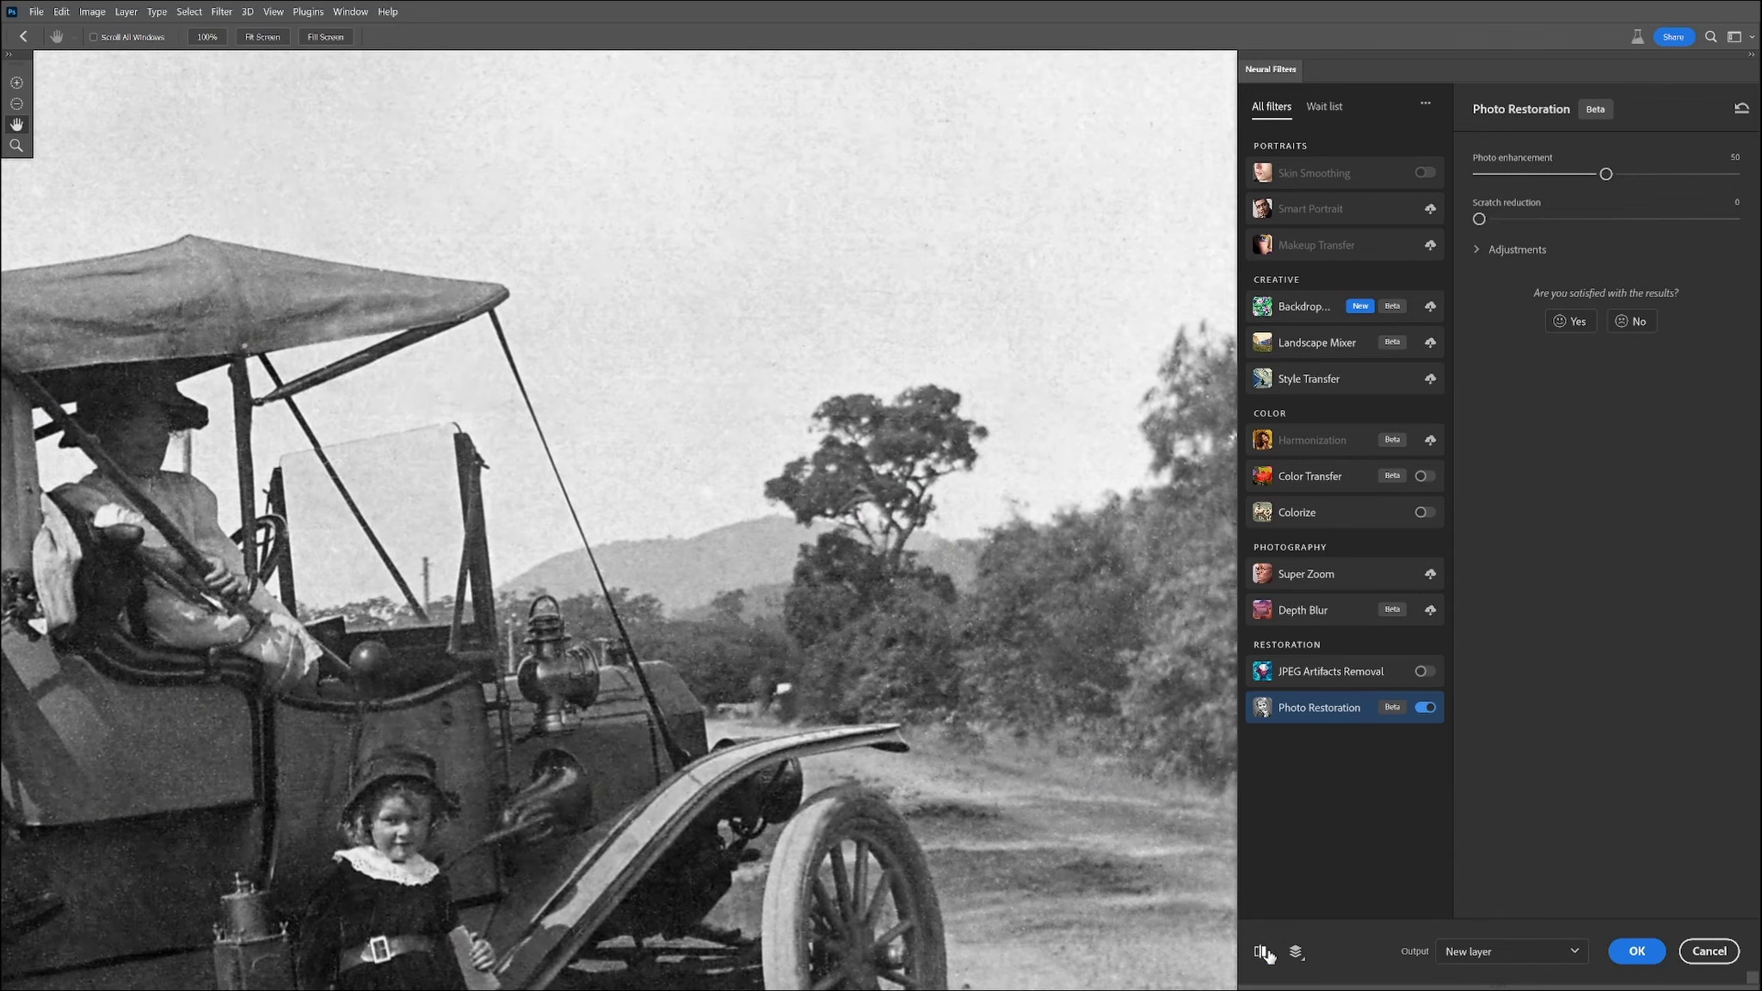
pyautogui.click(1636, 953)
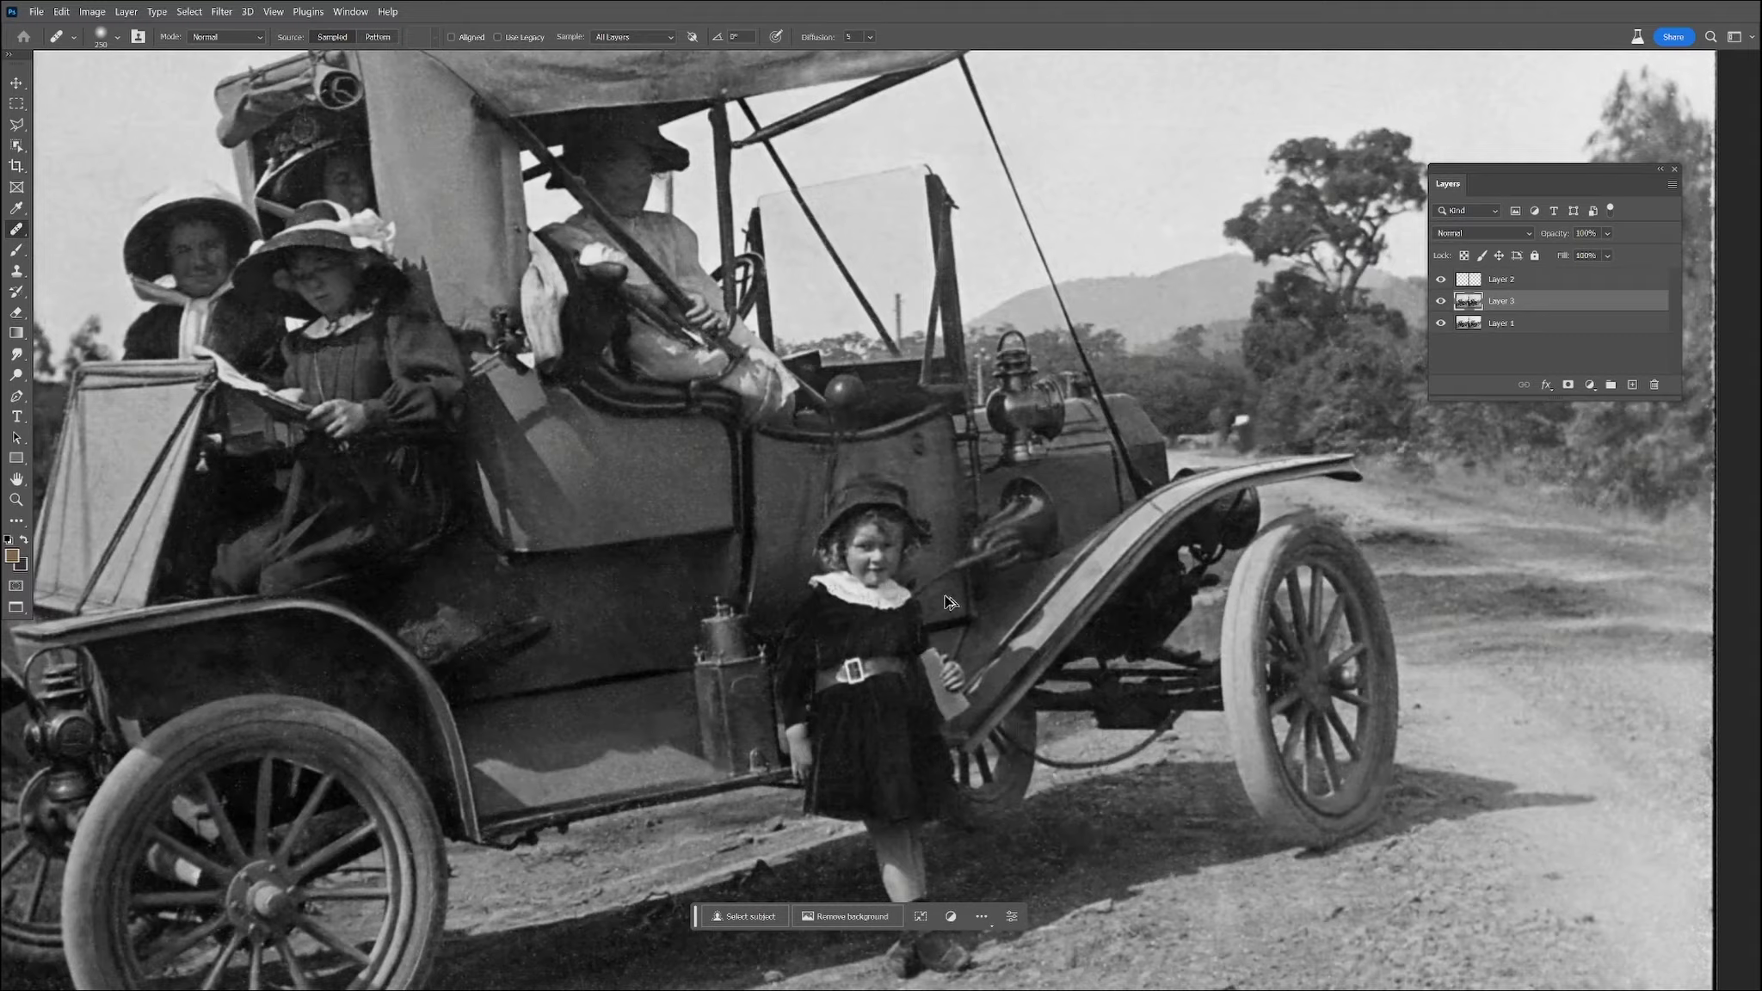
# Compare the right-hand photo with and without the restored layer by switching its visibility
pyautogui.scroll(-3, 944, 595)
pyautogui.moveTo(858, 510); pyautogui.dragTo(949, 539)
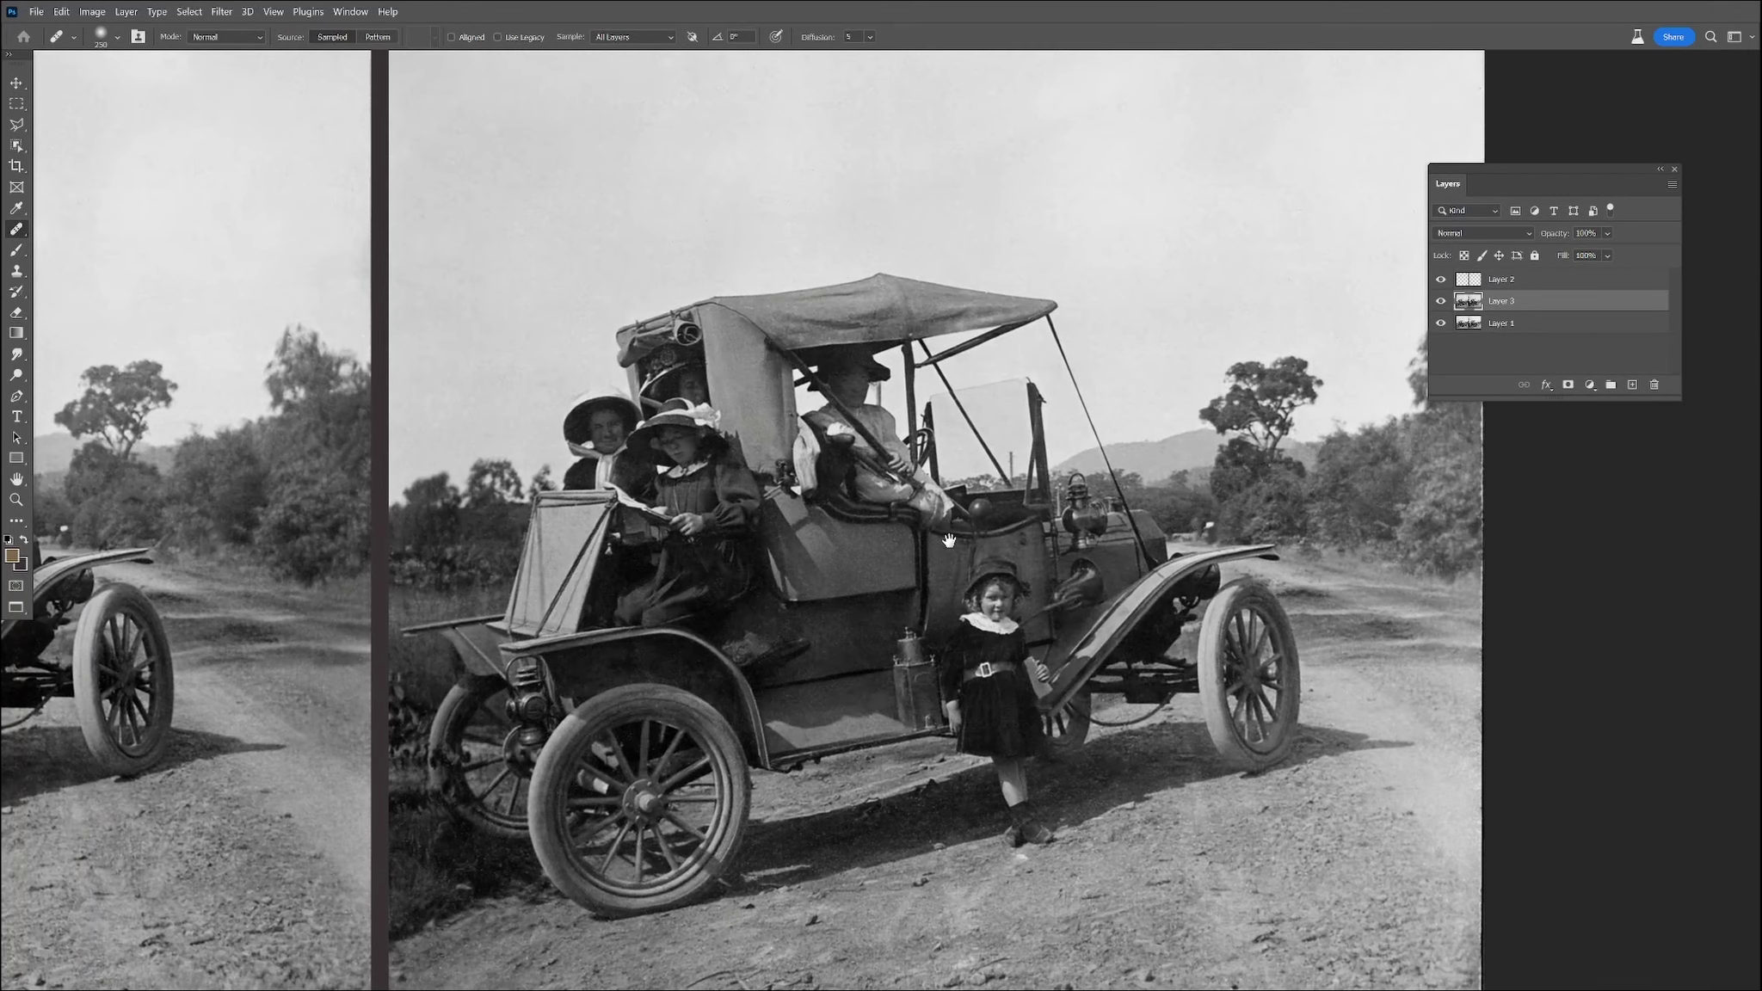
pyautogui.click(1441, 300)
pyautogui.click(1441, 300)
pyautogui.click(1440, 300)
pyautogui.click(1441, 300)
pyautogui.click(1441, 300)
pyautogui.click(1441, 300)
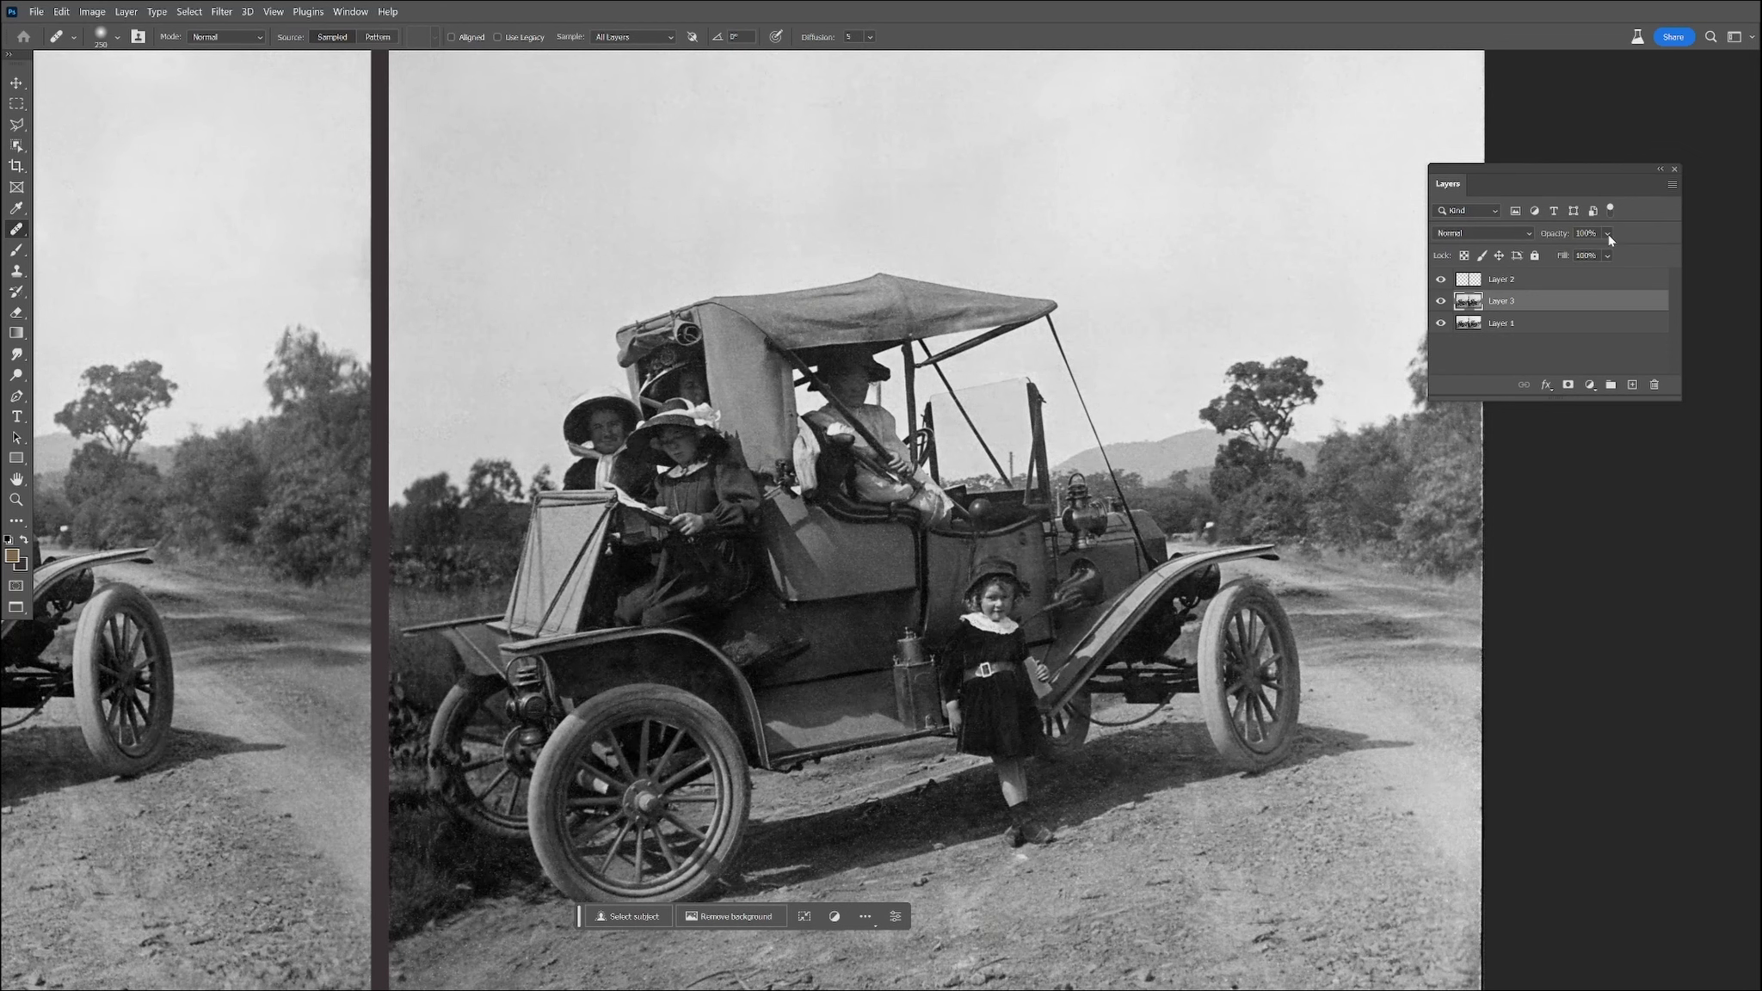
# Lower the restored layer's opacity to 49% and merge it with the original photo layer
pyautogui.click(1534, 285)
pyautogui.rightClick(1524, 322)
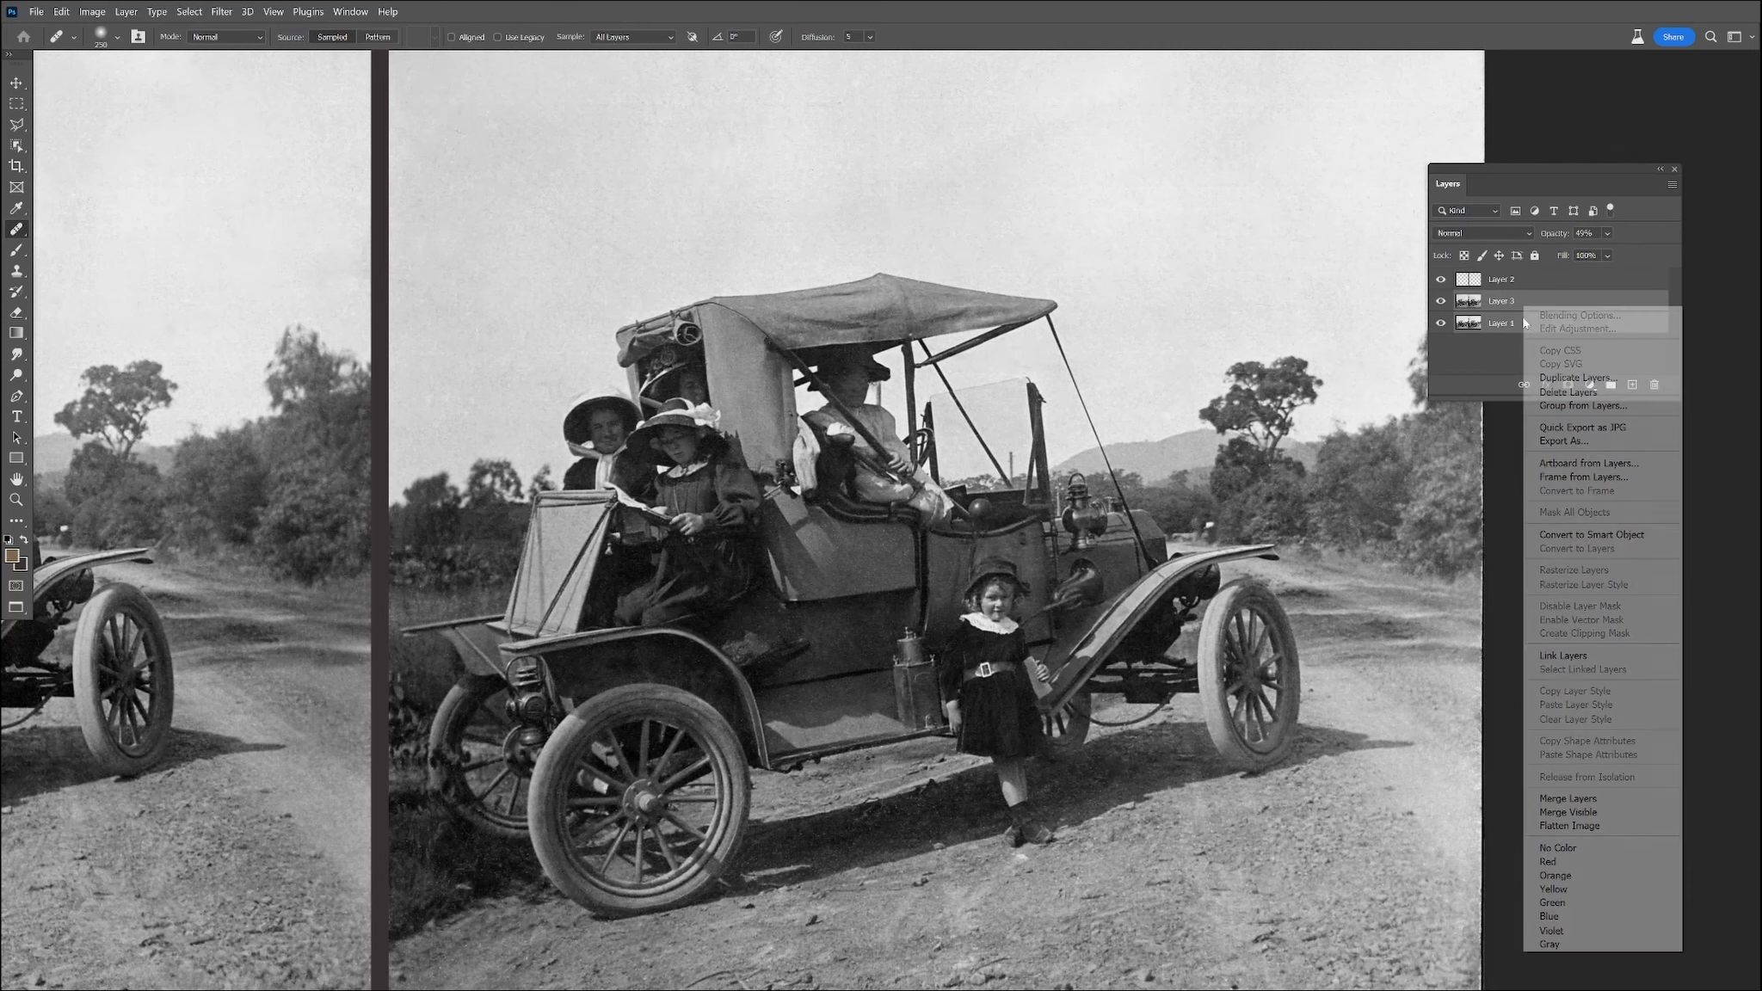
pyautogui.click(1567, 799)
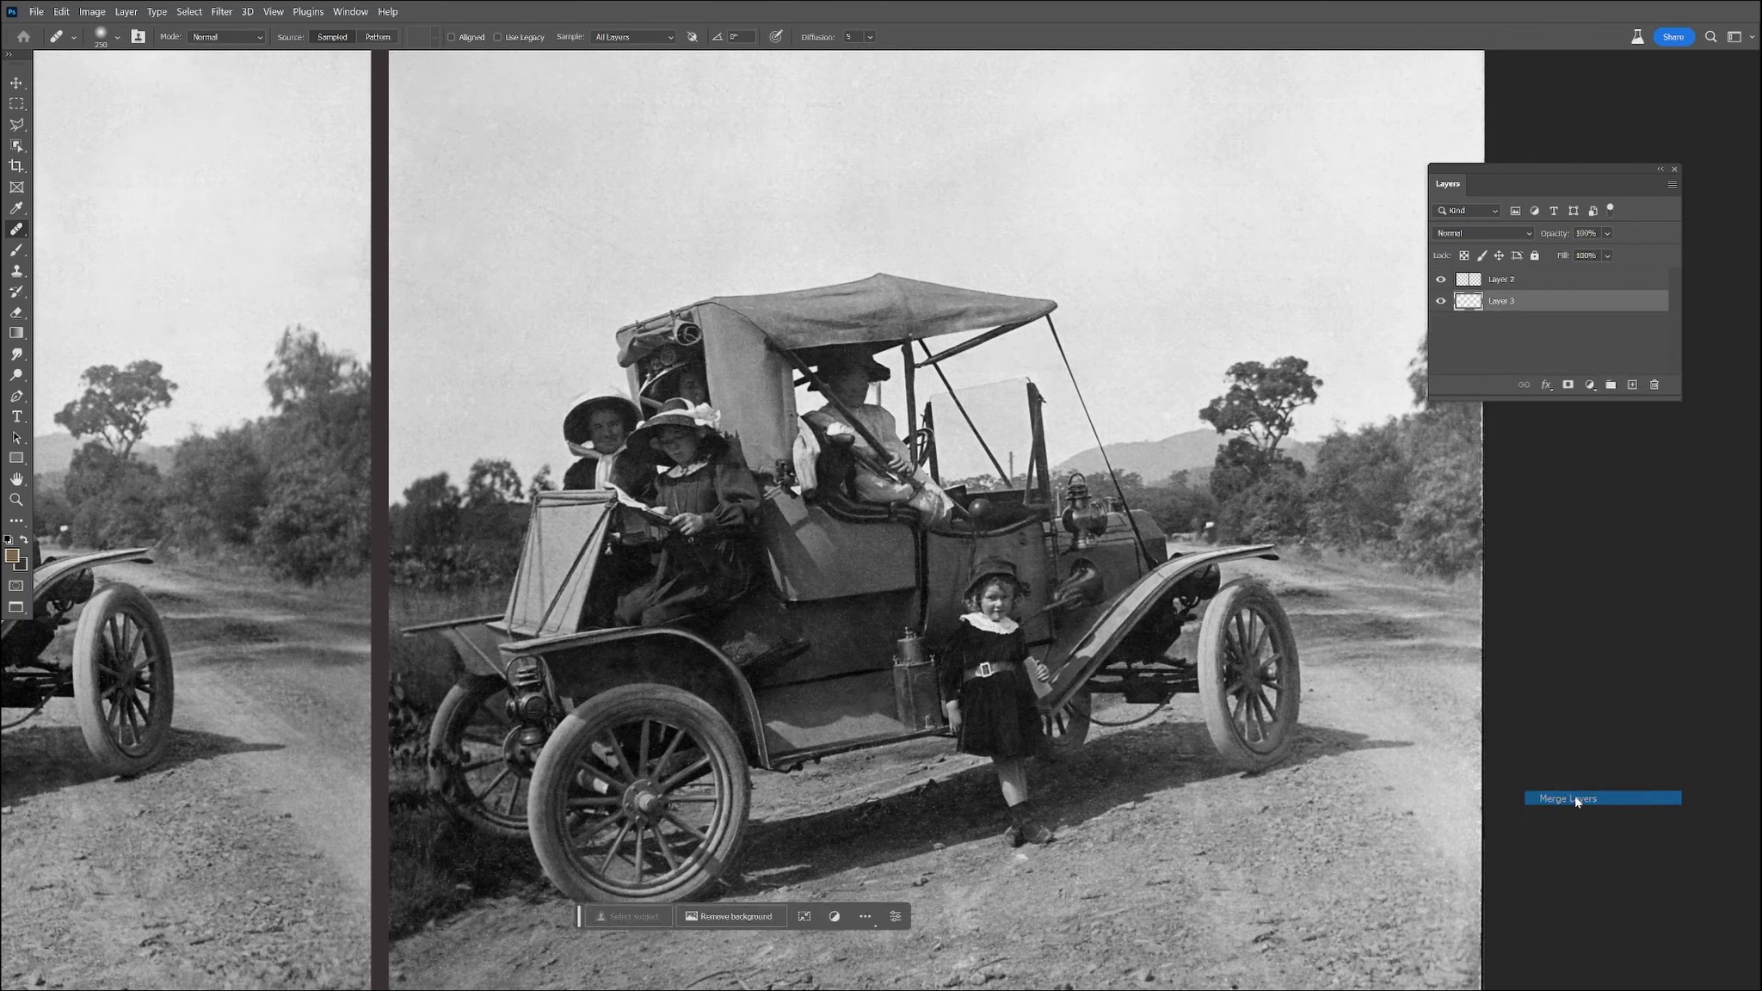